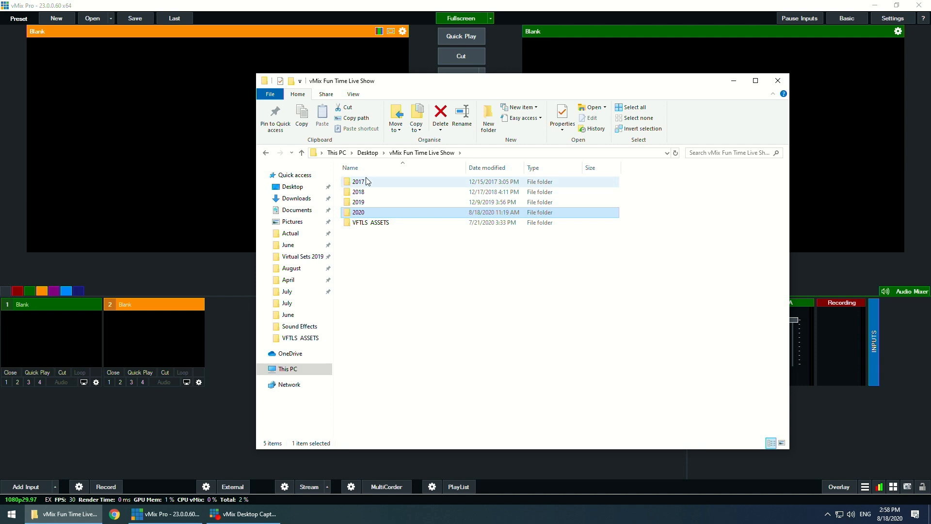
Look through the show's 2020 and VFTLS ASSETS folders, and open the August folder inside 2020 to review its files
double_click(367, 216)
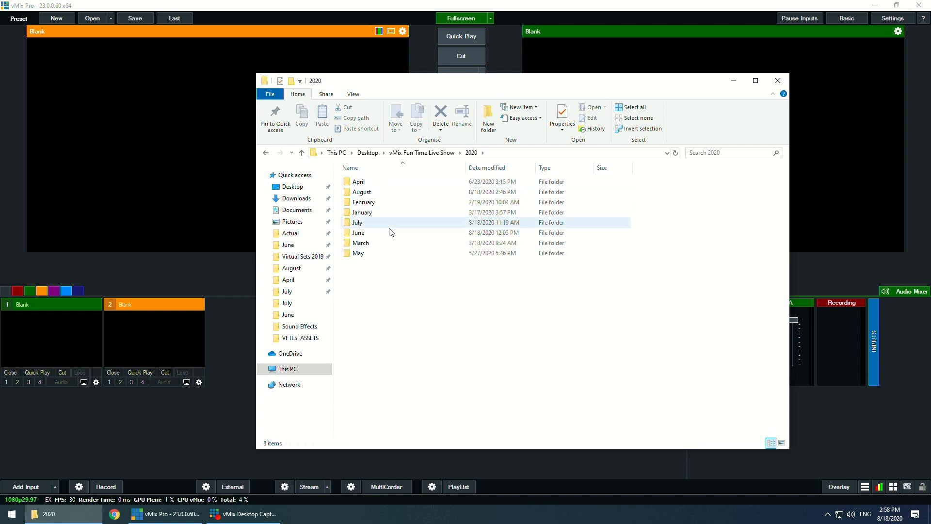
left_click(301, 153)
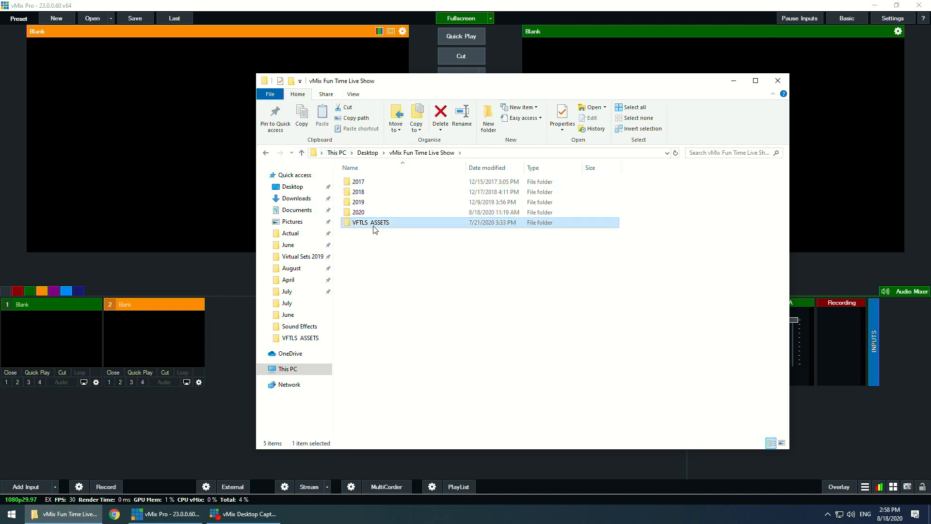
double_click(374, 224)
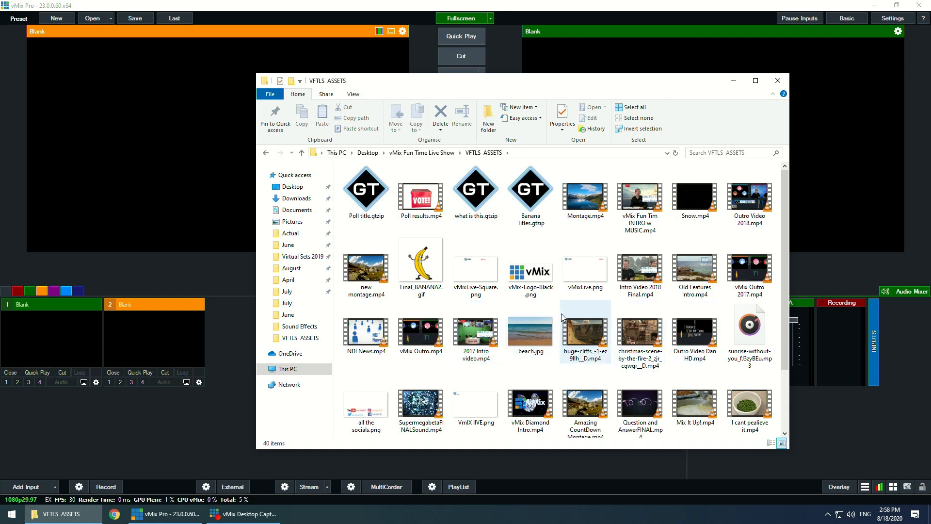
scroll(561, 313, "down", 2)
scroll(546, 311, "up", 2)
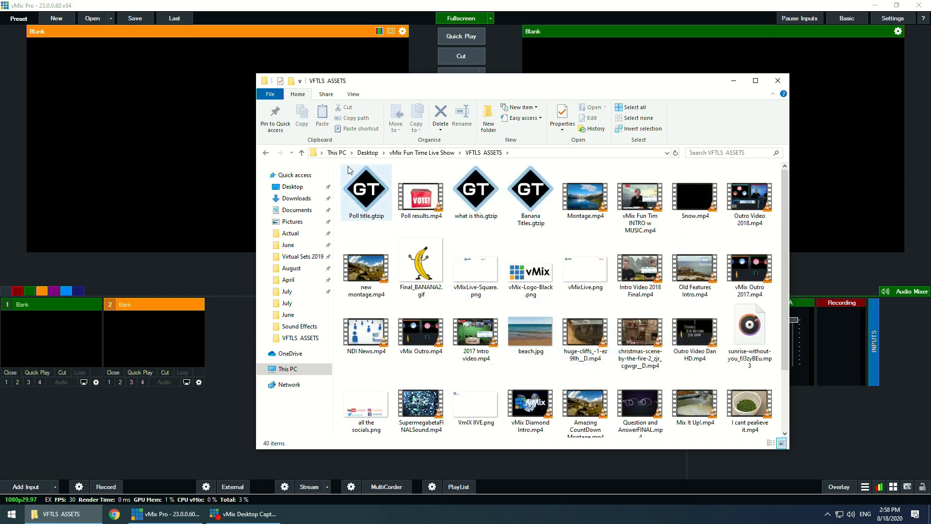
left_click(301, 154)
double_click(374, 213)
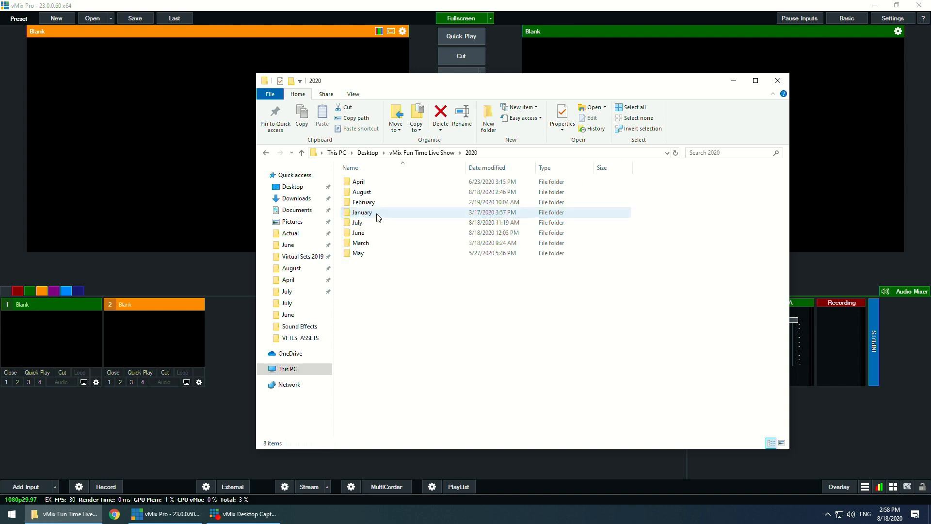
double_click(372, 194)
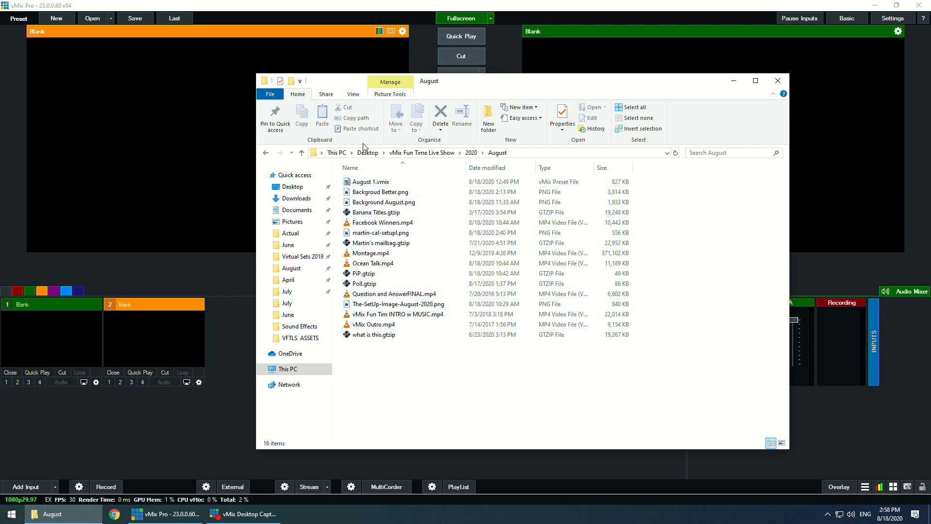
Switch to vMix and add AJA Input 1 as an SDI camera input at 1920x1080 with the NTSC 29.97p frame rate
left_click(319, 459)
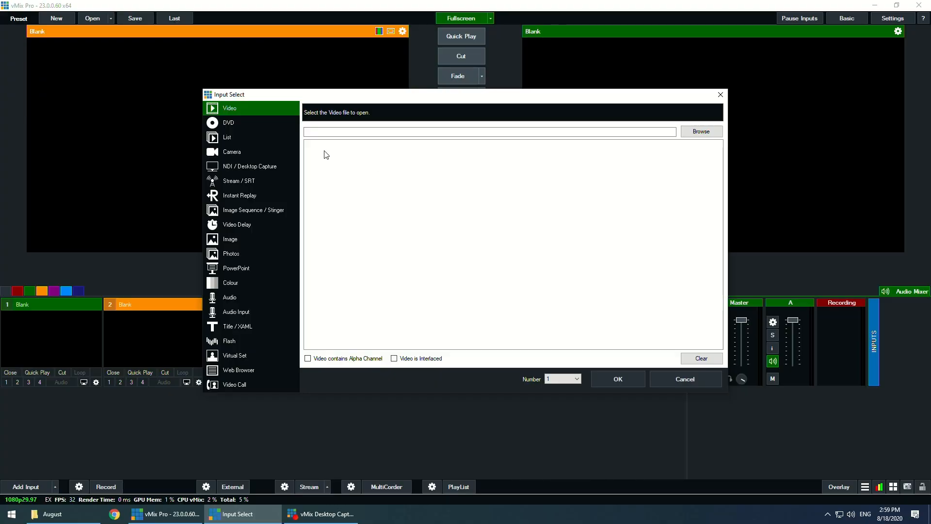
left_click(257, 152)
left_click(406, 109)
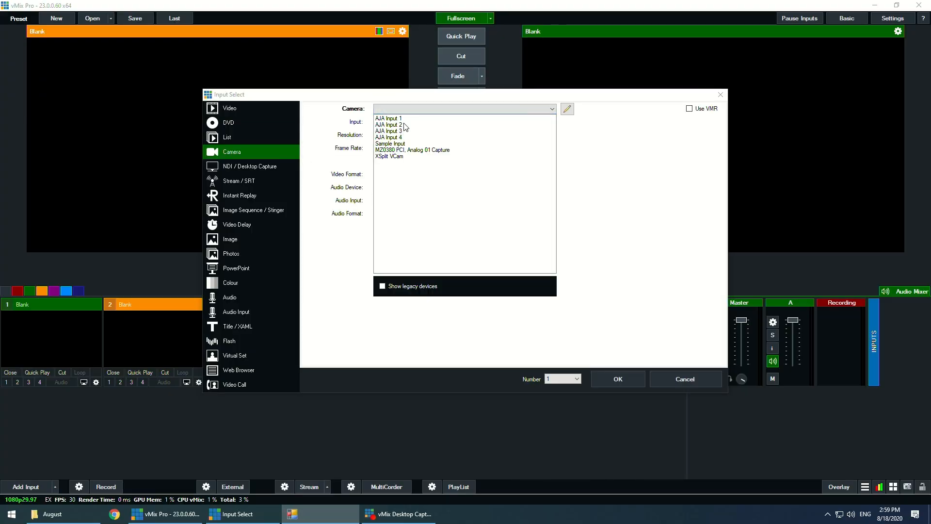
left_click(404, 119)
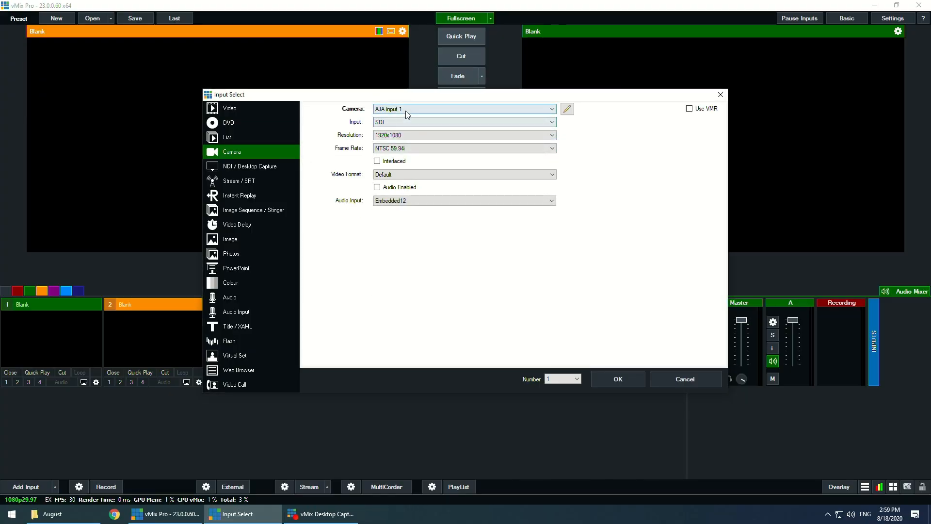
left_click(389, 154)
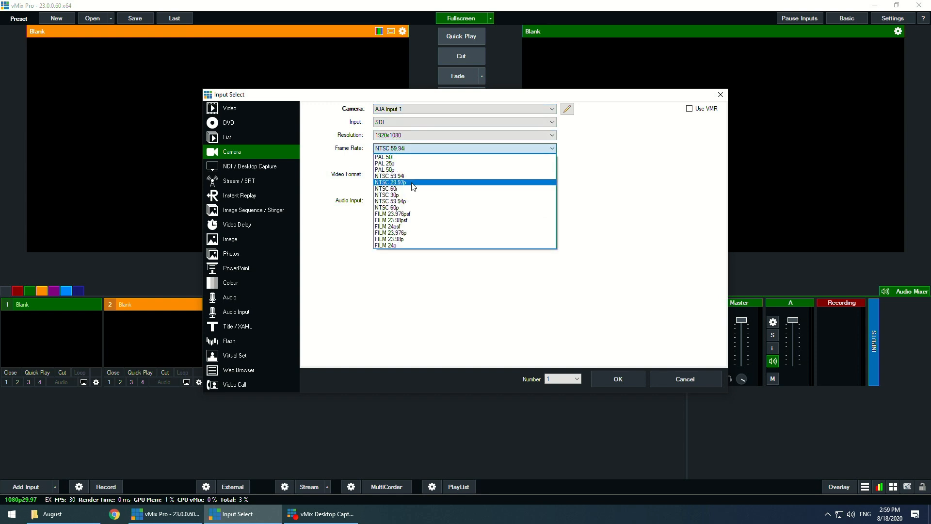
left_click(470, 212)
left_click(623, 377)
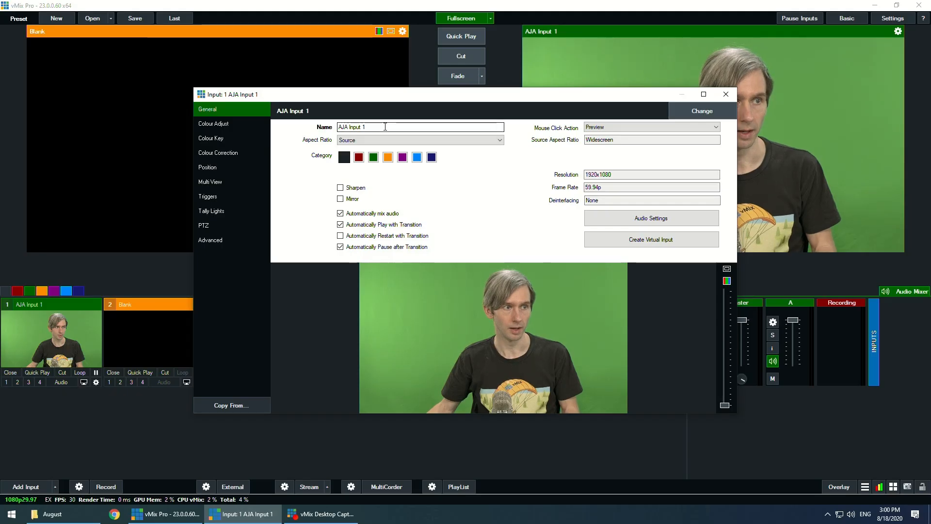
Rename the AJA Input 1 camera input to Camera1 and close its settings
triple_click(385, 127)
type("Cam")
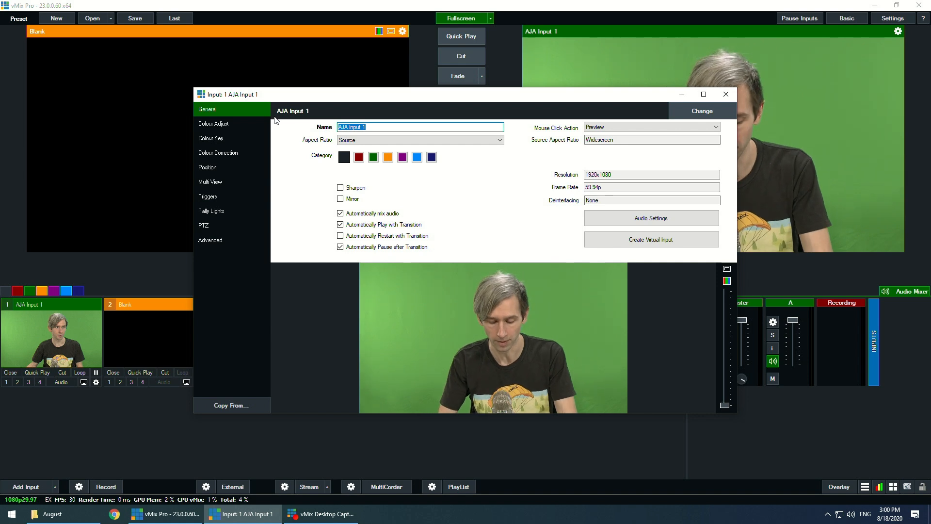
type("era1")
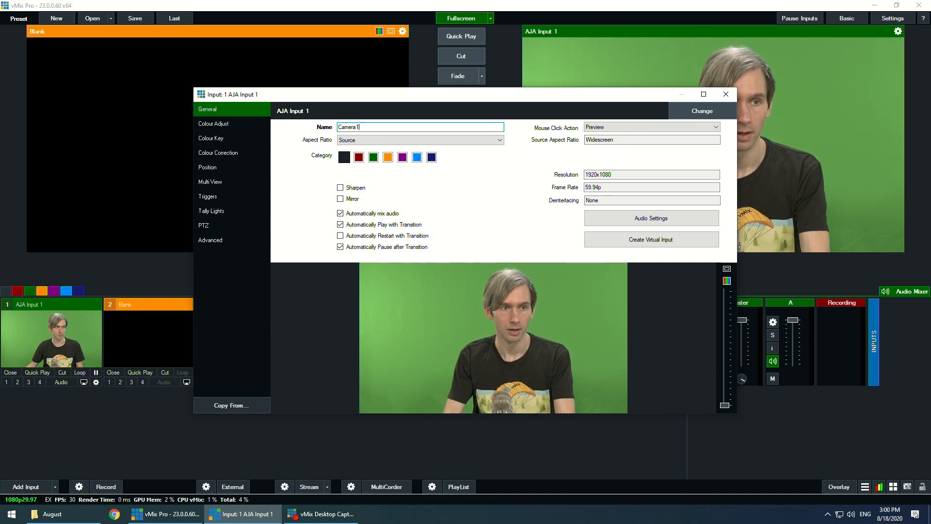
left_click(726, 95)
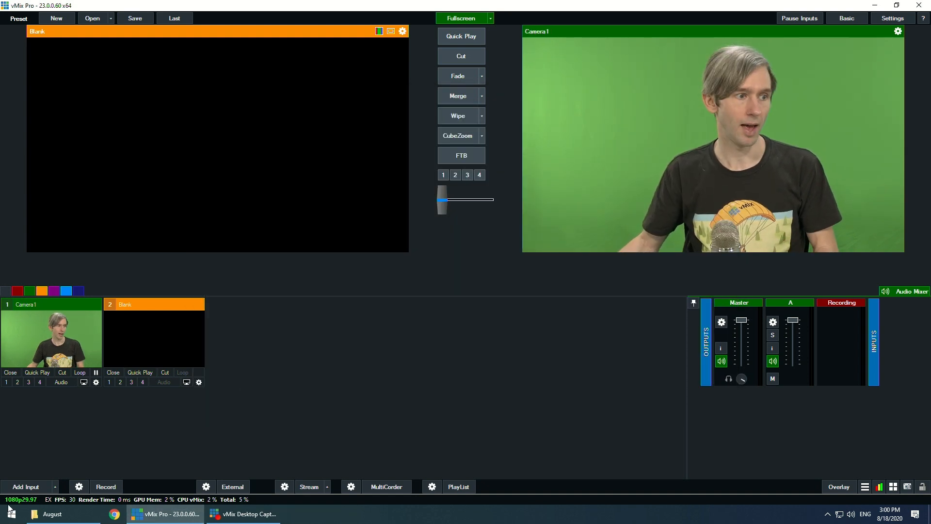
Add AJA Input 2 as a second SDI camera input with the NTSC 29.97p frame rate
left_click(26, 487)
left_click(218, 153)
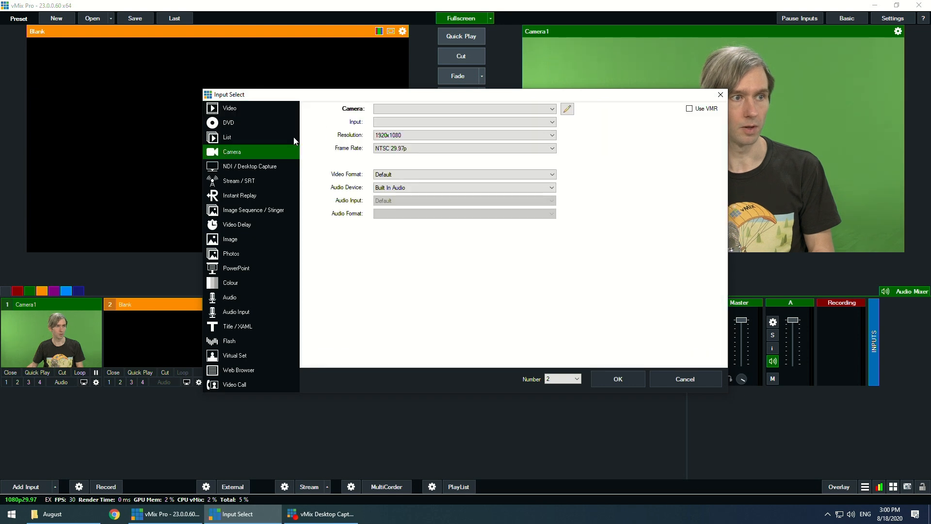
left_click(373, 109)
left_click(383, 121)
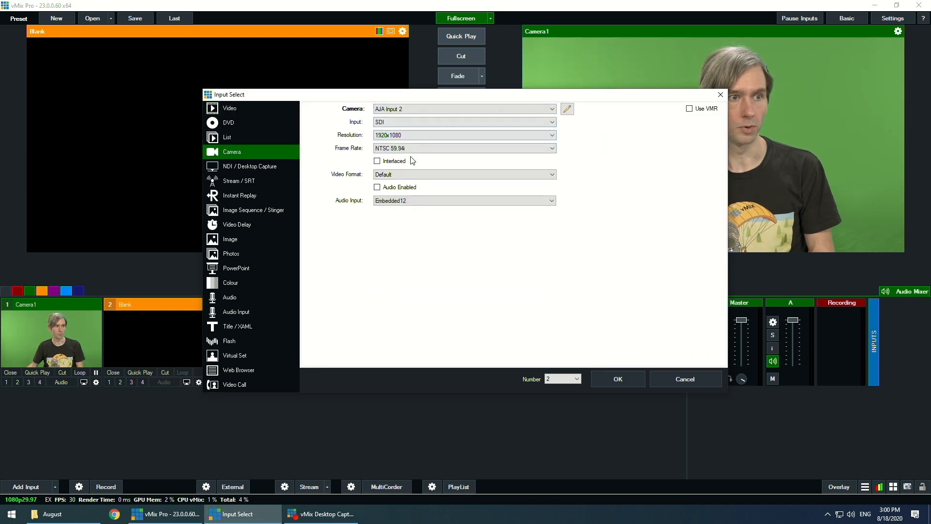
left_click(412, 149)
left_click(417, 183)
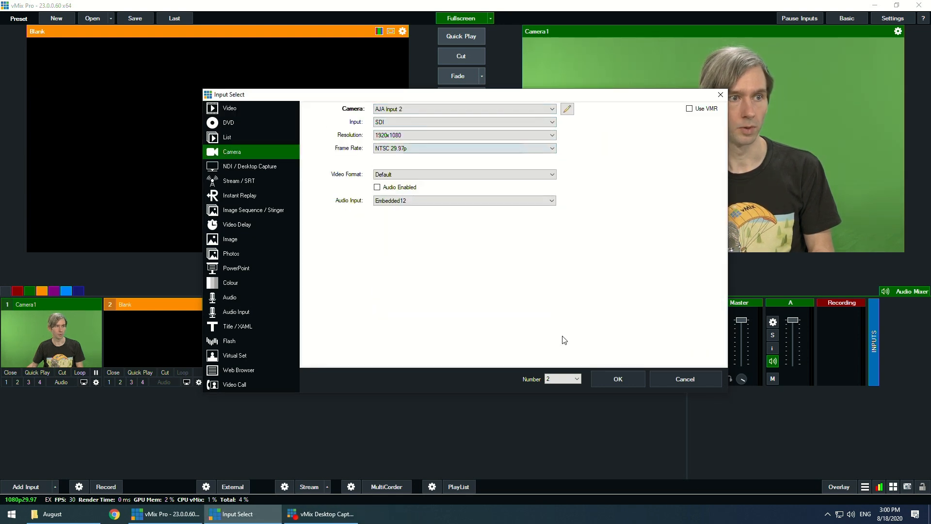
left_click(601, 381)
Add AJA Input 3 as an SDI camera input at NTSC 29.97p, and collapse the AJA Input 2 and AJA Input 3 tiles
left_click(30, 488)
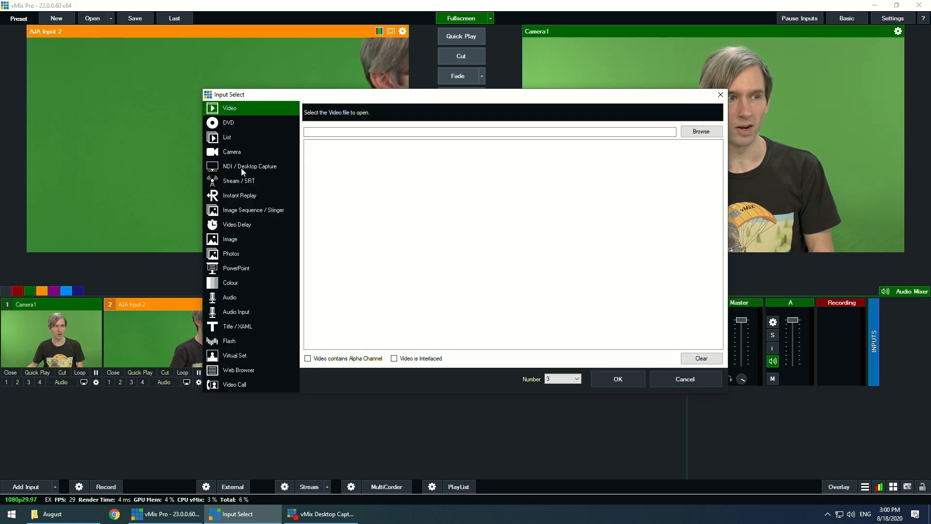
left_click(243, 154)
left_click(378, 109)
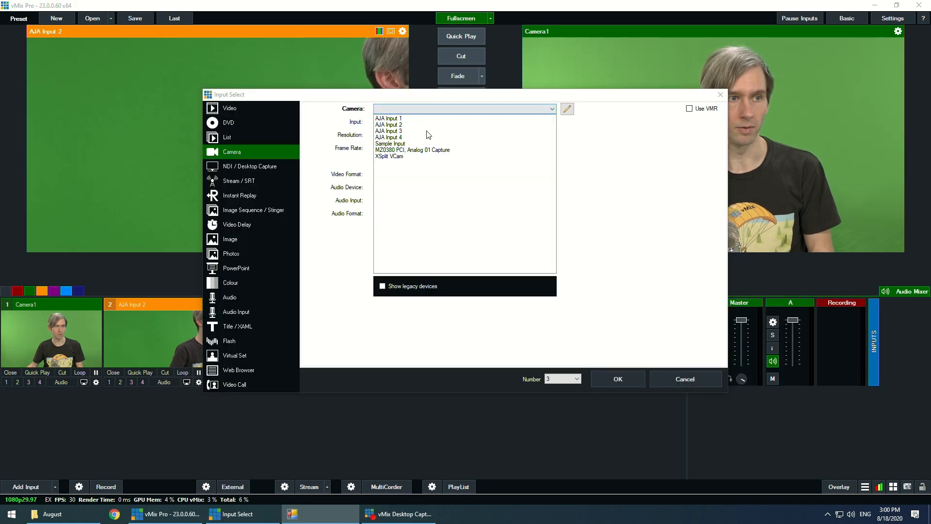
left_click(397, 131)
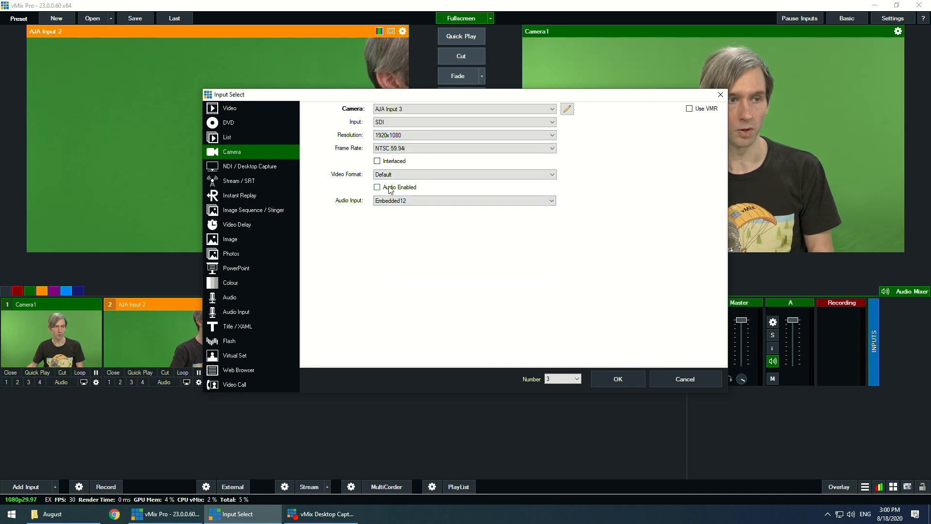
left_click(414, 149)
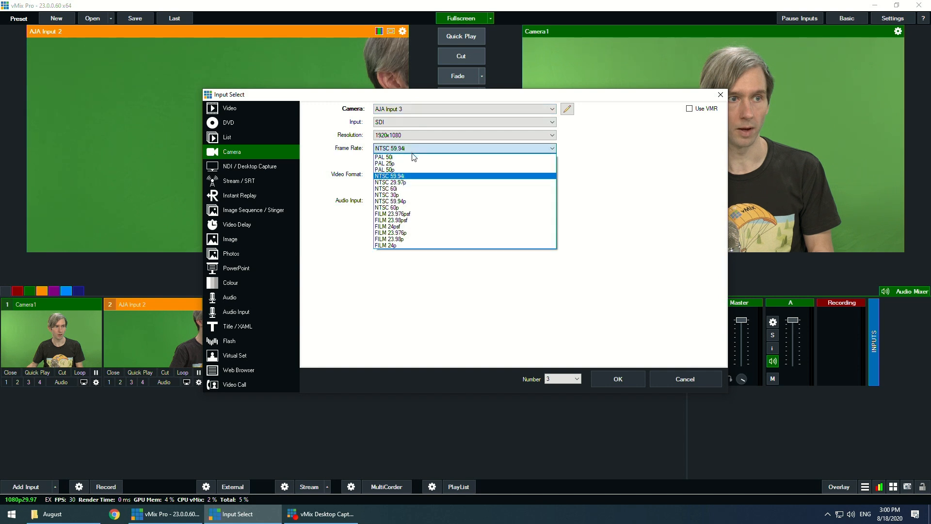
left_click(410, 182)
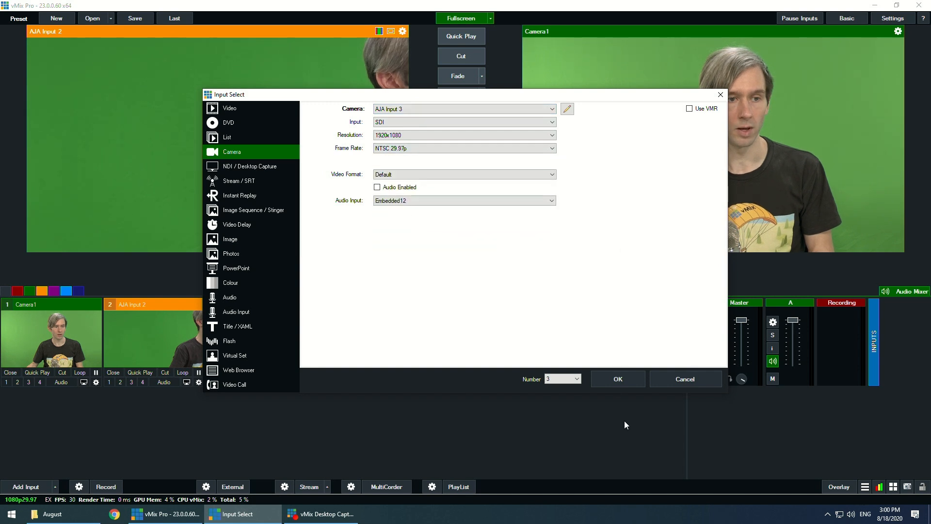
left_click(615, 381)
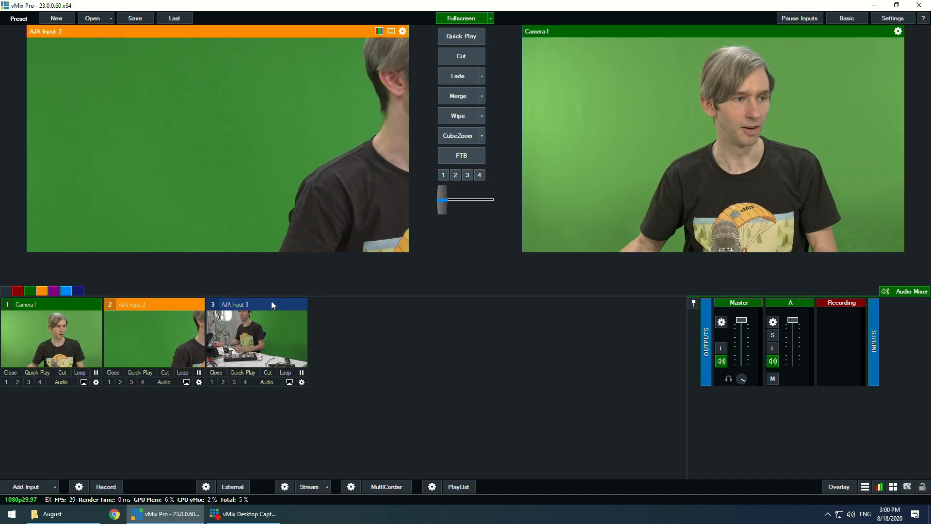
double_click(159, 302)
double_click(167, 305)
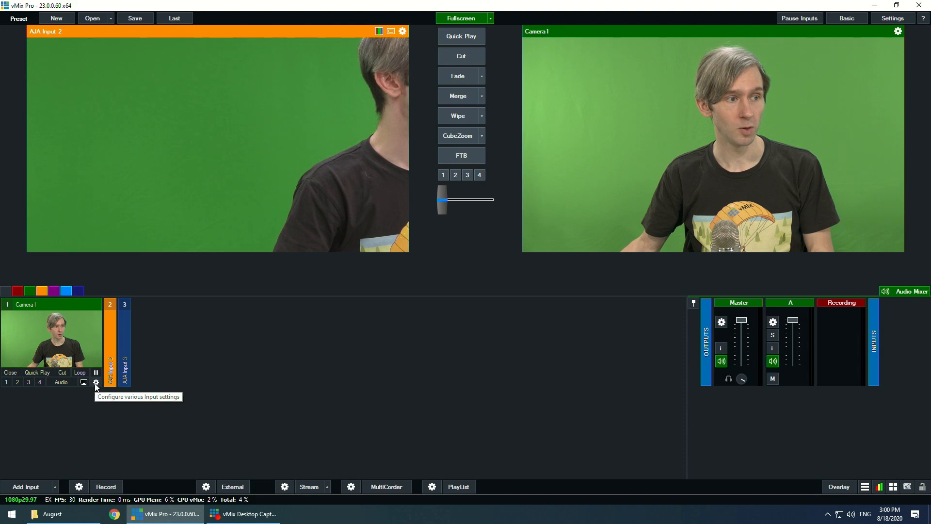
Enable the colour key on Camera1, sample the green backdrop as the key colour, and apply auto chroma key preset 2
left_click(95, 383)
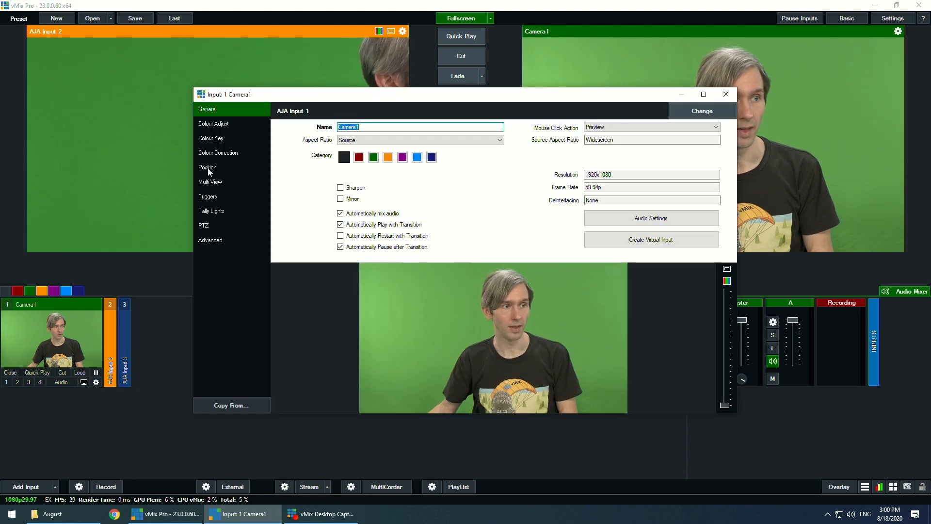
left_click(214, 138)
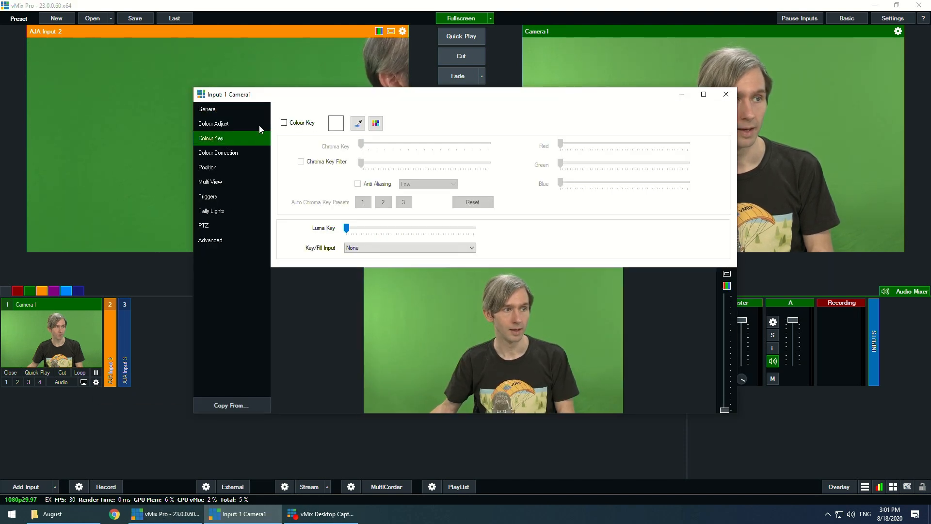
left_click(284, 122)
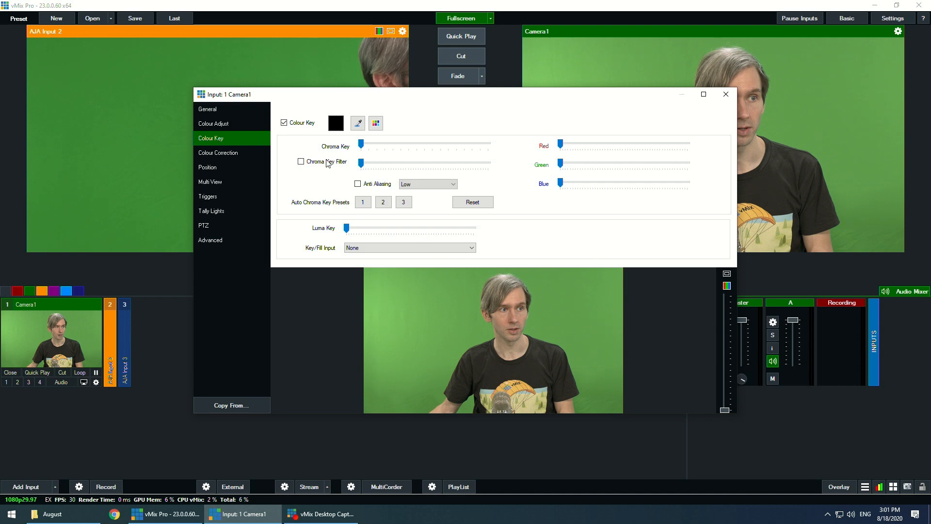
left_click(358, 124)
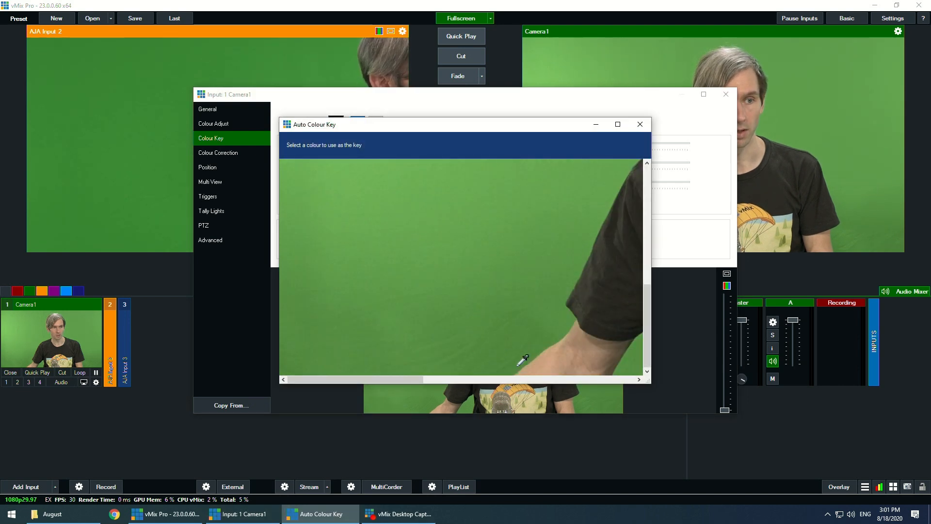
left_click(454, 361)
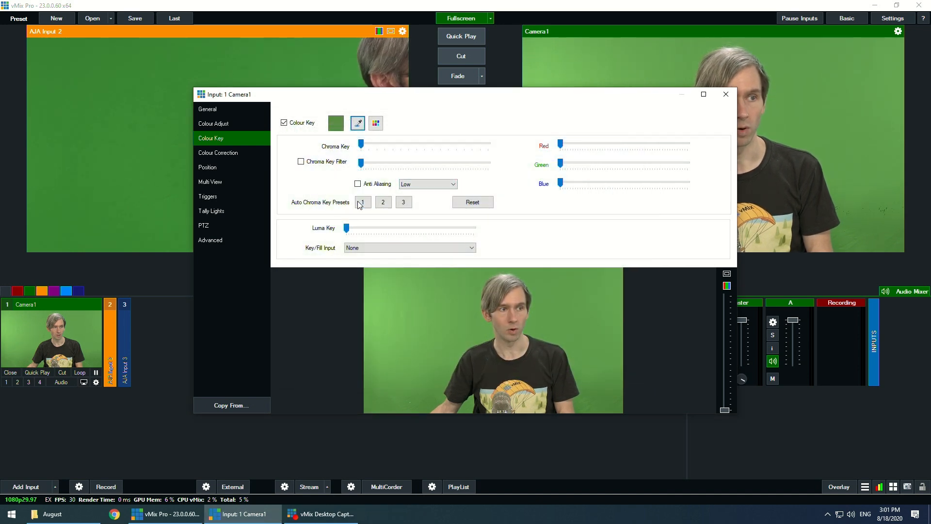
left_click(382, 204)
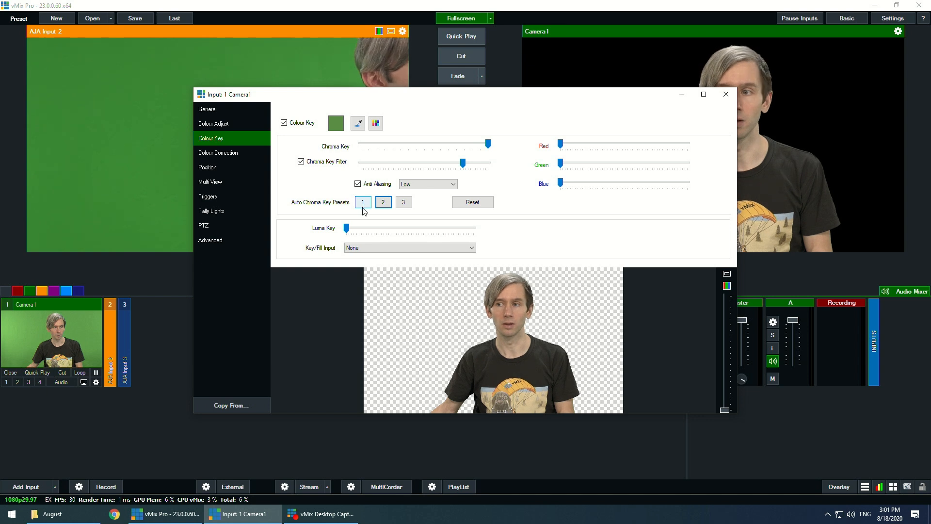
left_click(726, 95)
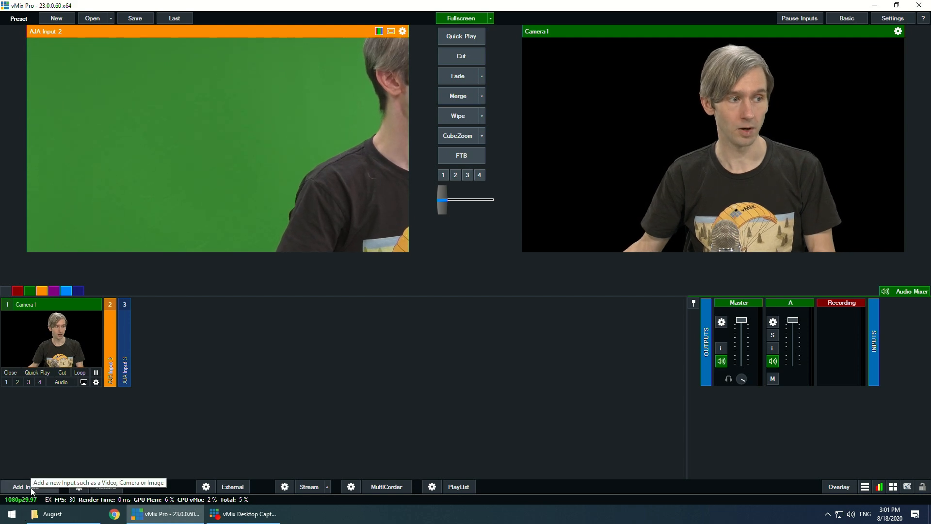
Add a blank input, assign Camera1 to layer 2 of its Multi View, and close its settings
left_click(53, 488)
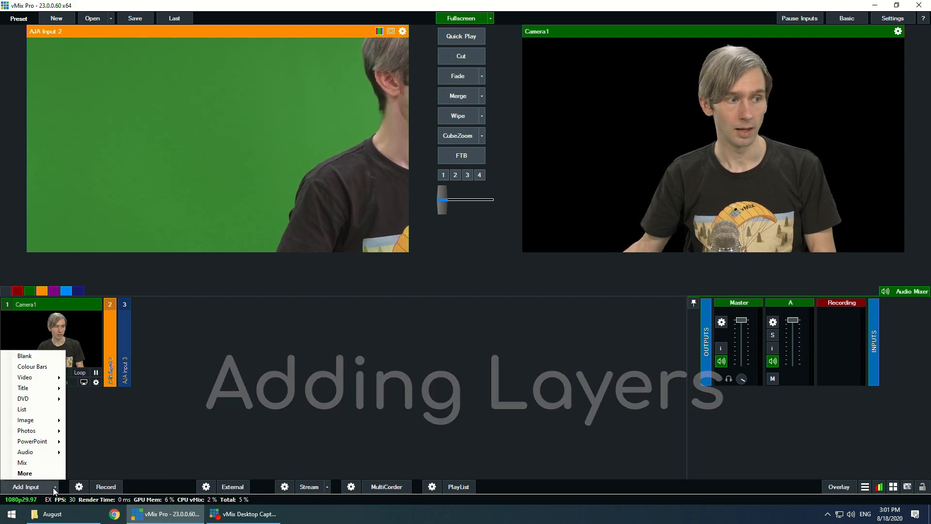
left_click(34, 358)
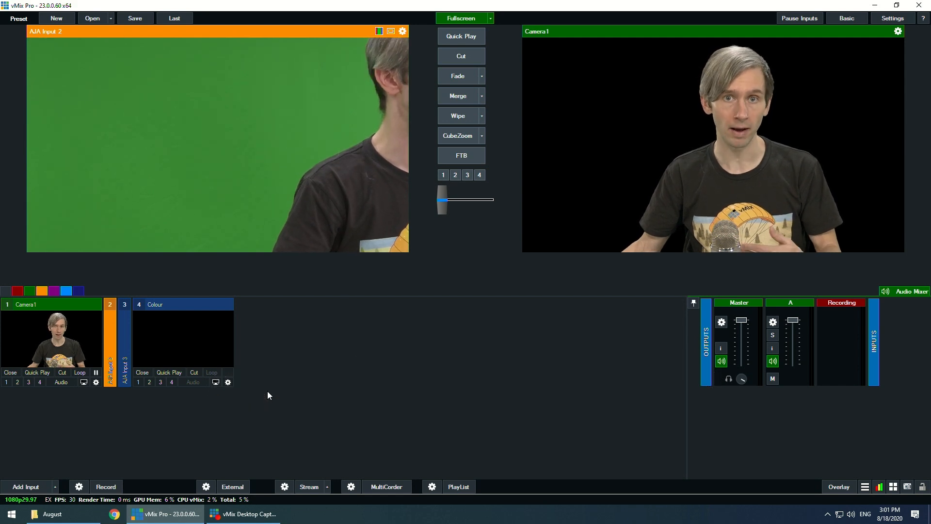
left_click(227, 382)
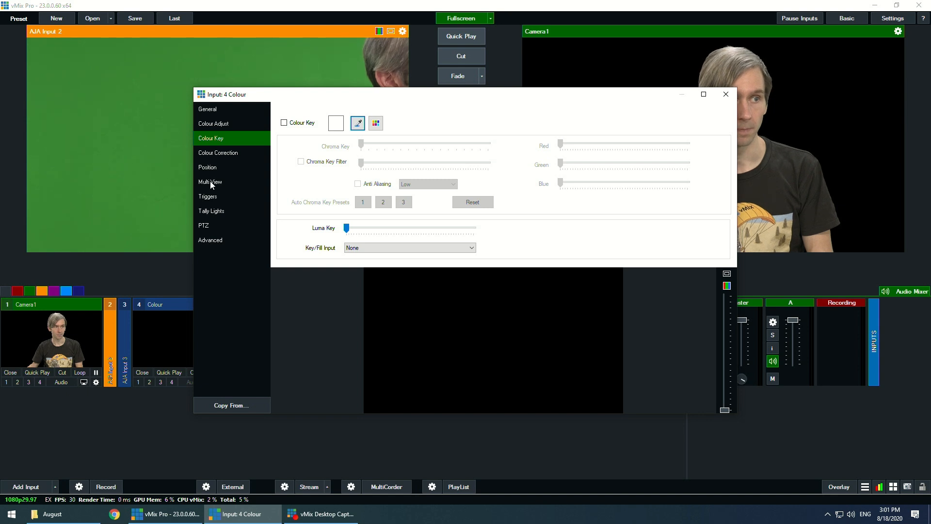
left_click(211, 183)
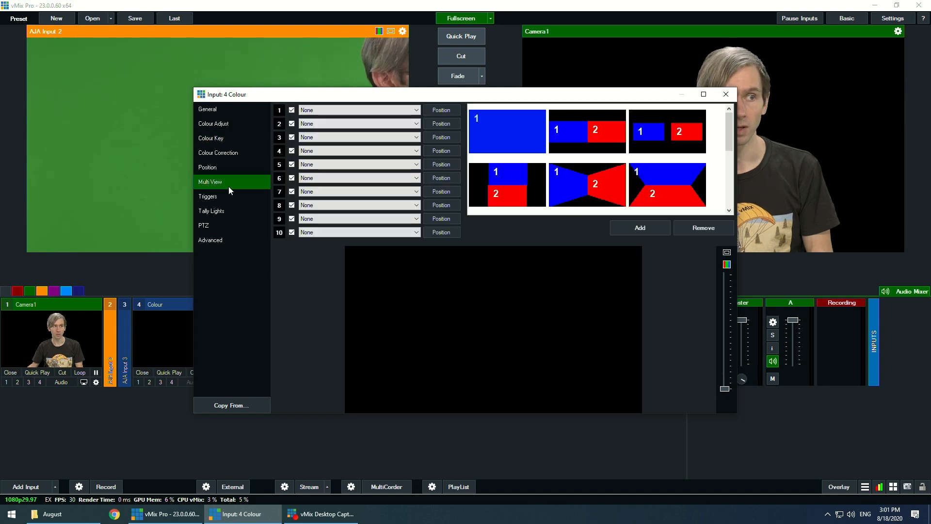
left_click(329, 124)
left_click(328, 136)
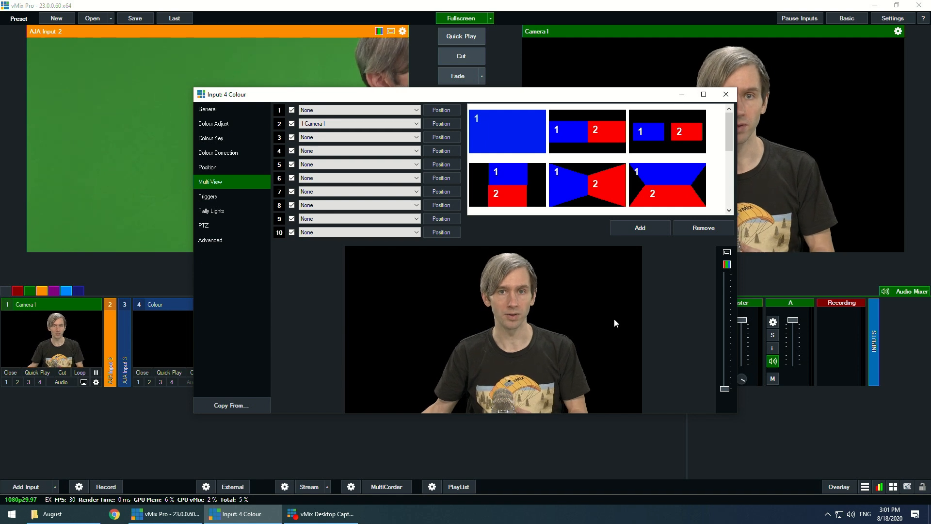
left_click(727, 94)
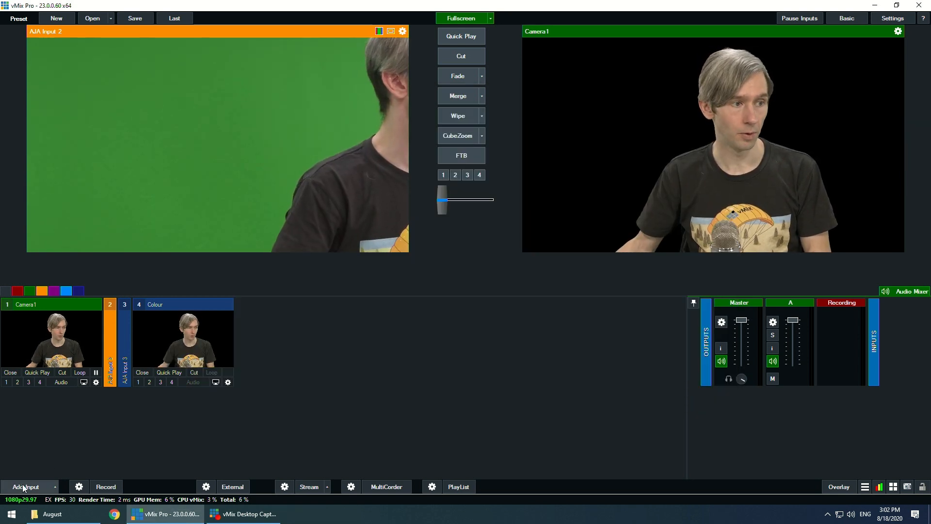
Add the image Backgroud Better.png from the August folder as a new input
left_click(23, 486)
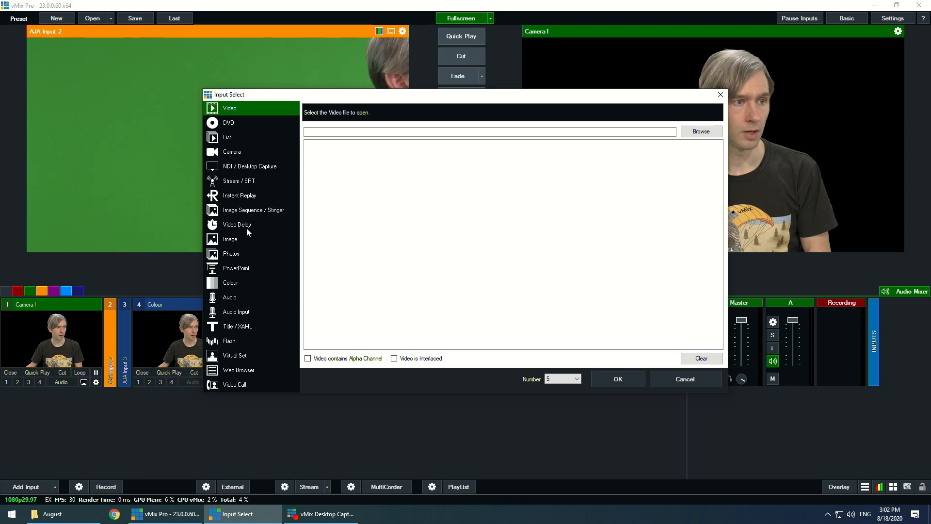
left_click(241, 240)
left_click(702, 132)
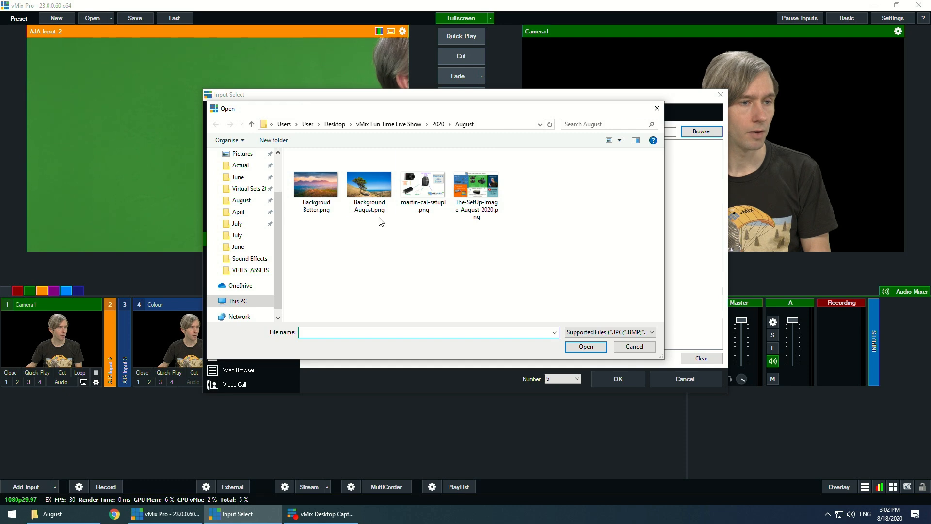
left_click(316, 189)
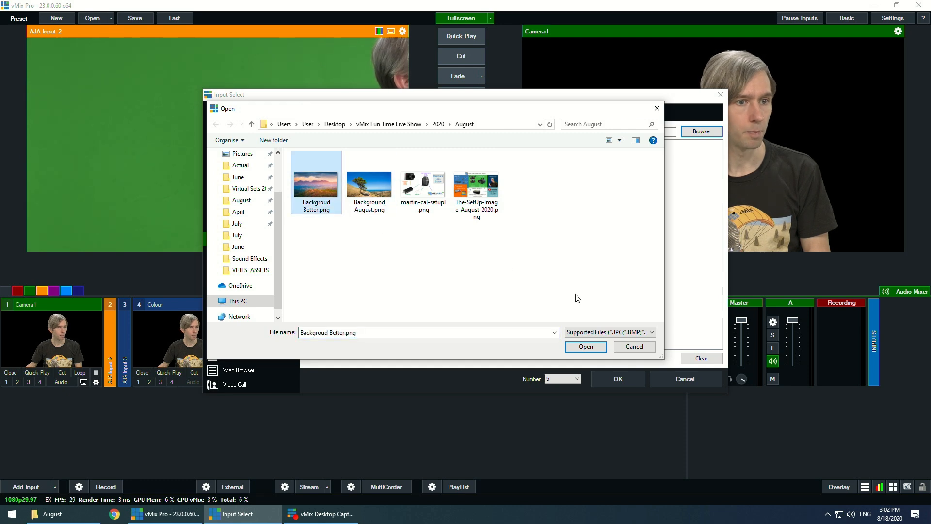
left_click(586, 347)
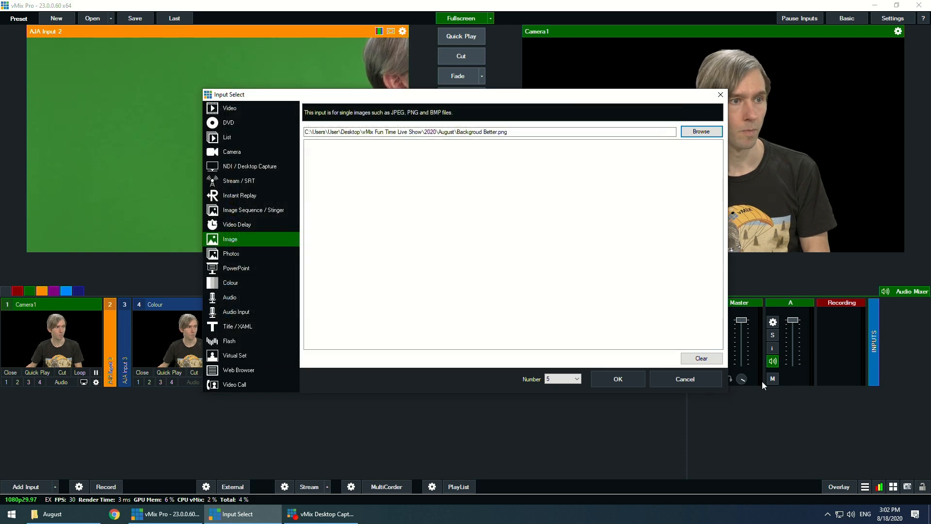
left_click(619, 379)
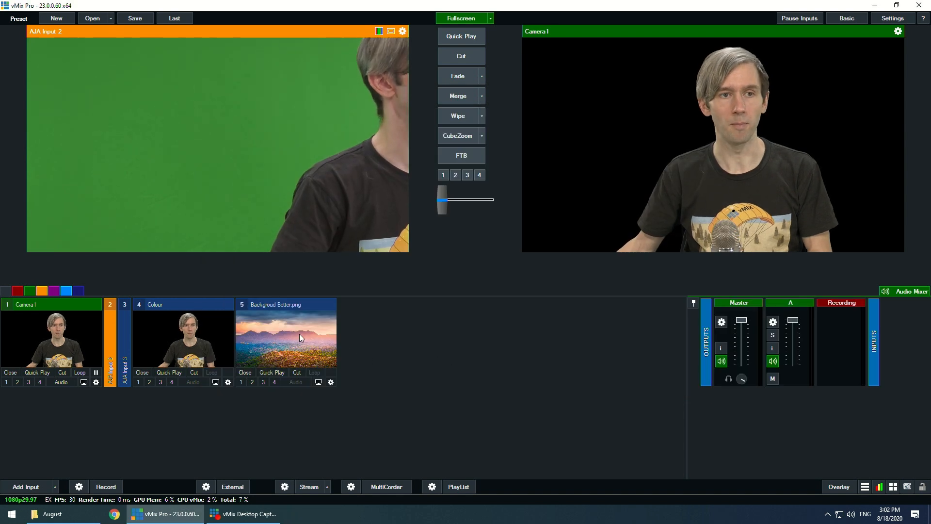
Assign Backgroud Better.png to Multi View layer 1 of the Colour input and cut that input to the output
left_click(227, 382)
left_click(335, 110)
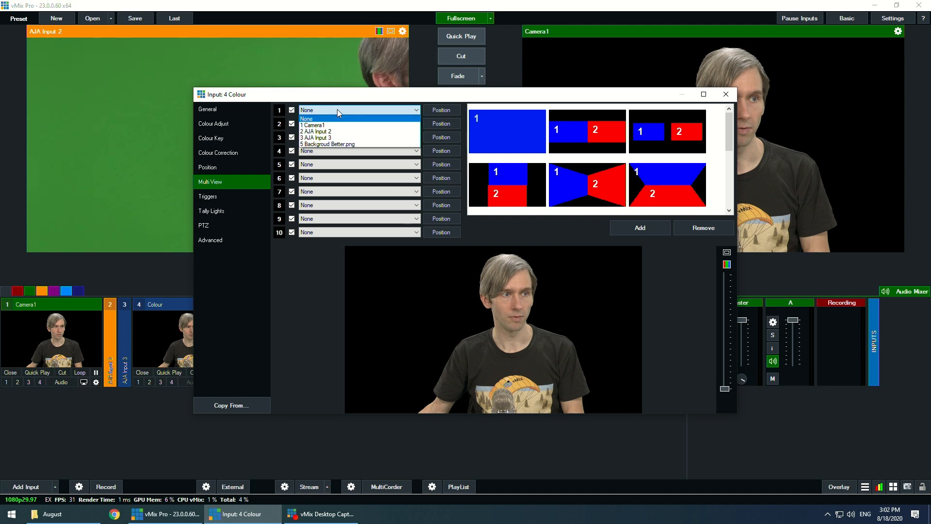
left_click(341, 144)
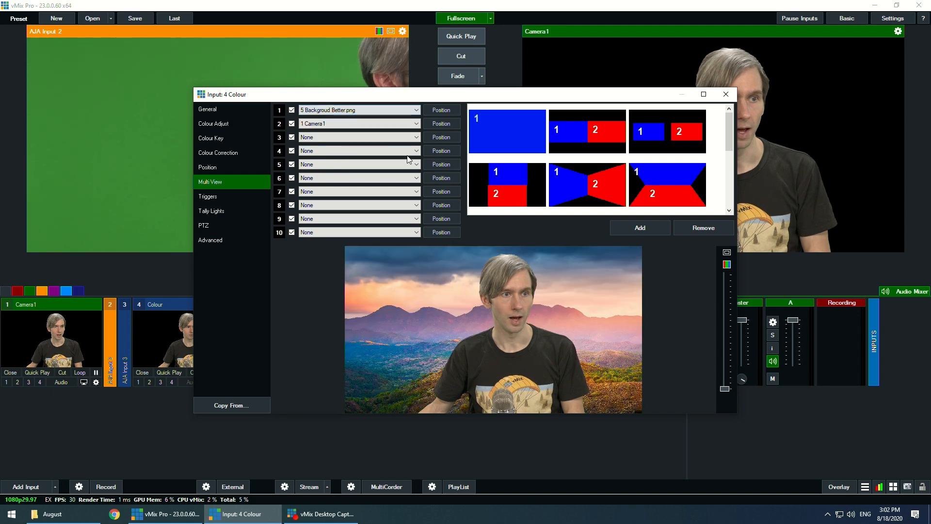
left_click(726, 94)
left_click(166, 338)
left_click(194, 374)
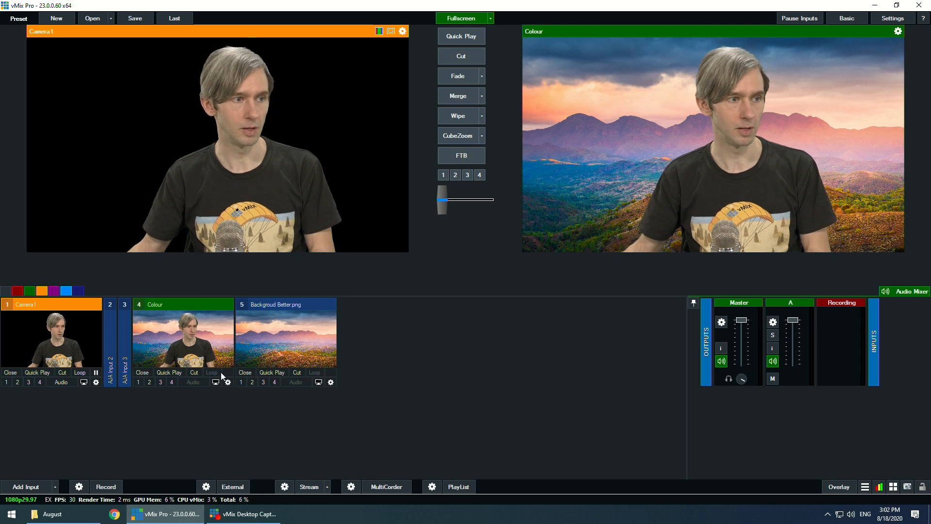
Rename the Colour input to Main Shot and collapse the Backgroud Better.png tile
left_click(228, 383)
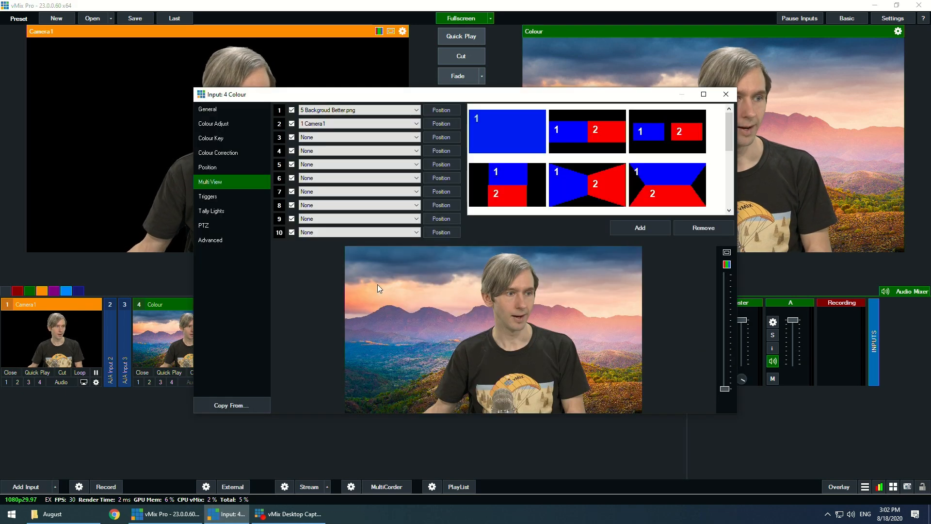
left_click(228, 110)
type("Main Shot")
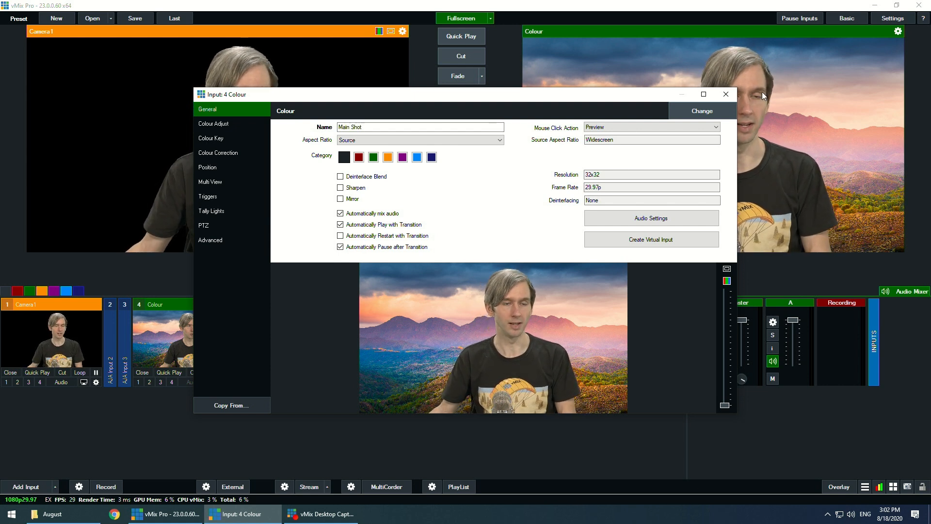
left_click(726, 95)
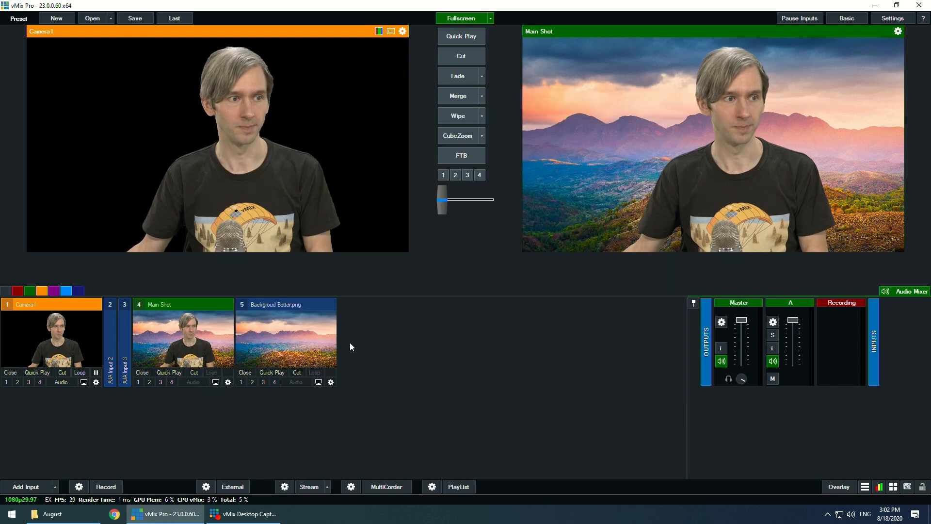
left_click(304, 308)
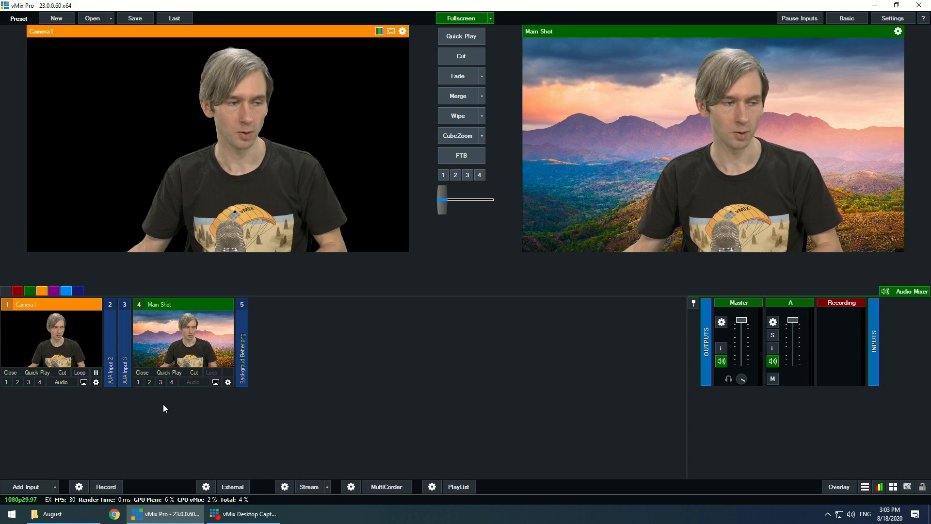
Add the recent GT title "what is this" as a new input, and close its title editor and settings
left_click(25, 487)
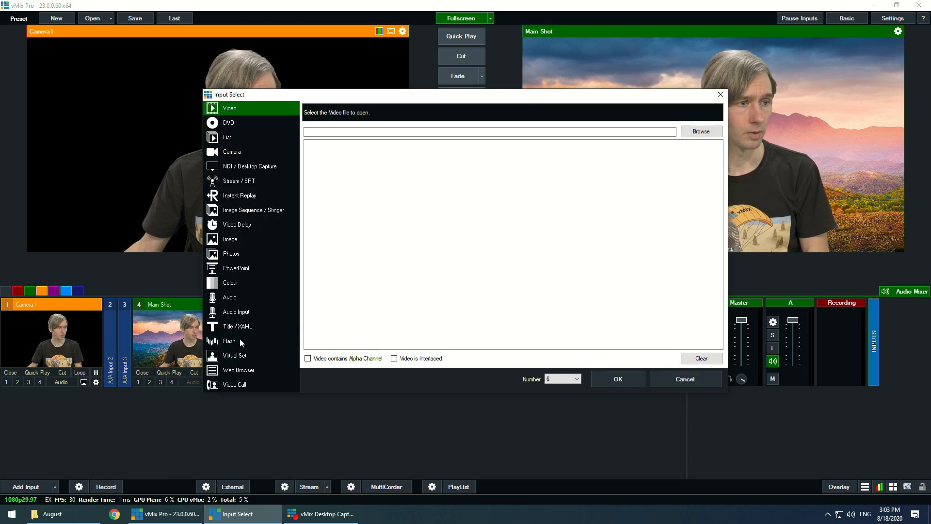
left_click(246, 327)
left_click(700, 127)
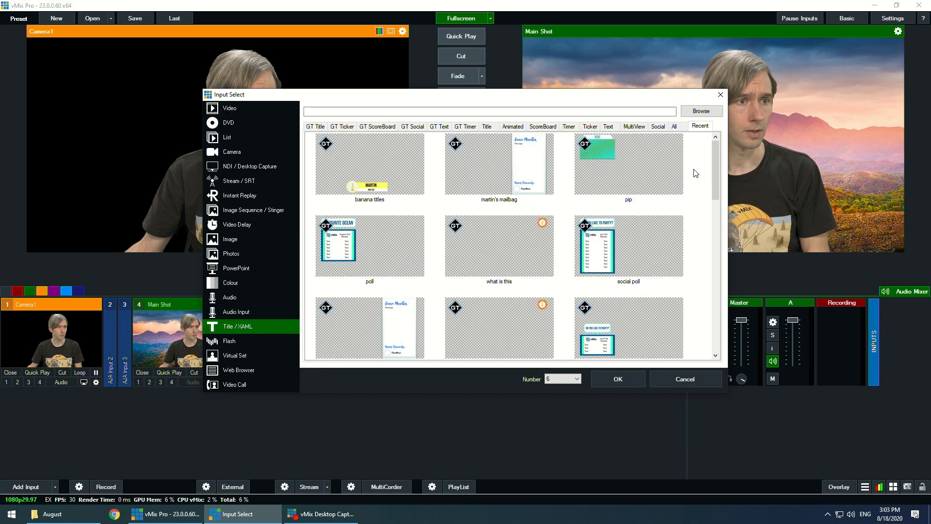
left_click(516, 253)
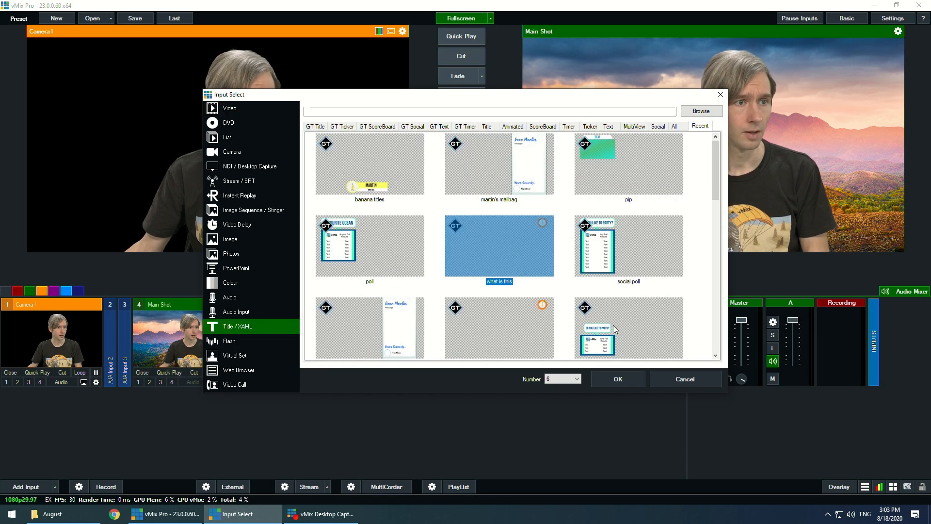
left_click(624, 381)
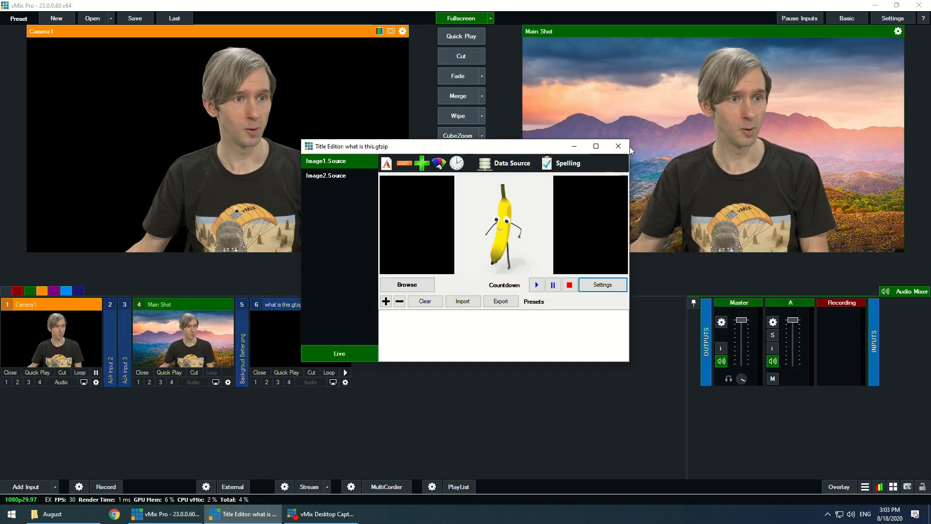
left_click(623, 146)
left_click(346, 382)
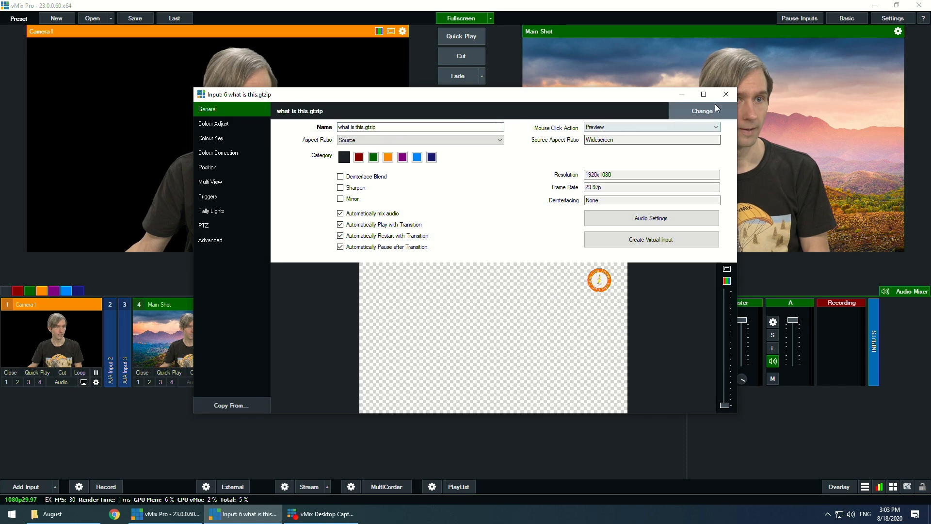
left_click(725, 94)
Assign what is this.gtzip to Multi View layer 3 of Main Shot, and collapse the title's input tile
left_click(230, 382)
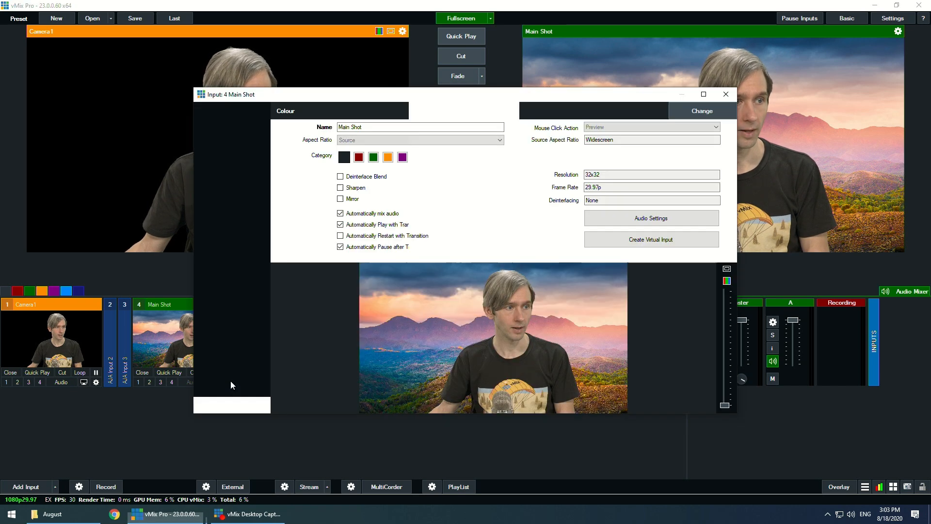
left_click(209, 184)
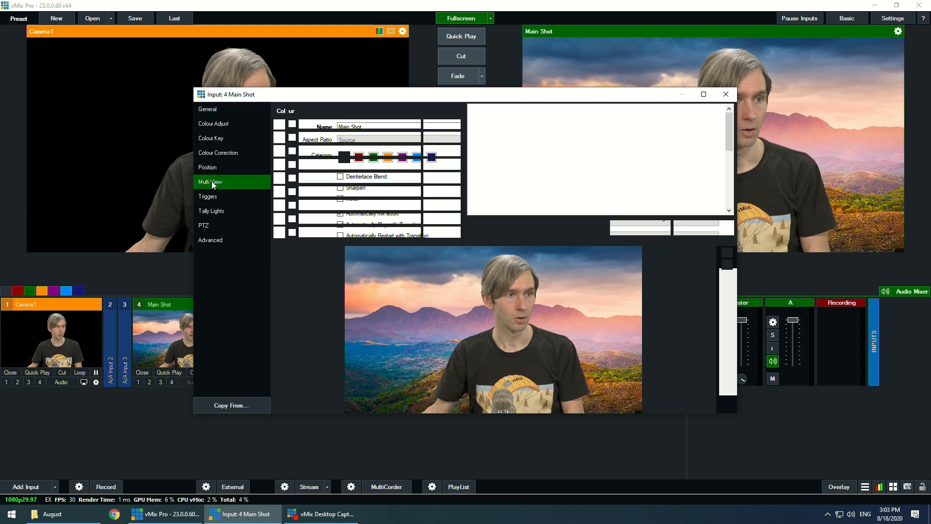
left_click(323, 137)
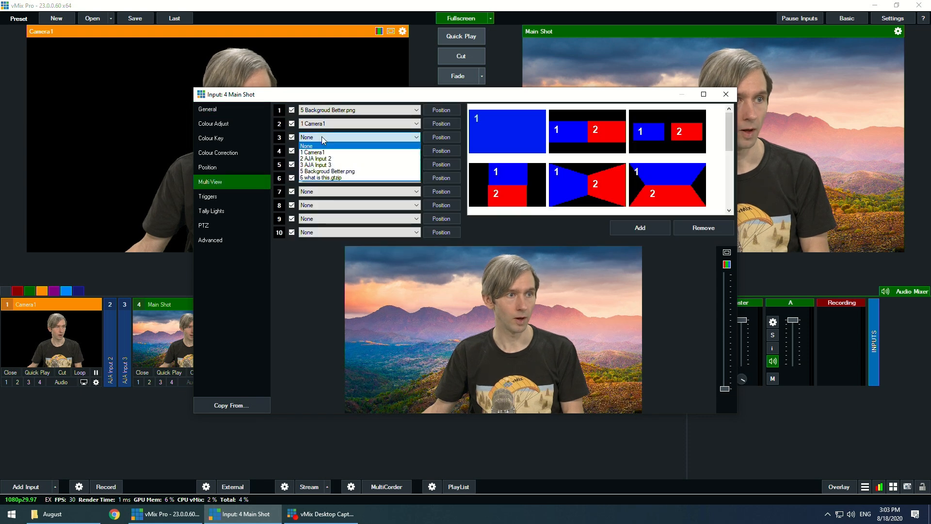
left_click(337, 178)
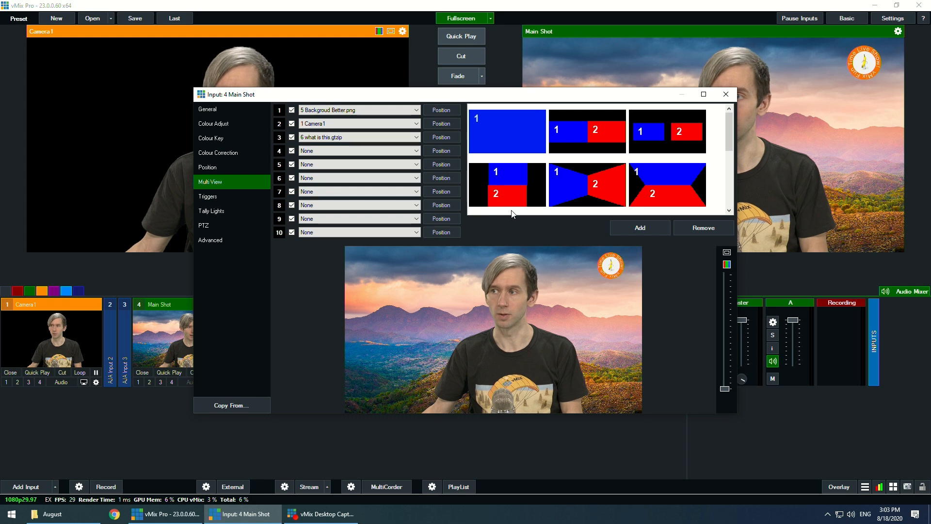
left_click(726, 95)
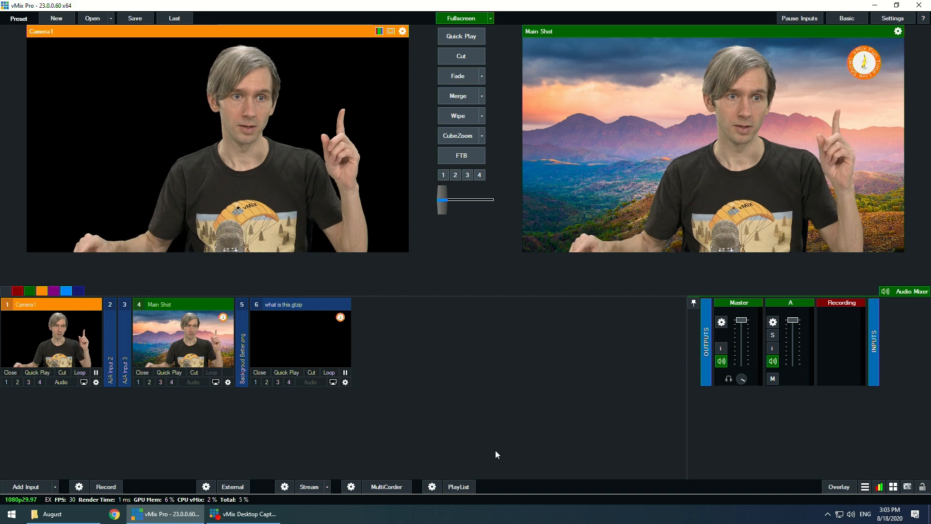
left_click(317, 304)
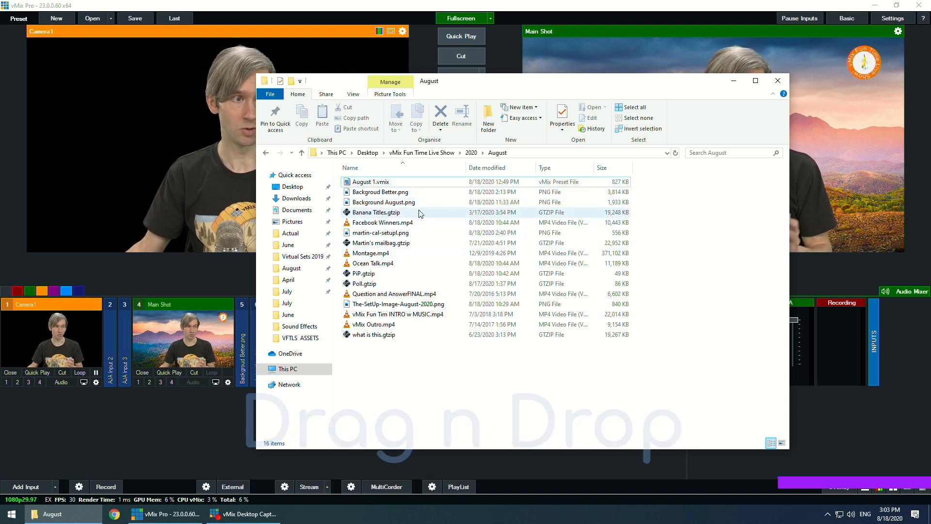
Add the August folder files from Banana Titles.gtzip through vMix Outro.mp4 to vMix as inputs, and minimise the folder window
left_click_drag(494, 85, 546, 62)
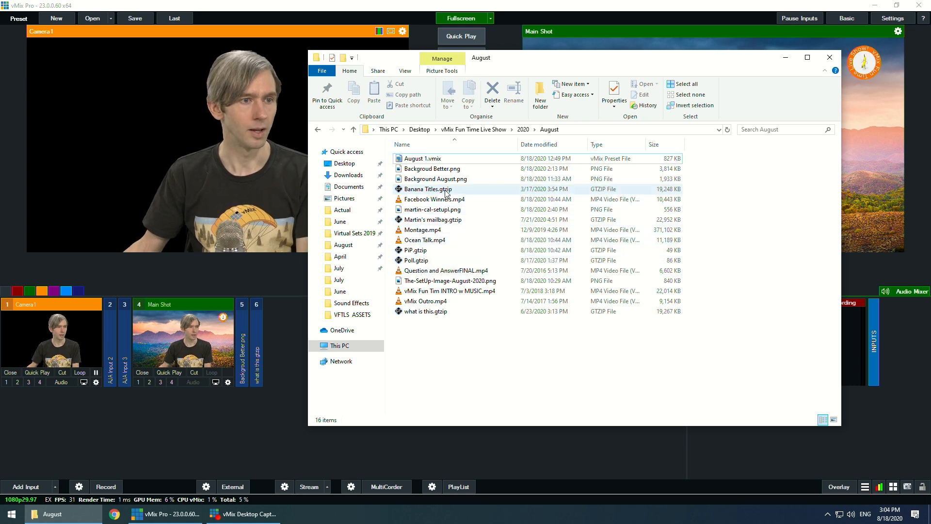
left_click(430, 189)
left_click(451, 199, "ctrl")
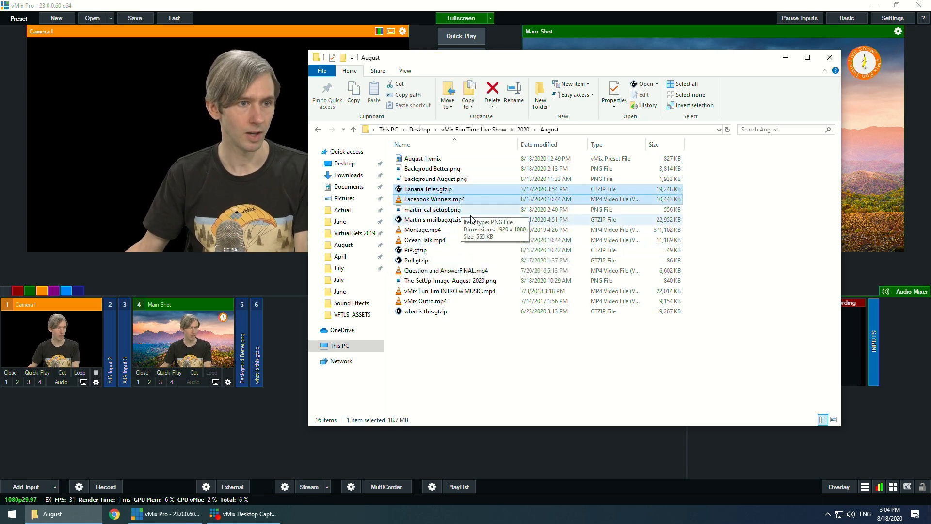
key("shift+Down")
key("shift+Down")
key("shift+Down")
key("shift+Down")
key("shift+Down")
key("shift+Down")
key("shift+Down")
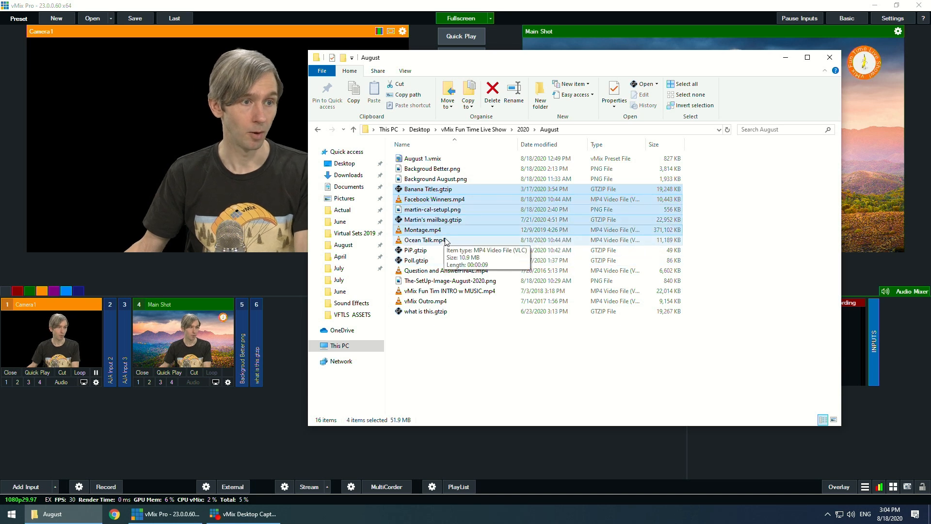
key("shift+Down")
key("shift+Down")
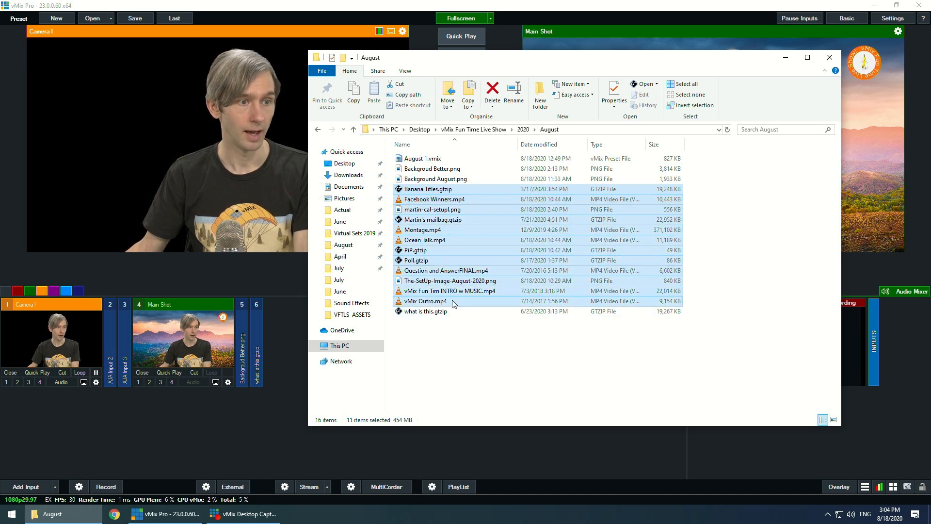
left_click_drag(287, 397, 288, 397)
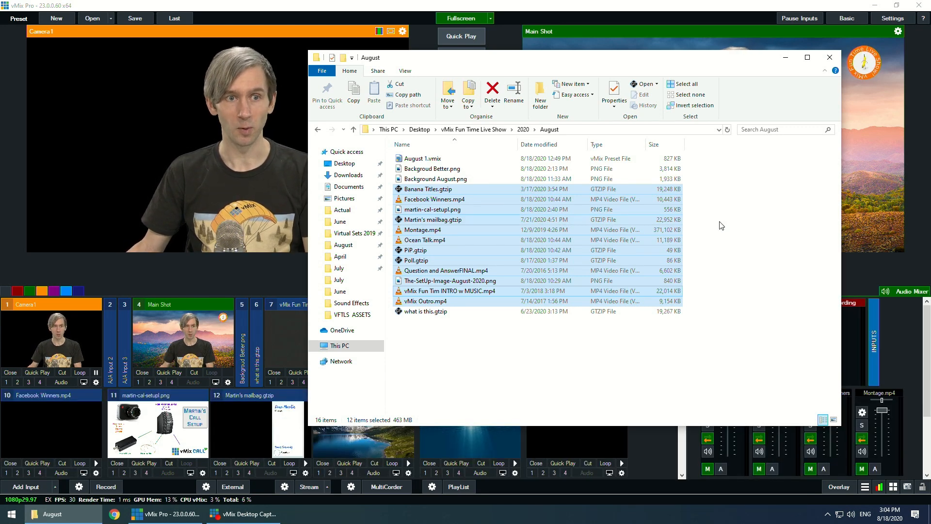
left_click(787, 61)
scroll(658, 412, "down", 1)
scroll(604, 443, "up", 1)
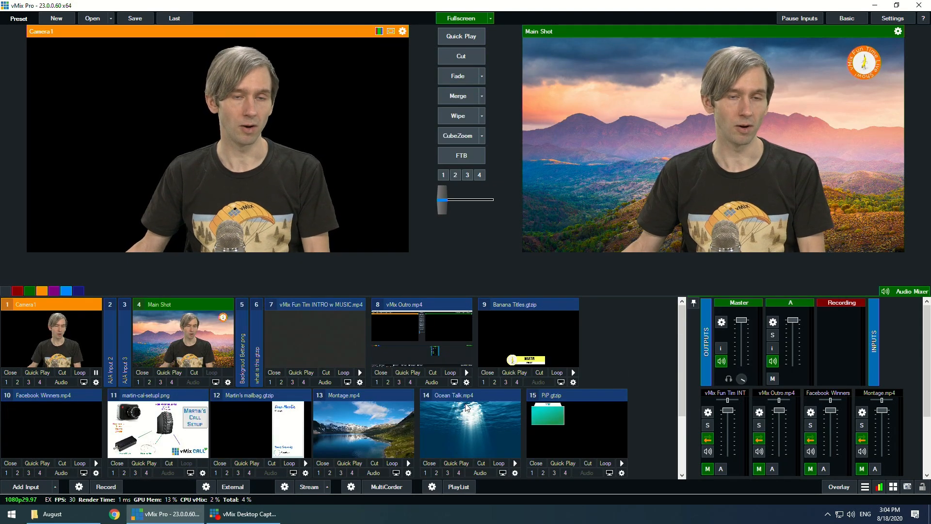
Move Montage.mp4 ahead of the intro video as input 7, and turn on looping for it
scroll(460, 407, "down", 1)
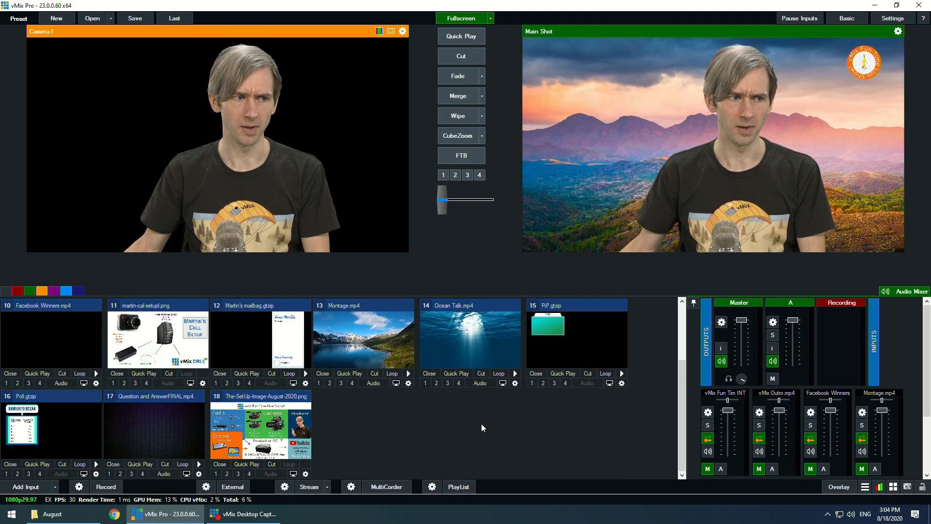
scroll(482, 424, "up", 1)
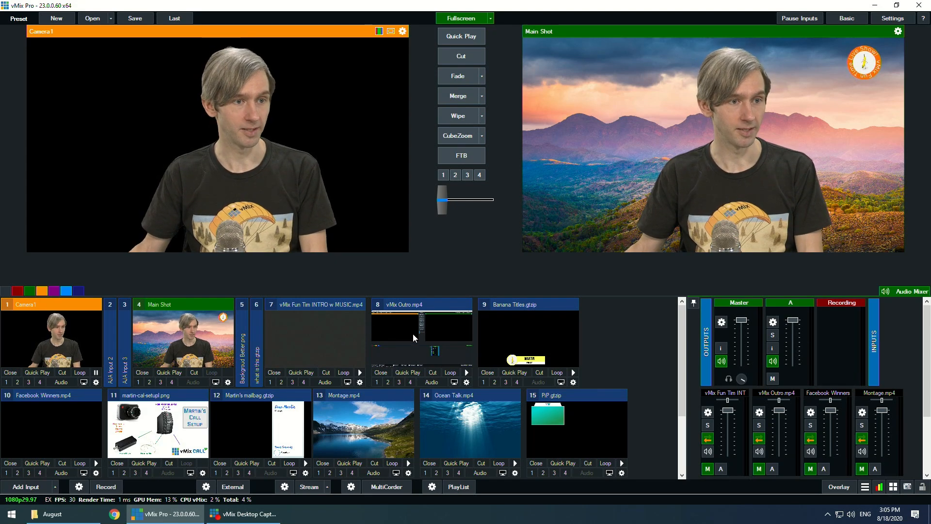
scroll(358, 354, "down", 1)
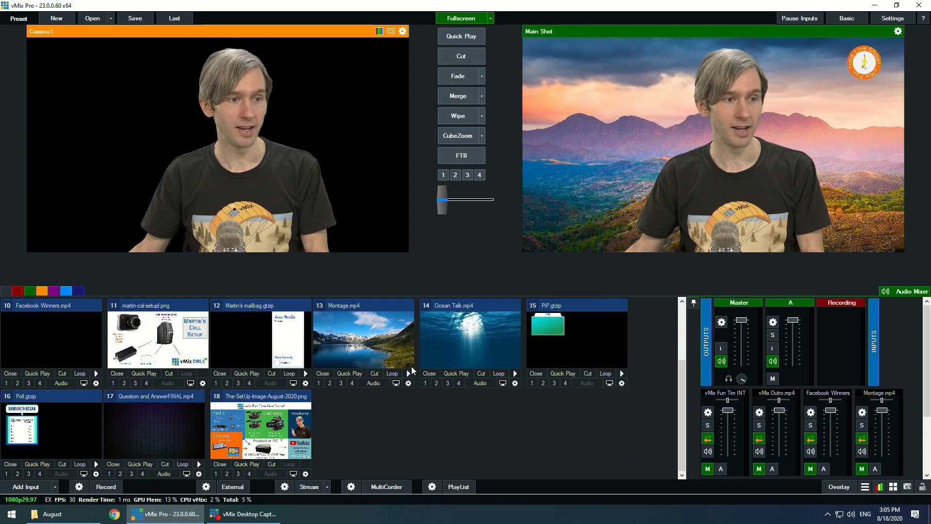
scroll(363, 383, "up", 1)
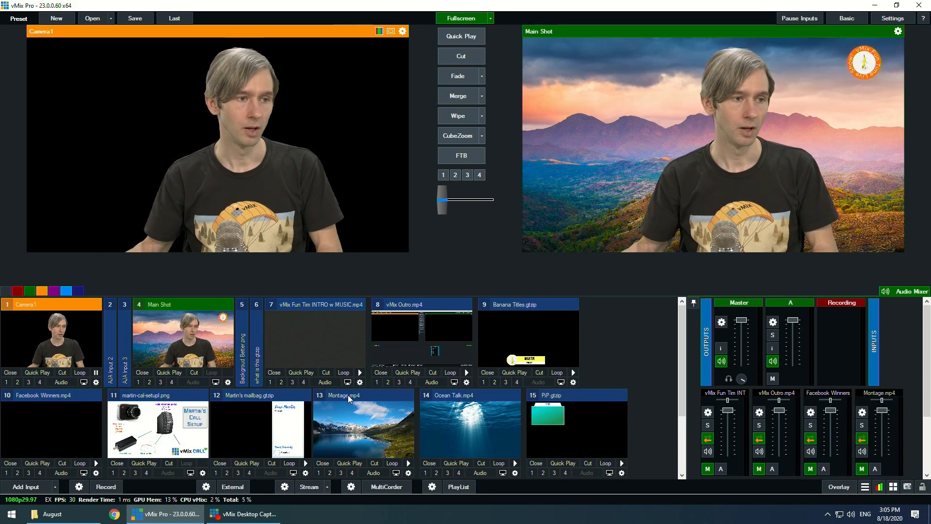
left_click_drag(368, 396, 308, 334)
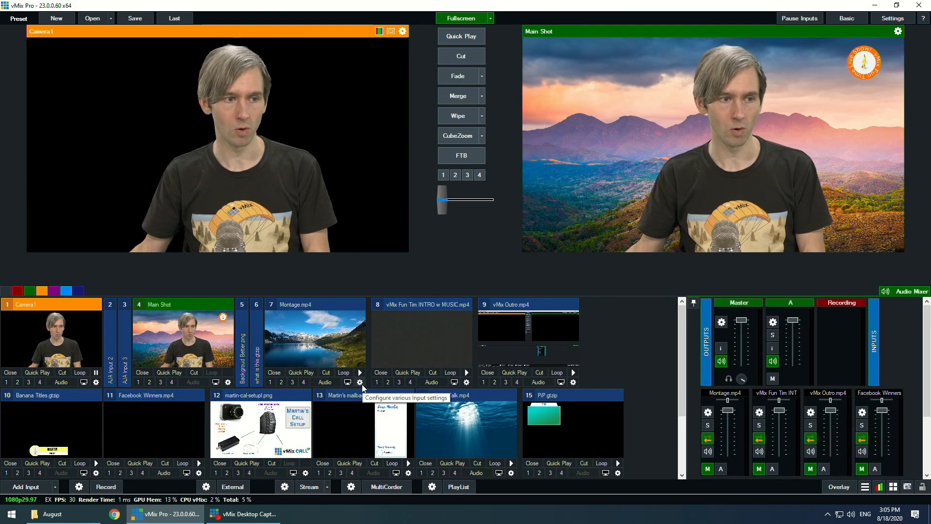
left_click(359, 363)
left_click(346, 374)
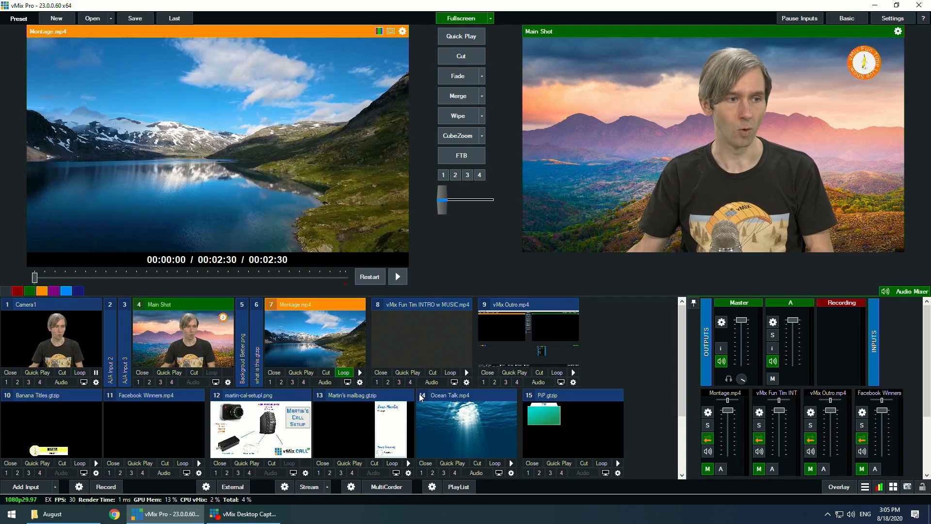
Enable Automatically Restart with Transition in the general settings of input 7, Montage.mp4
left_click(360, 383)
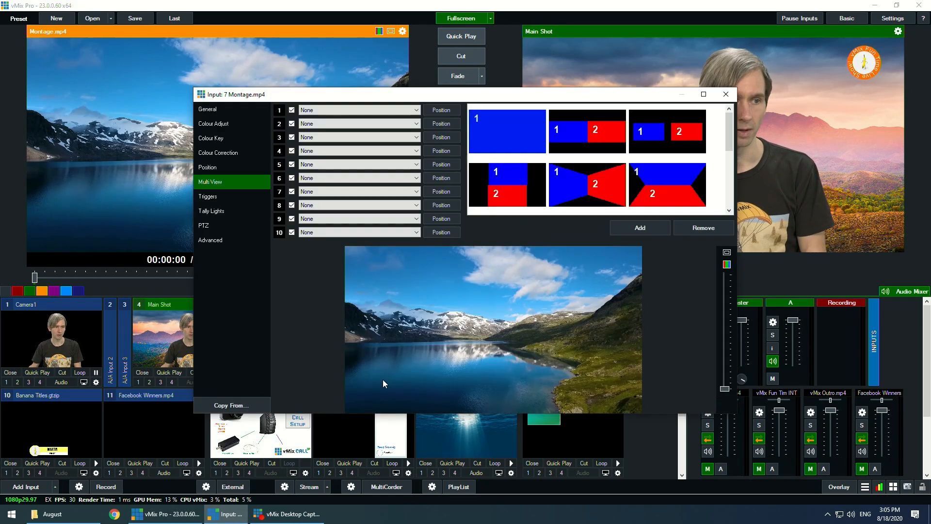
left_click(223, 109)
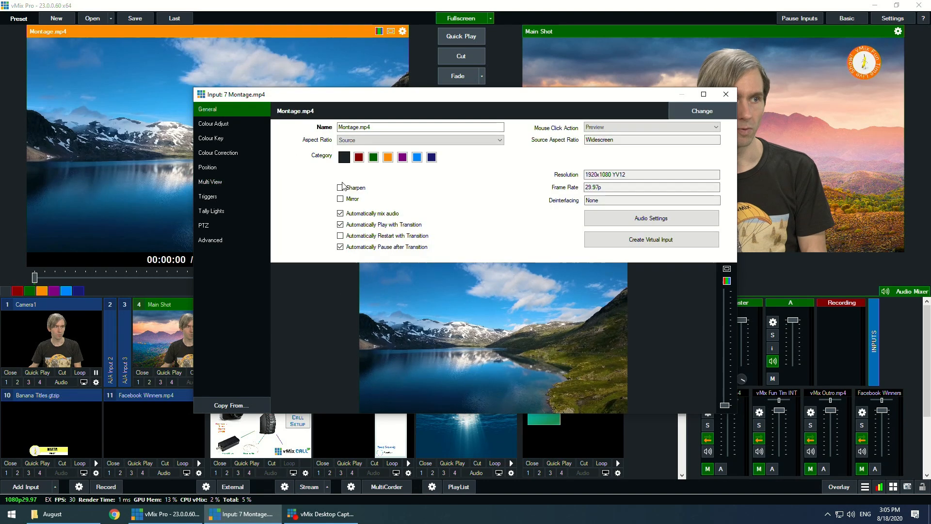
left_click(396, 237)
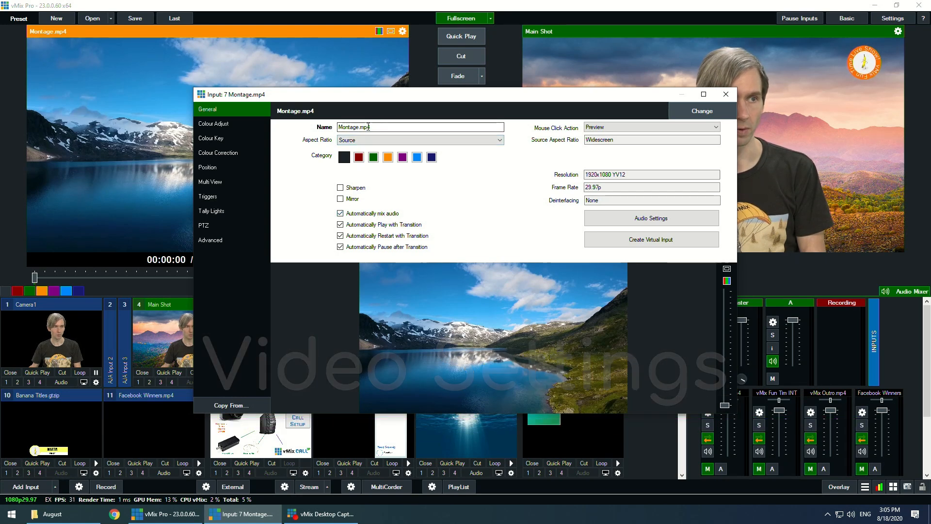
Rename the Montage.mp4 input to Montage and close its settings
left_click(360, 127)
key("Delete")
key("Delete")
key("Delete")
key("Delete")
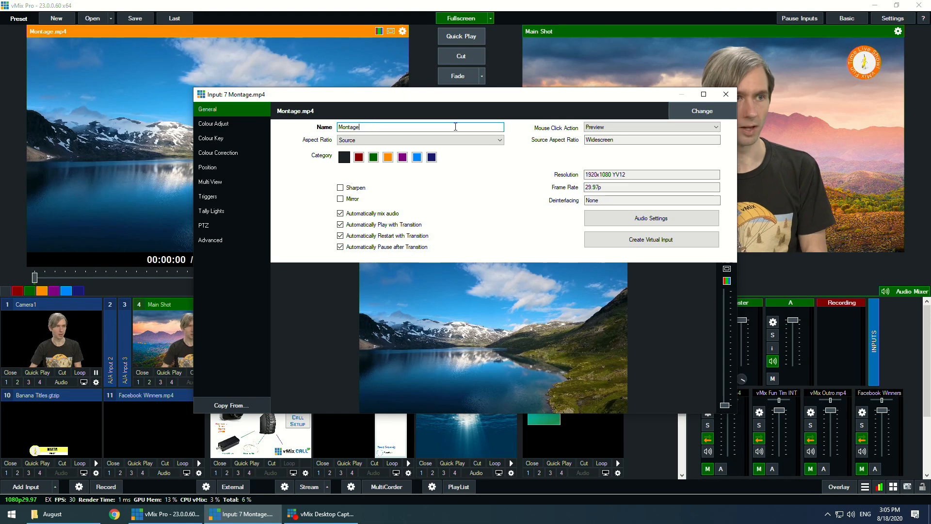
left_click(726, 95)
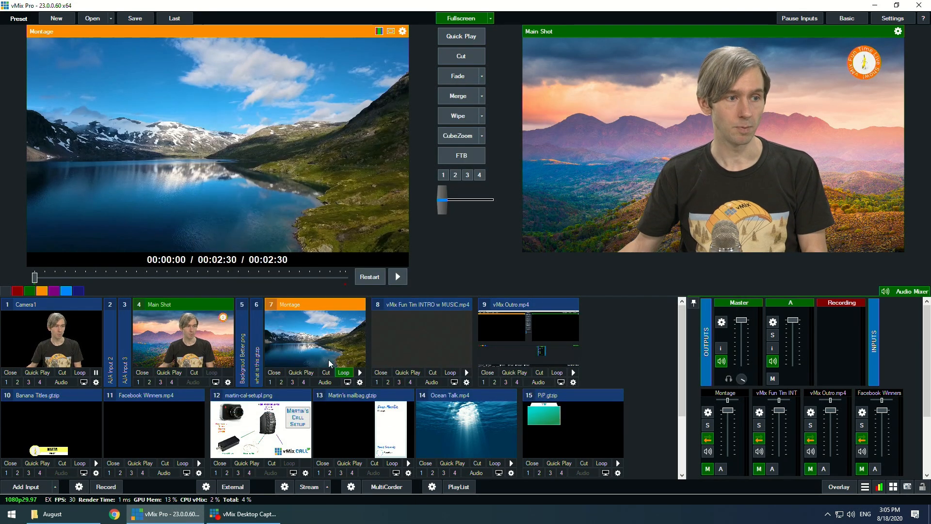
Test Montage's restart by cutting it to the output, seeking near its end, and cutting back to Main Shot
left_click(326, 372)
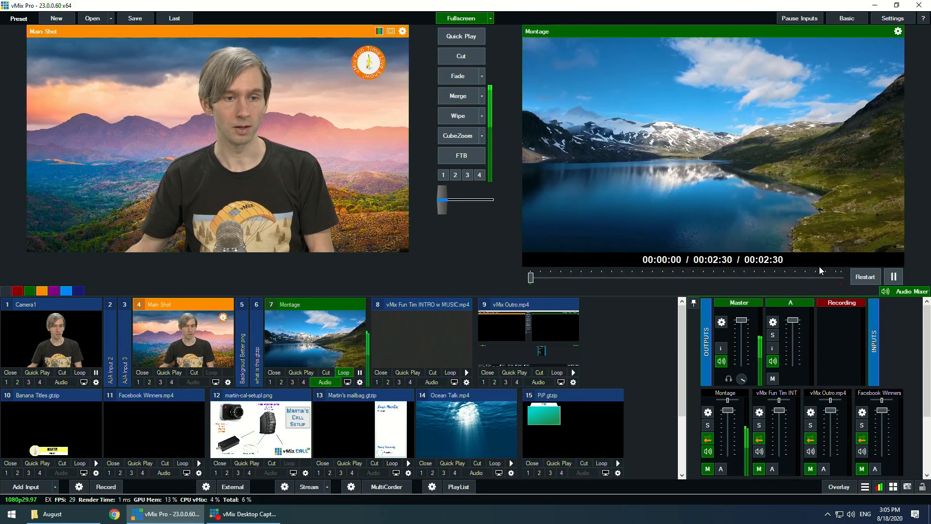
left_click(833, 276)
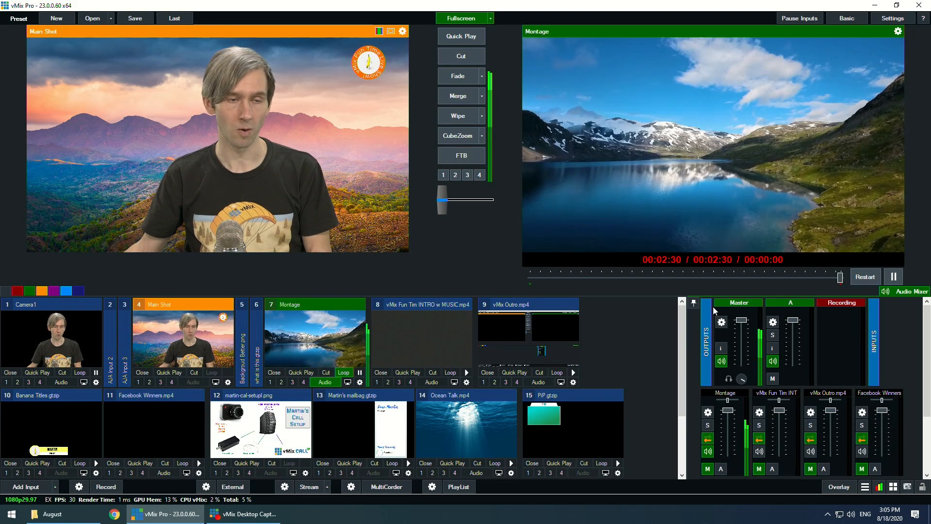
left_click(454, 59)
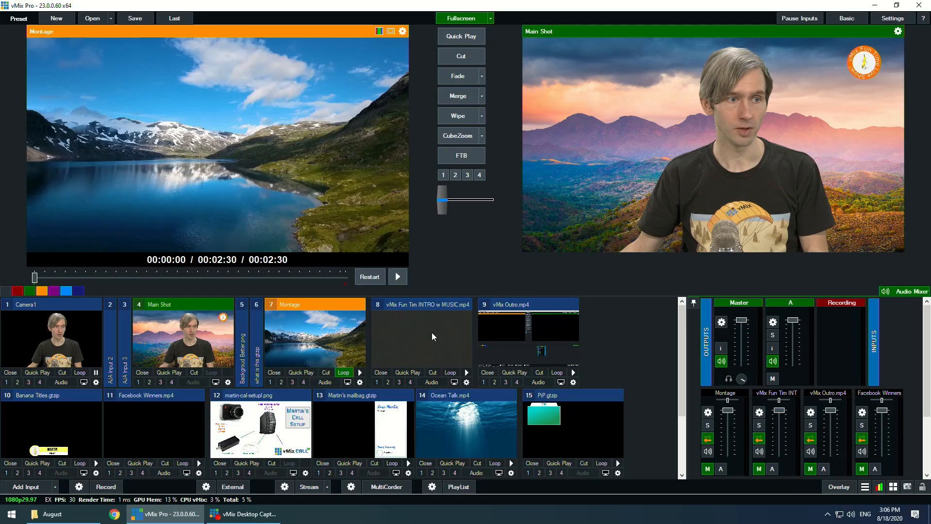
Rename input 8, vMix Fun Tim INTRO w MUSIC.mp4, to Intro
scroll(432, 334, "down", 1)
scroll(454, 358, "up", 1)
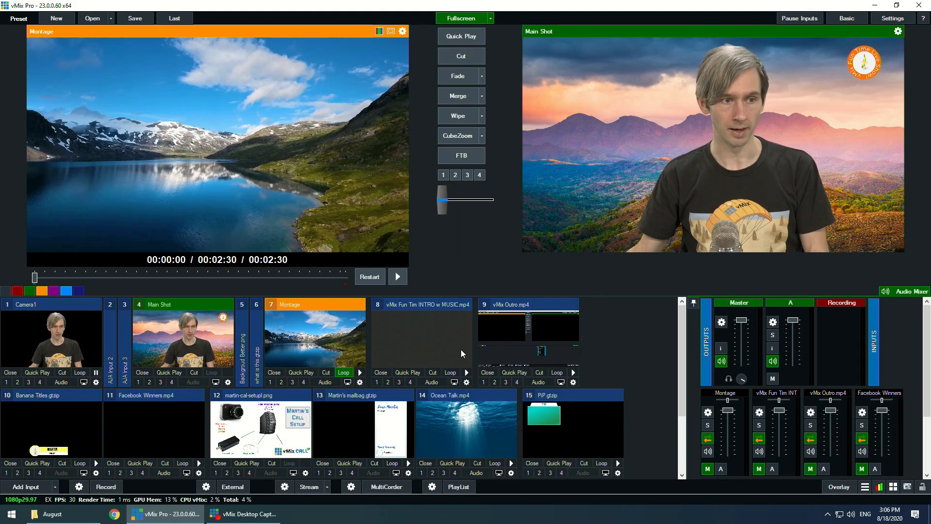
left_click(467, 382)
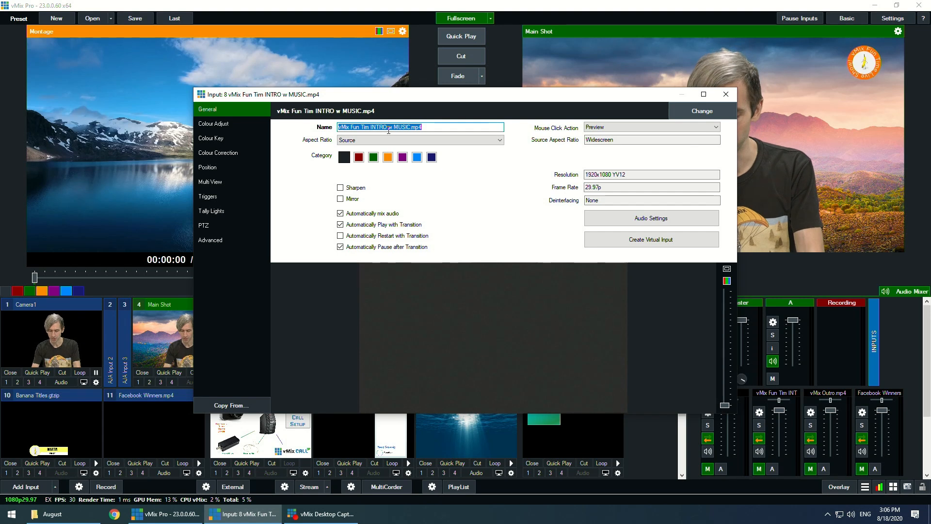
type("Intro")
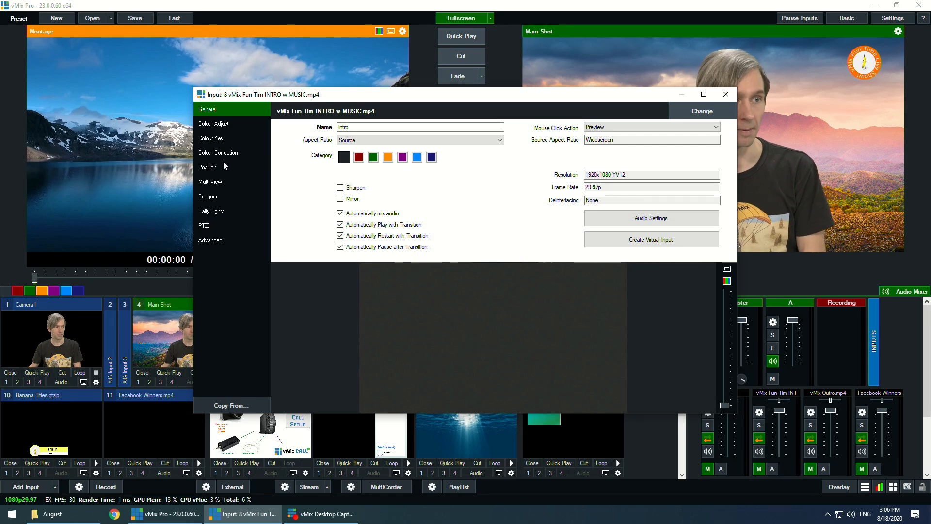
Add an OnTransitionIn trigger to the Intro input that runs StartRecording with a delay of 0
left_click(213, 198)
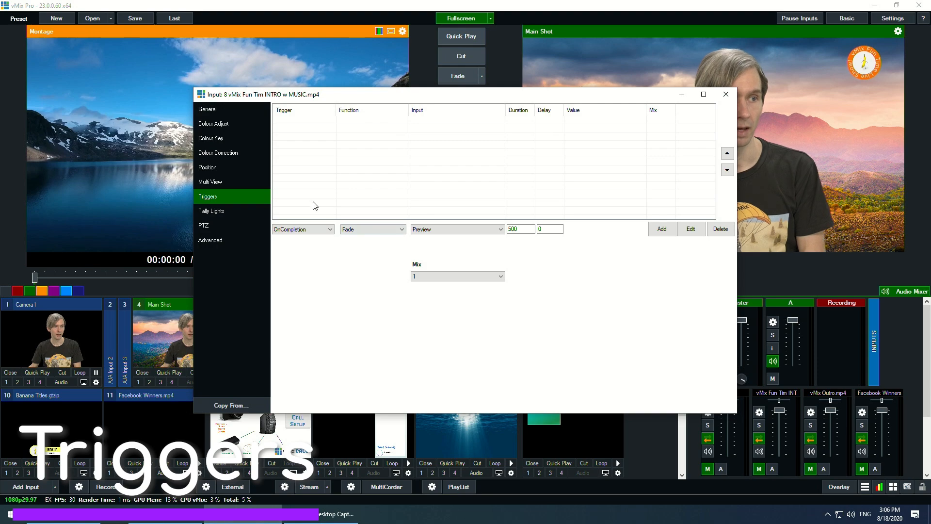
left_click(311, 229)
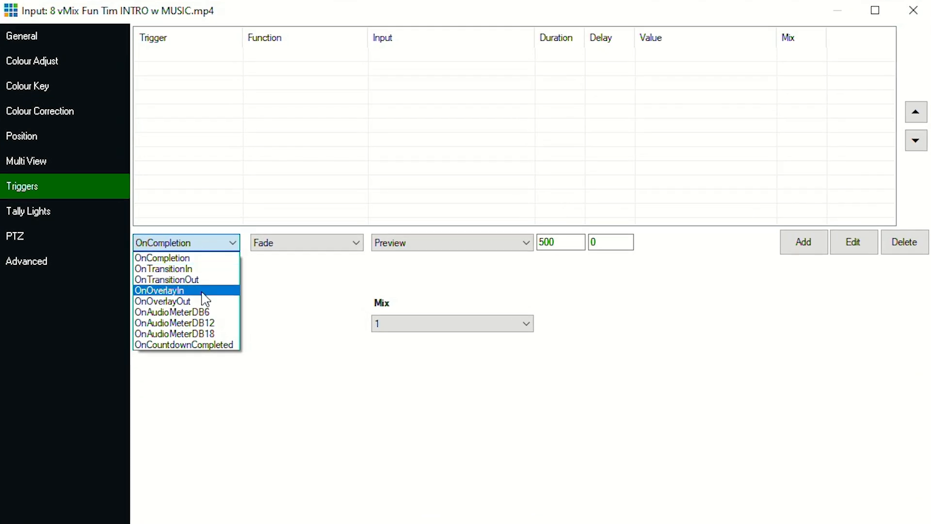
left_click(195, 270)
left_click(281, 245)
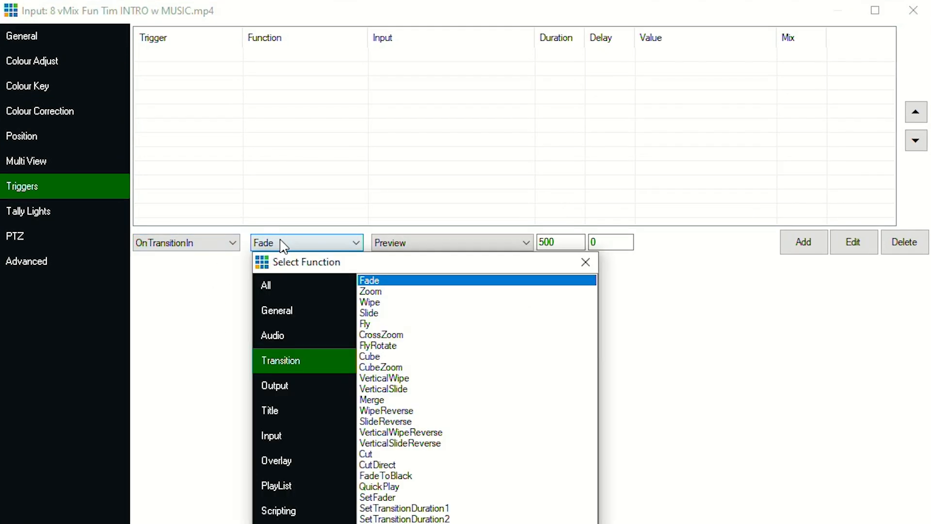
left_click(287, 285)
left_click_drag(590, 310, 589, 523)
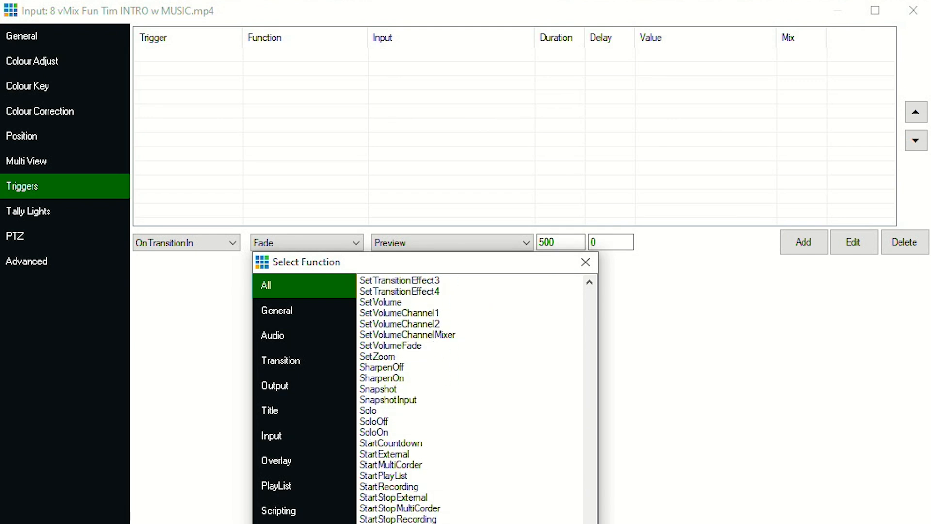
left_click(388, 487)
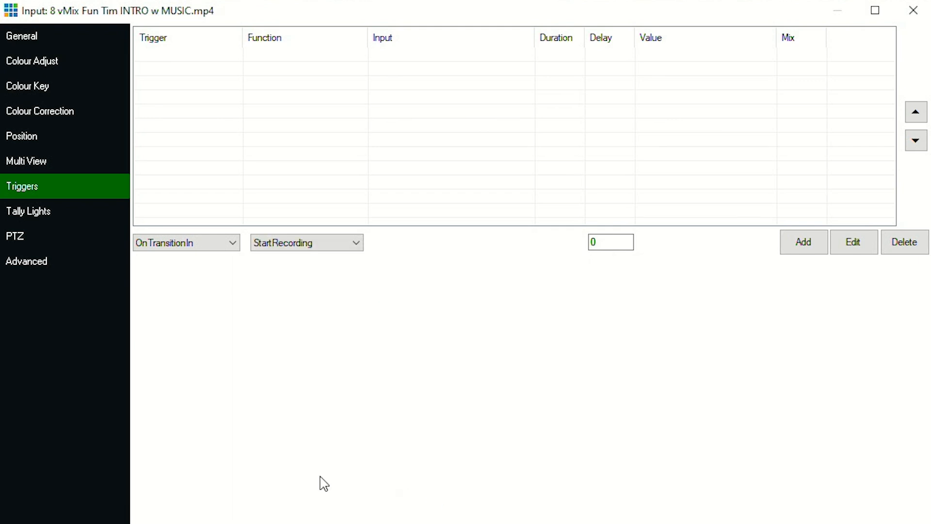
left_click(809, 244)
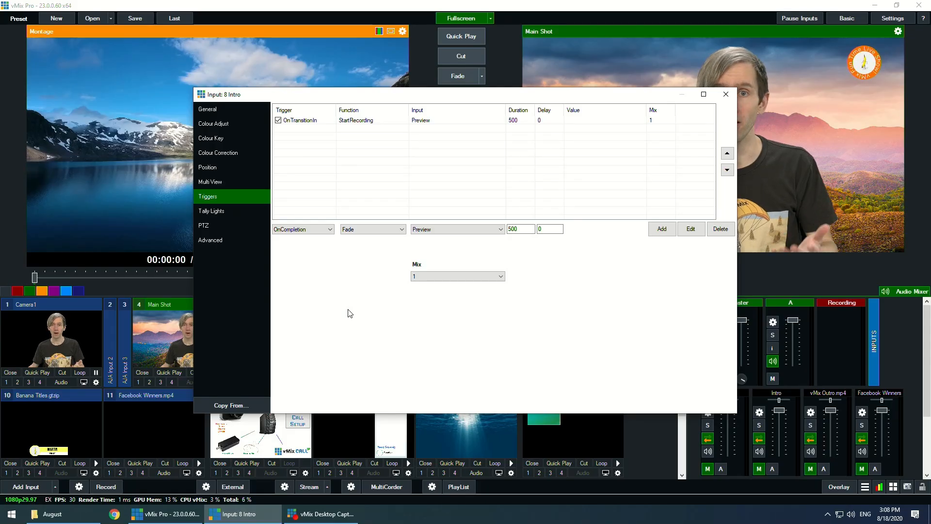
Add an OnCompletion trigger to Intro that fades to 4 Main Shot with duration 500, and close the input settings
left_click(307, 230)
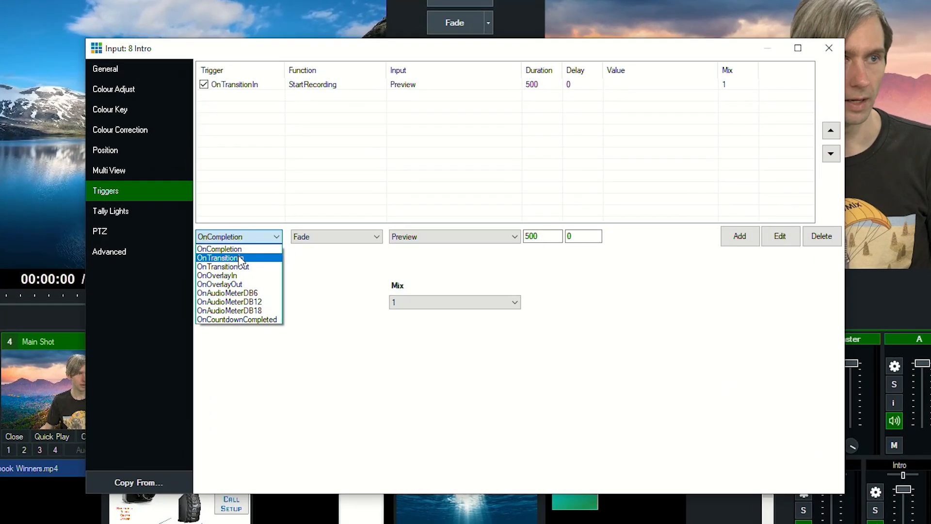
left_click(233, 250)
left_click(403, 239)
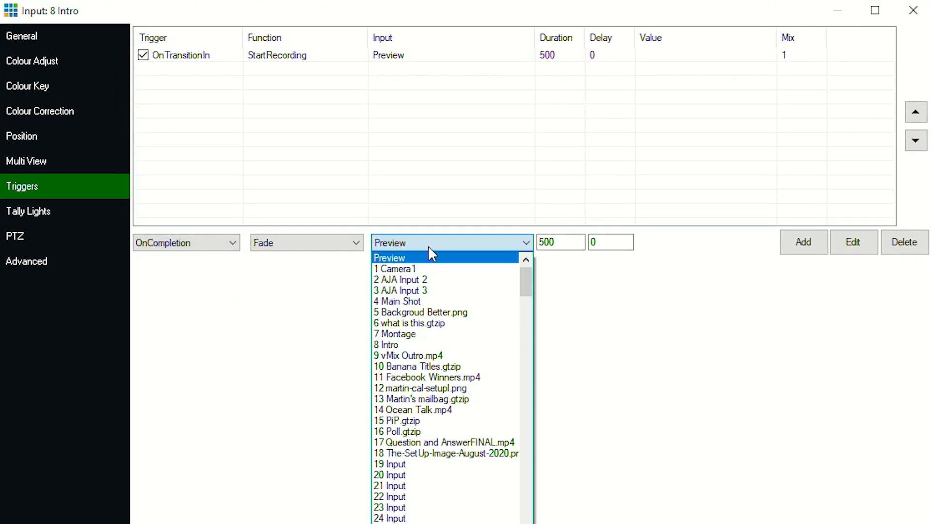
left_click(426, 302)
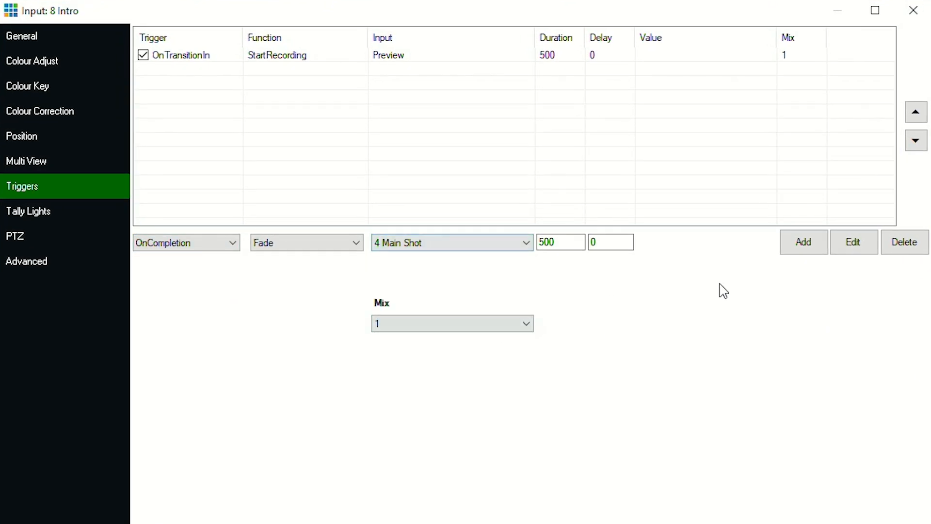
left_click(804, 243)
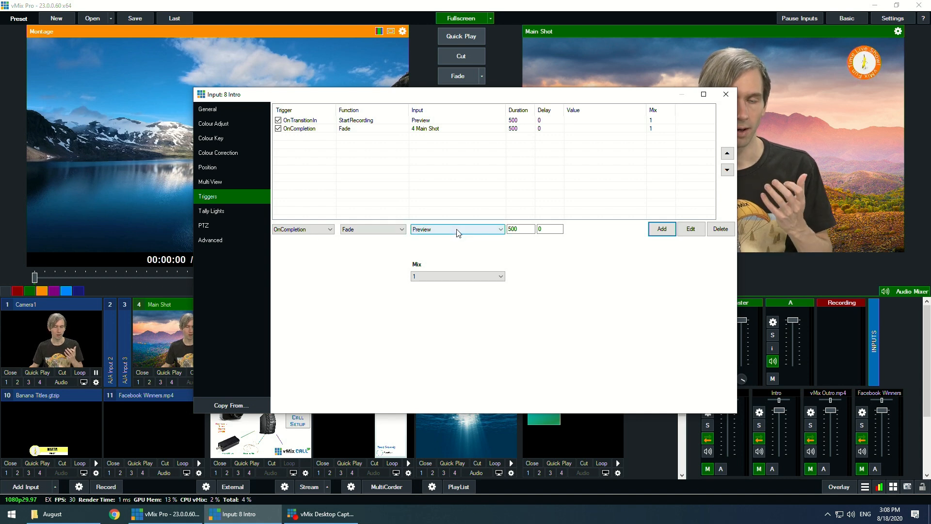
left_click(725, 94)
Add an Audio Input using the UMC ASIO Driver device and channel In 1 as input 19
scroll(642, 392, "down", 2)
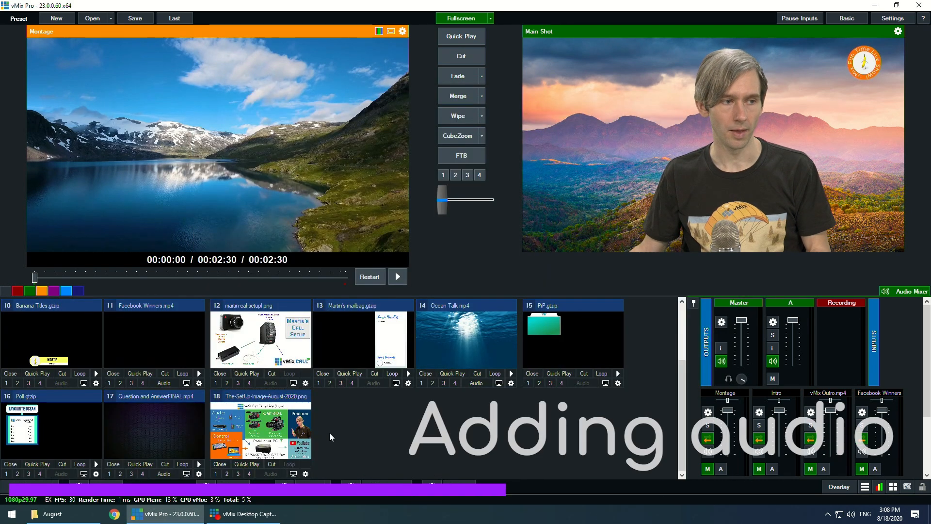
left_click(22, 487)
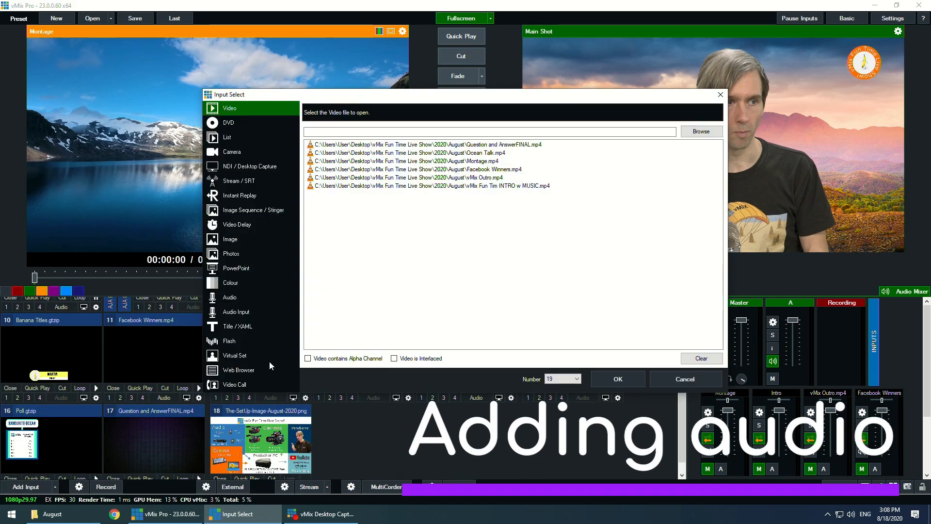
left_click(262, 311)
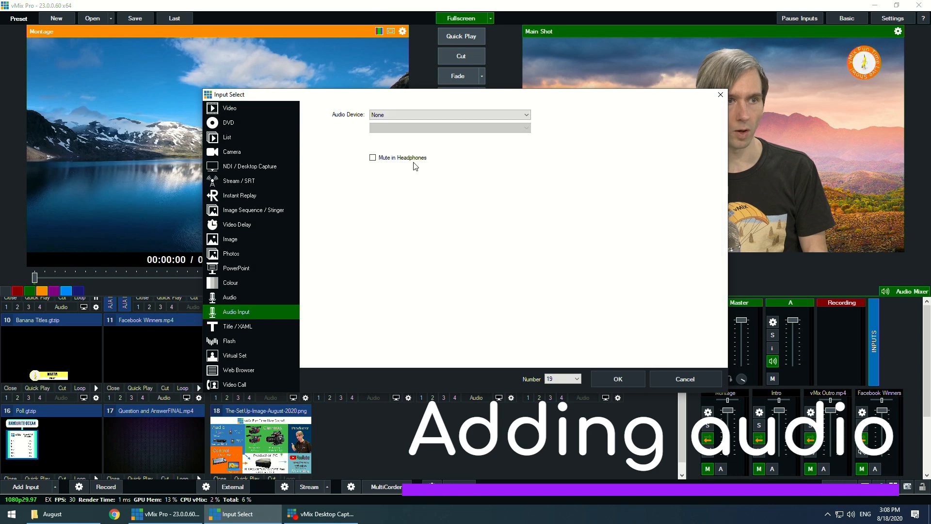
left_click(403, 114)
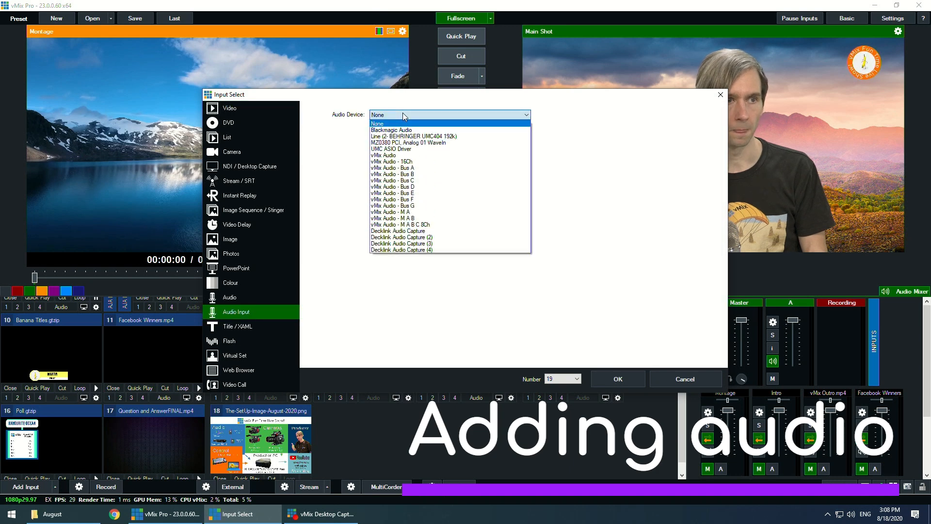
left_click(407, 149)
left_click(389, 142)
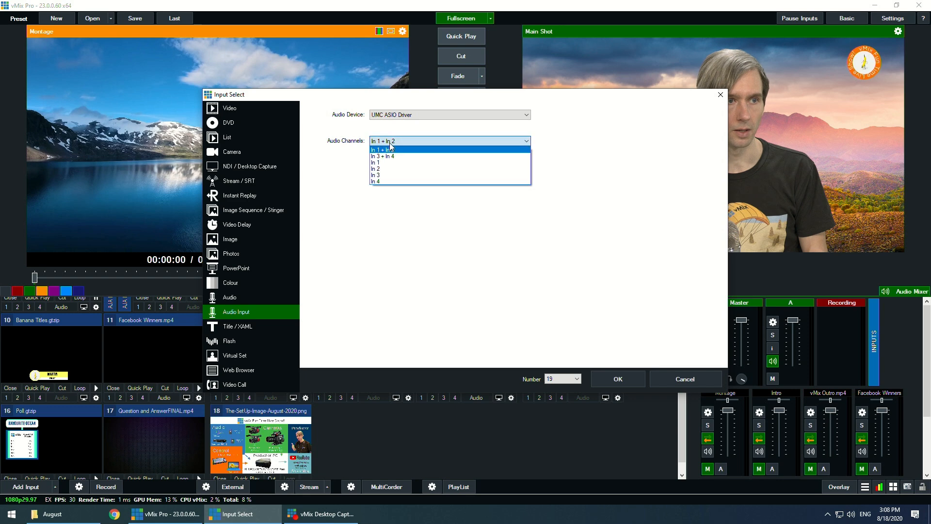
left_click(393, 165)
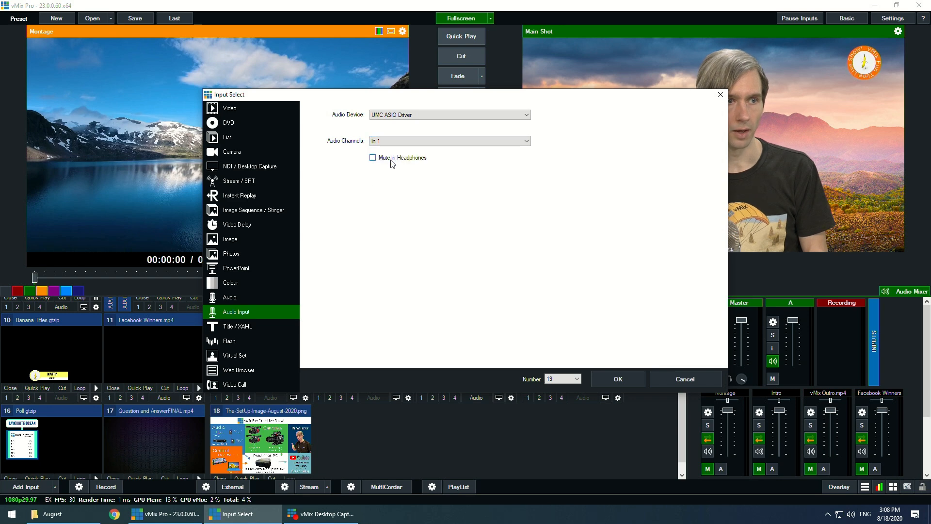
left_click(611, 378)
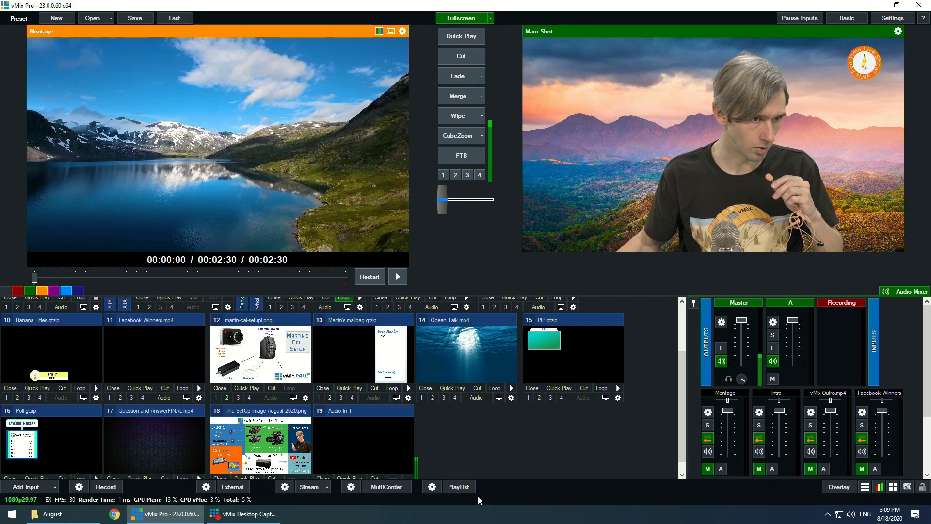
scroll(474, 470, "down", 1)
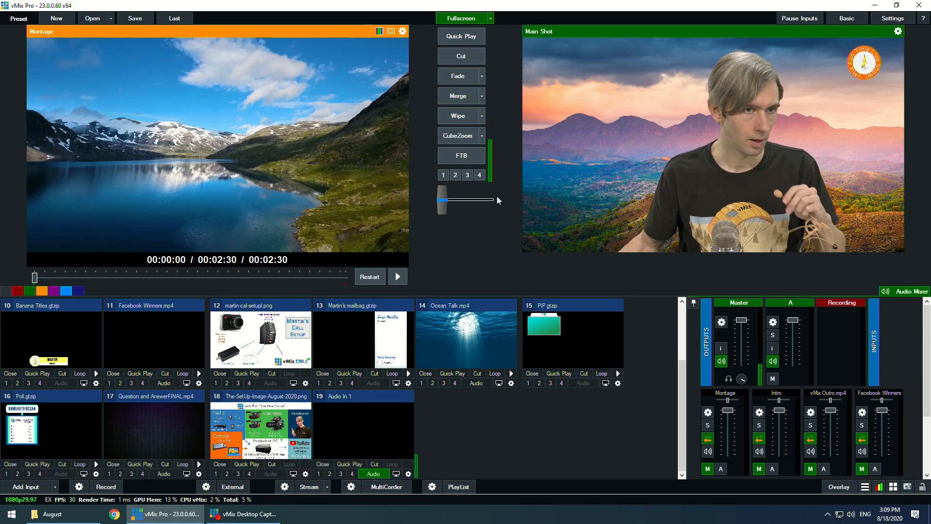
Set the audio delay of the Audio In 1 input to 80 milliseconds and close its audio settings
mouse_move(491, 137)
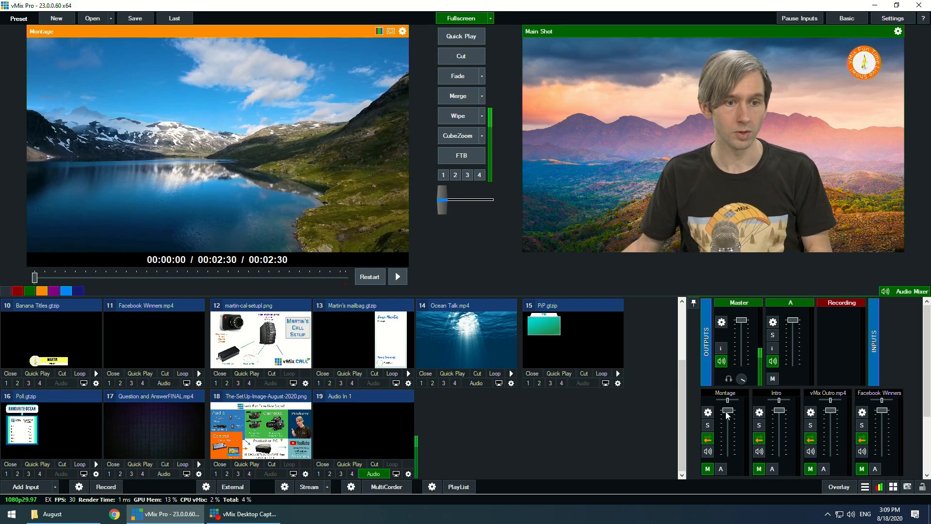
scroll(793, 397, "down", 2)
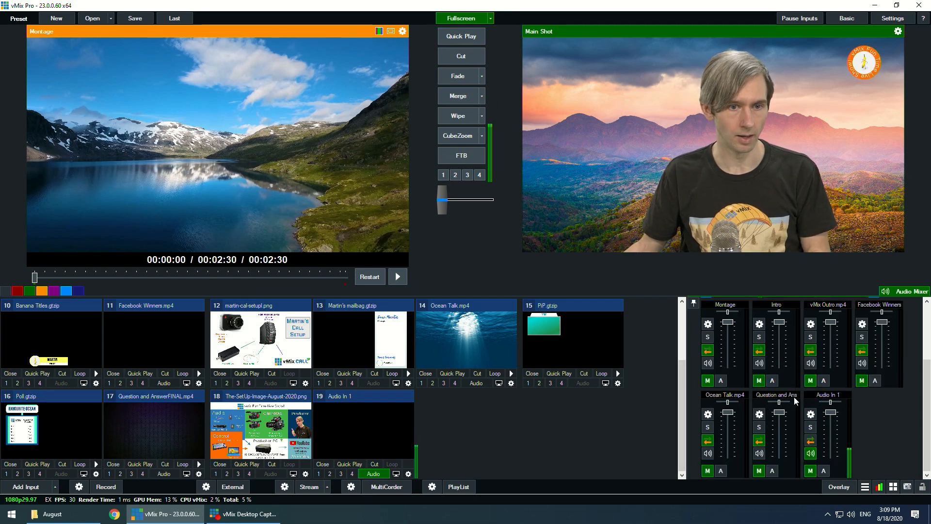
left_click(811, 414)
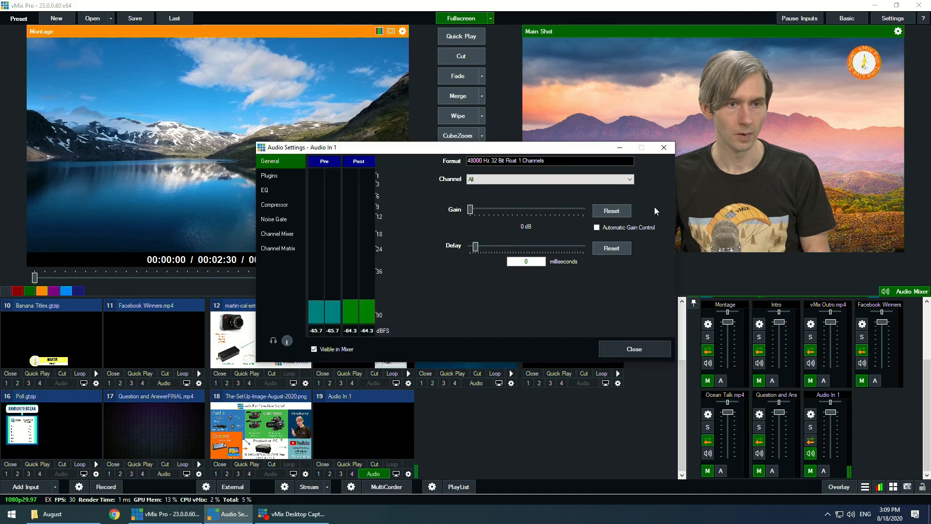
type("80")
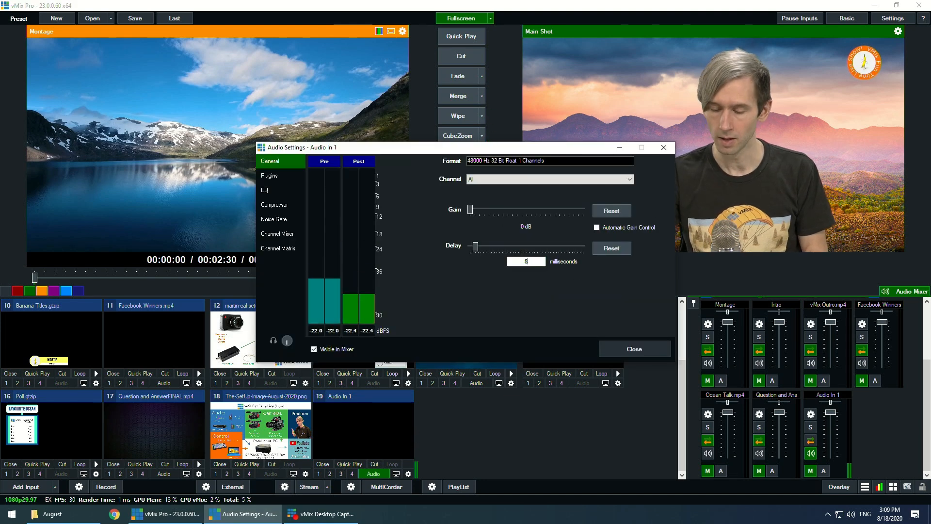
left_click(636, 349)
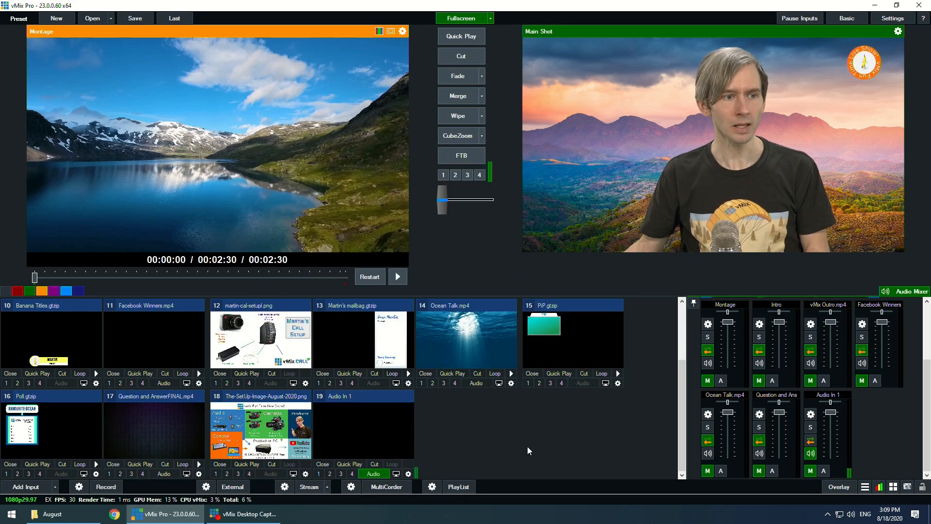
Add an OnCompletion trigger to the Intro input that runs AudioOn for 19 Audio In 1 with a delay of 0
scroll(528, 446, "up", 1)
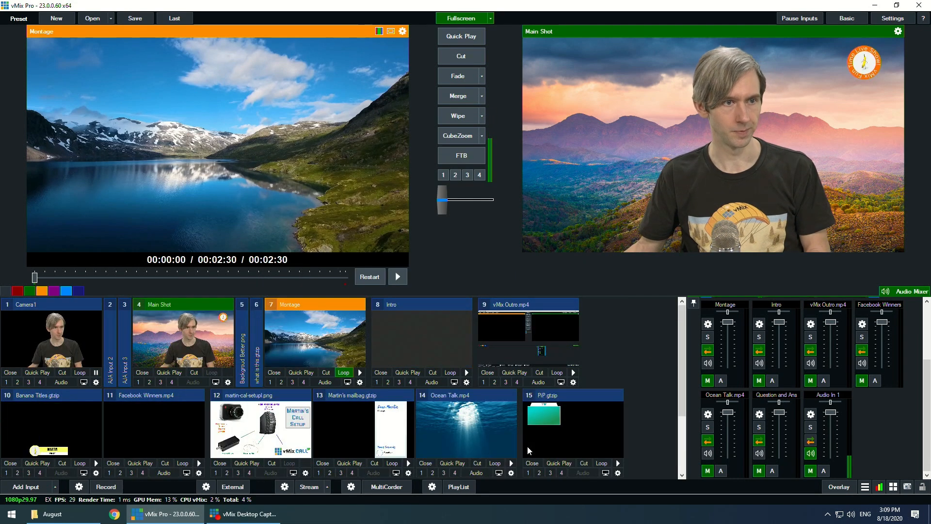
left_click(466, 382)
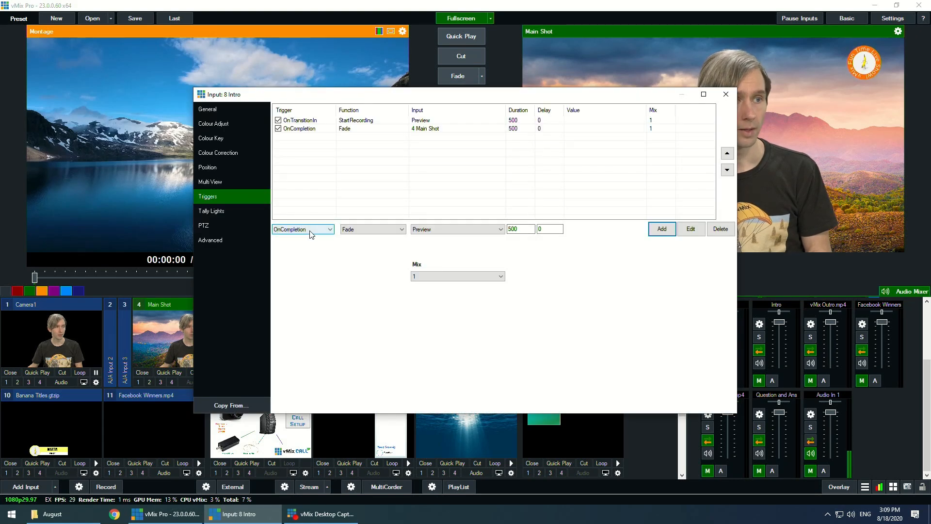
left_click(366, 231)
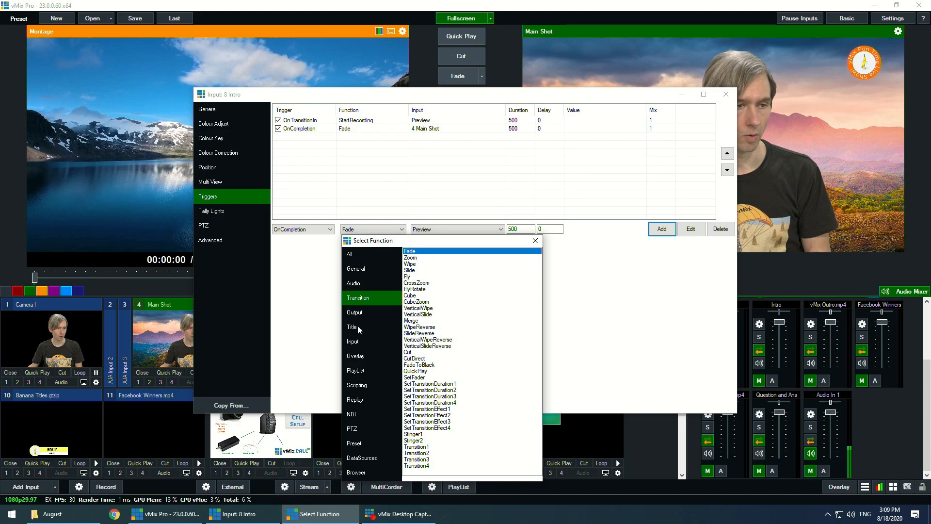
left_click(364, 284)
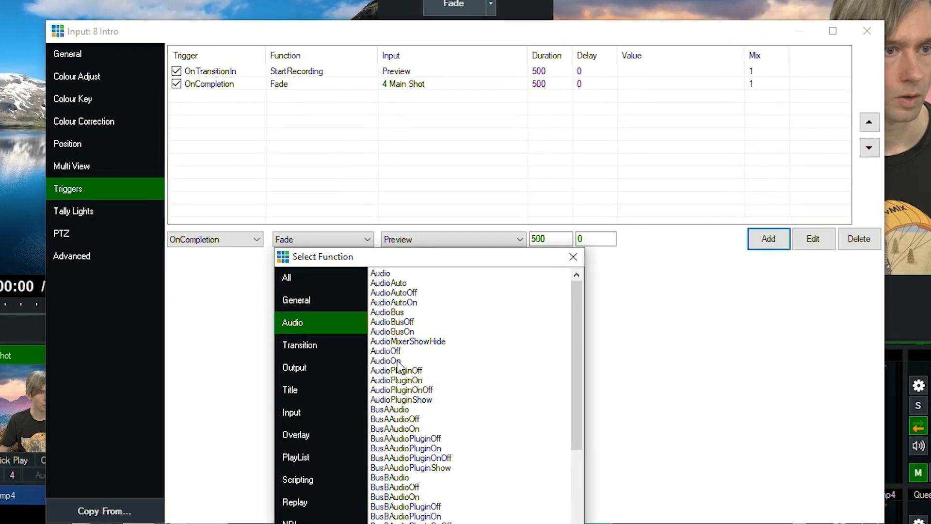
left_click(396, 367)
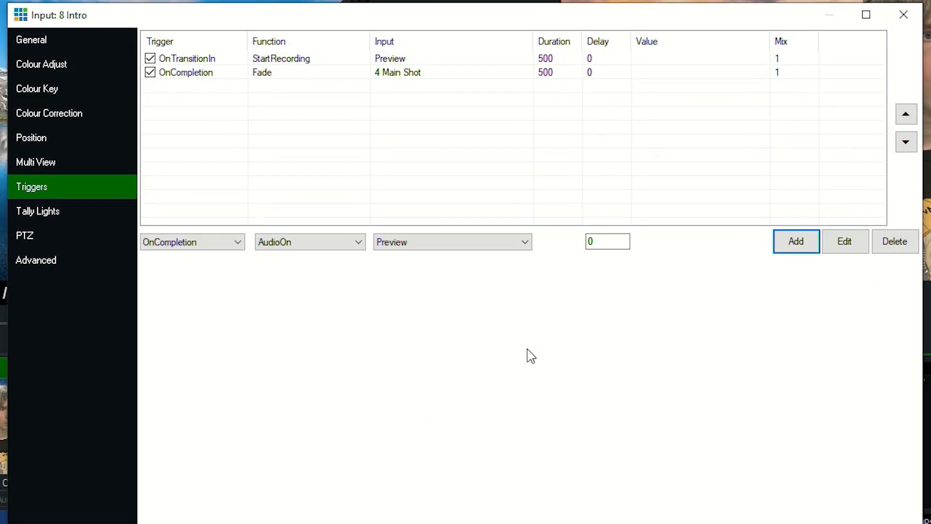
left_click(457, 241)
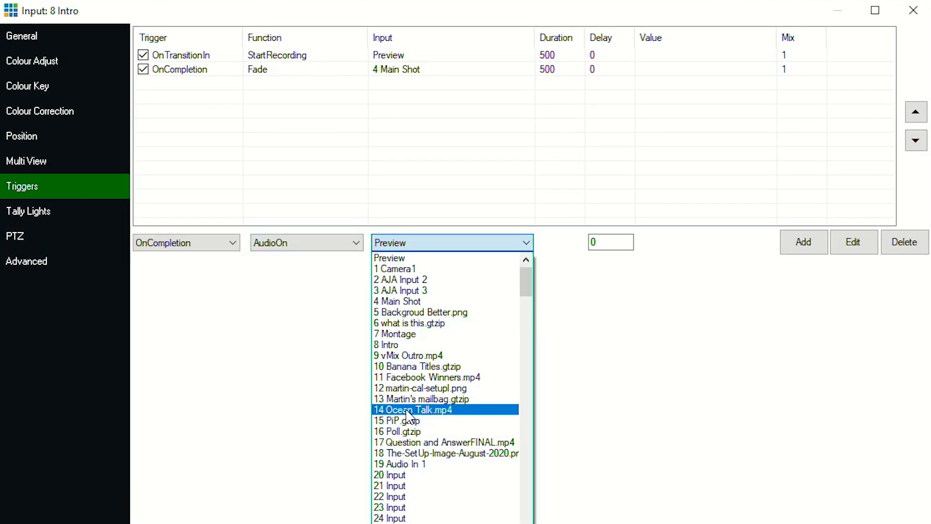
left_click(419, 465)
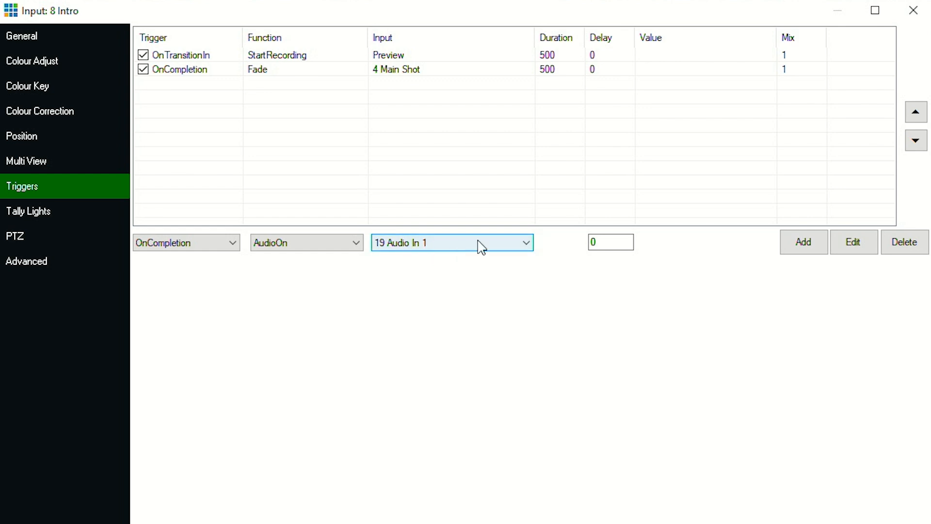
left_click(801, 247)
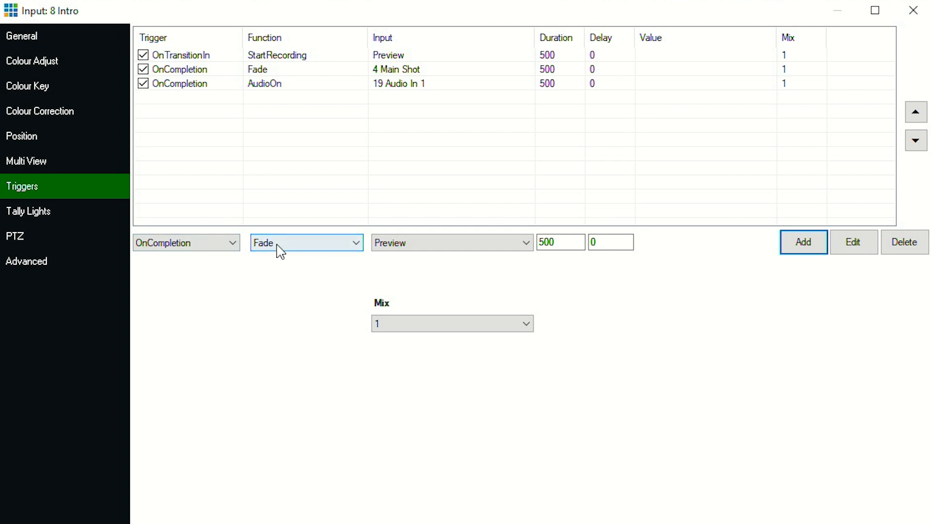
Add an OnCompletion trigger to Intro that runs OverlayInput1 for 10 Banana Titles.gtzip with a delay of 3000, and review the trigger list
left_click(320, 249)
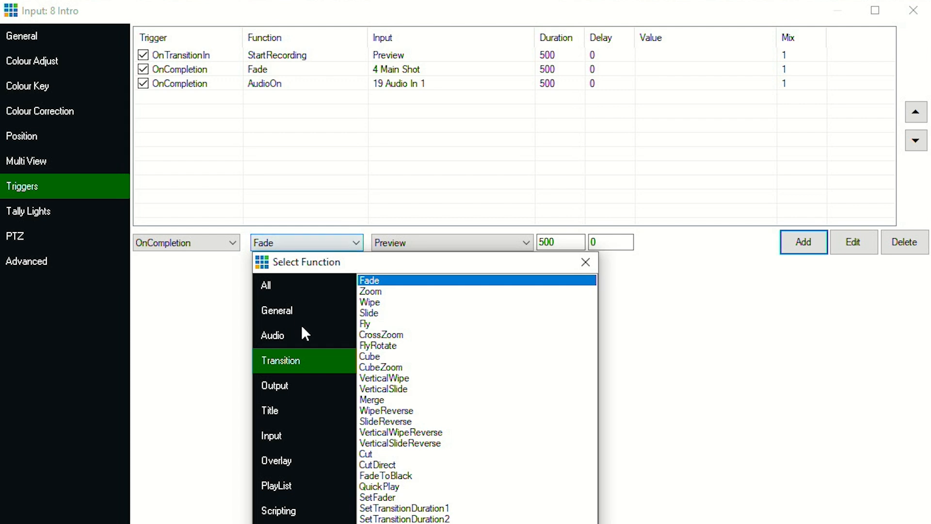
left_click(290, 459)
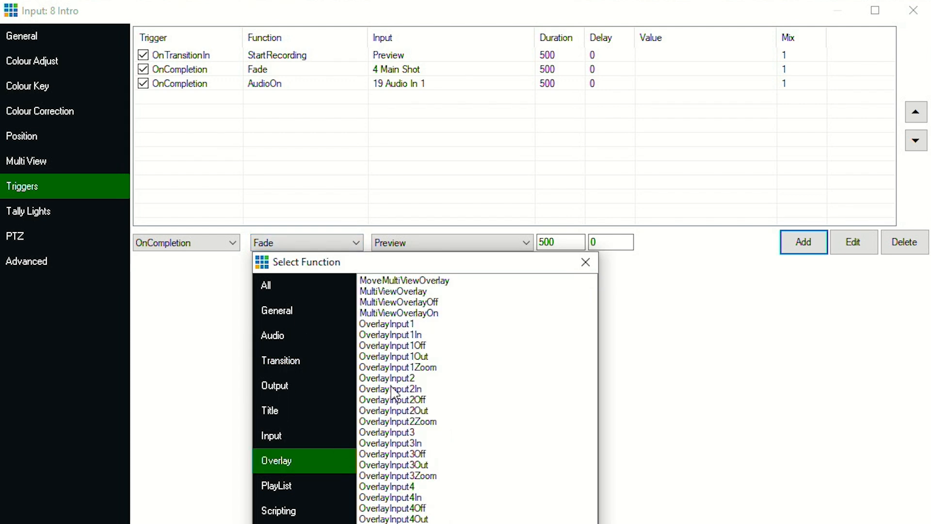
left_click(408, 324)
left_click(486, 248)
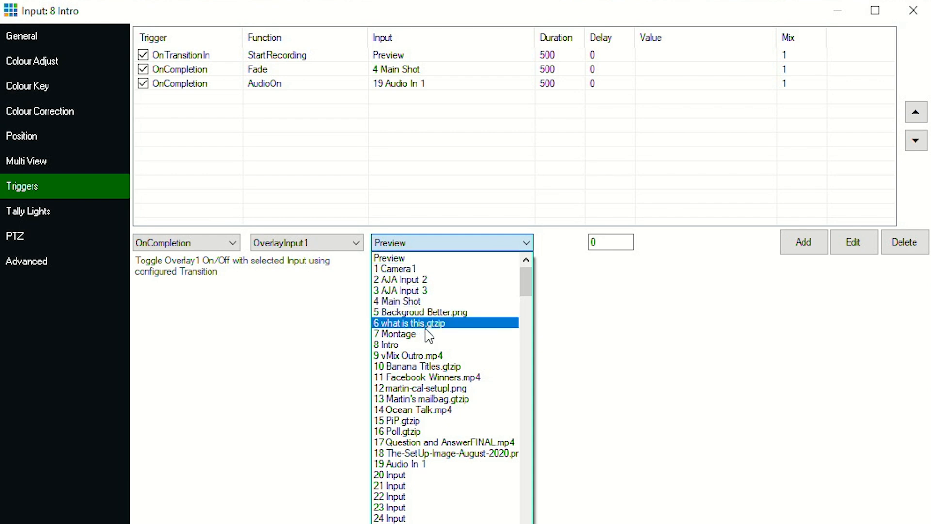
left_click(439, 368)
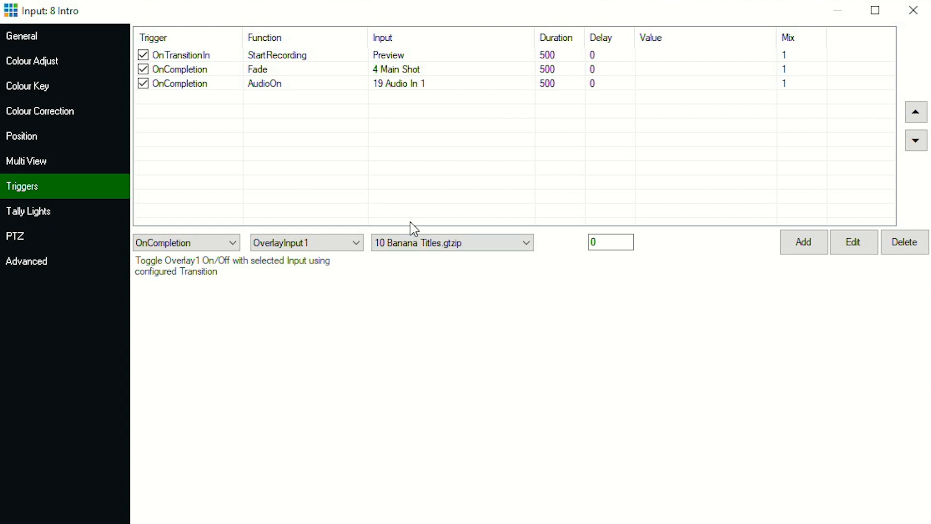
left_click_drag(616, 248, 585, 248)
left_click(804, 243)
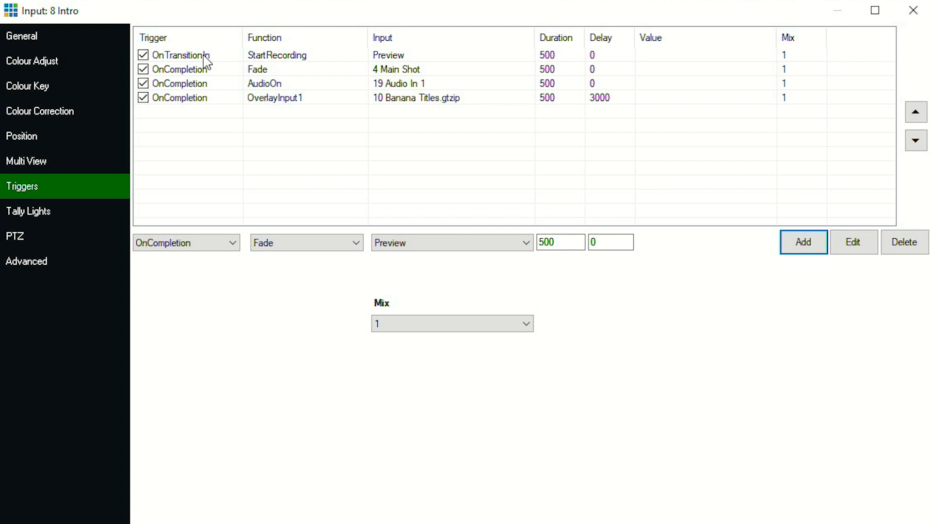
left_click(189, 71)
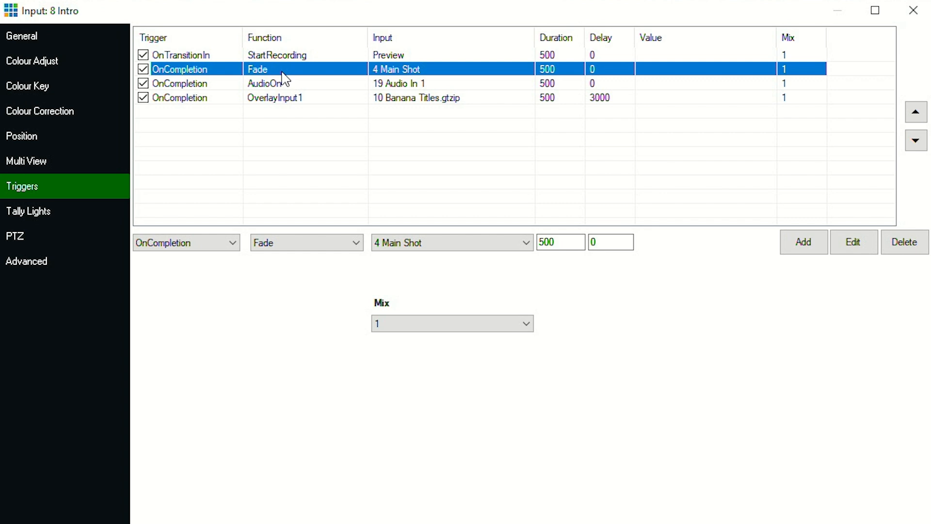
left_click(295, 98)
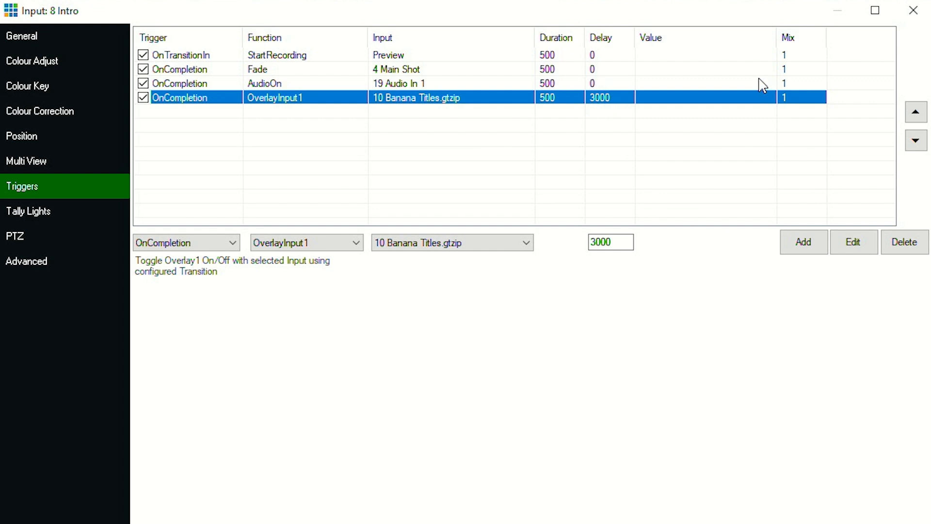
Rename input 10, Banana Titles.gtzip, to the presenter's first name followed by Title, and close its settings
left_click(70, 51)
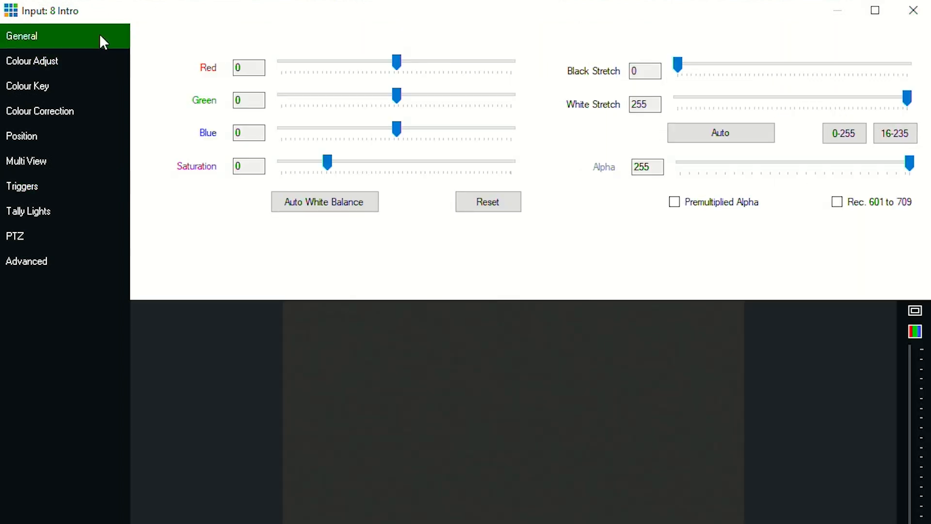
left_click(100, 35)
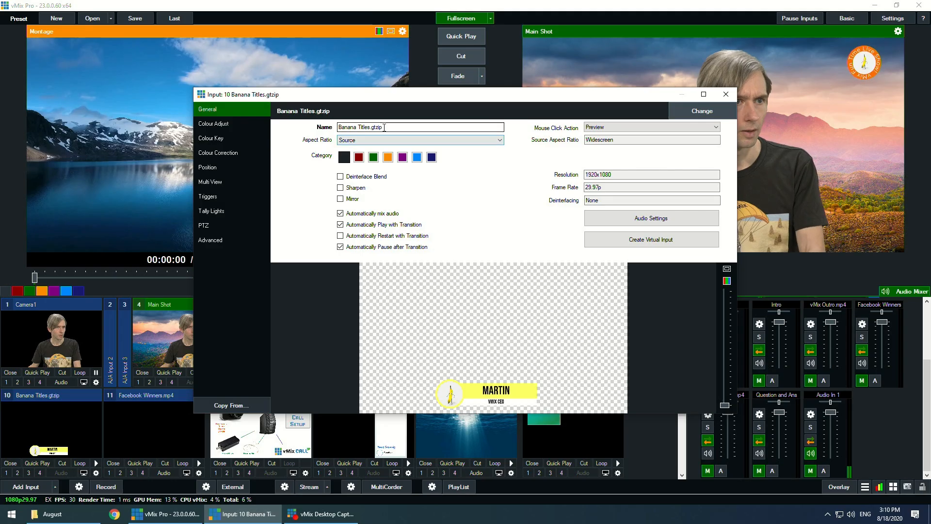
key("ctrl+a")
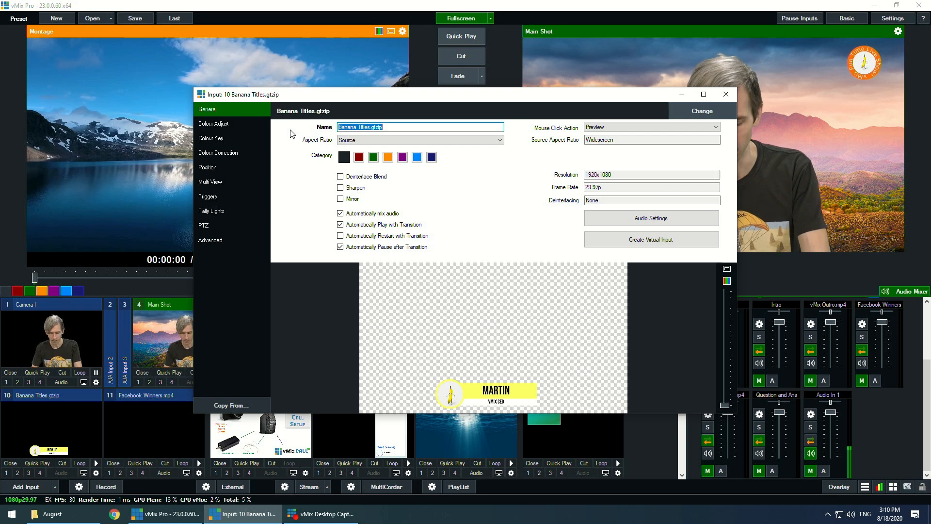
type("Tim Title")
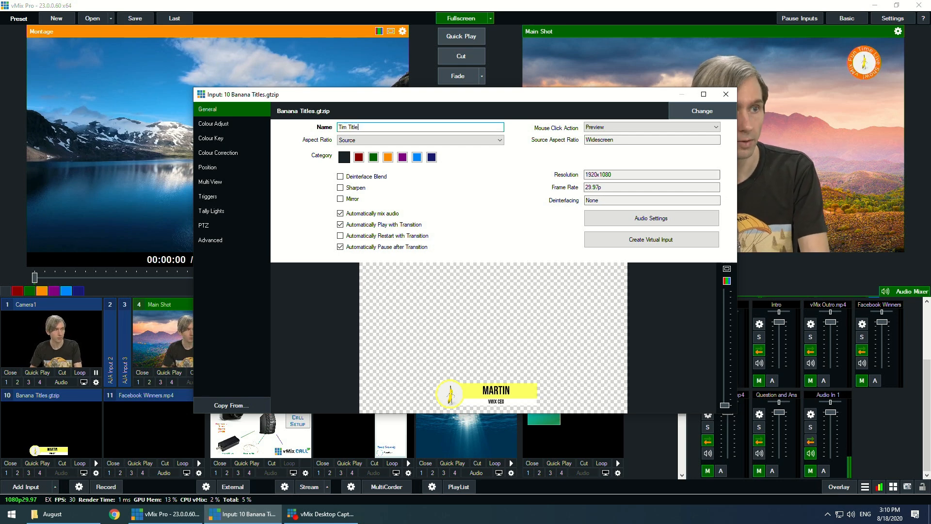
left_click(725, 94)
Rename input 19, Audio In 1, to the presenter's first name followed by Mic, and close its settings
scroll(353, 415, "down", 2)
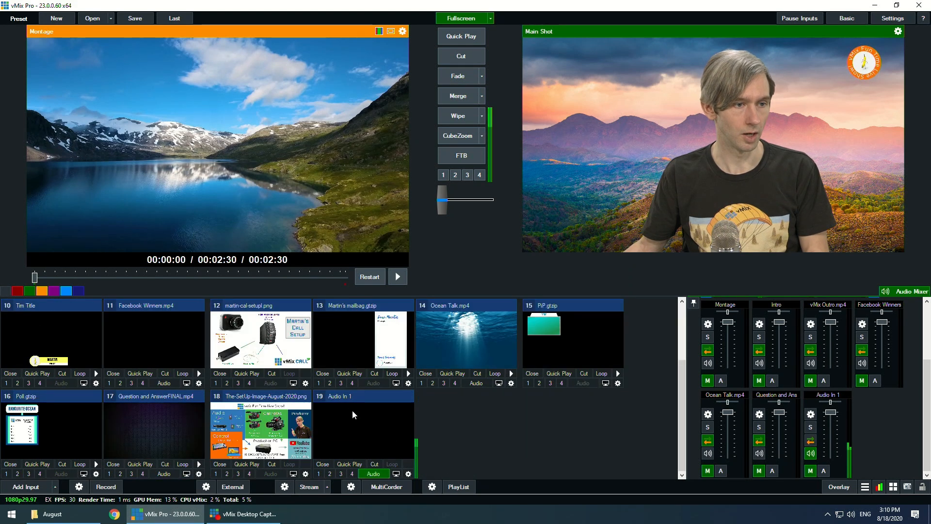
left_click(408, 474)
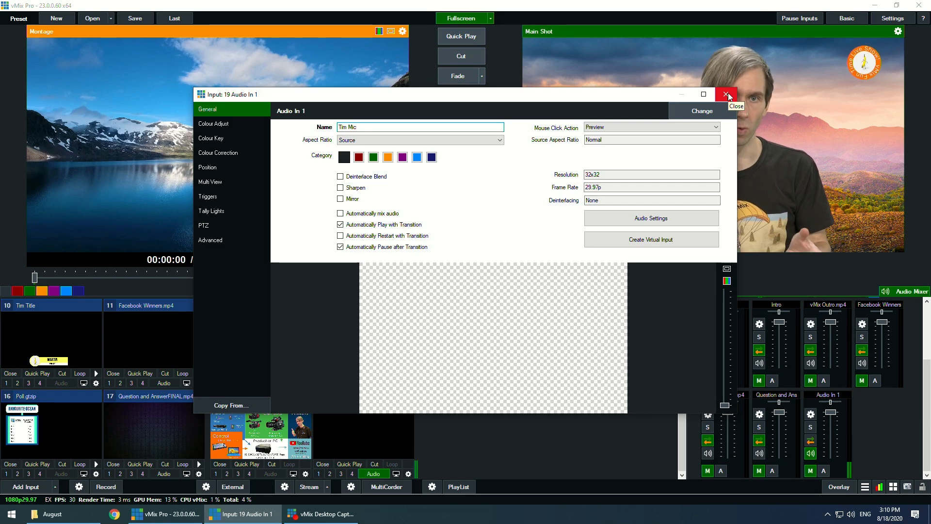
left_click(727, 94)
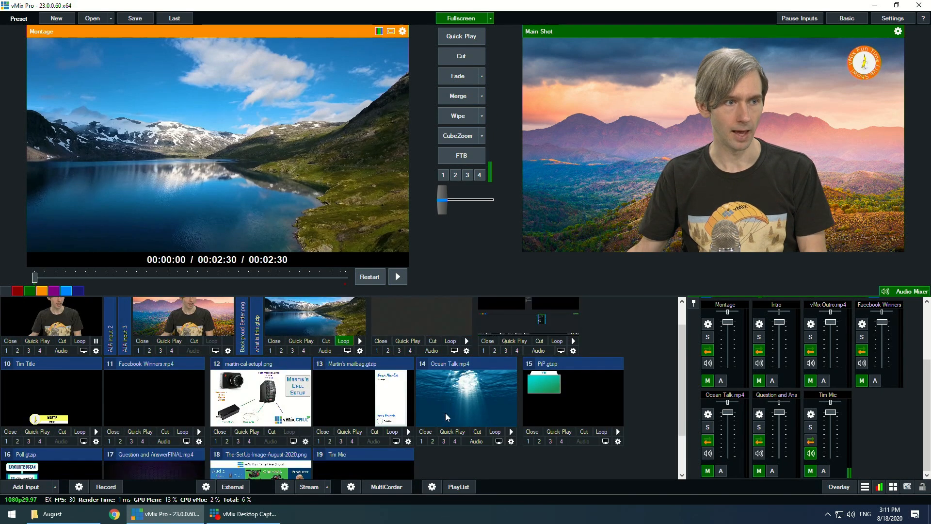
Set the MP4 recording's destination to a file named August Show in the 2020 August folder and confirm the recording setup
left_click(79, 486)
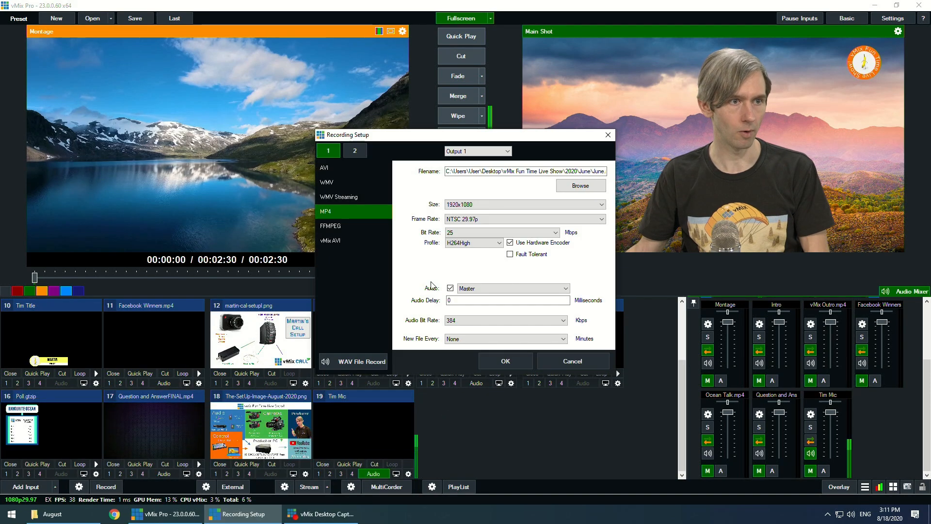
left_click(580, 185)
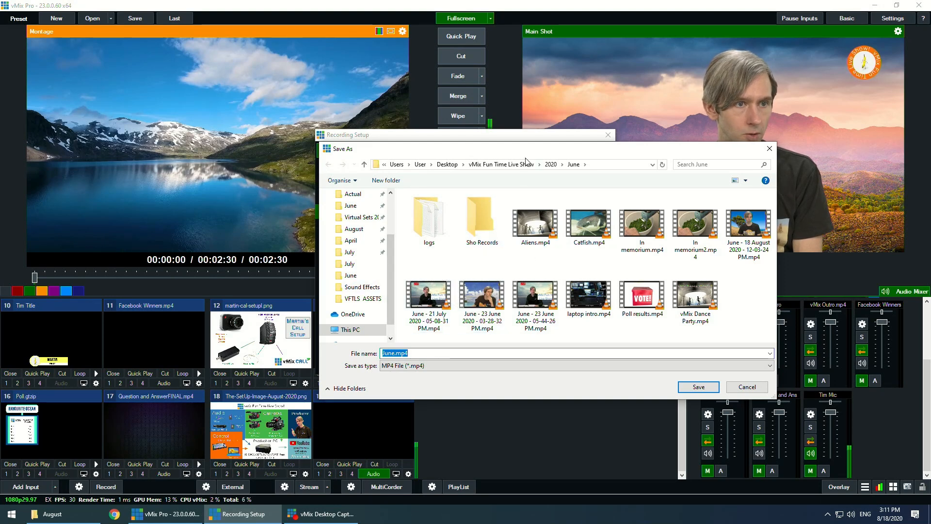
left_click(550, 165)
double_click(441, 219)
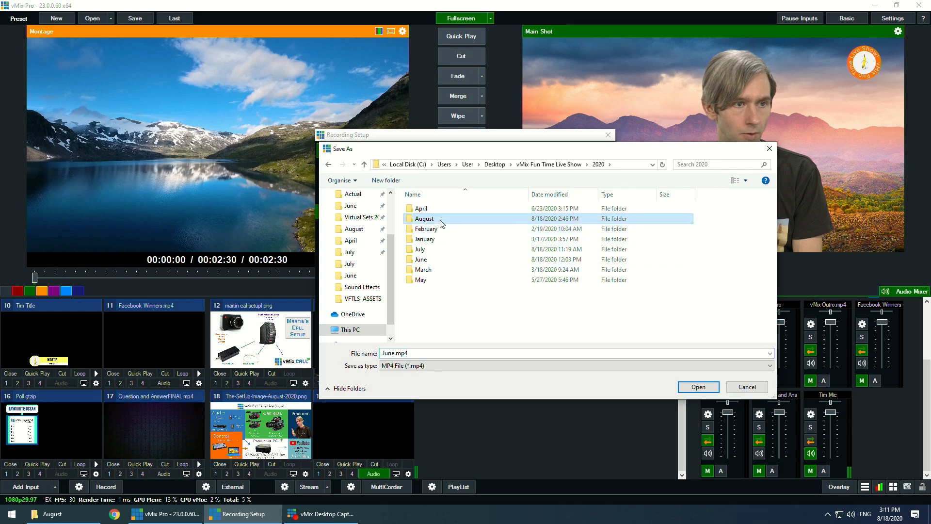
left_click(424, 354)
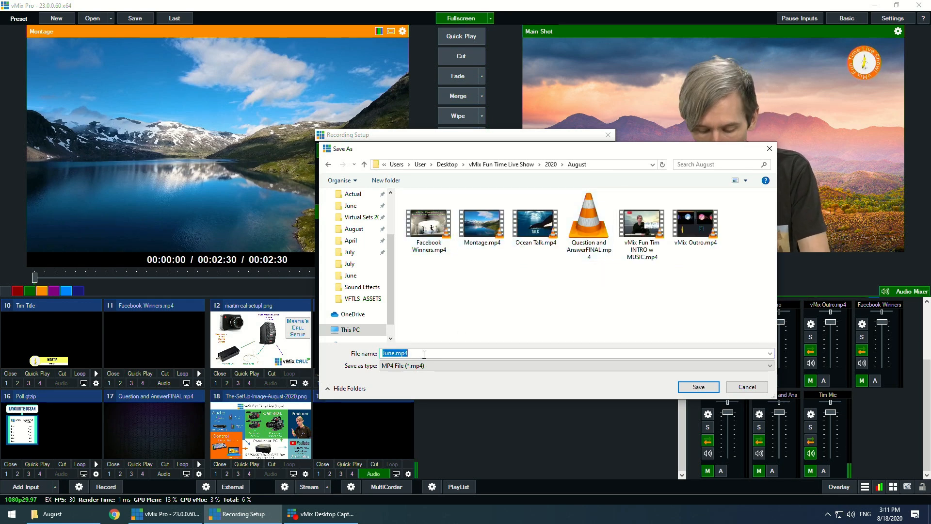
type("August Show")
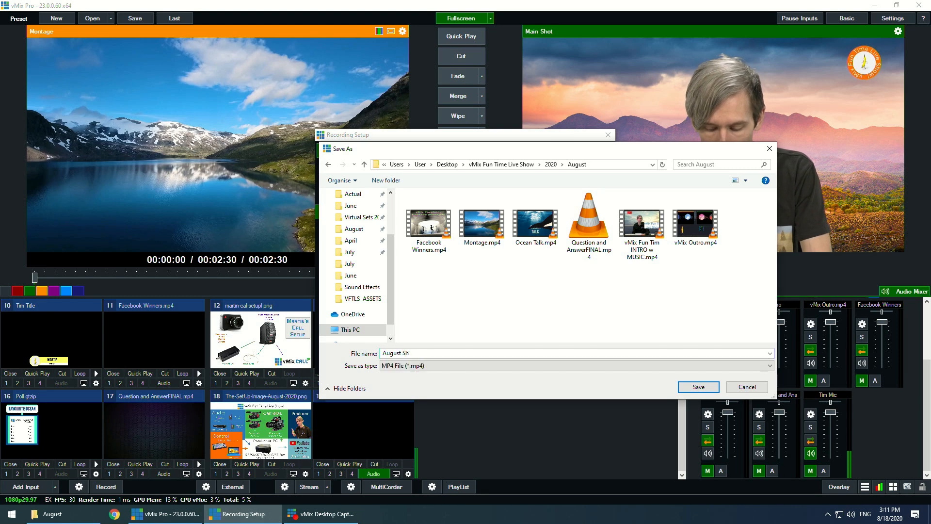
left_click(699, 386)
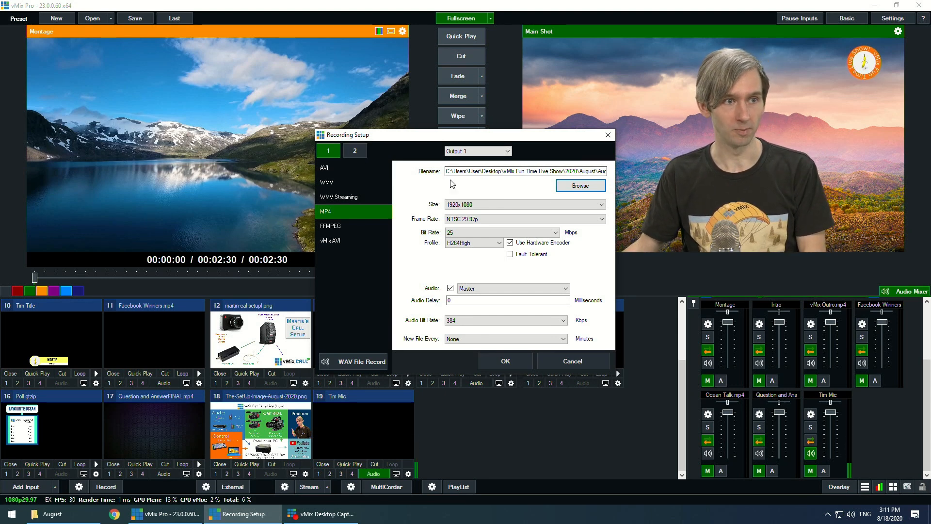
left_click(517, 362)
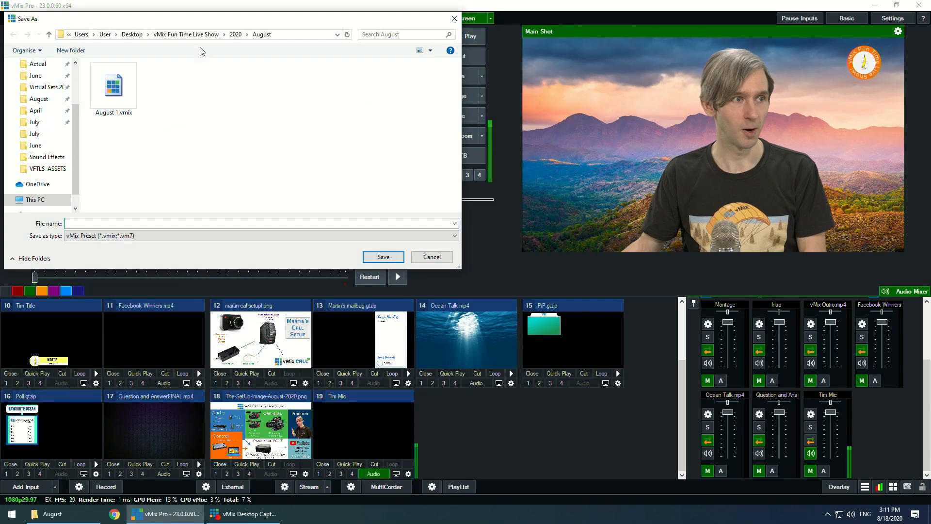
Save the preset over the existing August 1.vmix file in the August folder
left_click(122, 80)
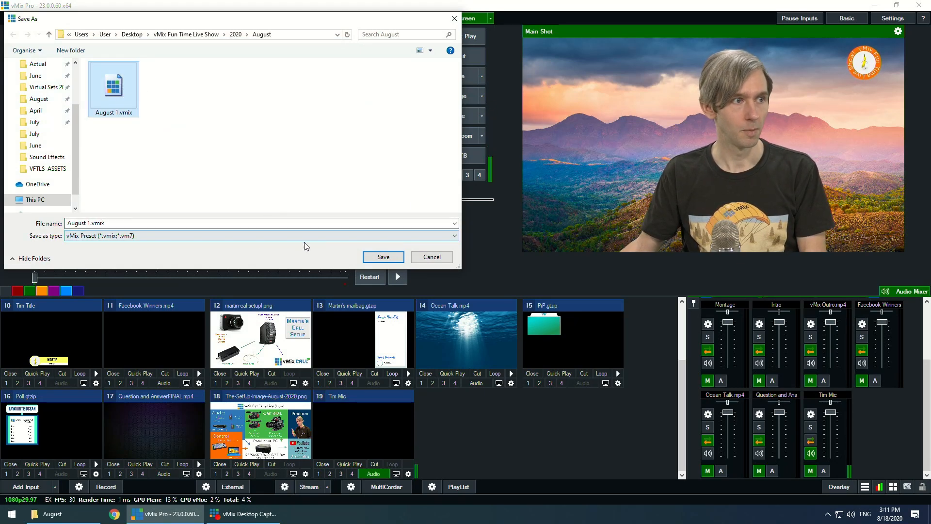
left_click(368, 263)
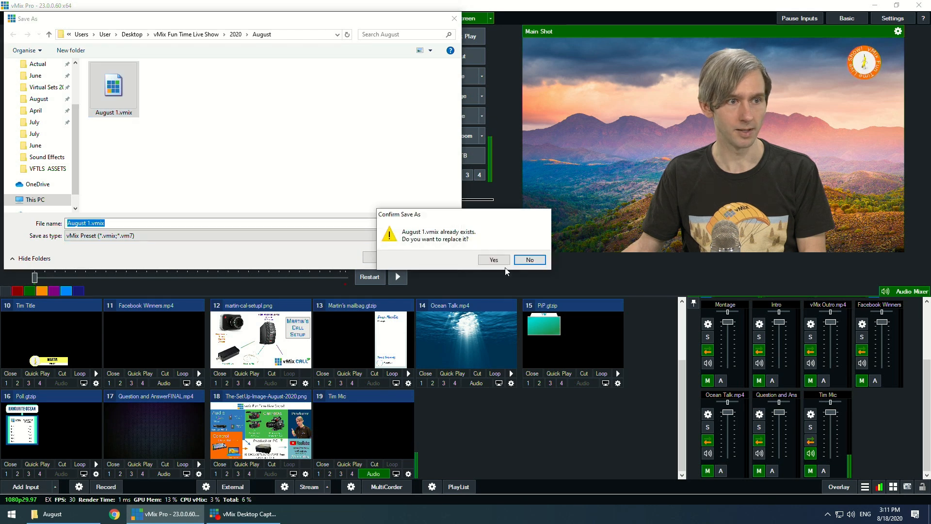
left_click(502, 258)
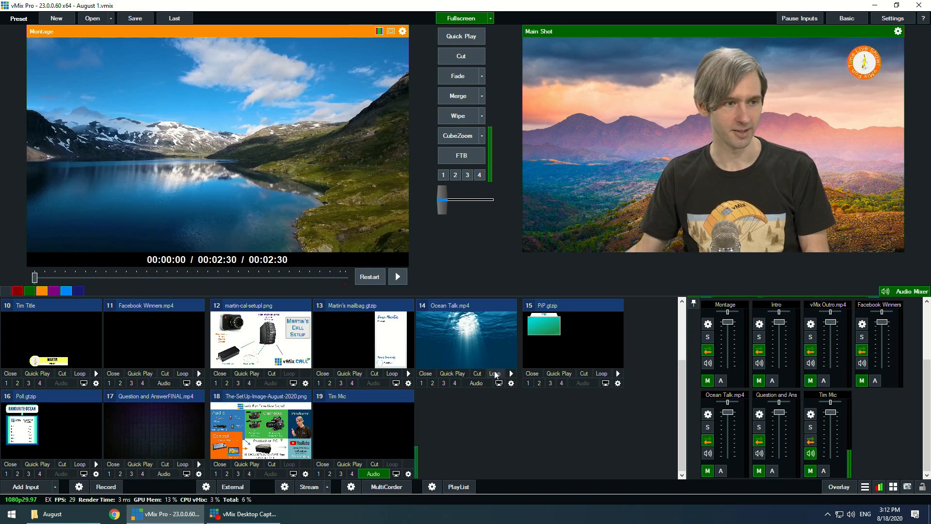
Put input 8, Intro, in preview and cut to it on the output to test its triggers
left_click(384, 475)
scroll(429, 350, "up", 2)
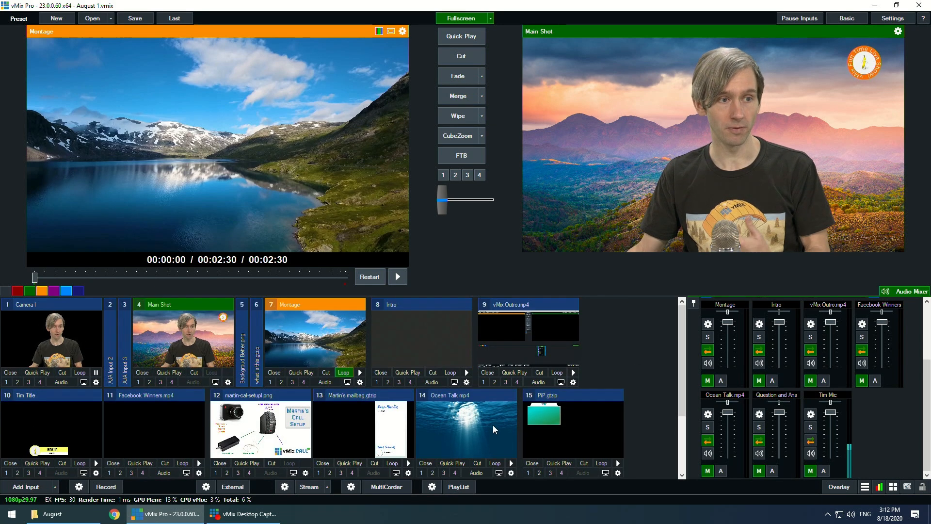
left_click(429, 350)
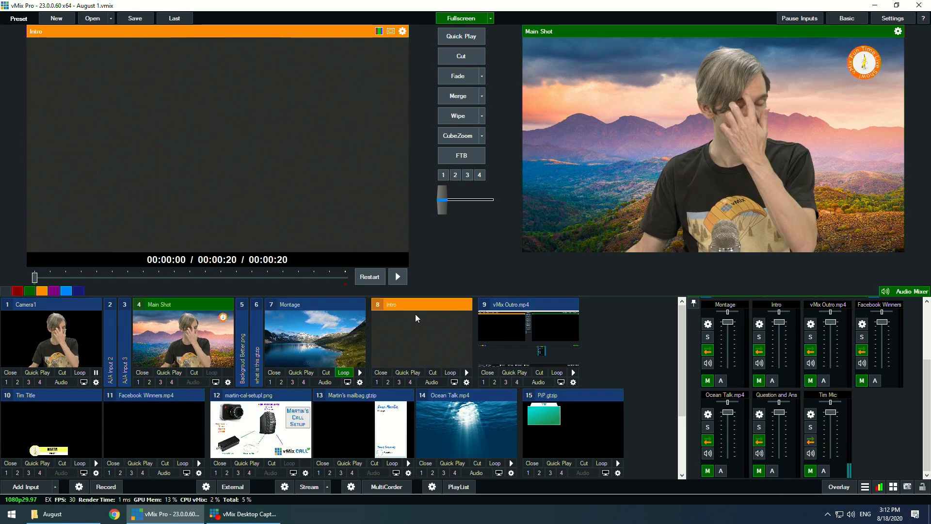
left_click(472, 58)
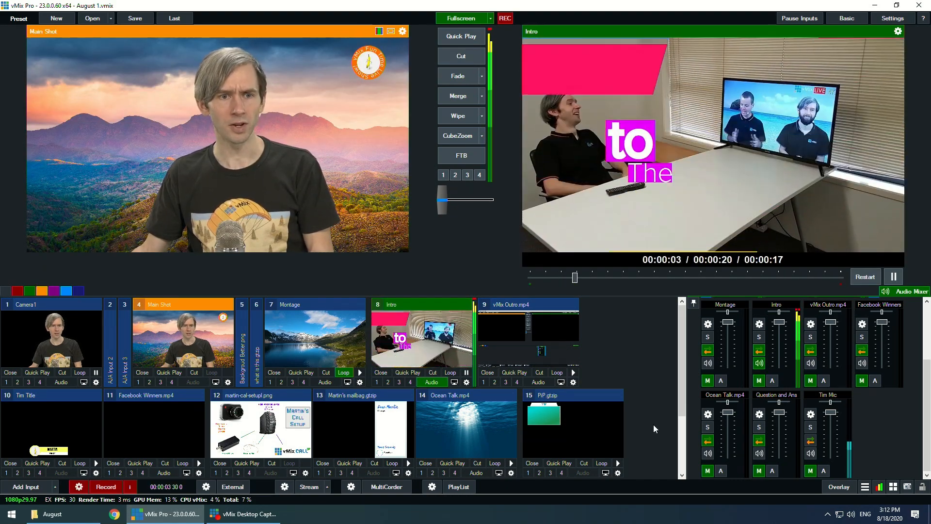
scroll(653, 424, "down", 1)
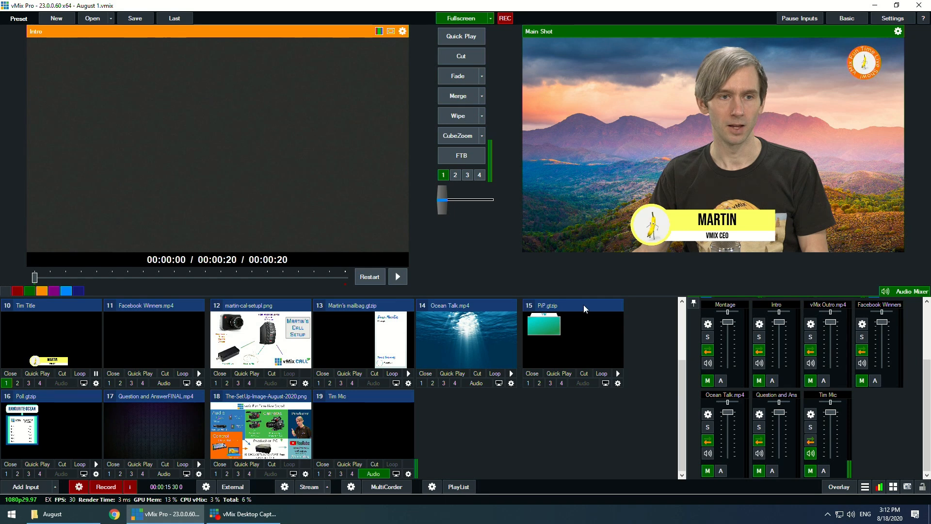
Edit the title on input 10, setting Name.Text to the presenter's first name and Description.Text to placeholder, and close the editor
scroll(59, 342, "up", 1)
right_click(59, 341)
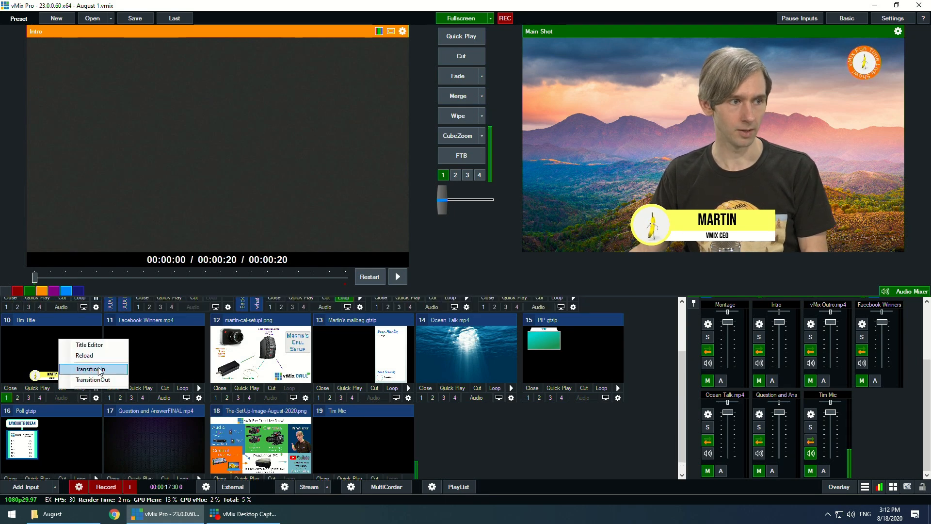
left_click(90, 345)
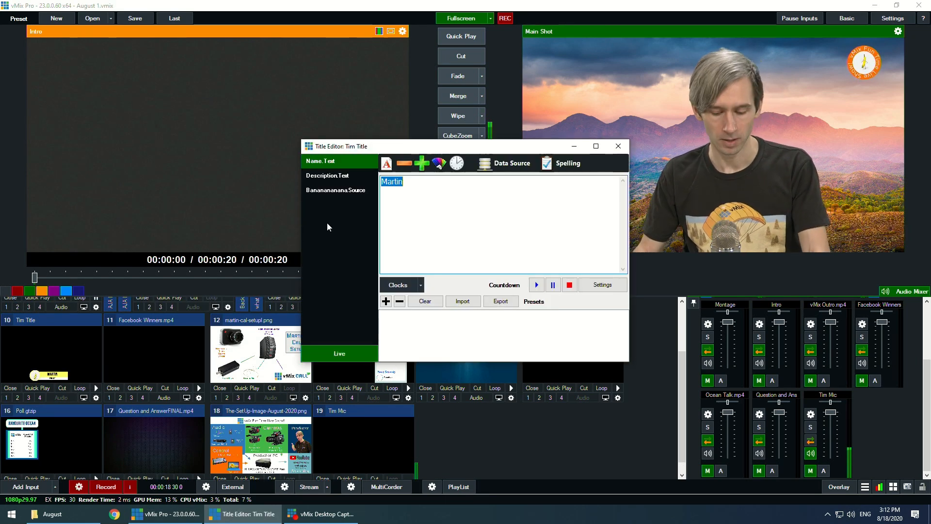
type("Tim")
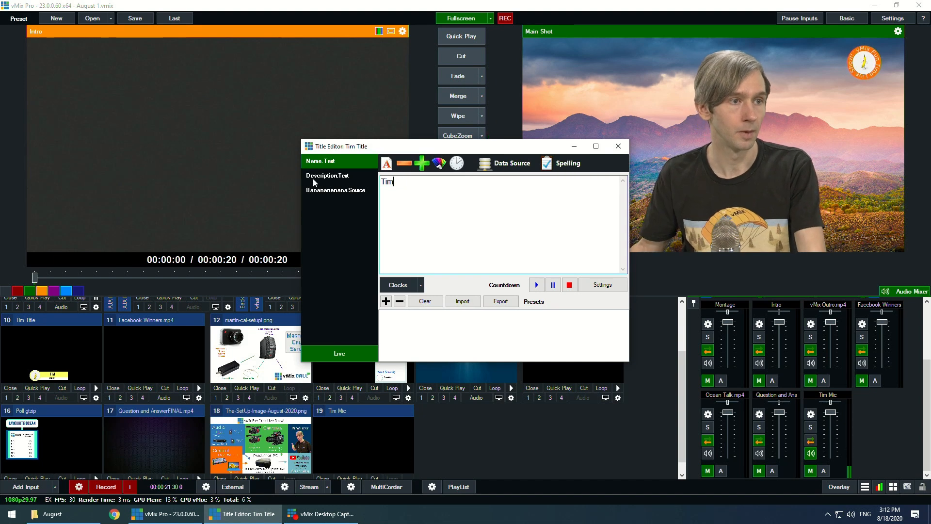
left_click(327, 176)
left_click_drag(409, 188, 372, 180)
key("BackSpace")
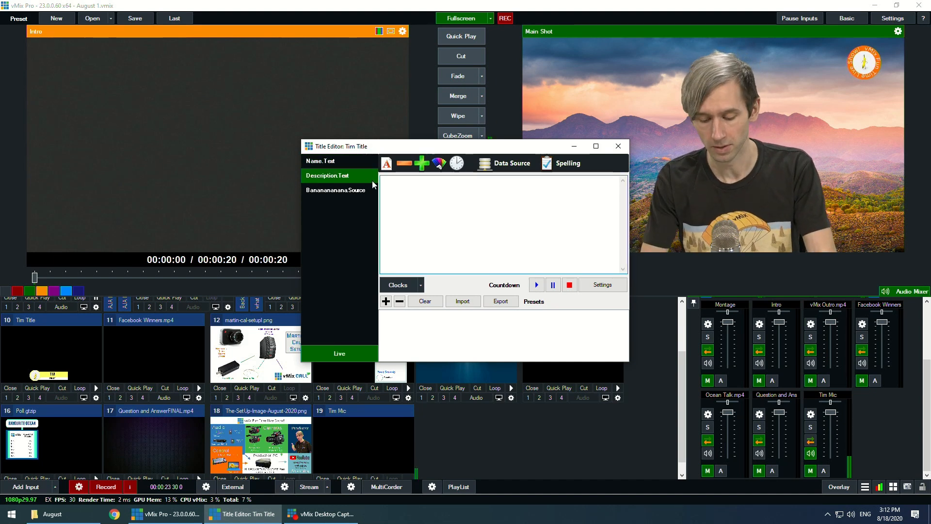
type("placeholder")
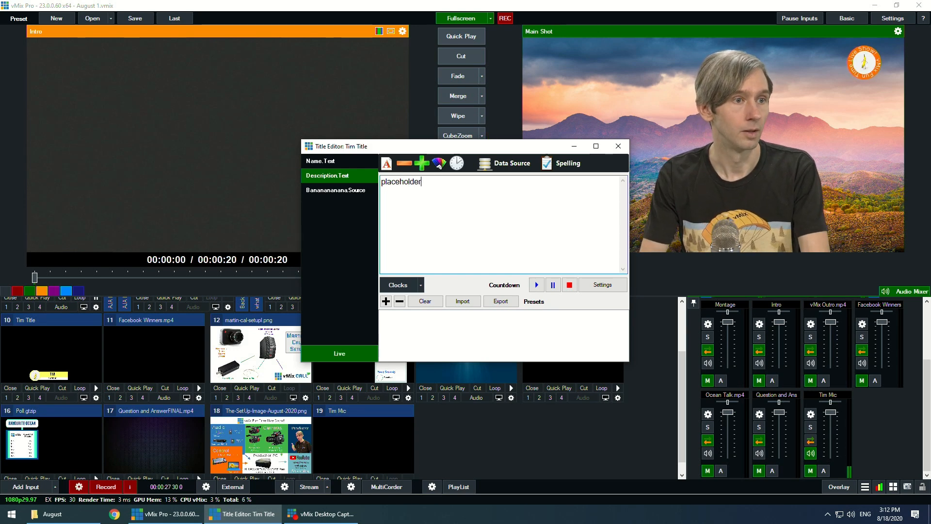
left_click(618, 146)
Stop the running recording and confirm the stop
left_click(105, 487)
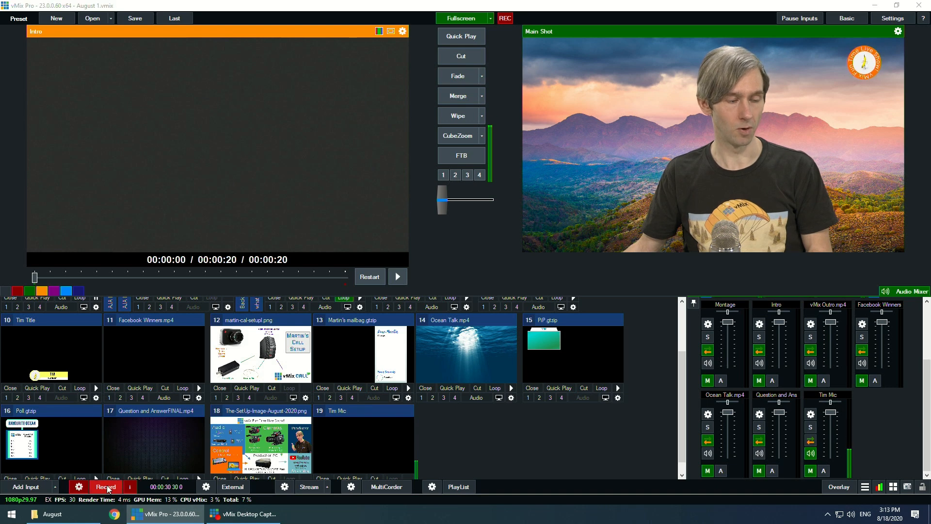
left_click(450, 292)
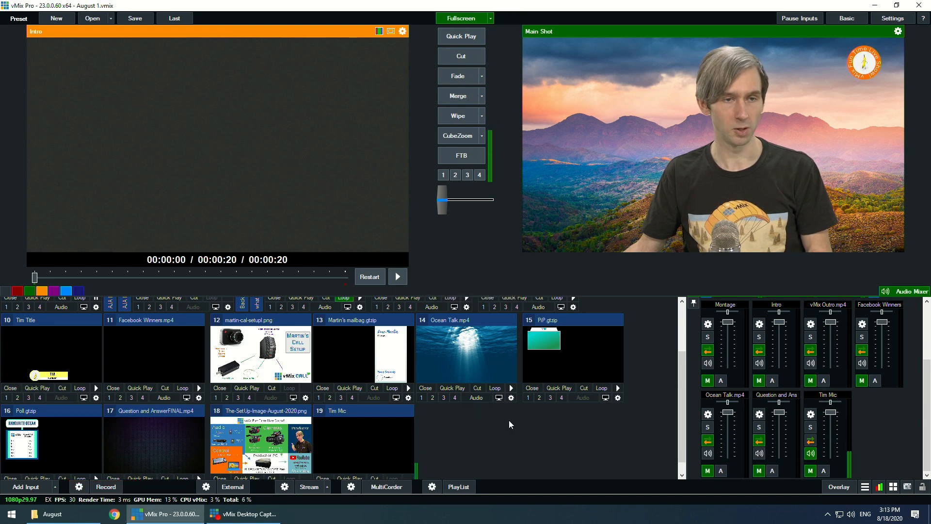
scroll(510, 425, "up", 2)
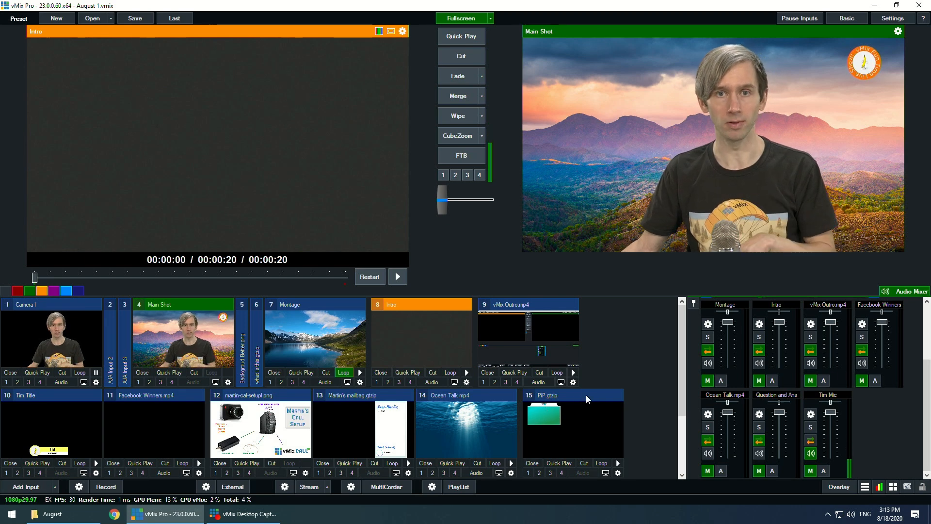
scroll(595, 383, "down", 2)
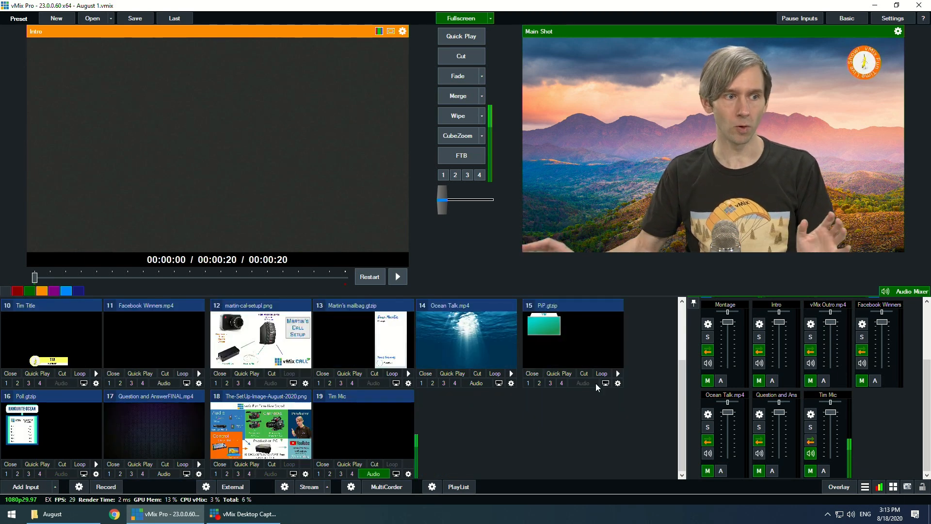
scroll(482, 451, "up", 3)
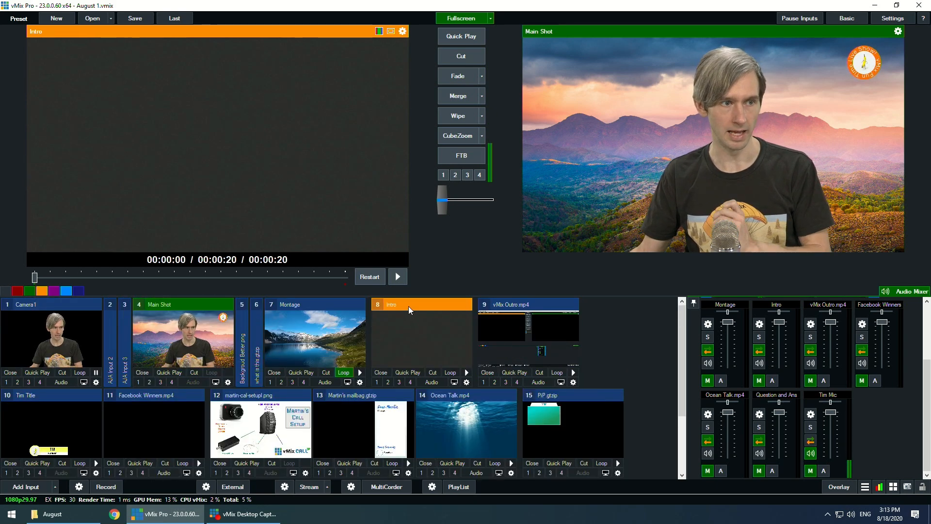
Close Intro's settings unchanged and collapse the Montage and Intro inputs to narrow strips
left_click(466, 381)
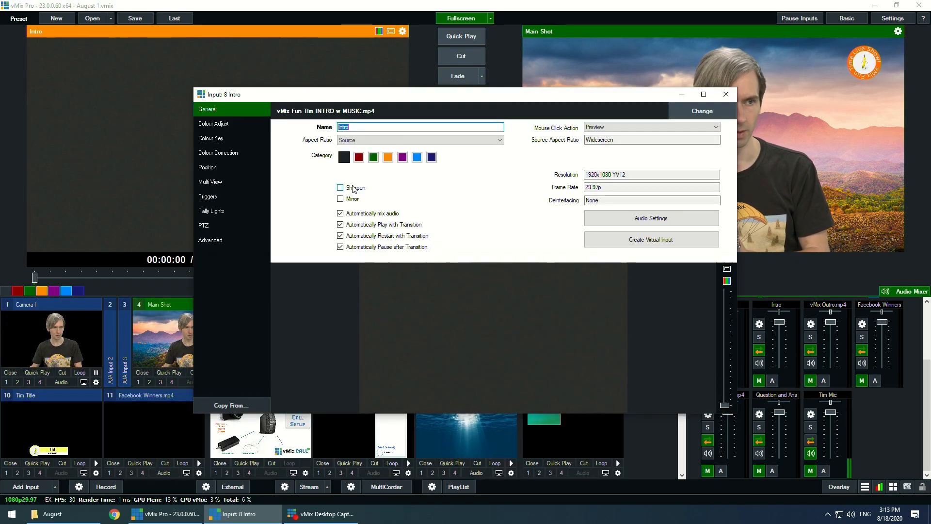
left_click(726, 95)
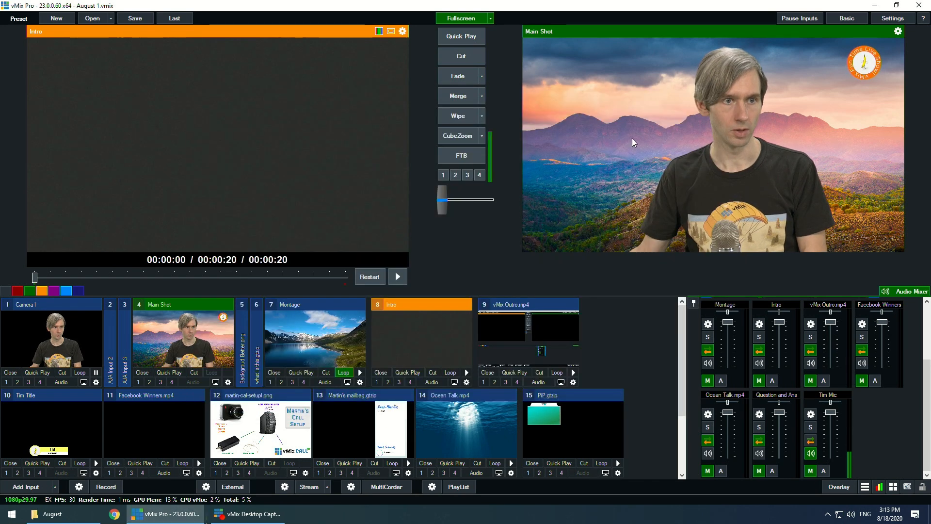
left_click(350, 306)
left_click(350, 306)
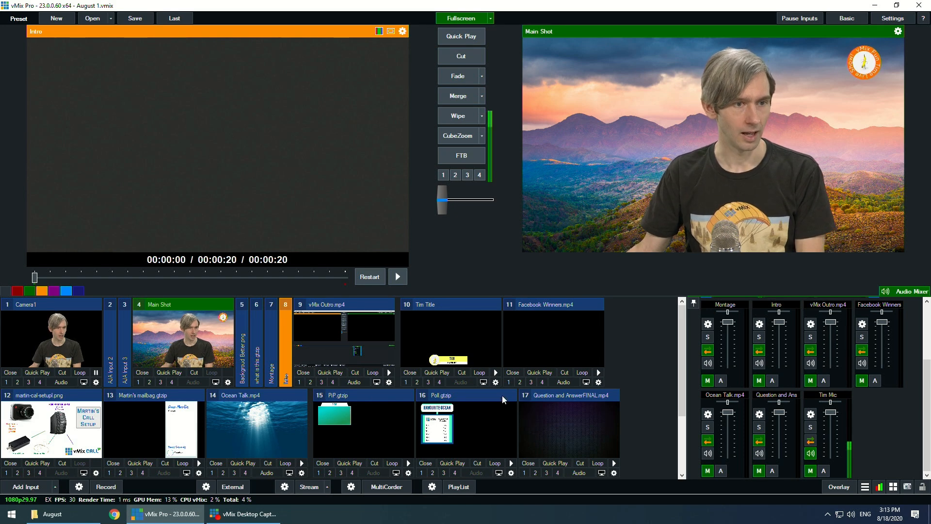
Move input 18, The-SetUp-Image-August-2020.png, to position 8 and reorder it to sit directly after Intro as input 9
scroll(474, 416, "down", 1)
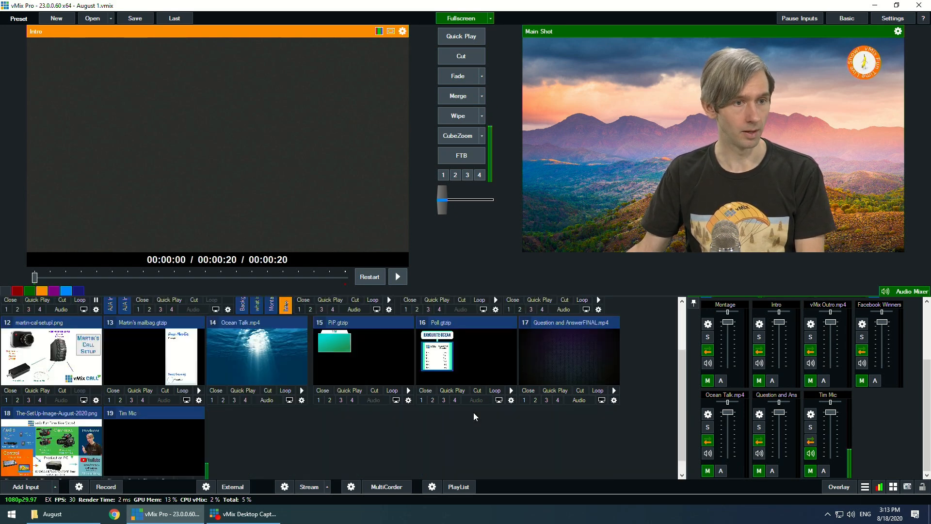
scroll(475, 416, "down", 1)
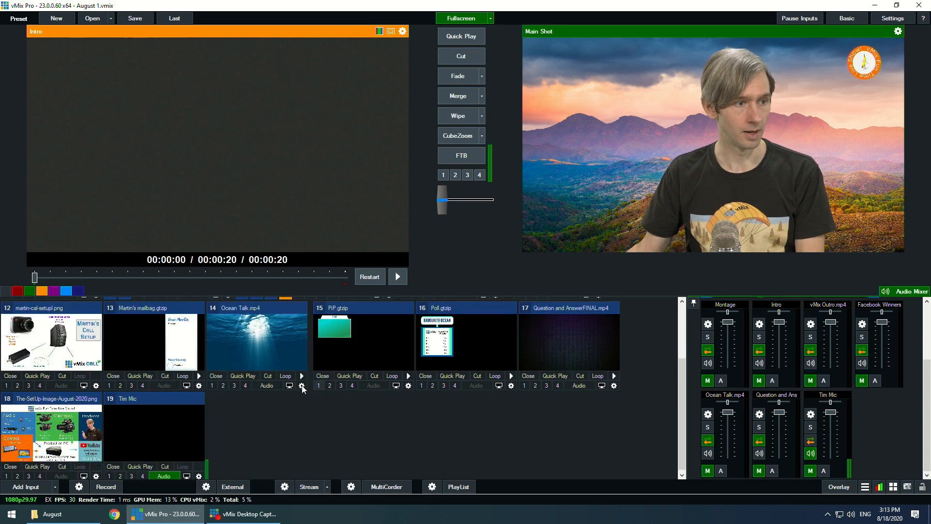
right_click(95, 479)
mouse_move(134, 494)
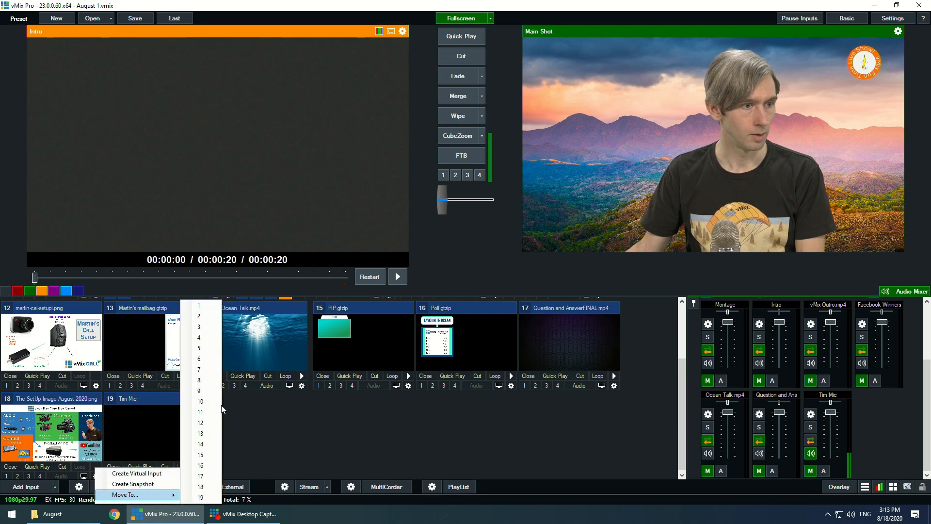
left_click(208, 381)
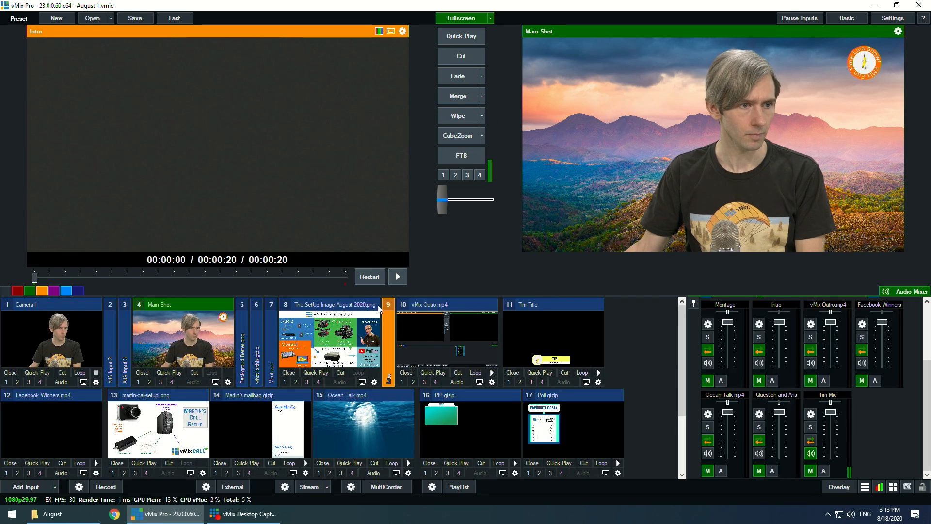
left_click_drag(435, 336, 347, 326)
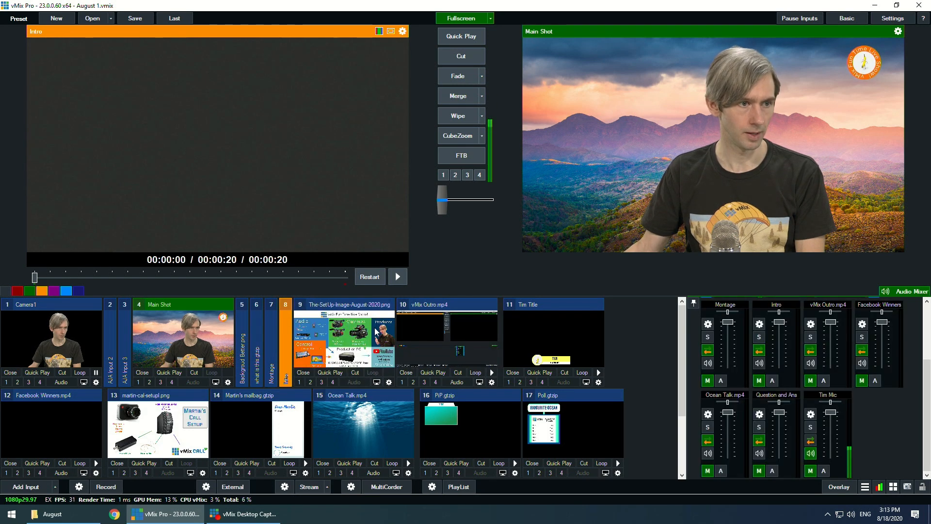
Preview The-SetUp-Image-August-2020.png, rename the input to Set UP, and close its settings
left_click(379, 357)
left_click(389, 382)
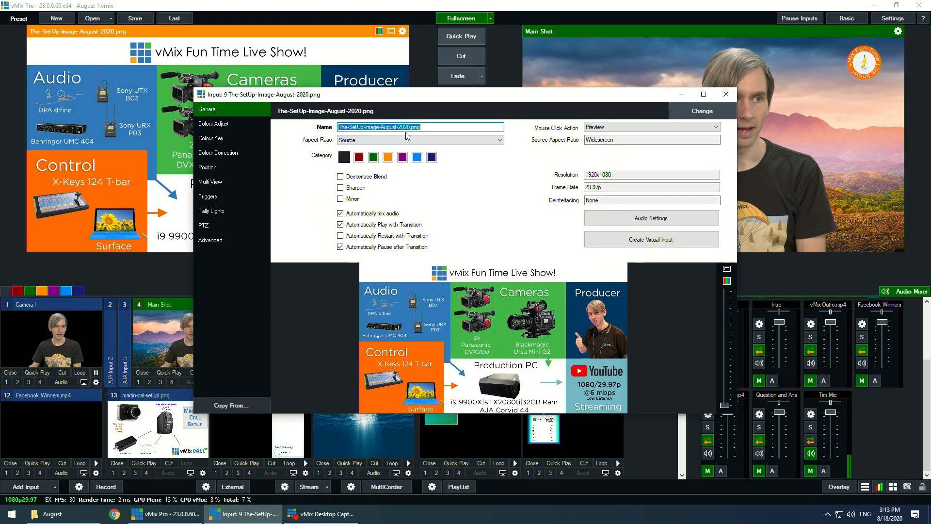
type("Set UP")
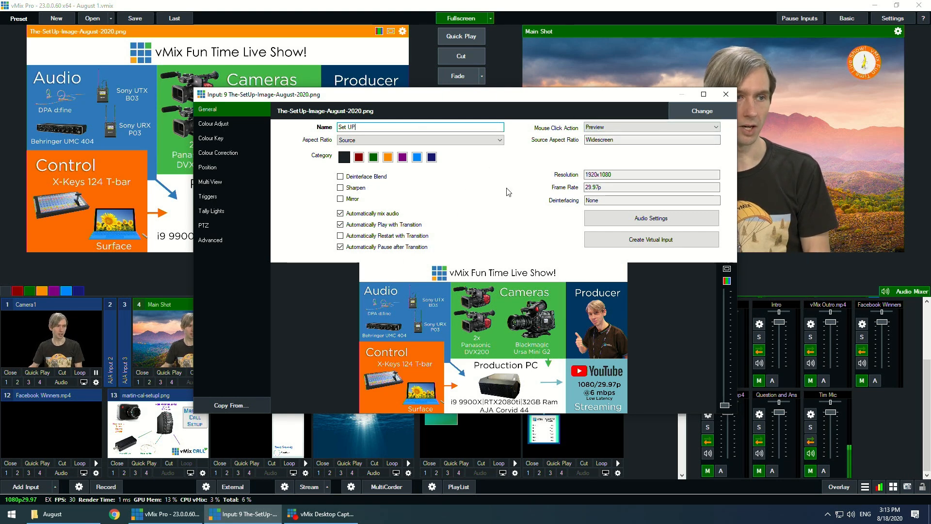
left_click(725, 96)
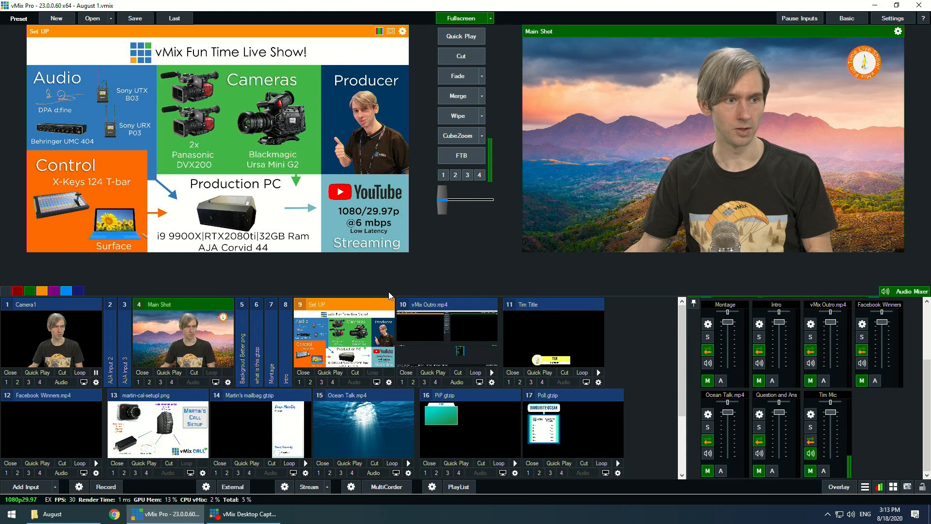
Collapse the Set UP input to a narrow strip and move Ocean Talk.mp4 next to it as input 10
left_click(338, 305)
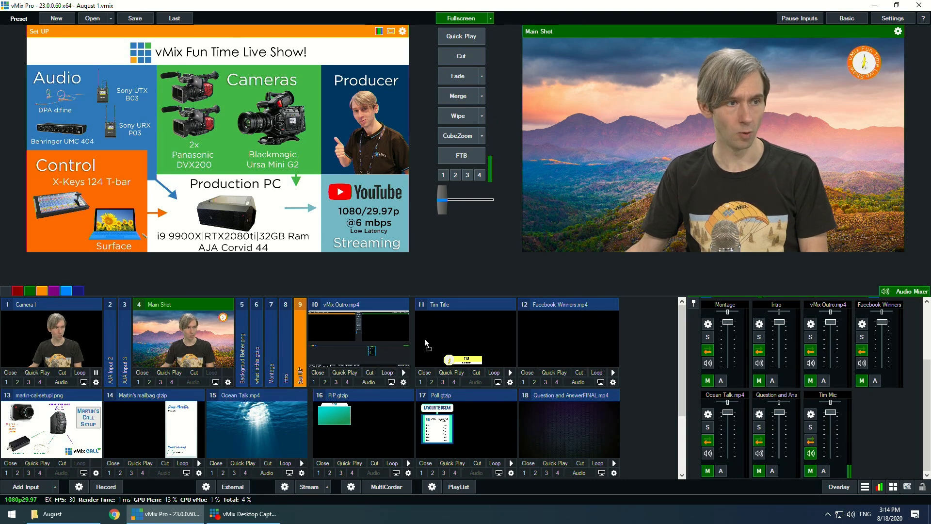
left_click_drag(335, 324, 338, 324)
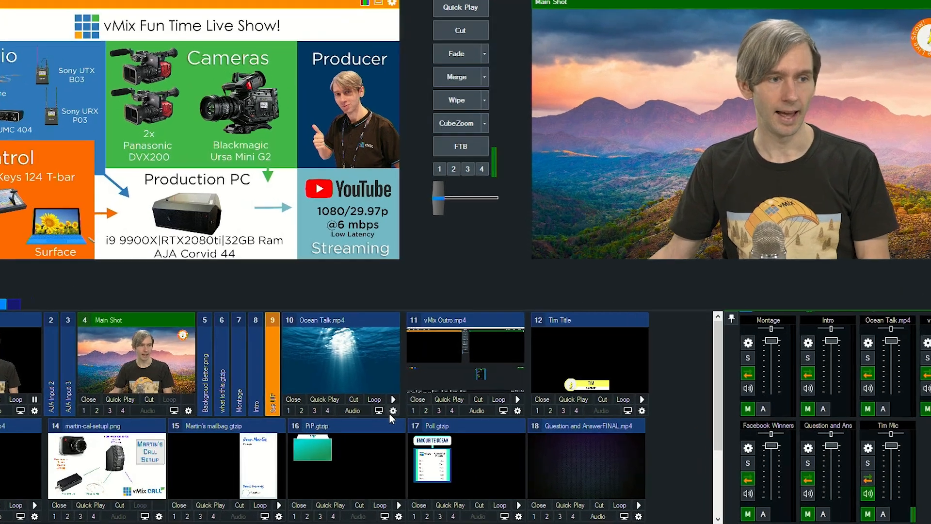
Enable Automatically Restart with Transition for input 10, Ocean Talk.mp4, and shorten its name to Ocean Talk
left_click(393, 411)
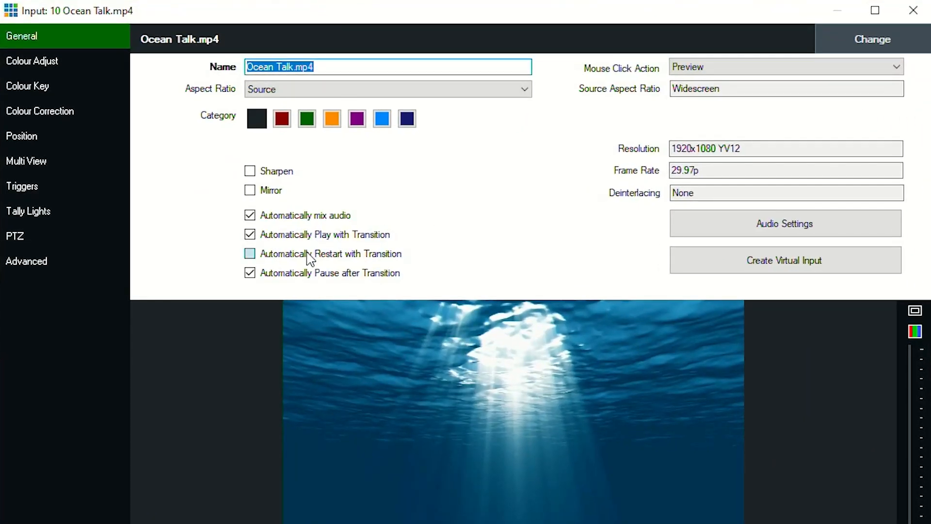
left_click(308, 253)
left_click_drag(294, 66, 408, 68)
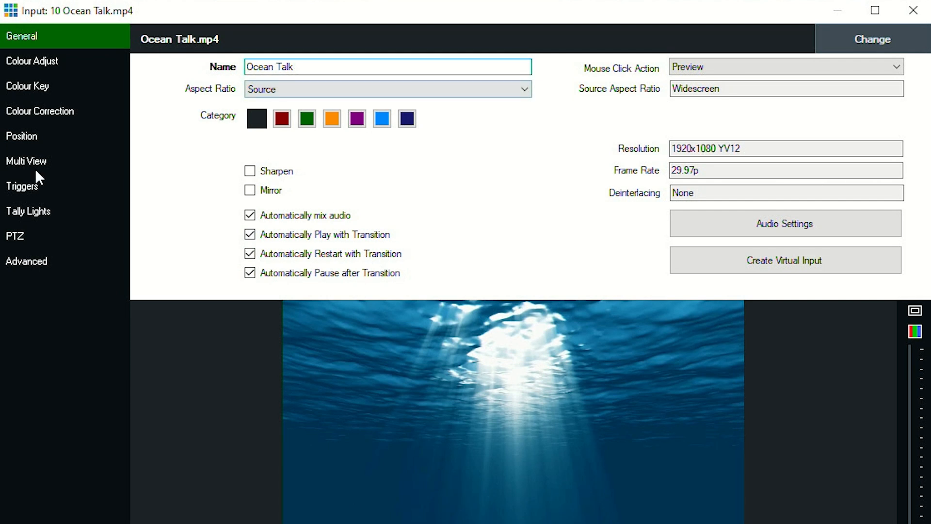
Add an OnCompletion trigger to Ocean Talk that fades to 4 Main Shot with duration 500 and delay 0, and close its settings
left_click(38, 196)
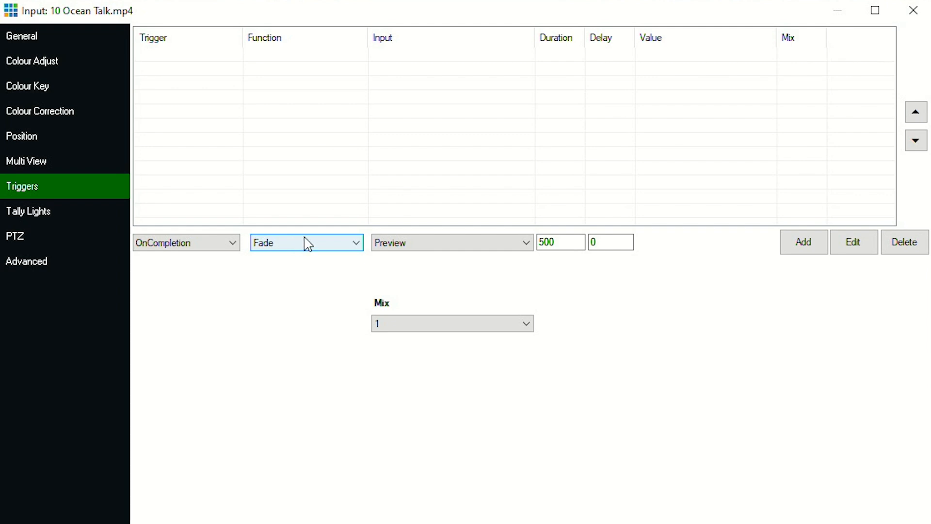
left_click(424, 243)
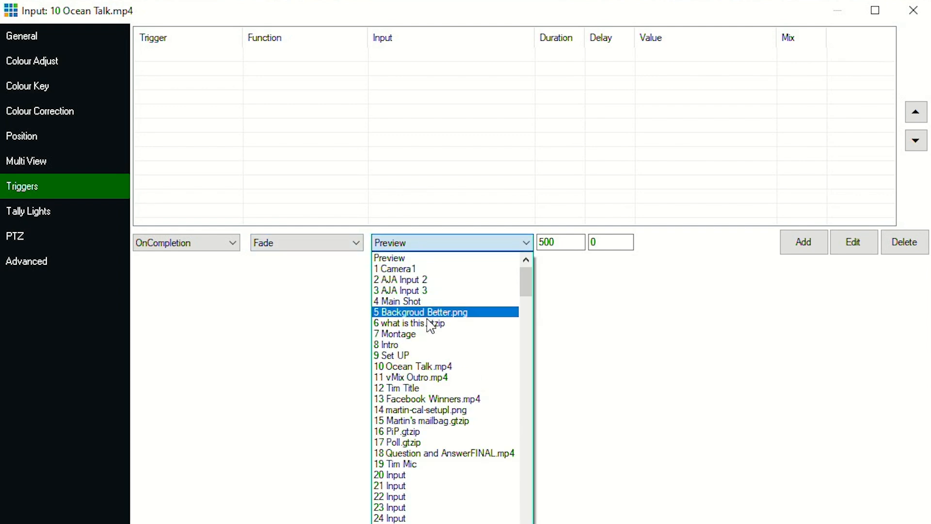
left_click(418, 301)
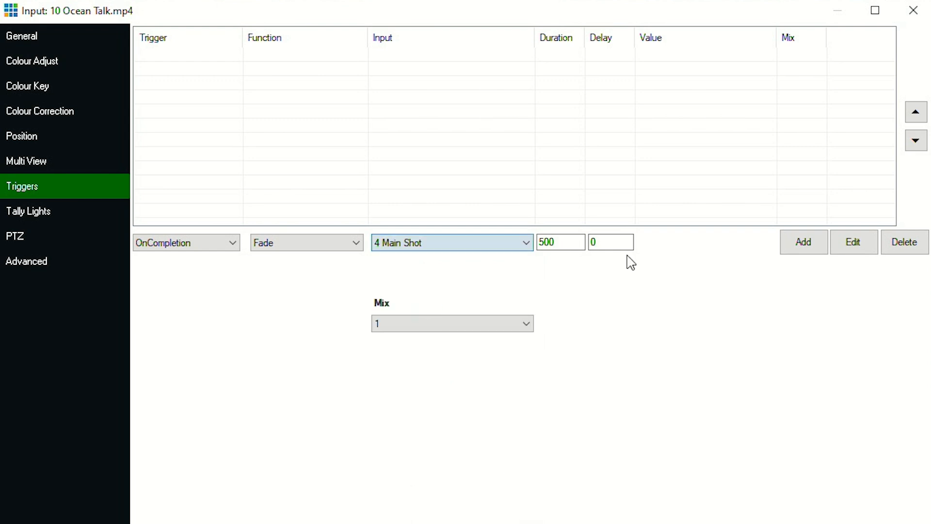
left_click(801, 248)
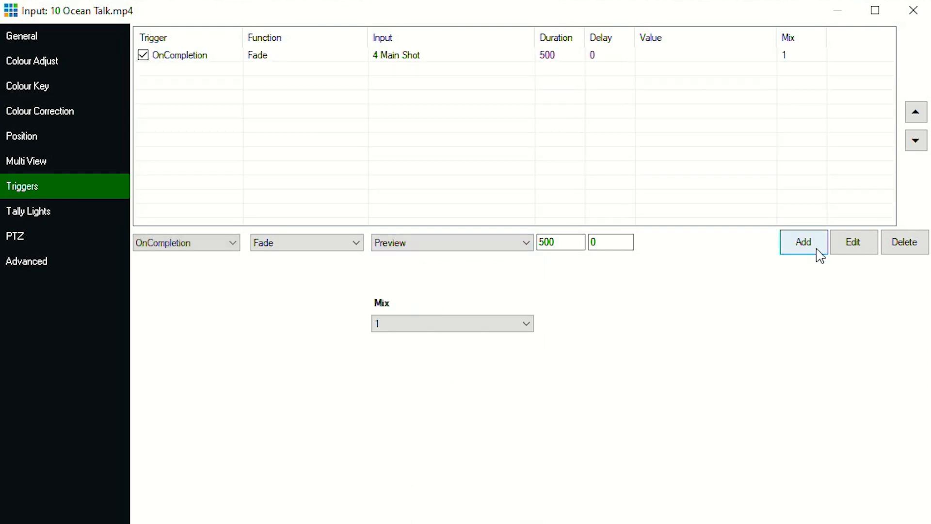
left_click(913, 11)
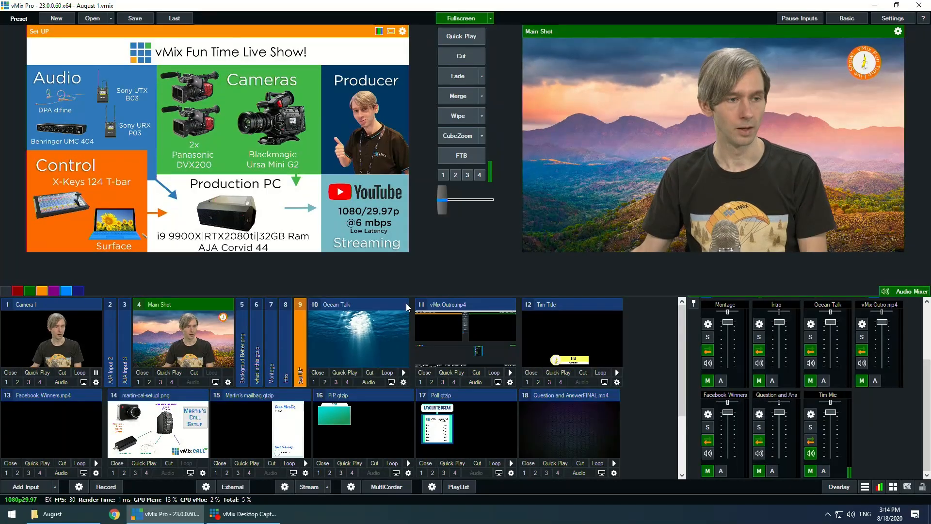
Collapse the Ocean Talk input to a narrow strip and move Facebook Winners.mp4 next to it as input 11
left_click(344, 309)
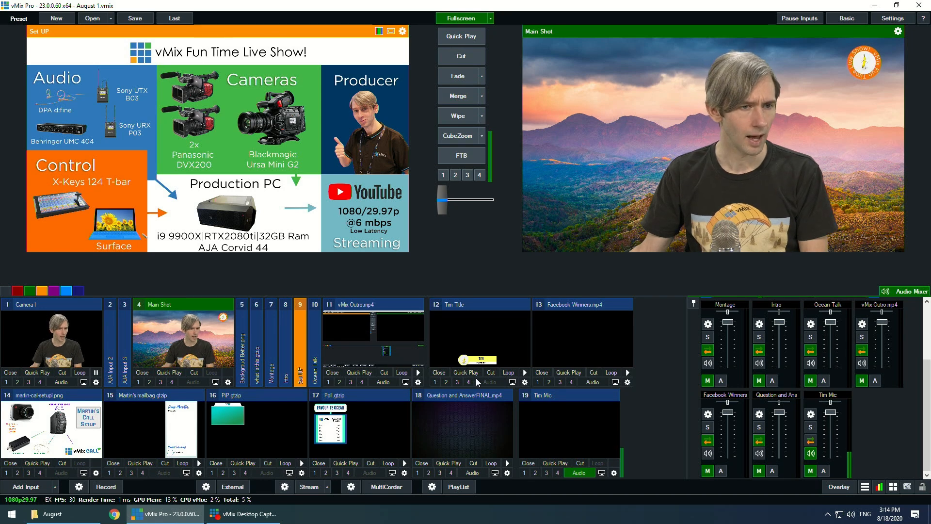
left_click_drag(575, 307, 416, 368)
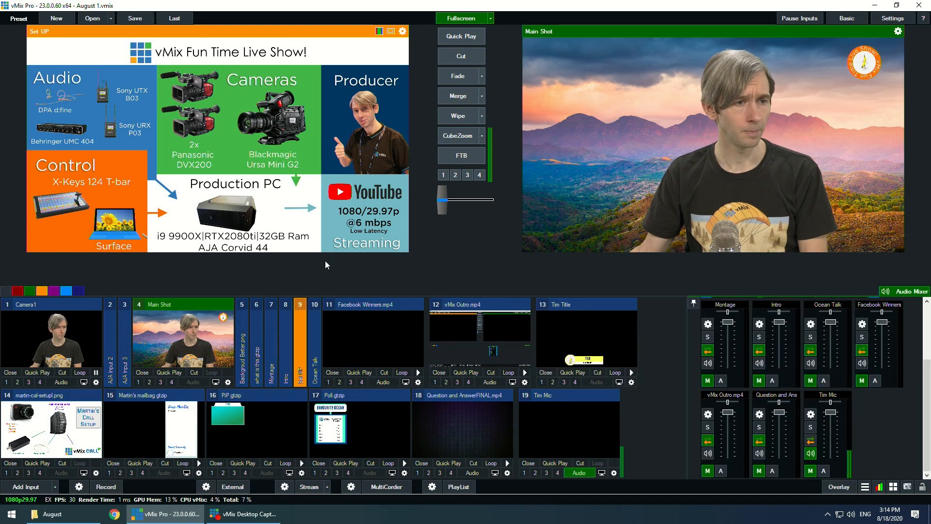
Shorten the name of input 11, Facebook Winners.mp4, to Facebook Winners in its general settings
left_click(419, 382)
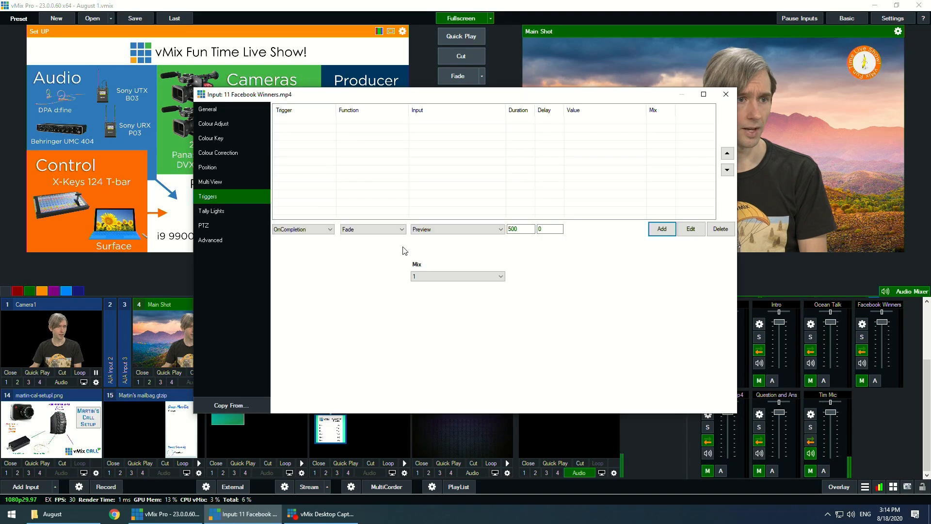
left_click(219, 108)
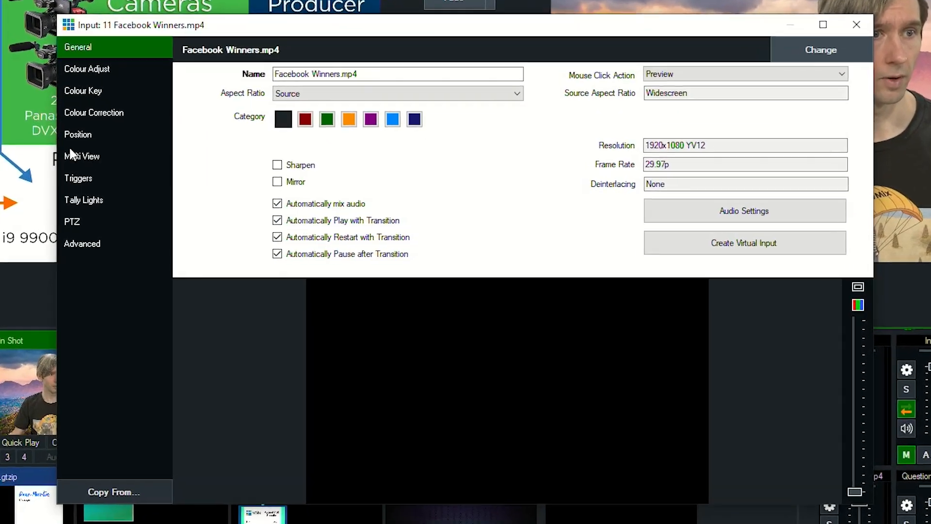
left_click(352, 64, "shift")
key("BackSpace")
Copy only the triggers from 10 Ocean Talk to the Facebook Winners input, check its general settings, and close them
left_click(69, 176)
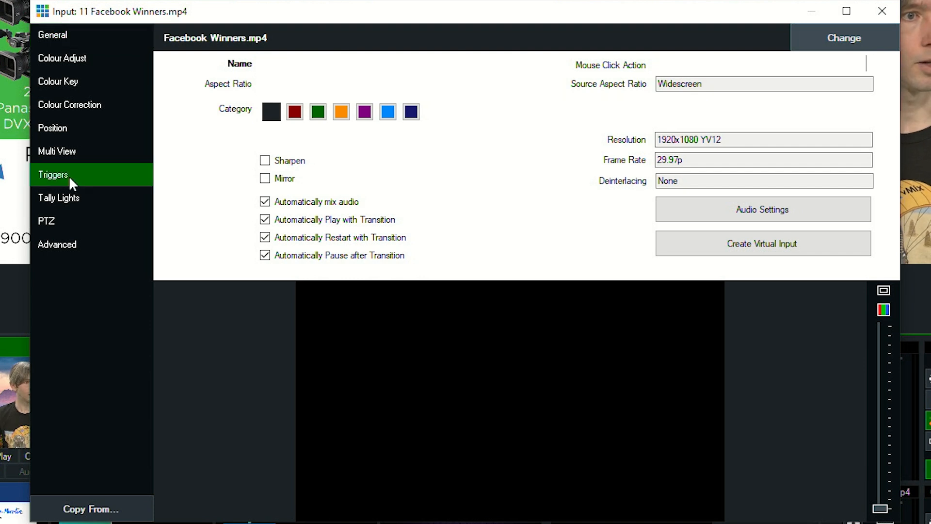
left_click(87, 507)
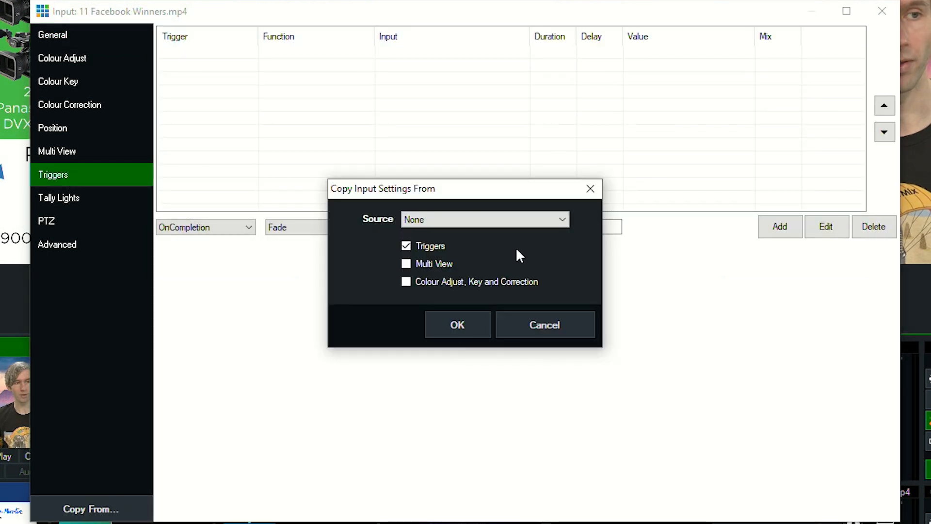
left_click(454, 223)
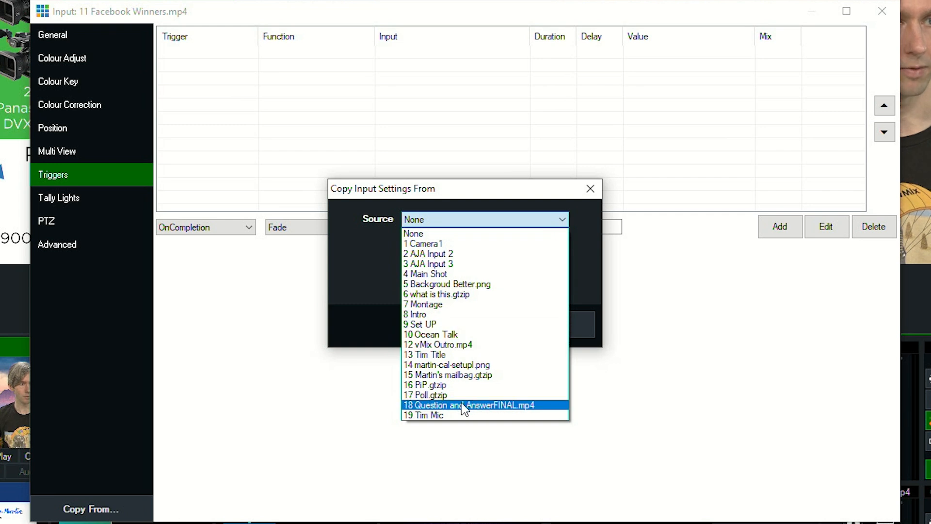
left_click(454, 335)
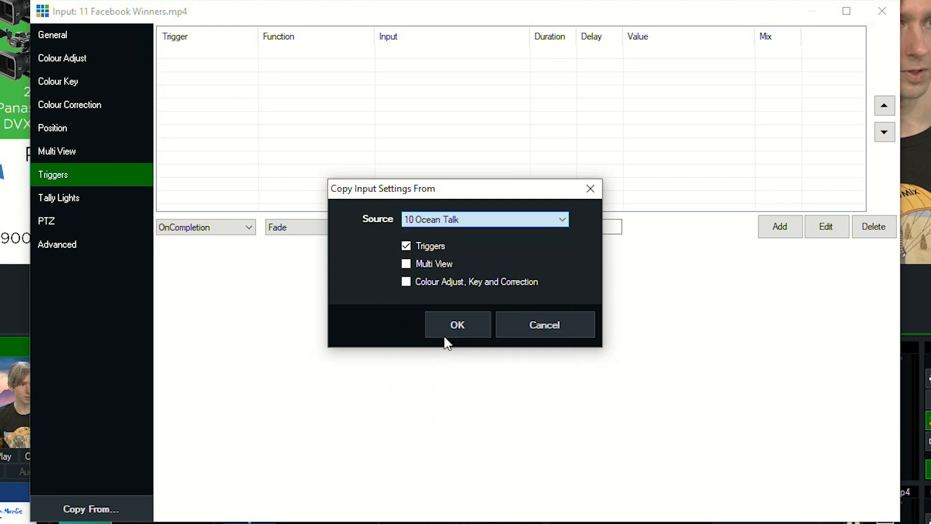
left_click(468, 326)
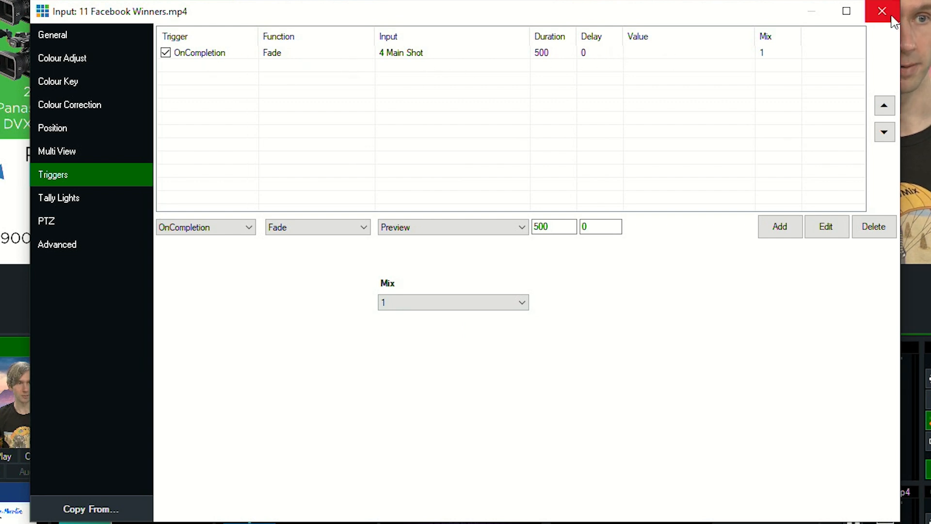
left_click(124, 40)
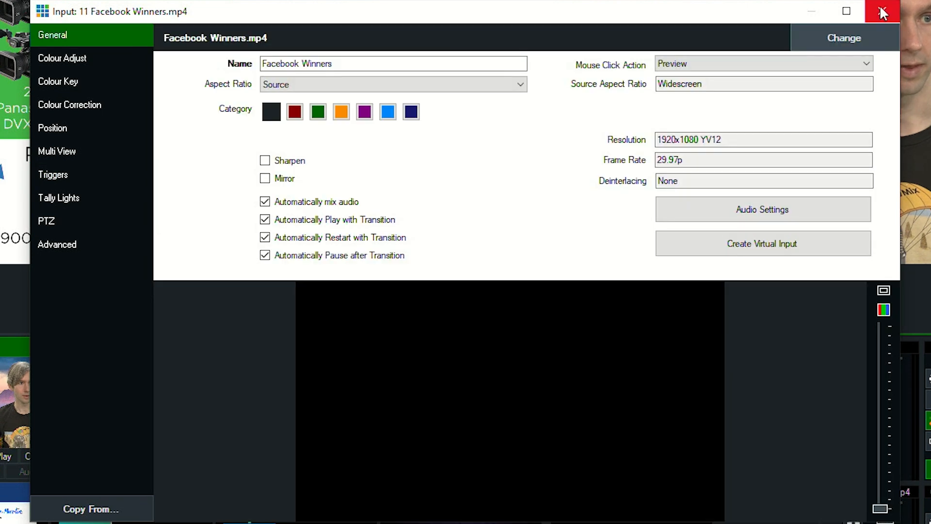
left_click(882, 13)
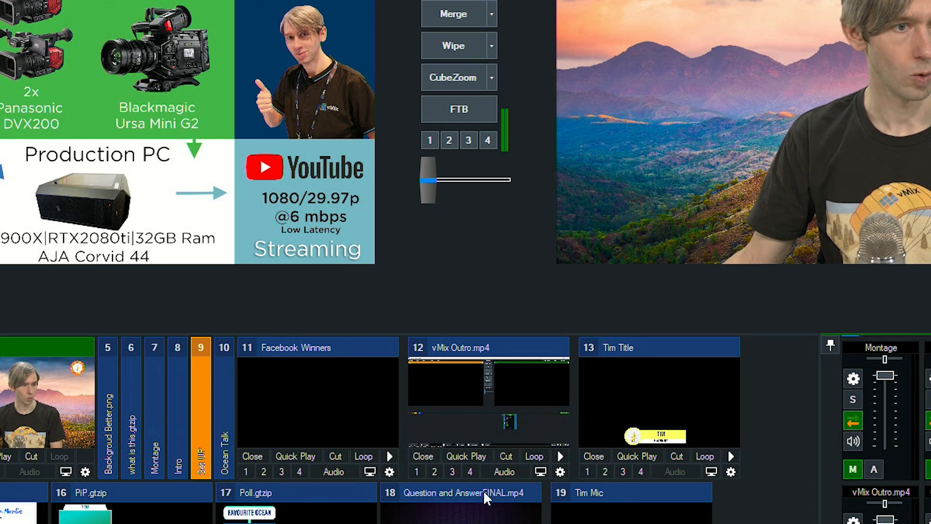
Rename input 18, Question and AnswerFINAL.mp4, to Q and A and open its trigger settings
left_click(461, 493)
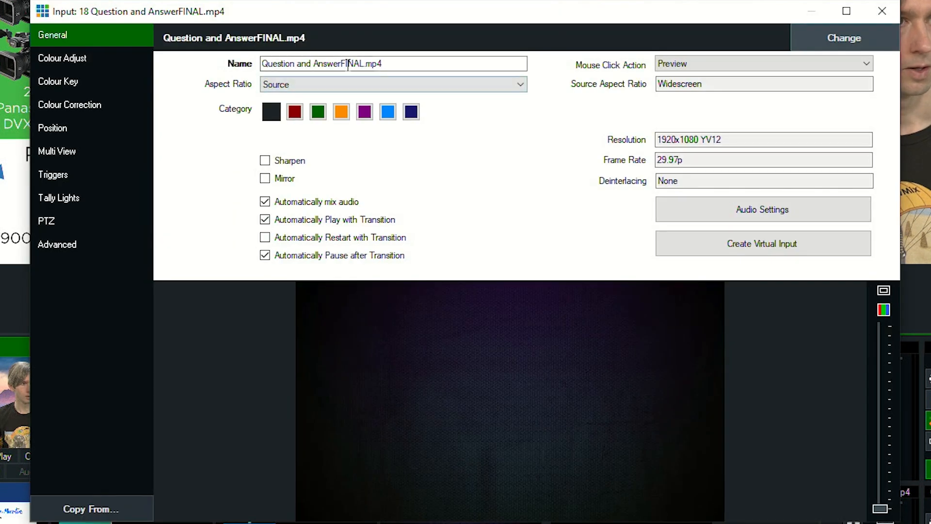
left_click_drag(380, 63, 184, 53)
type("Q and A")
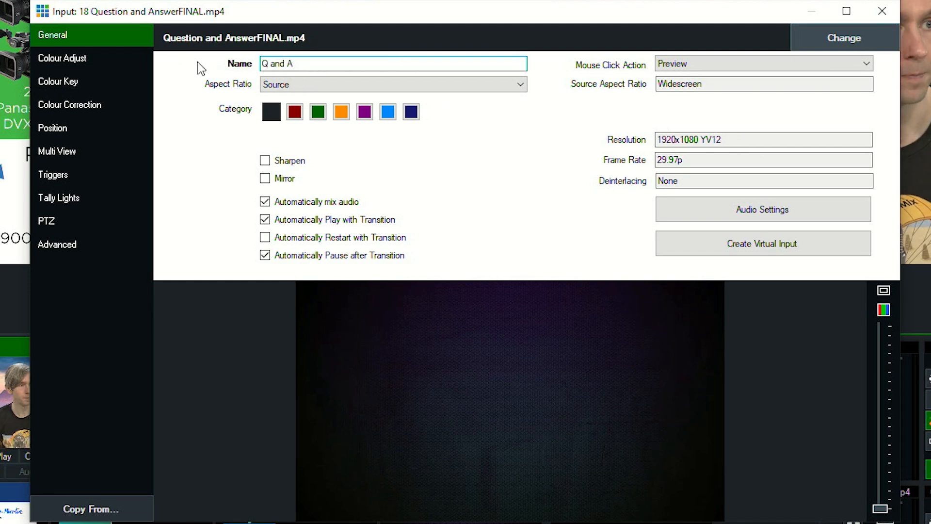
left_click(95, 174)
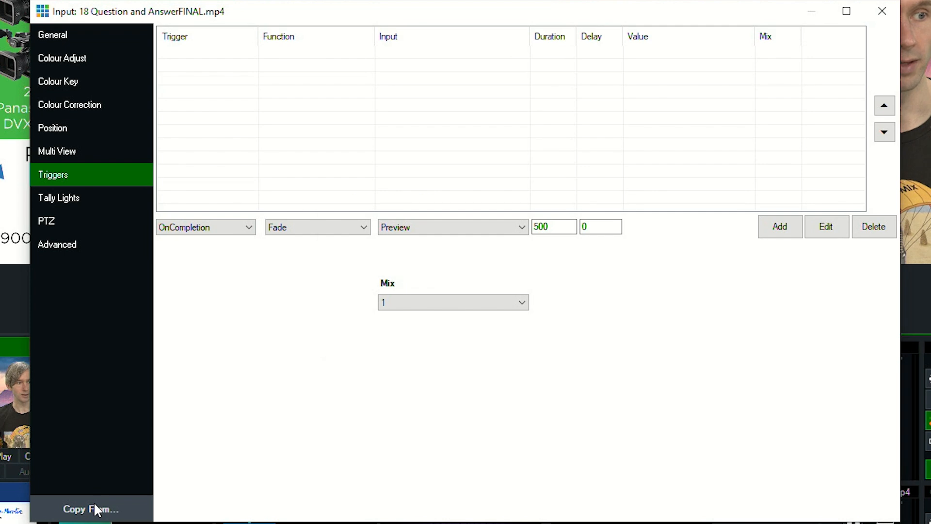
left_click(98, 508)
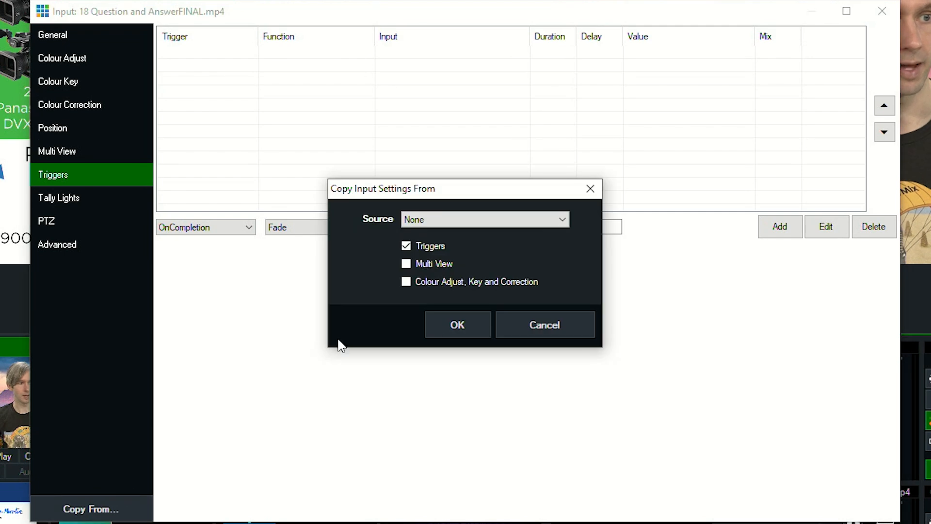
left_click(436, 222)
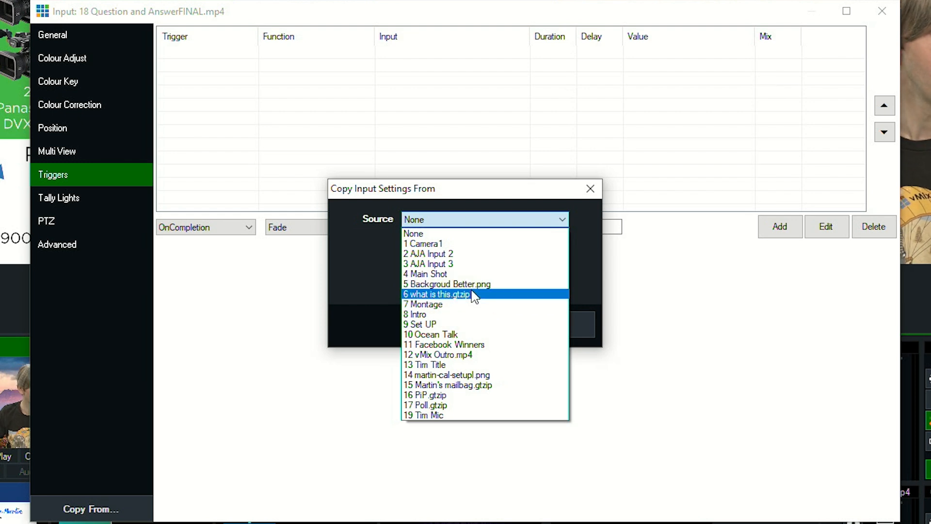
left_click(587, 327)
left_click(586, 330)
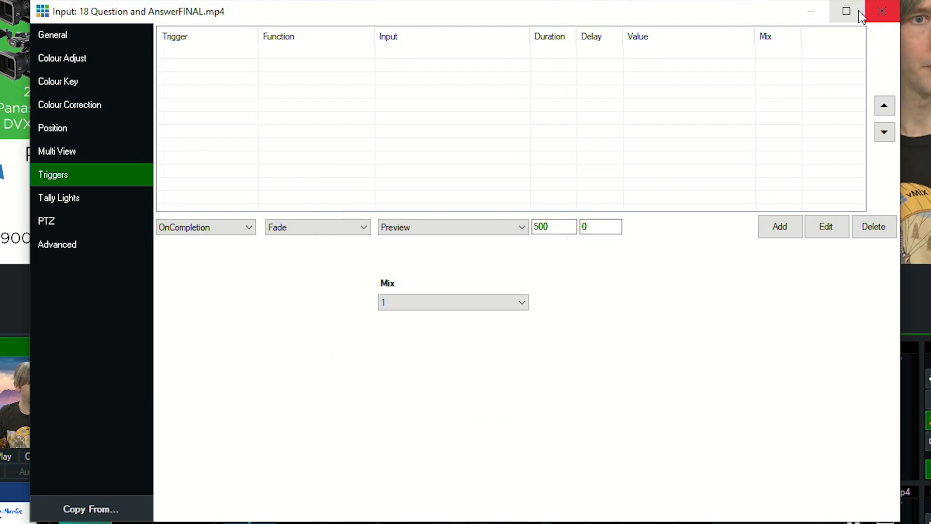
Add an OnCompletion trigger to input 18 that fades to 4 Main Shot with duration 500, and close its settings
left_click(466, 227)
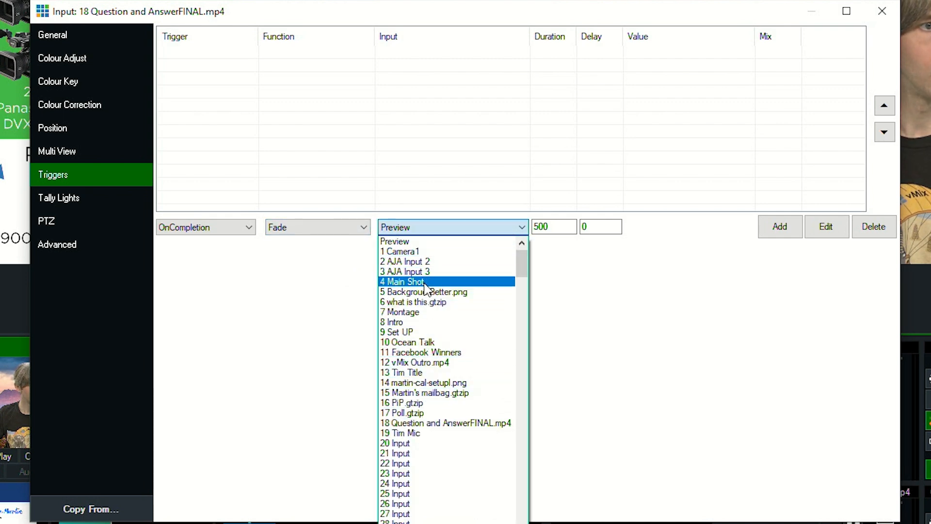
left_click(417, 282)
left_click(769, 227)
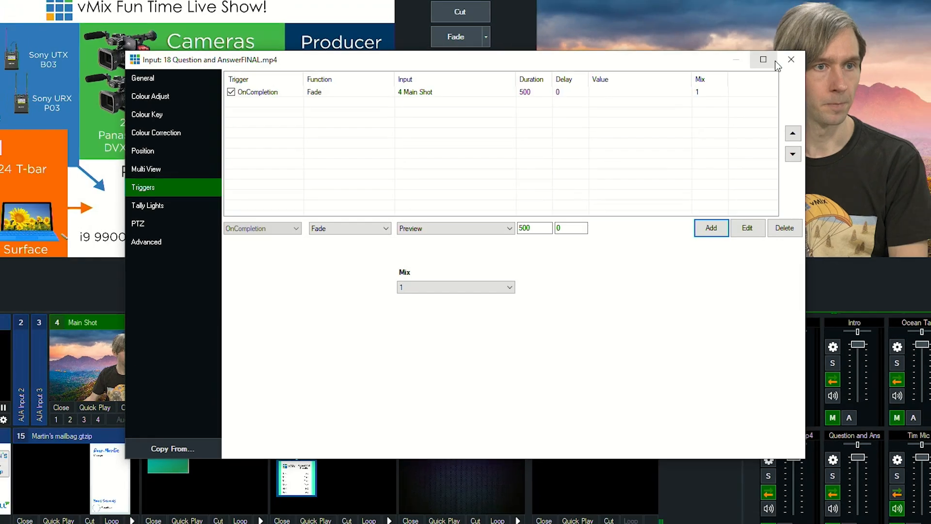
left_click(863, 21)
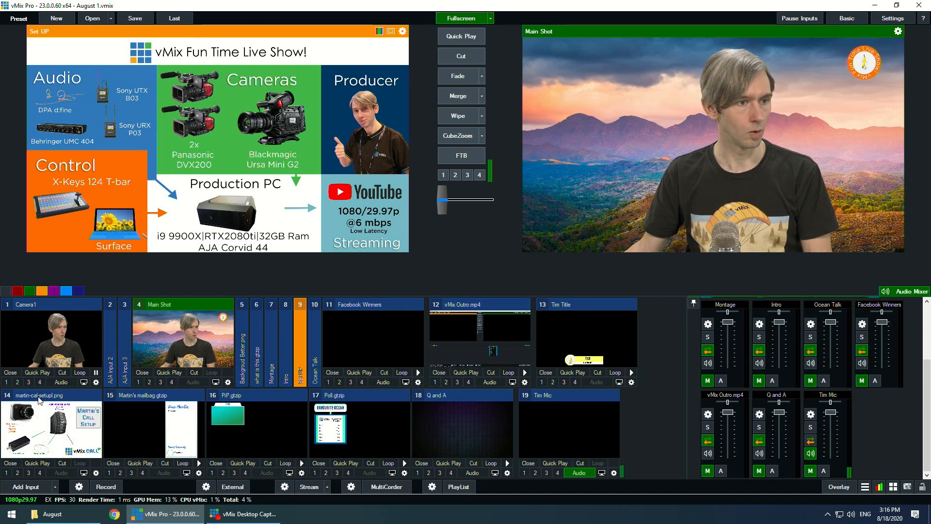
Move martin-cal-setupl.png next to Ocean Talk as input 11, preview it, and collapse it to a narrow strip
left_click_drag(47, 400, 367, 342)
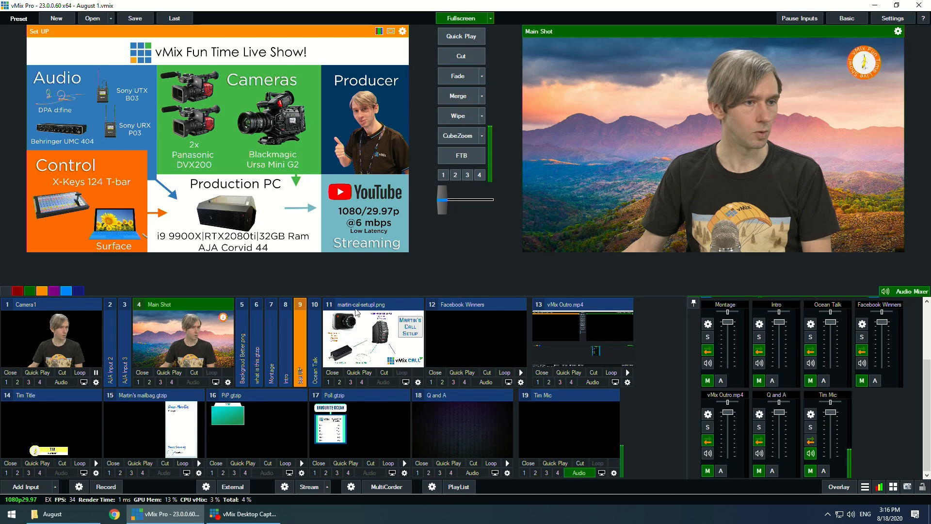
left_click(367, 345)
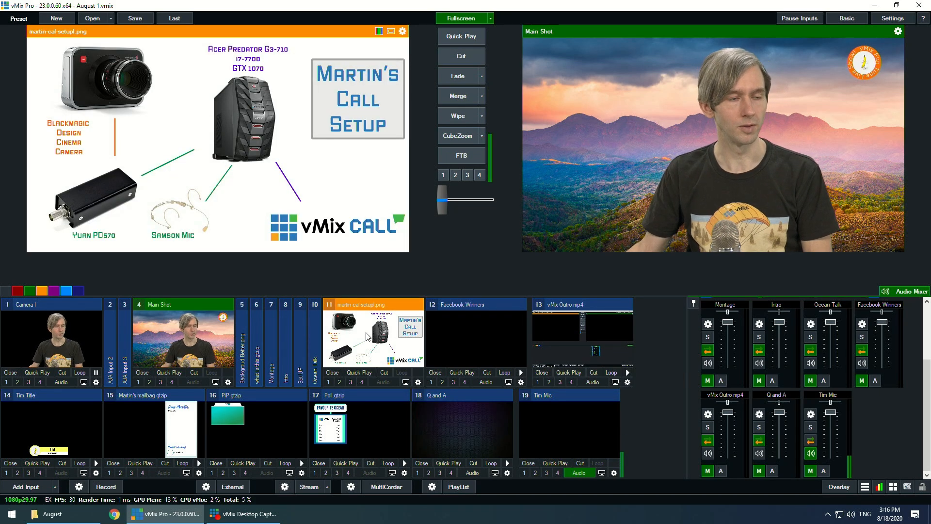
double_click(386, 304)
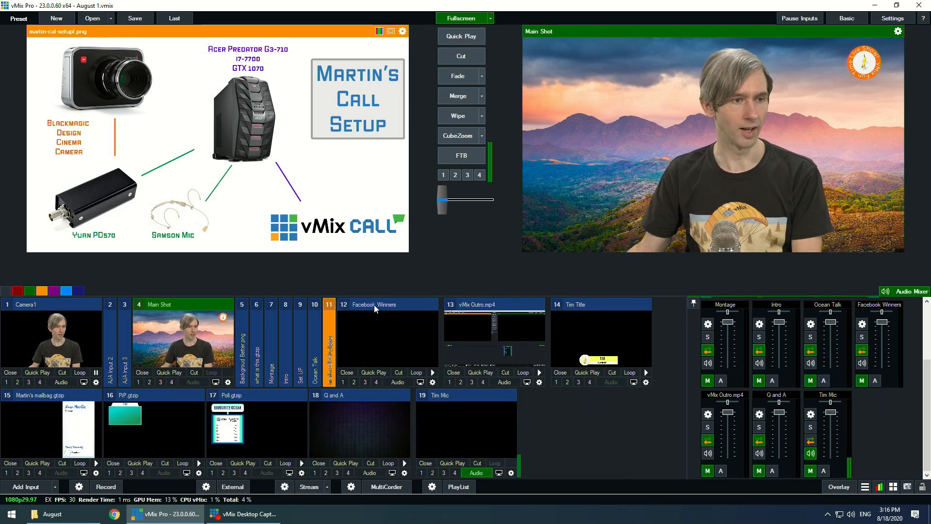
Preview the Facebook Winners input and cut to it on the output
left_click(383, 328)
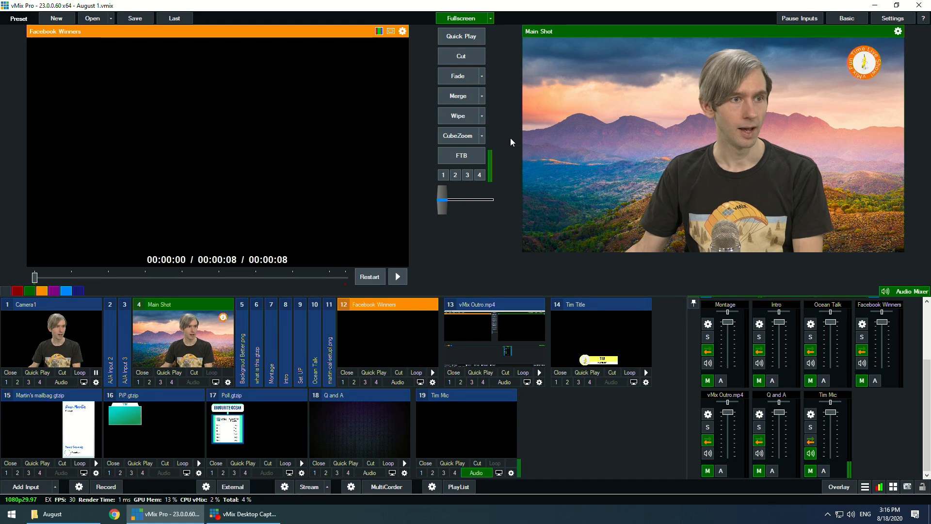
left_click(464, 58)
left_click(822, 279)
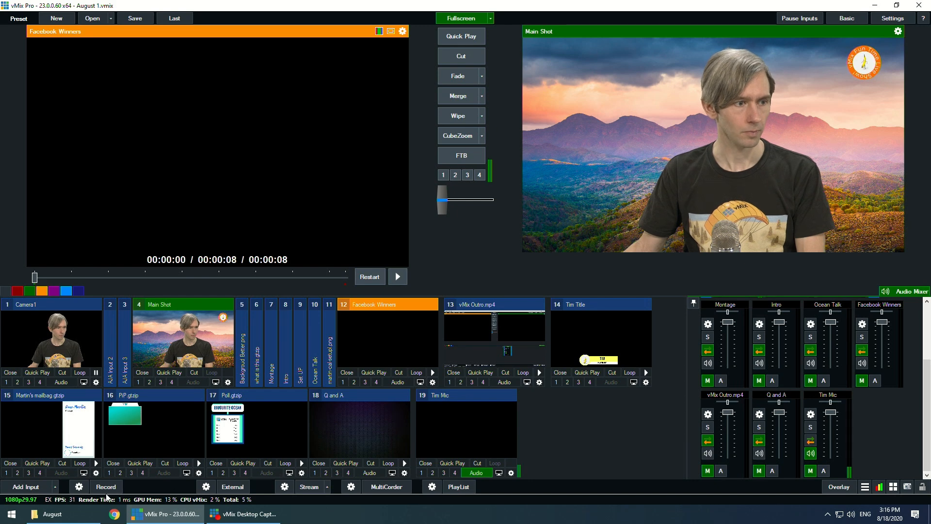
Add MMB.png from the show's 2020 July folder as a new input and minimise the file window
left_click(73, 522)
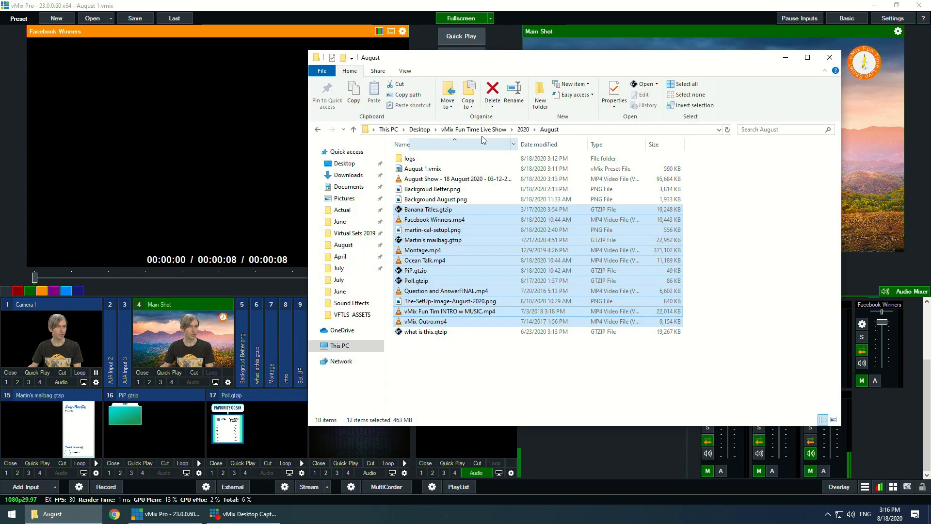
left_click(522, 130)
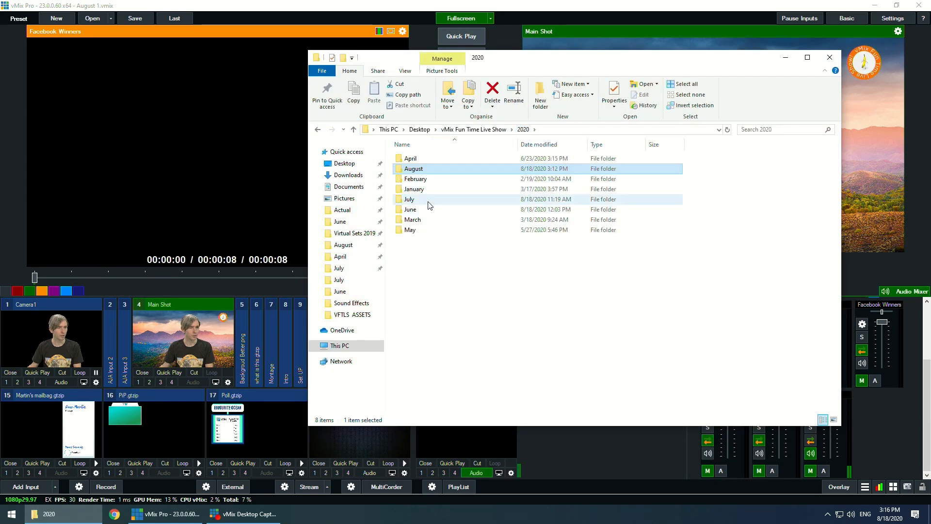
double_click(428, 199)
left_click(418, 236)
left_click_drag(418, 233, 805, 44)
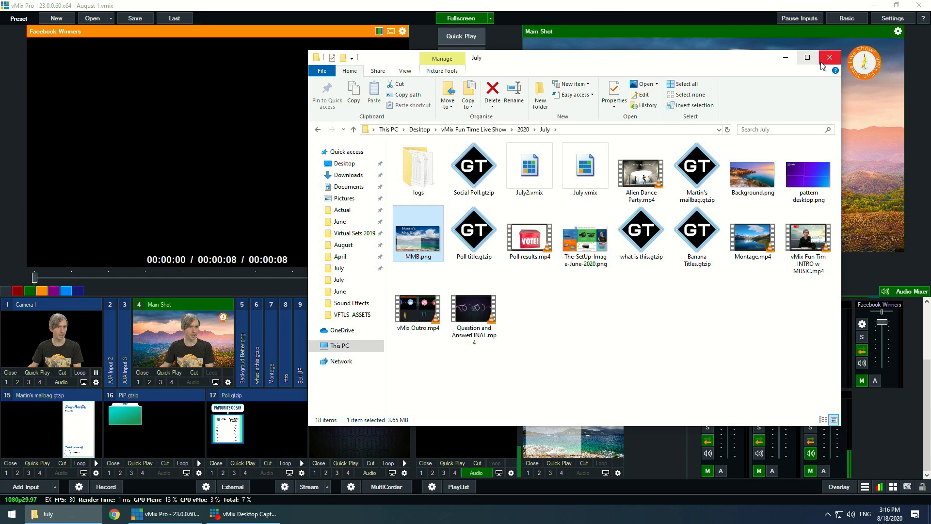
left_click(787, 62)
Preview the MMB.png input, rename it Mailbag in its general settings, and close the settings
left_click(572, 425)
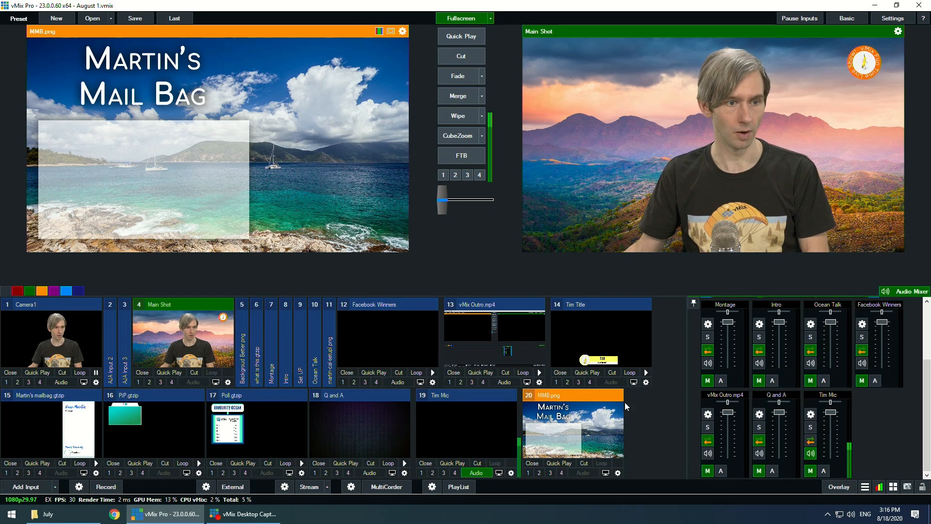
left_click(618, 473)
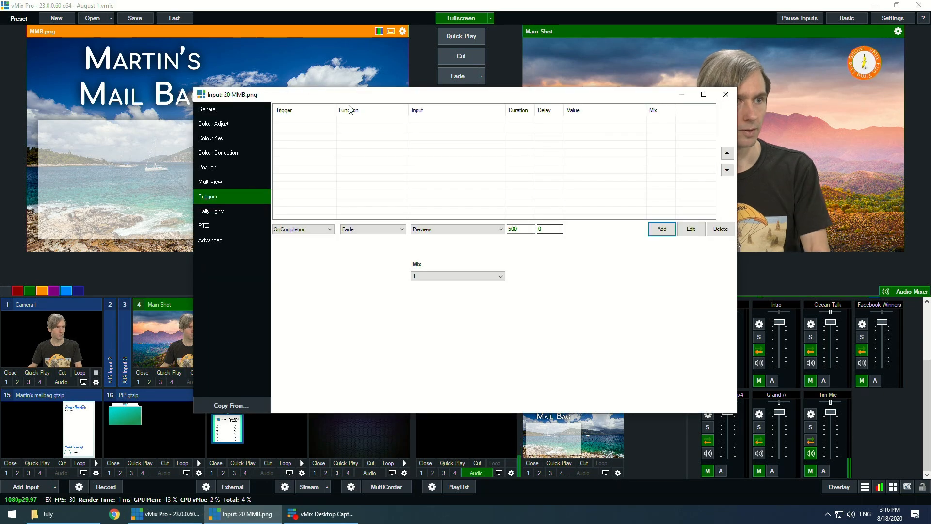
left_click(240, 113)
double_click(373, 125)
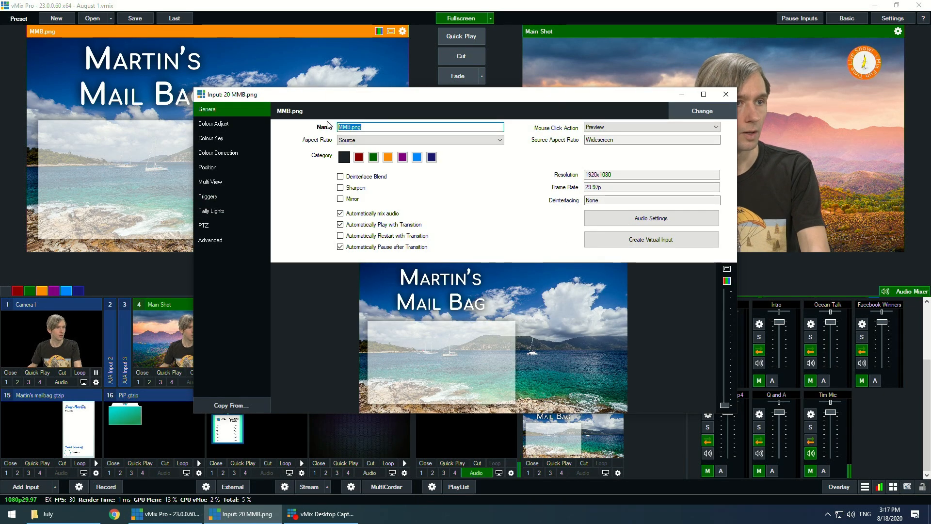
type("Mailbag")
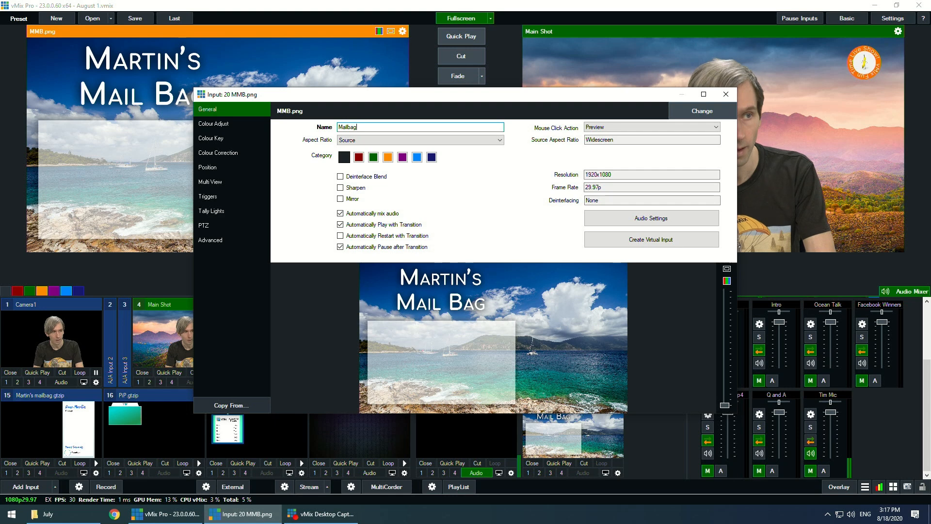
left_click(726, 94)
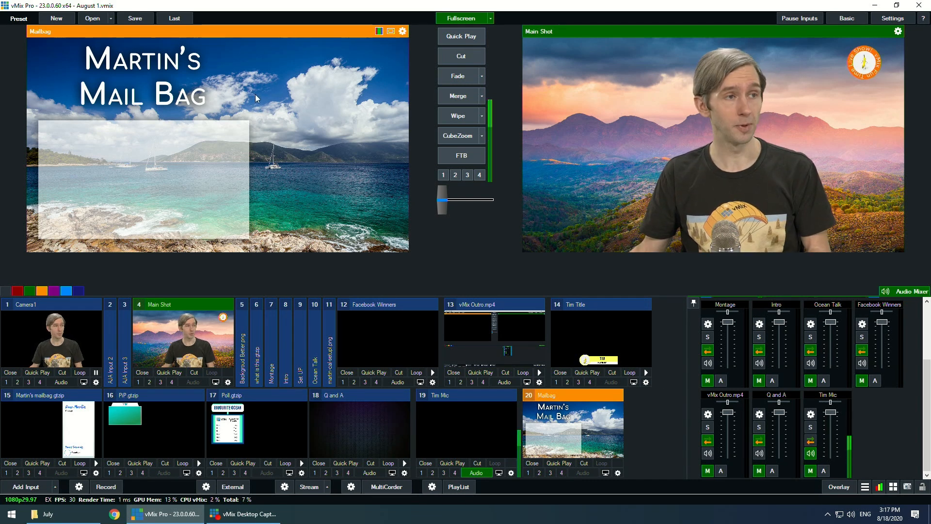
Save the preset over August 1.vmix in the show's 2020 August folder
left_click(144, 21)
double_click(170, 80)
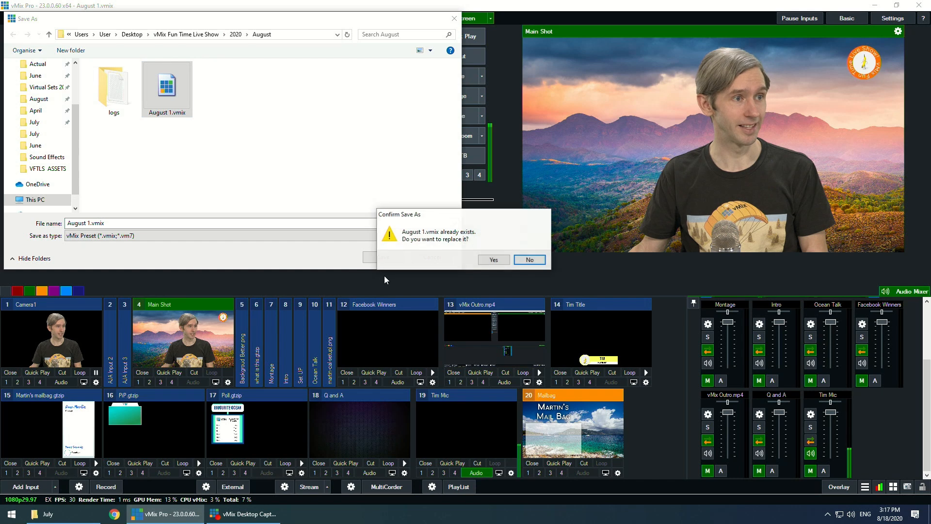
left_click(497, 261)
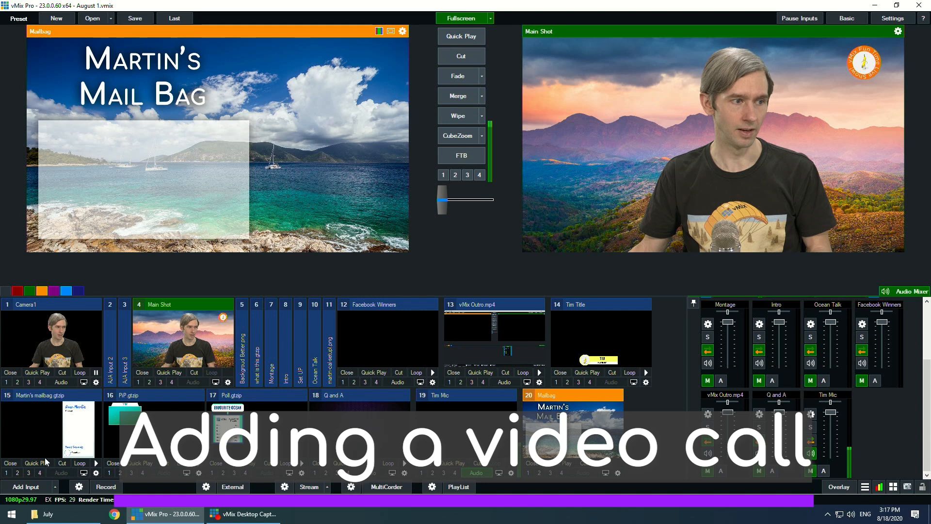
Add a hosted video call as input 21 with Output 1 as return video and Master as return audio
left_click(26, 487)
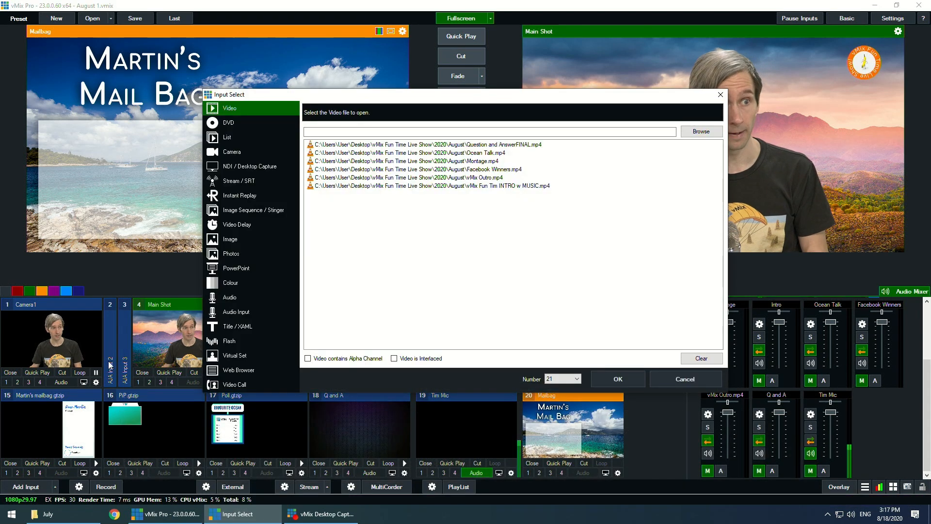
left_click(241, 384)
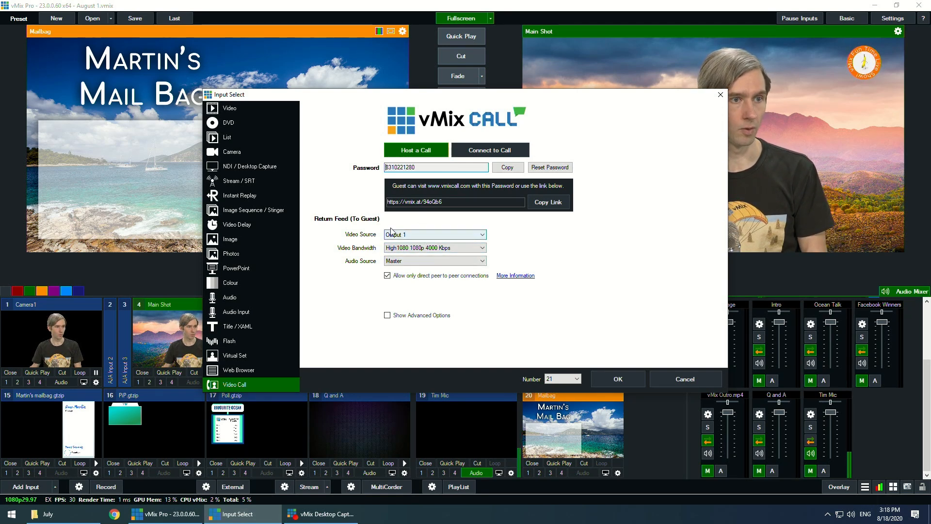
left_click(619, 378)
scroll(623, 403, "down", 1)
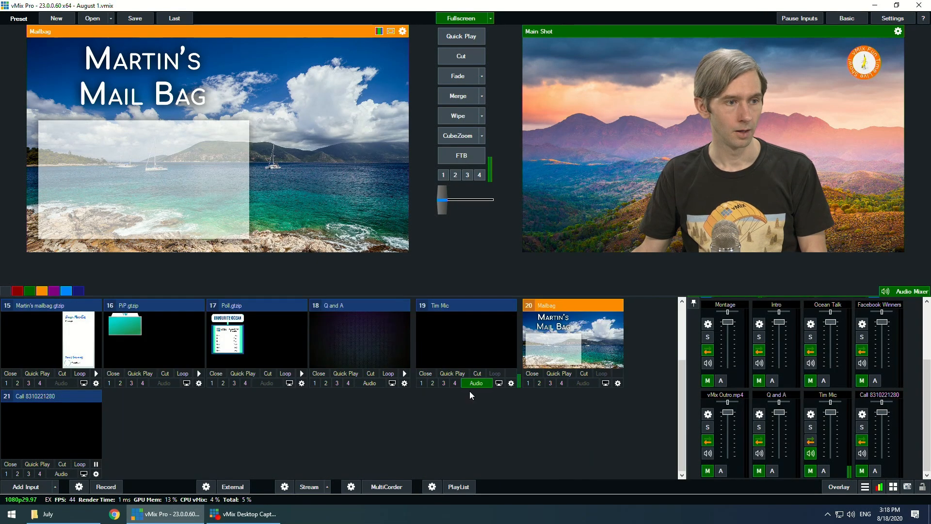
Rename the new video call input as Martin Call
left_click(96, 474)
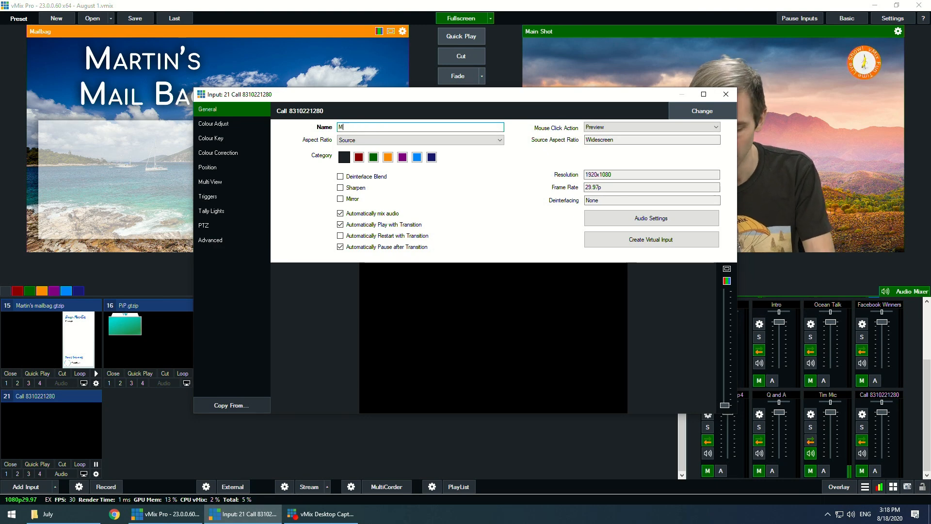
type("Martin Call")
key("Return")
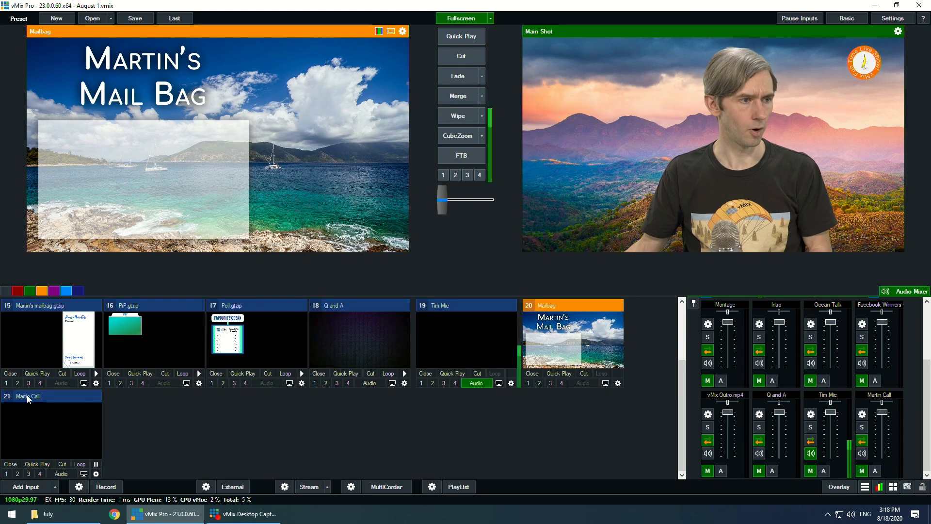
Move the Martin Call input to position 8, right after Montage
scroll(55, 410, "up", 1)
scroll(67, 461, "down", 1)
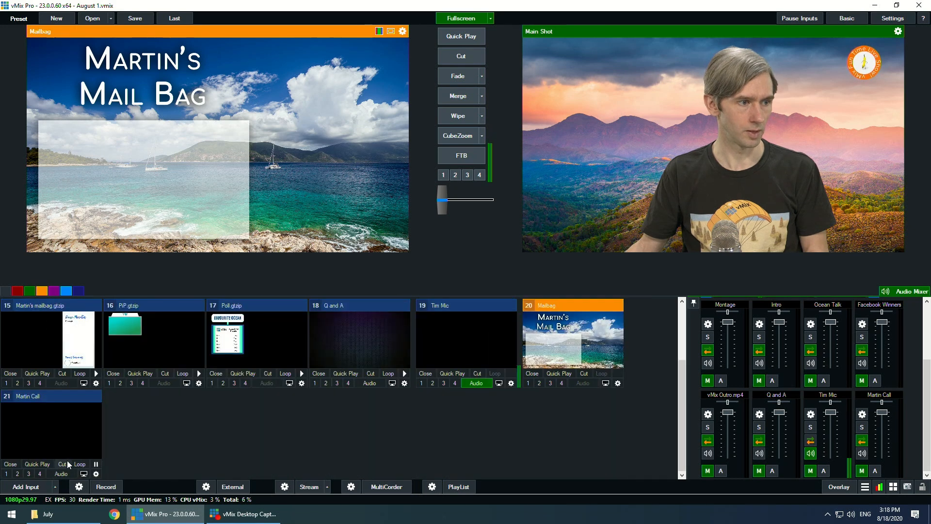
right_click(95, 474)
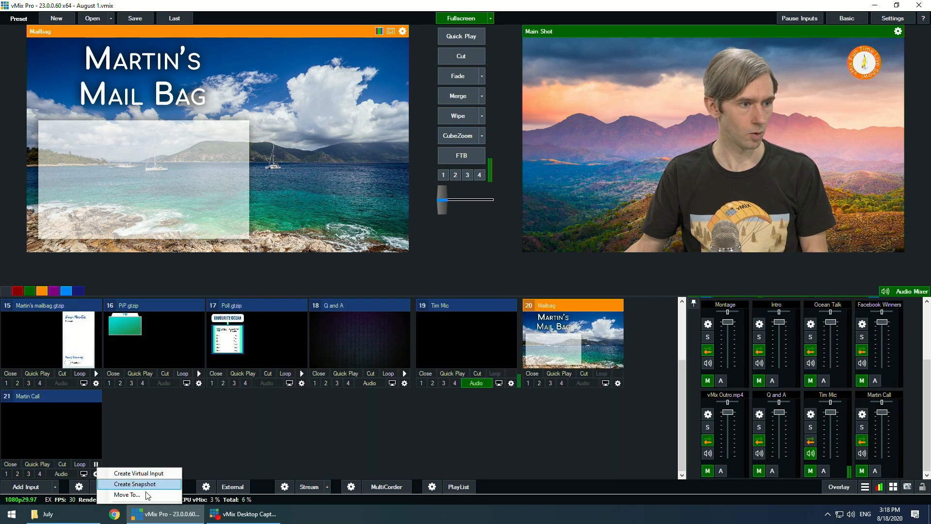
mouse_move(145, 494)
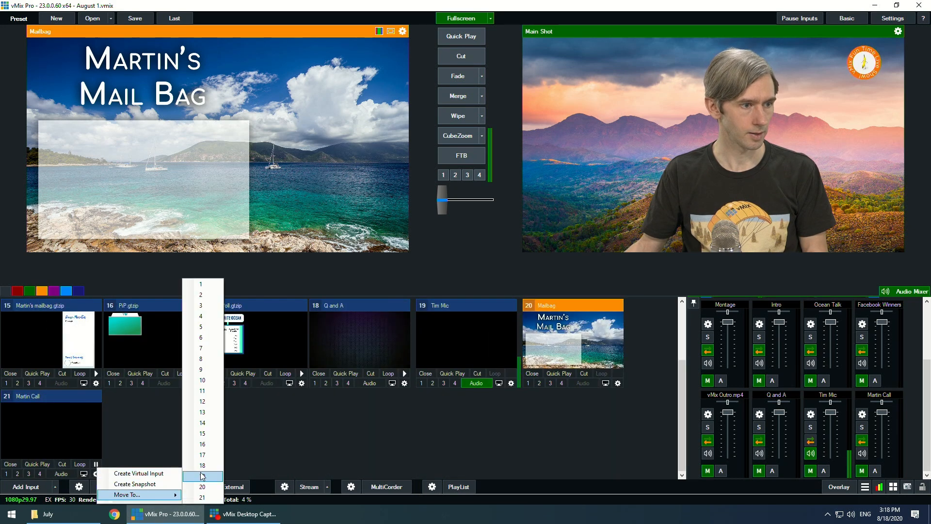
left_click(202, 358)
scroll(394, 397, "up", 1)
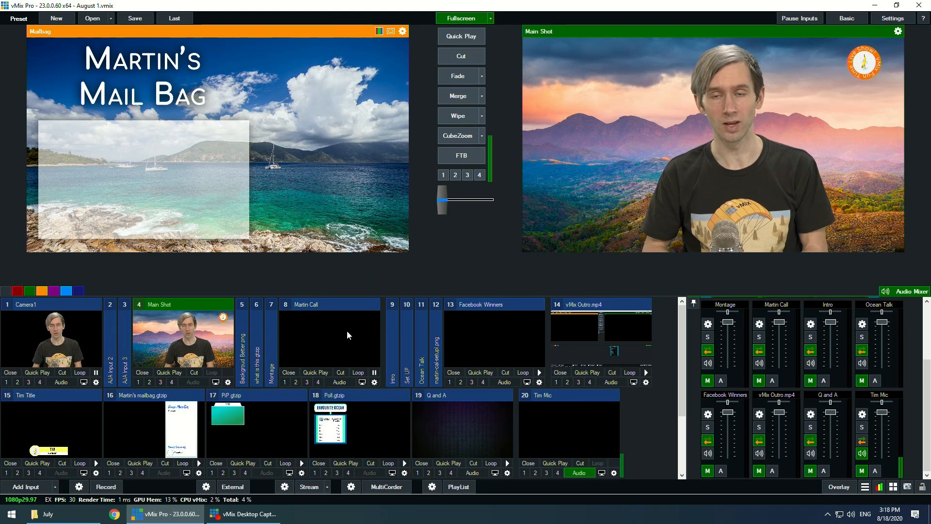
Turn off automatic audio mixing for the Martin Call input and close its settings
left_click(374, 382)
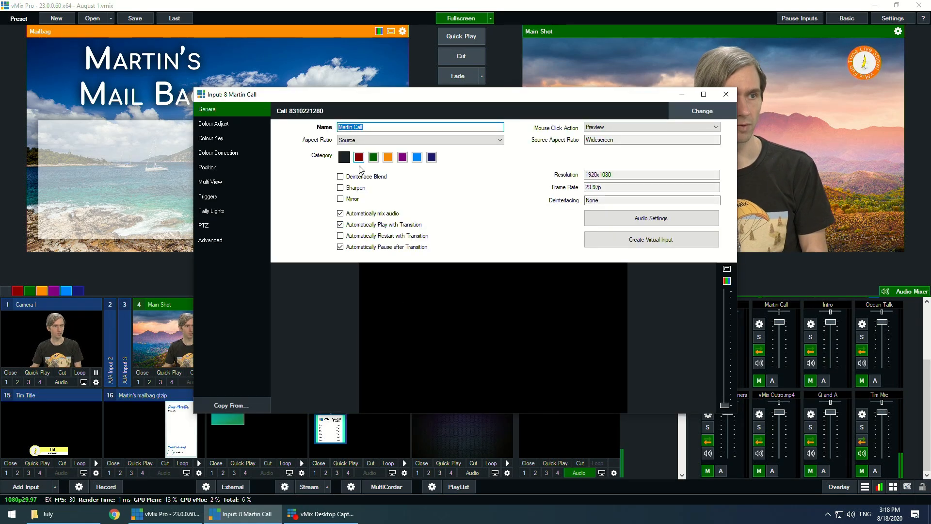
left_click(359, 216)
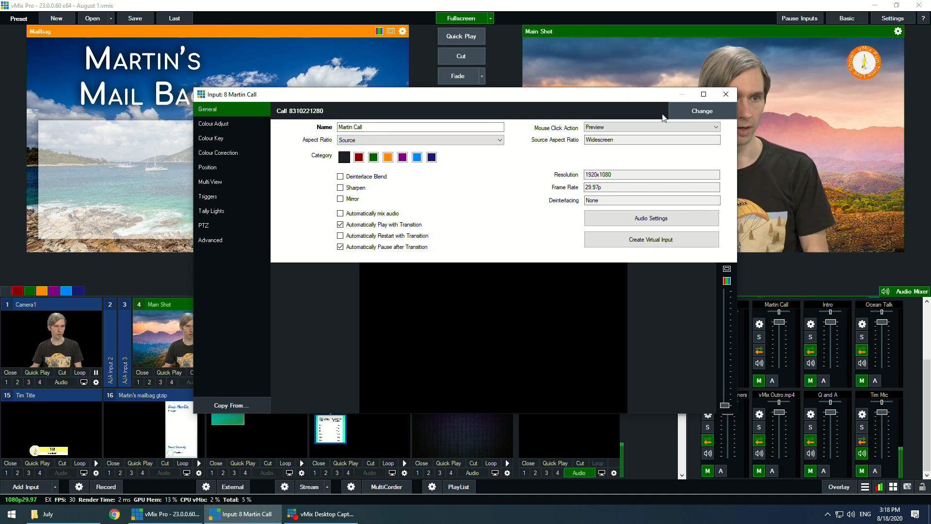
left_click(726, 96)
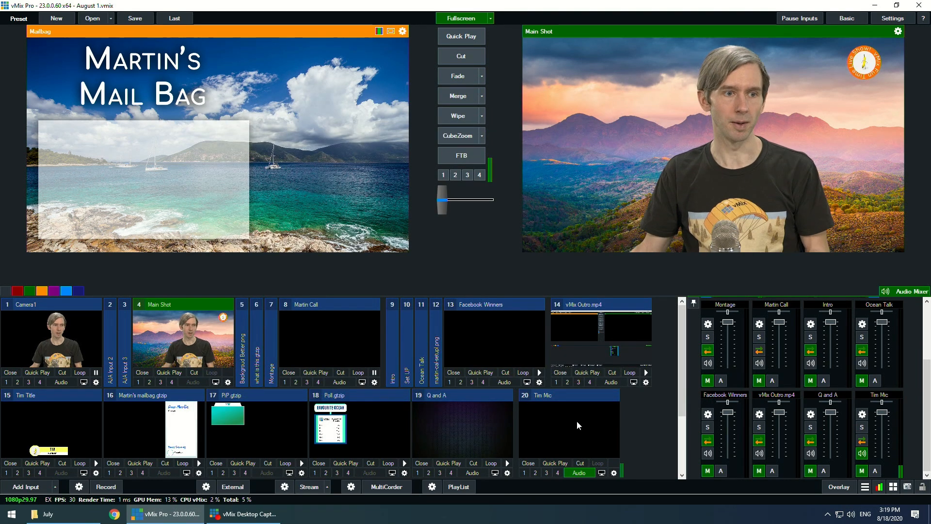
scroll(586, 418, "down", 3)
scroll(441, 384, "up", 3)
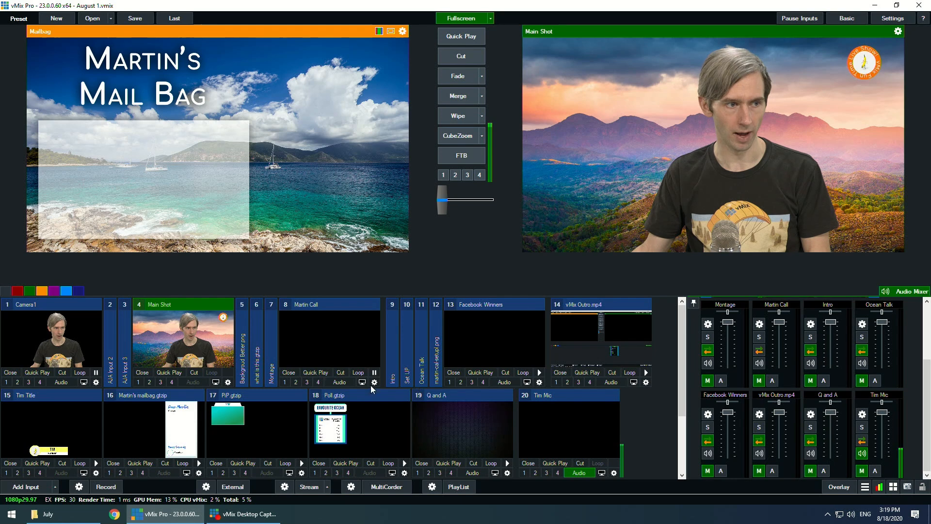
scroll(276, 419, "down", 3)
scroll(277, 412, "up", 3)
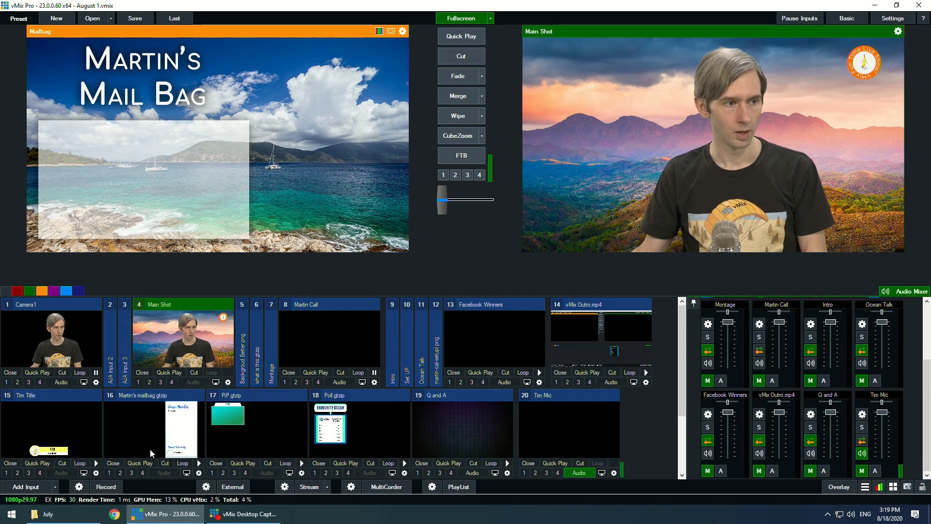
Add a blank input as number 22 and assign 4 Main Shot to the first layer of its multi view
left_click(54, 488)
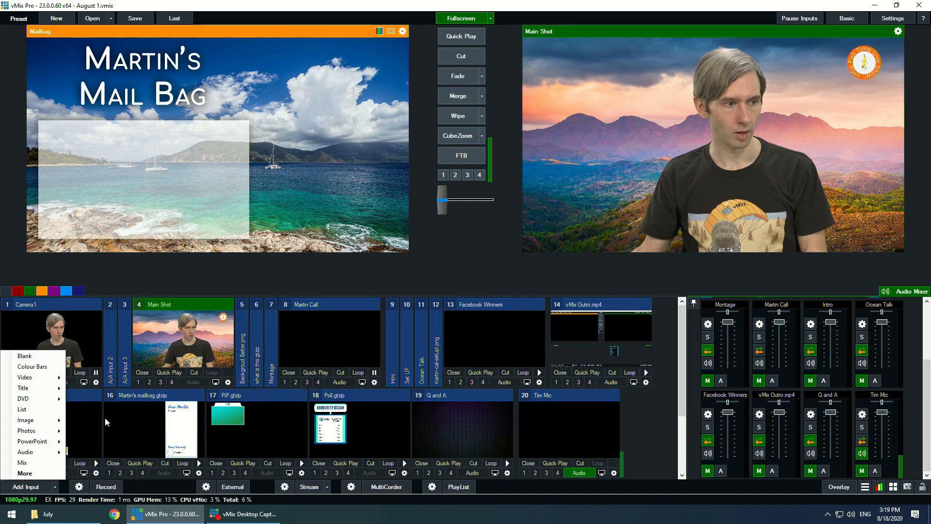
left_click(34, 356)
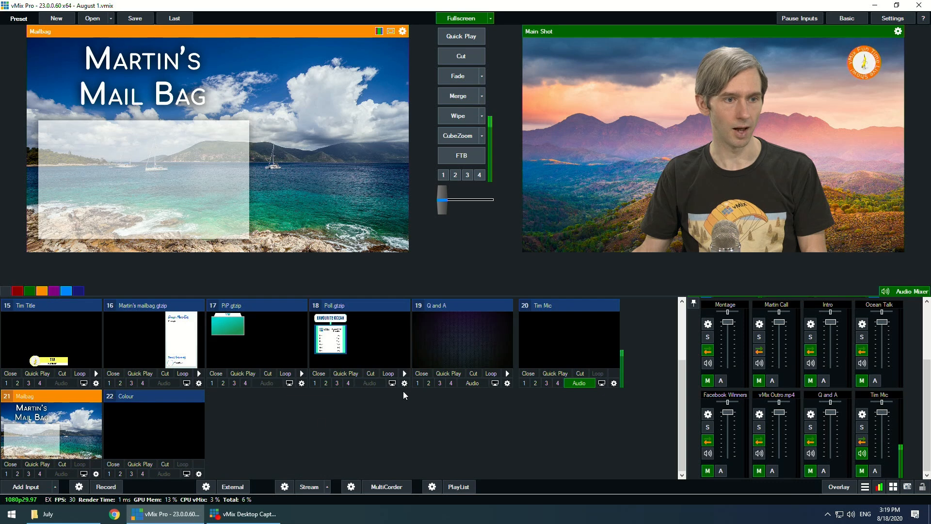
left_click(199, 474)
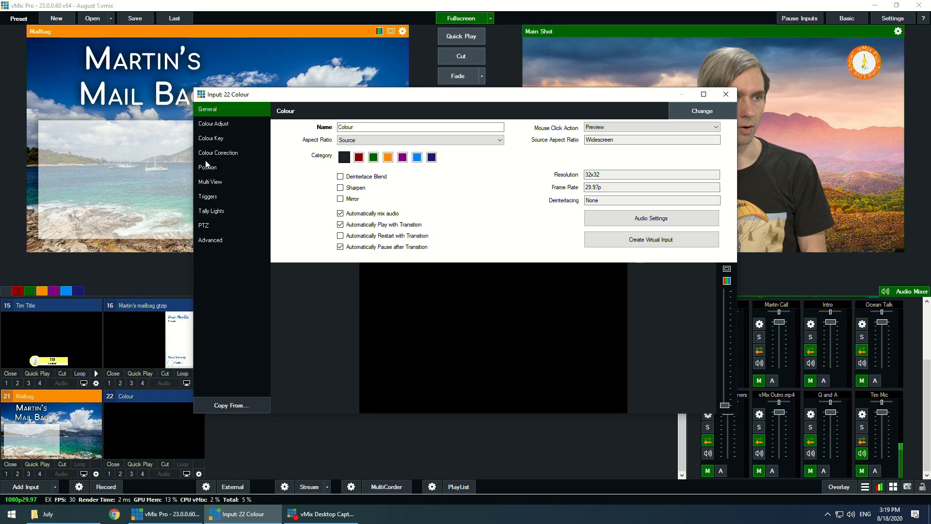
left_click(210, 182)
left_click(329, 111)
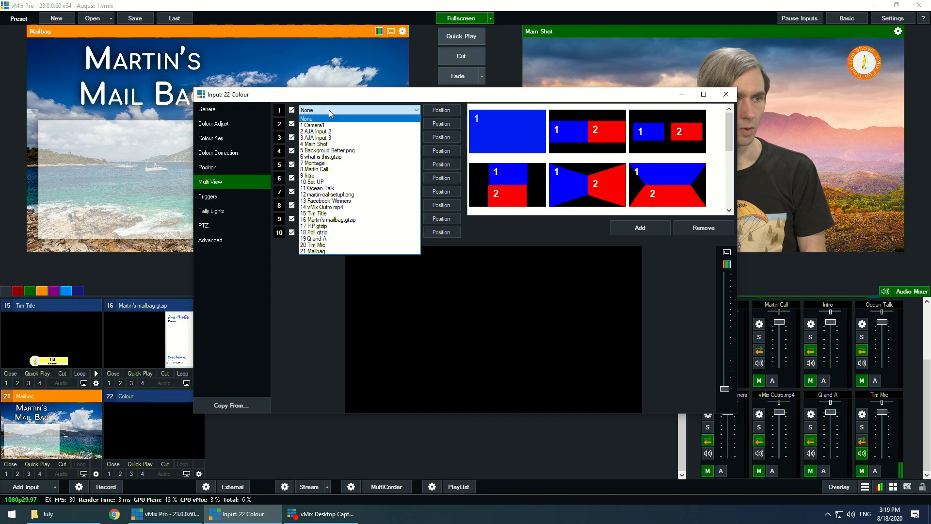
left_click(330, 144)
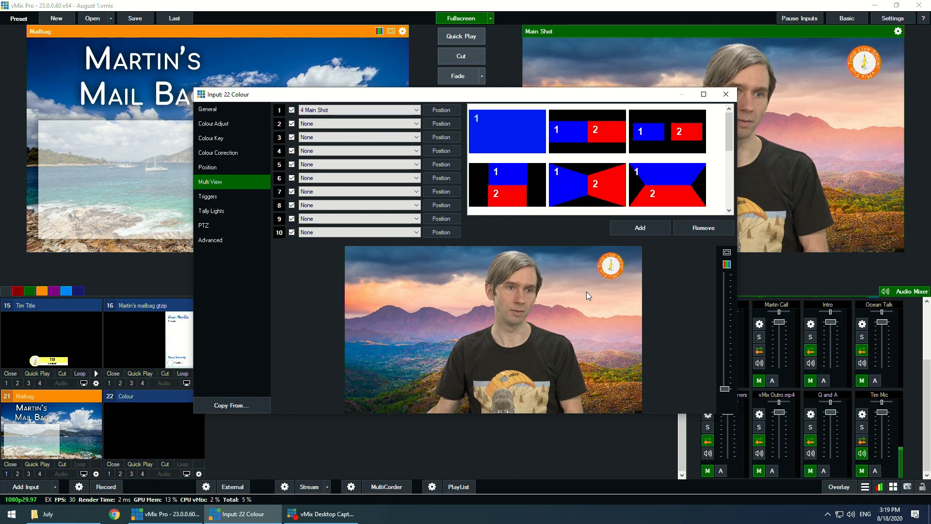
left_click(335, 125)
left_click(335, 126)
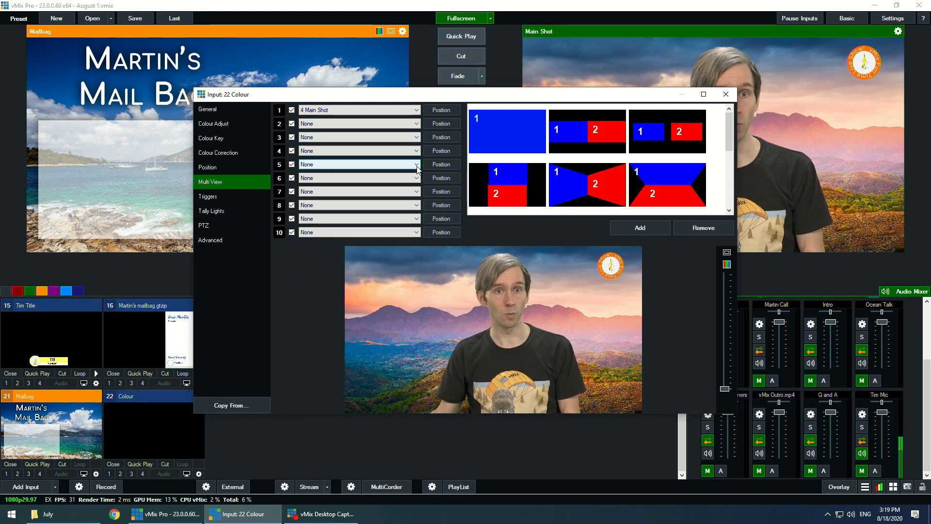
Add PiP.gtzip as layer 2 and the video call input as layer 3 of the Colour input, fitting the call inside the PiP frame
left_click(354, 125)
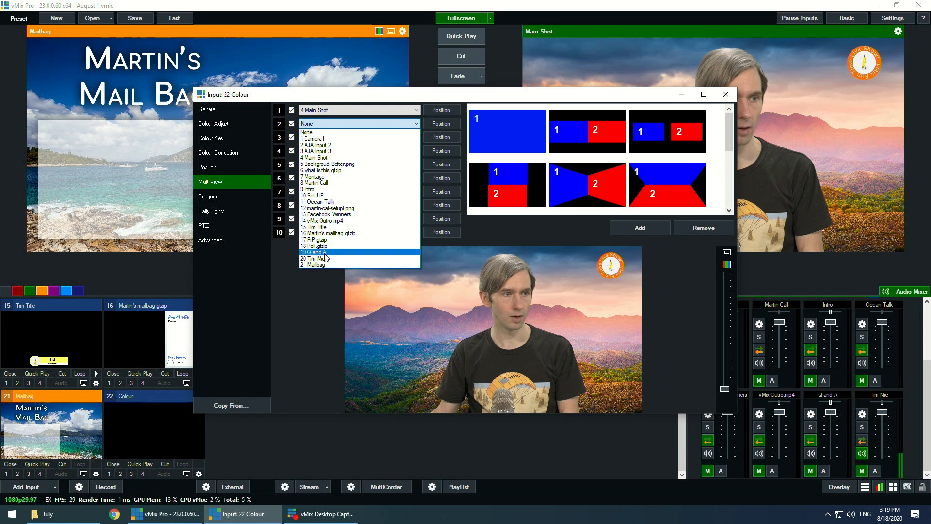
left_click(314, 240)
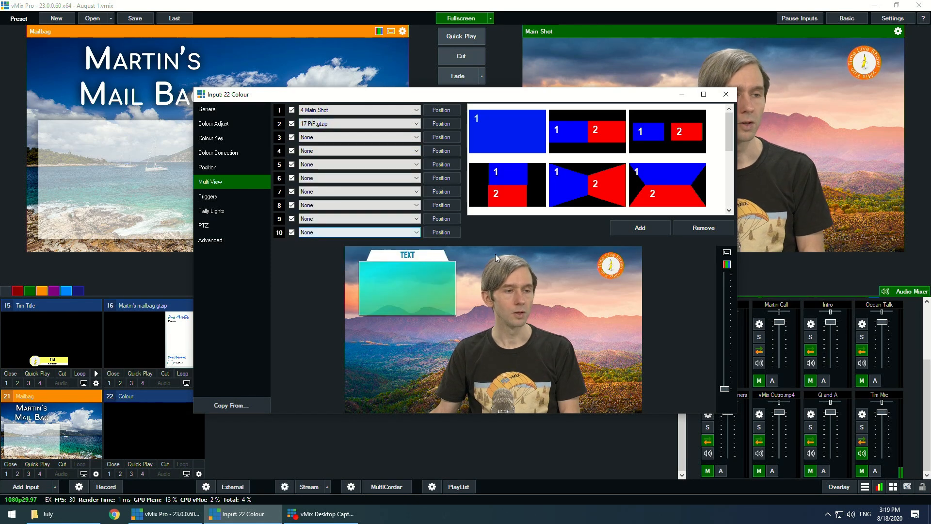
left_click(327, 138)
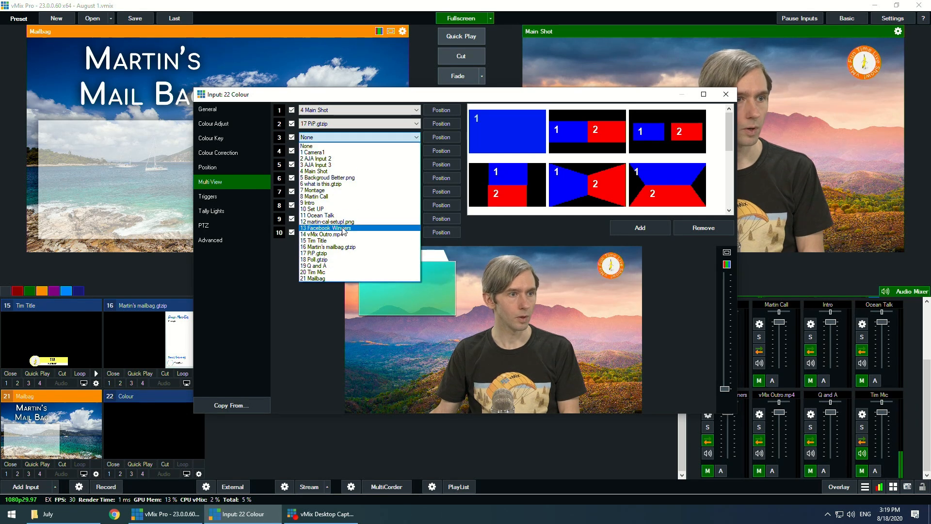
left_click(320, 197)
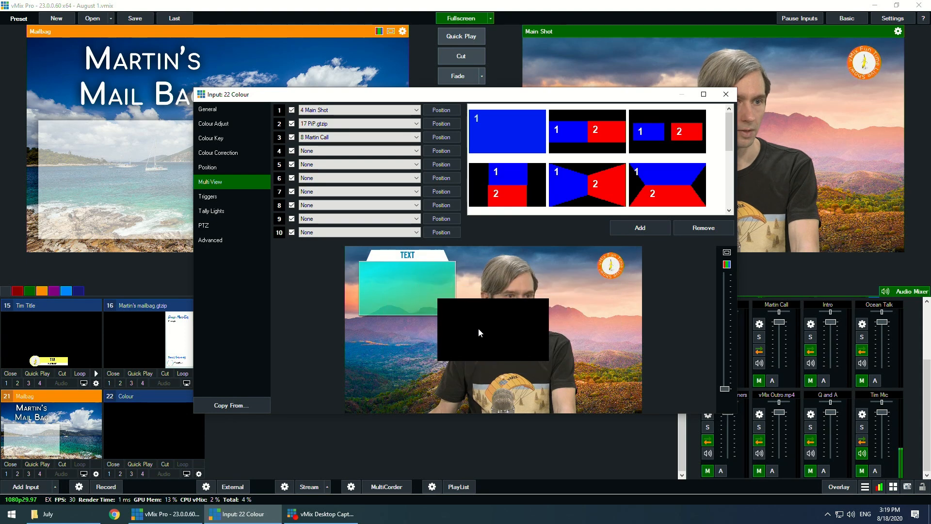
left_click_drag(504, 321, 440, 286)
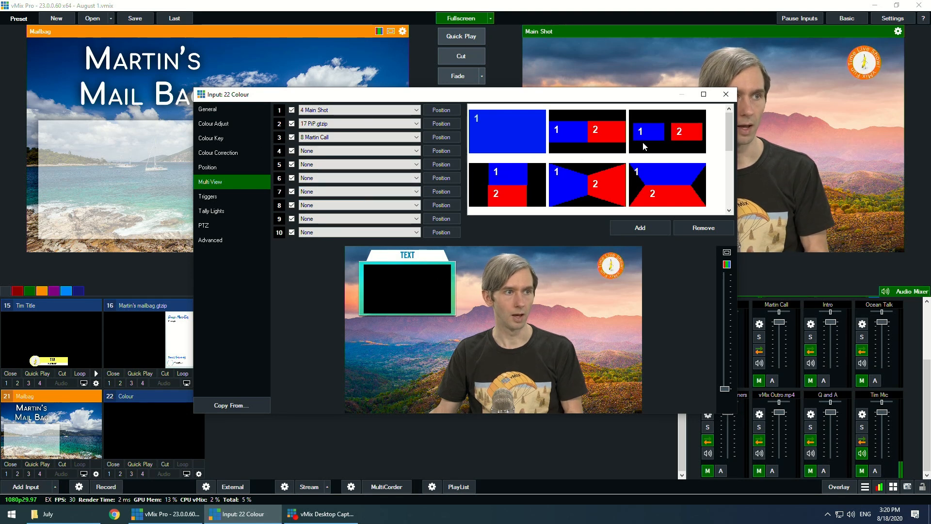
Rename the Colour input as "Call PIP" and close its settings
left_click(216, 110)
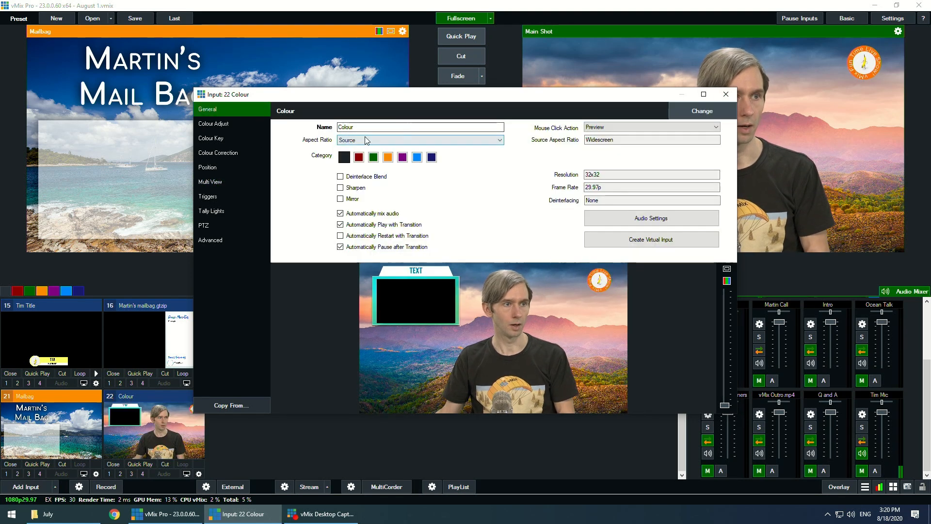
type("Call PIP")
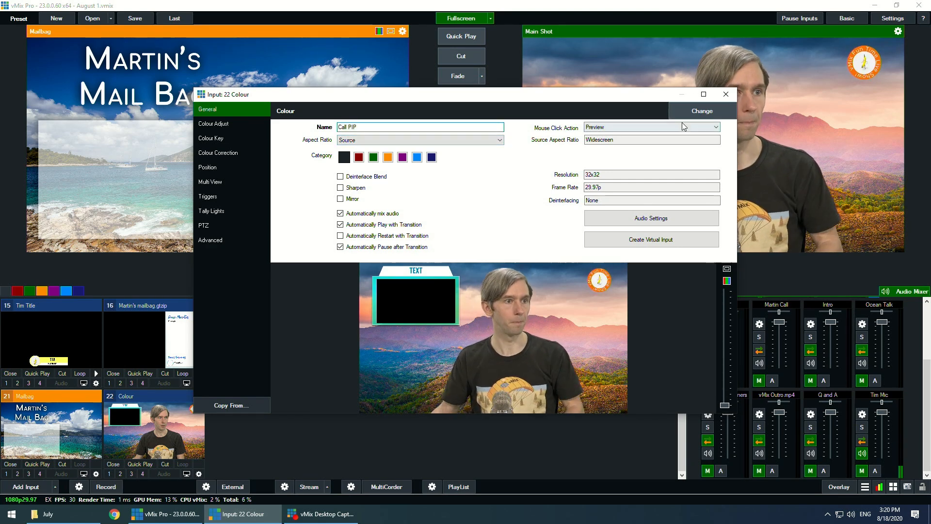
key("Return")
Move the Call PIP input to position 7 and cut it to the live output
scroll(153, 413, "up", 3)
scroll(154, 416, "down", 3)
scroll(194, 471, "up", 1)
scroll(196, 472, "down", 1)
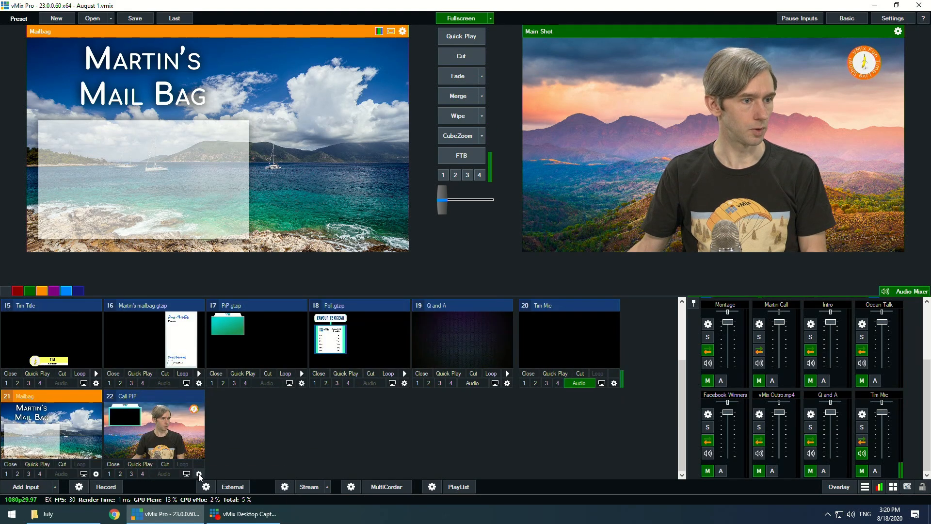
left_click(199, 475)
mouse_move(243, 494)
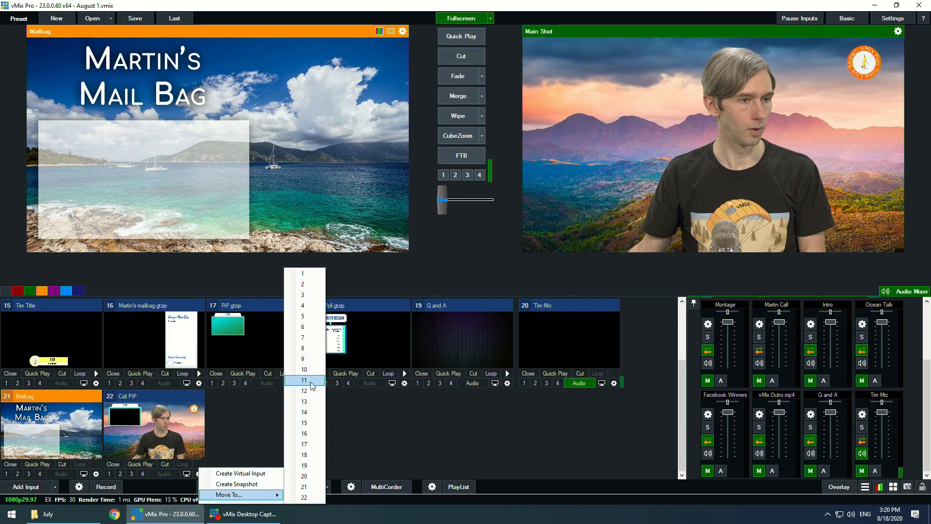
left_click(303, 337)
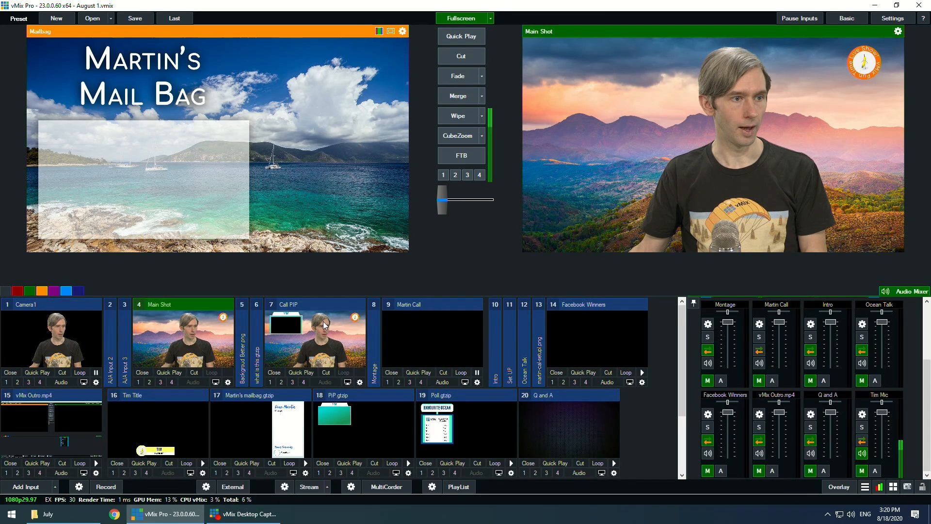
left_click(333, 347)
left_click(473, 60)
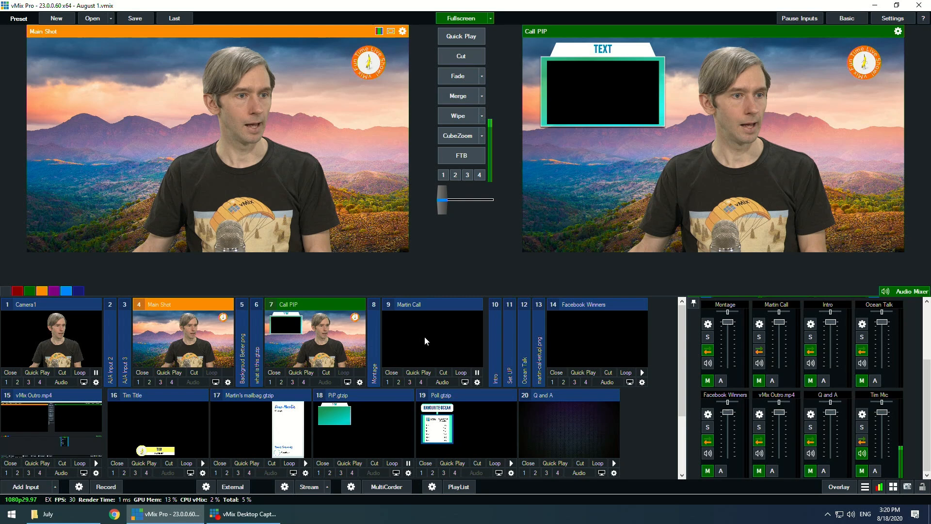
Change the PiP.gtzip title's text to "Woop woop" and collapse that input in the input list
scroll(167, 451, "down", 2)
scroll(263, 420, "up", 2)
right_click(366, 416)
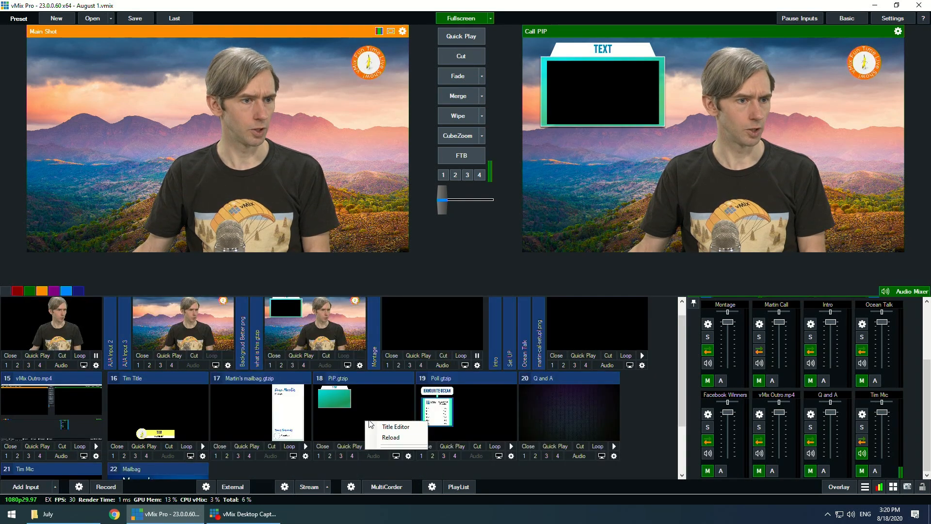
left_click(386, 426)
type("Woop woop")
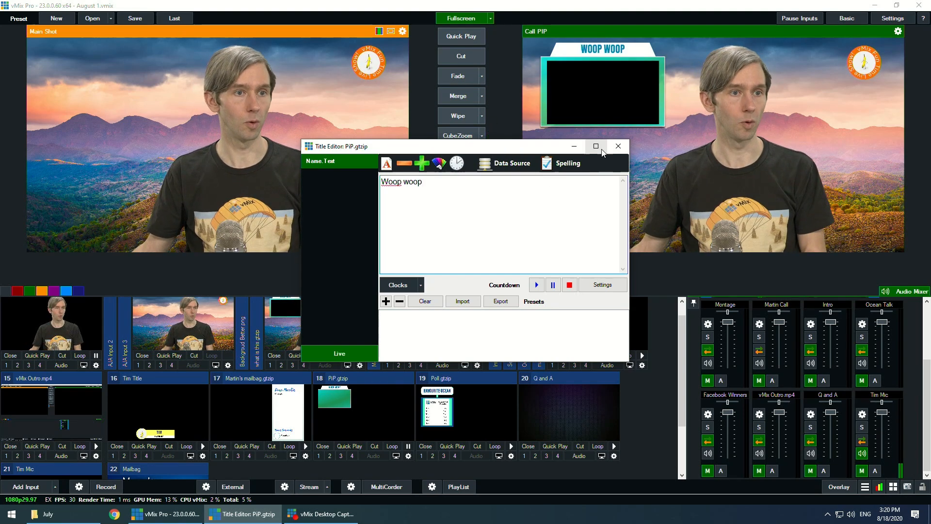
left_click(617, 146)
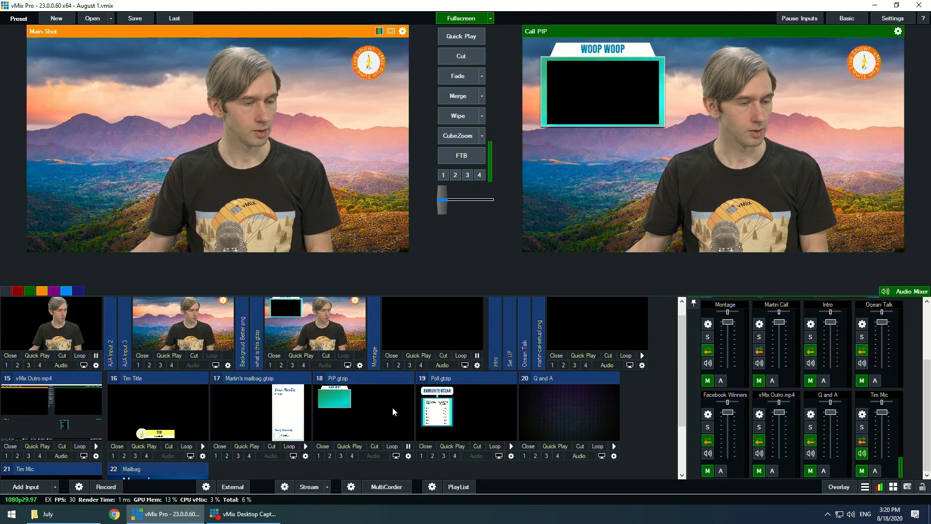
double_click(376, 380)
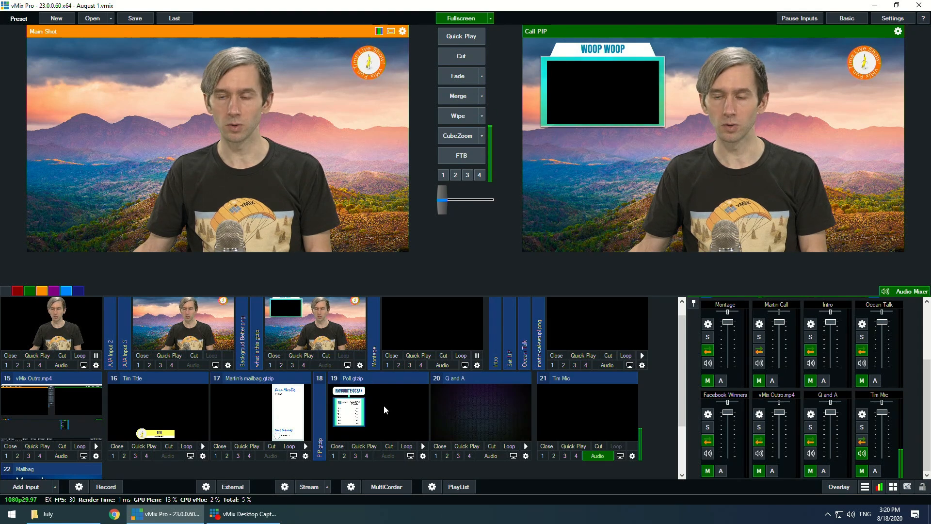
Preview the Mailbag input and add the video call input as its layer 1, fitted inside the white box
scroll(383, 406, "up", 1)
scroll(384, 410, "down", 2)
left_click(54, 396)
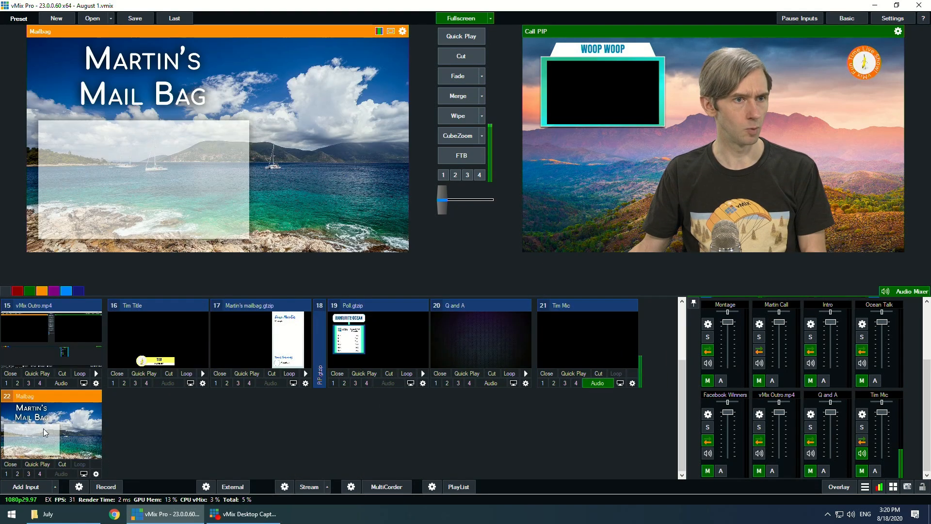
scroll(100, 460, "down", 1)
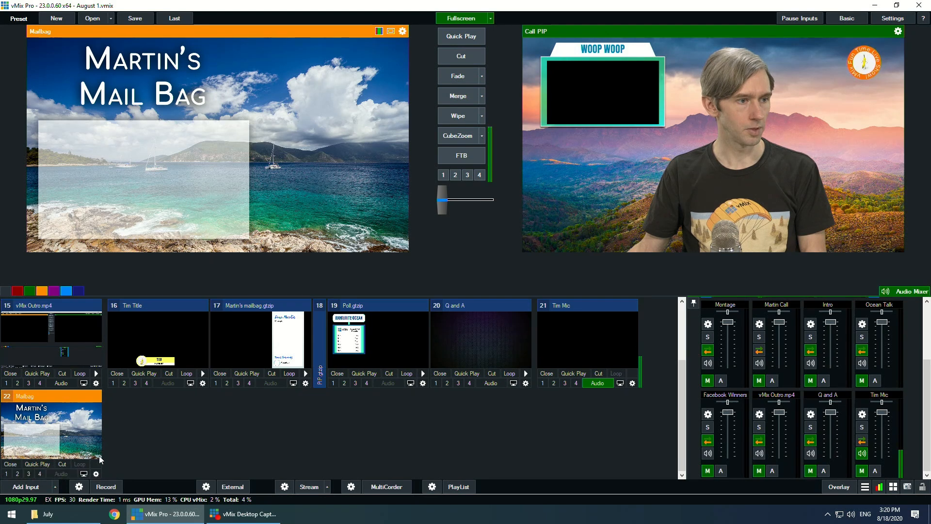
left_click(96, 474)
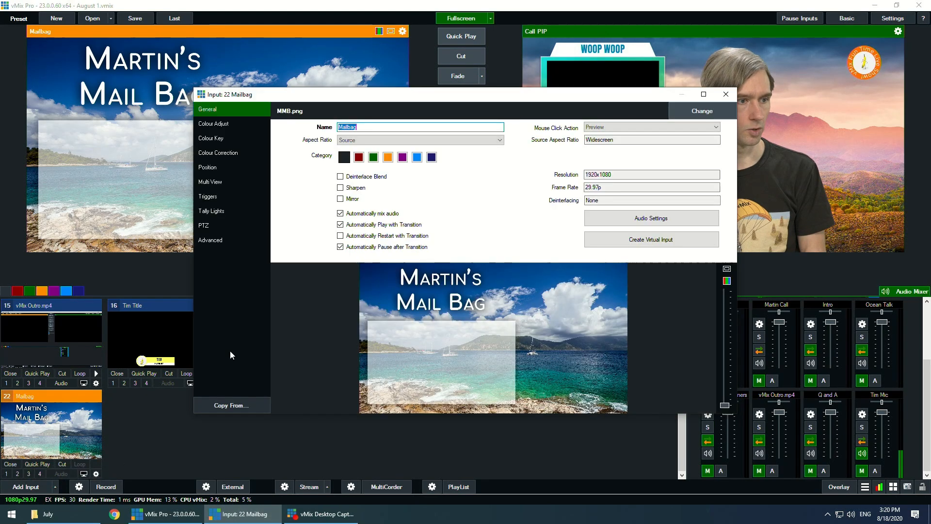
left_click(217, 180)
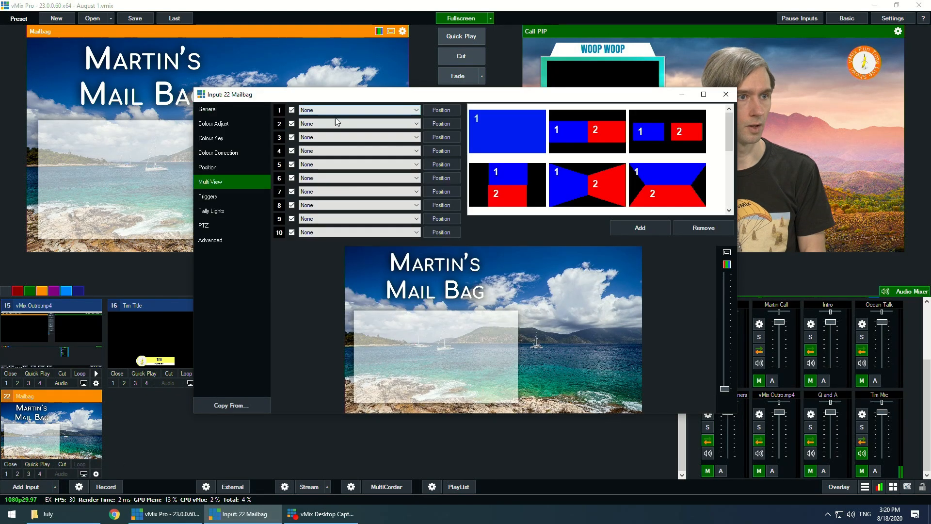
left_click(322, 111)
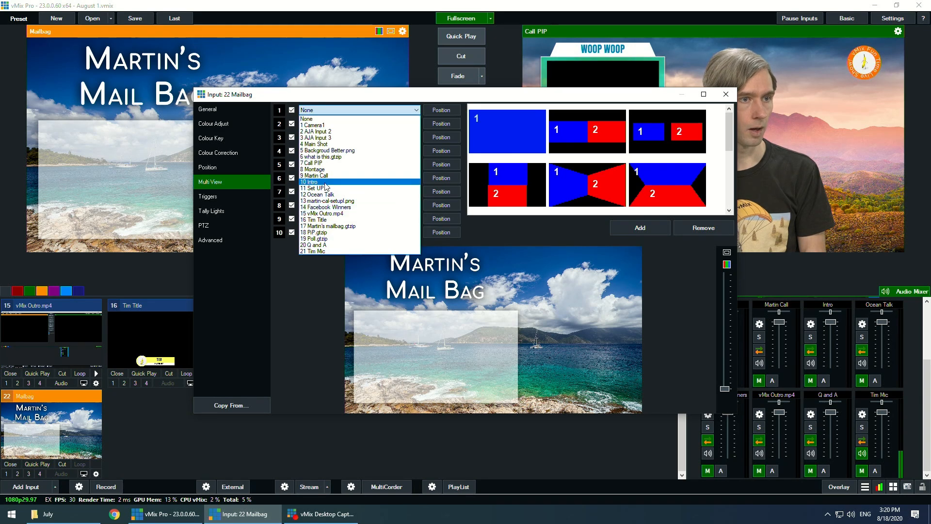
left_click(329, 176)
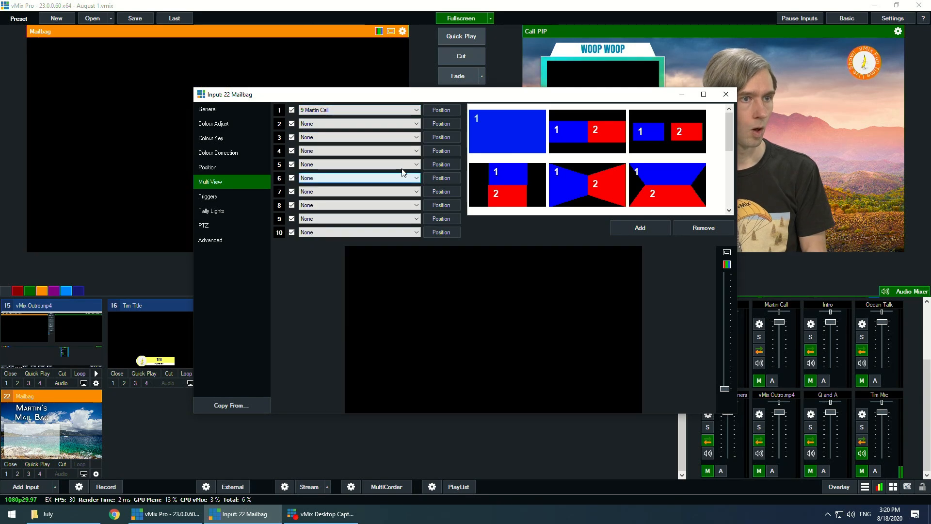
left_click_drag(529, 322, 470, 350)
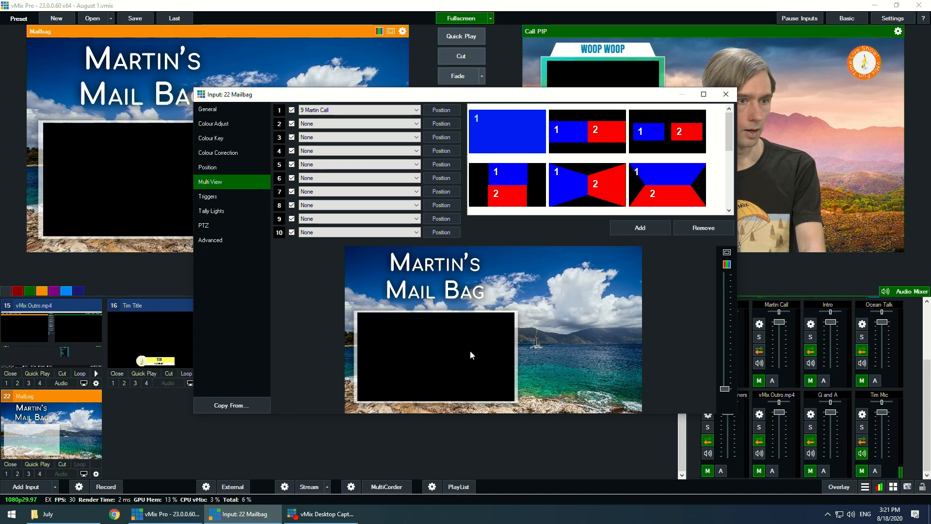
left_click(726, 94)
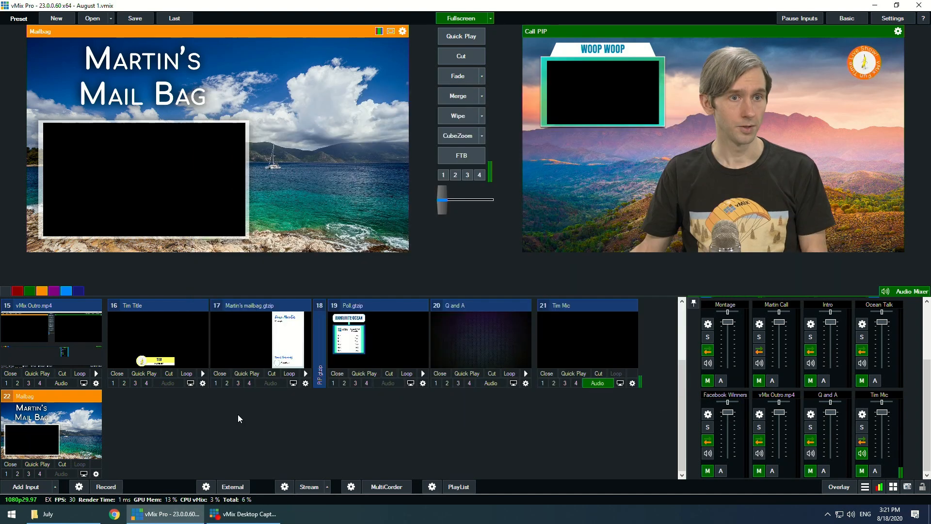
Move the Mailbag input to position 10 and keep it in preview
right_click(91, 478)
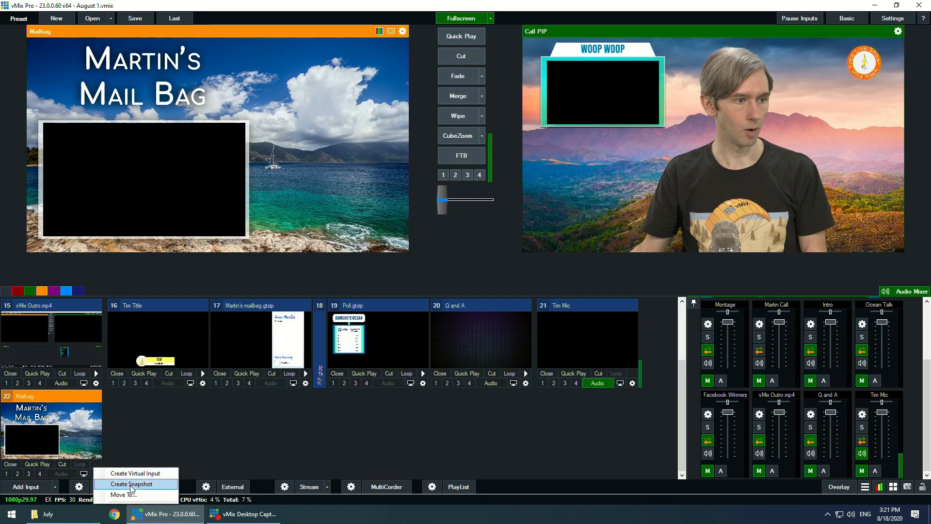
mouse_move(131, 494)
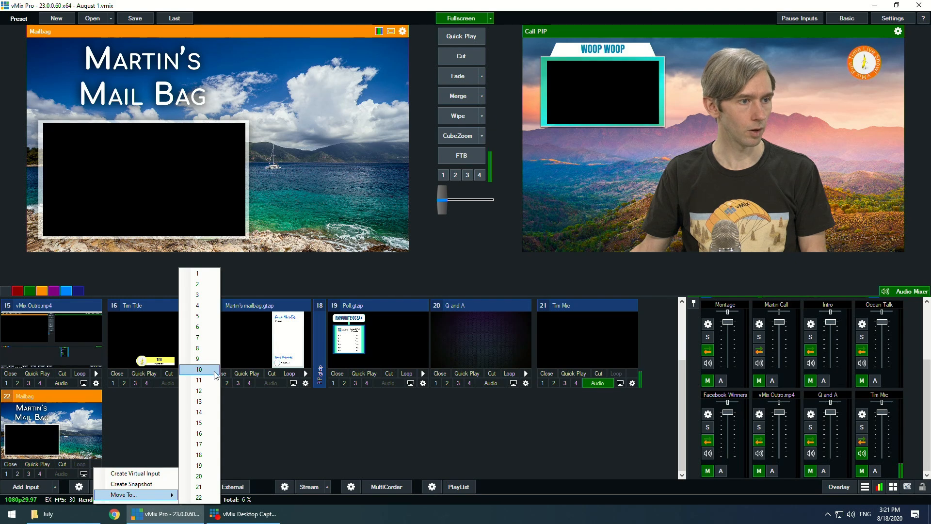
left_click(199, 369)
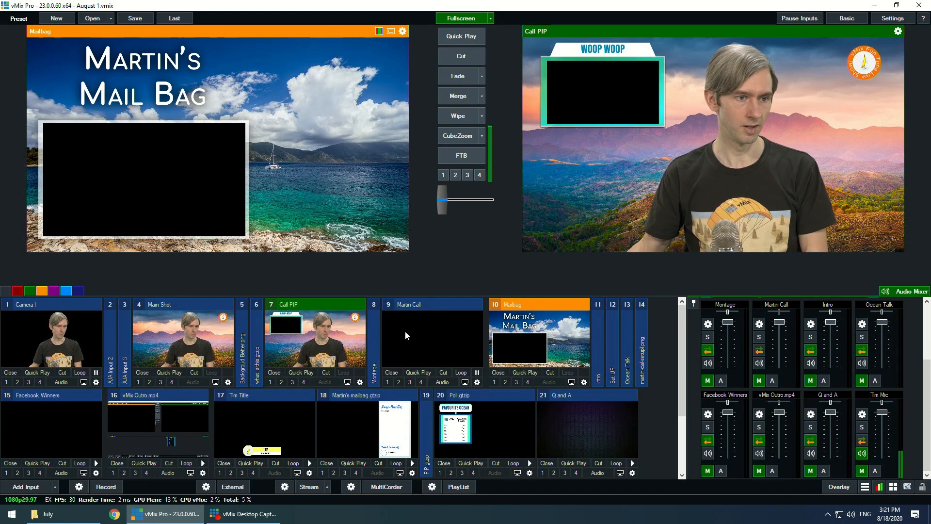
left_click(321, 342)
left_click(531, 331)
Add the recently used "banana titles" title as input 23, look at its text fields and close the title editor
scroll(350, 418, "down", 1)
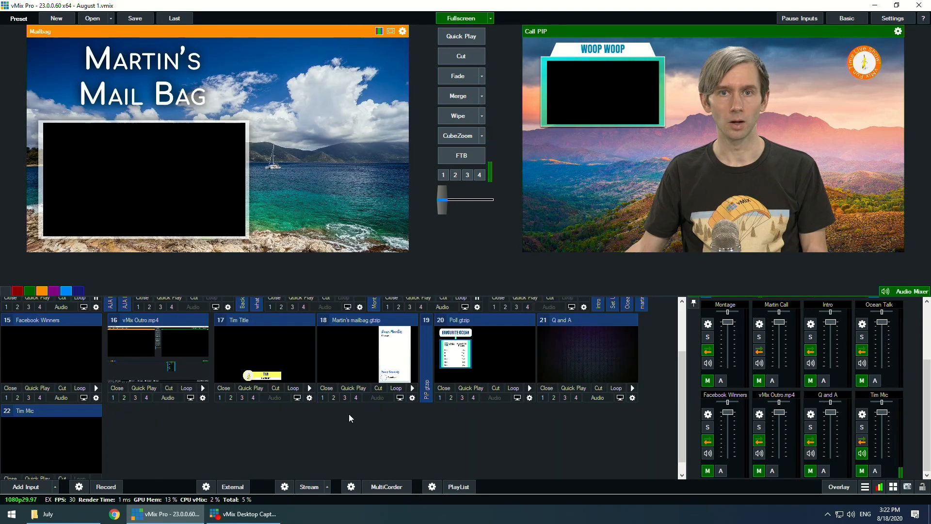
left_click(54, 487)
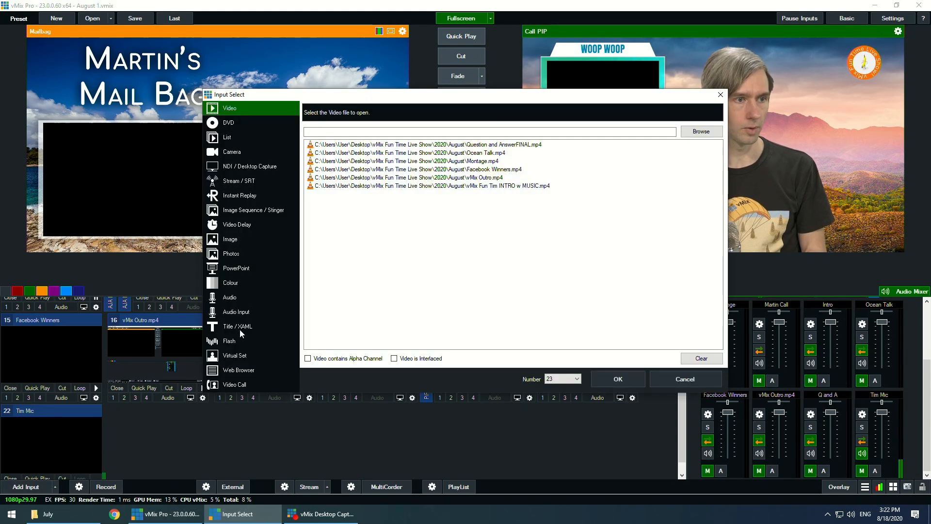
left_click(240, 328)
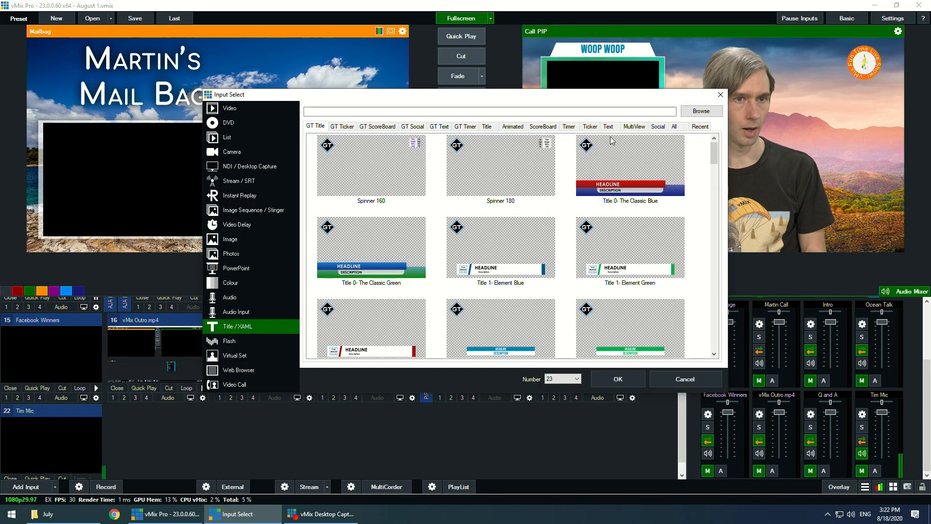
left_click(700, 127)
left_click(376, 257)
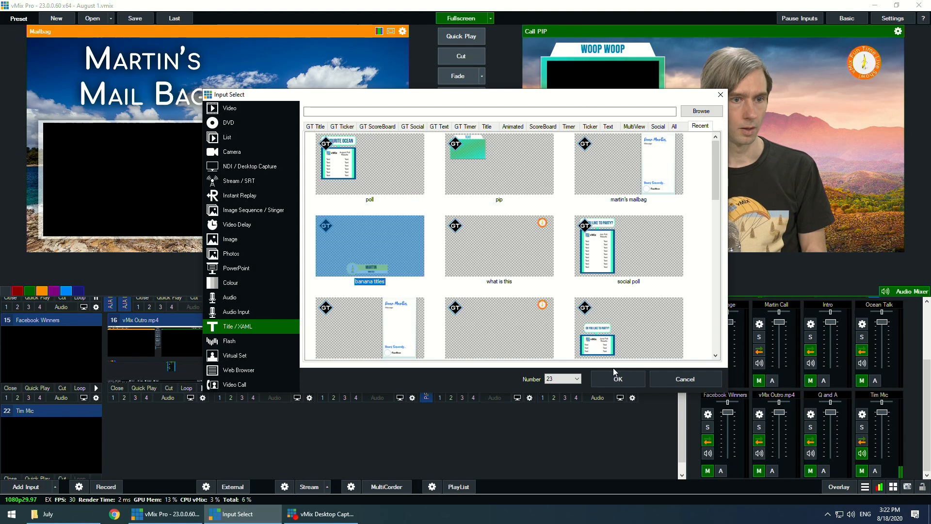
left_click(598, 291)
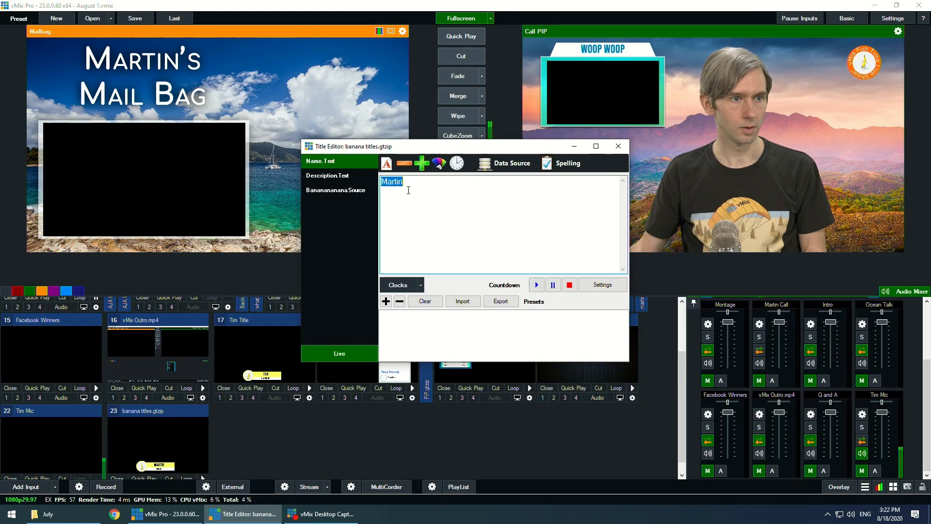
left_click(340, 175)
left_click(346, 164)
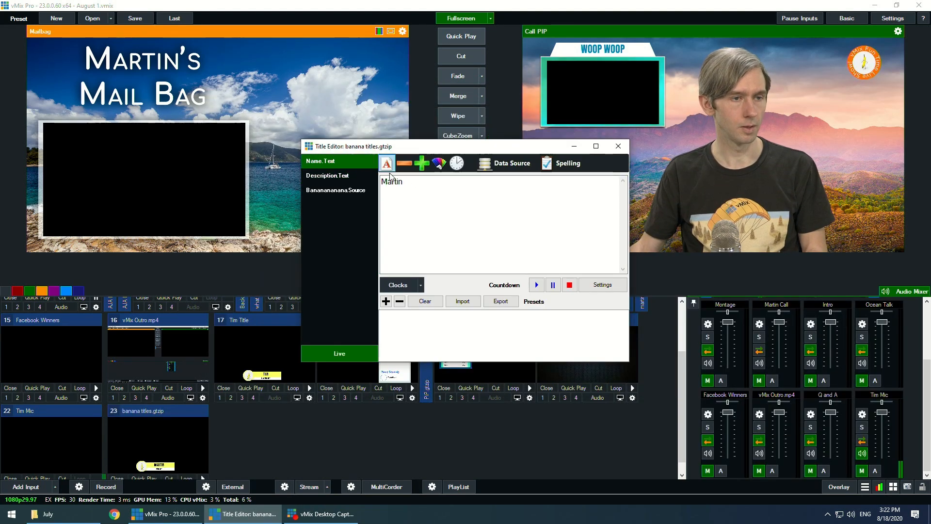
left_click(619, 146)
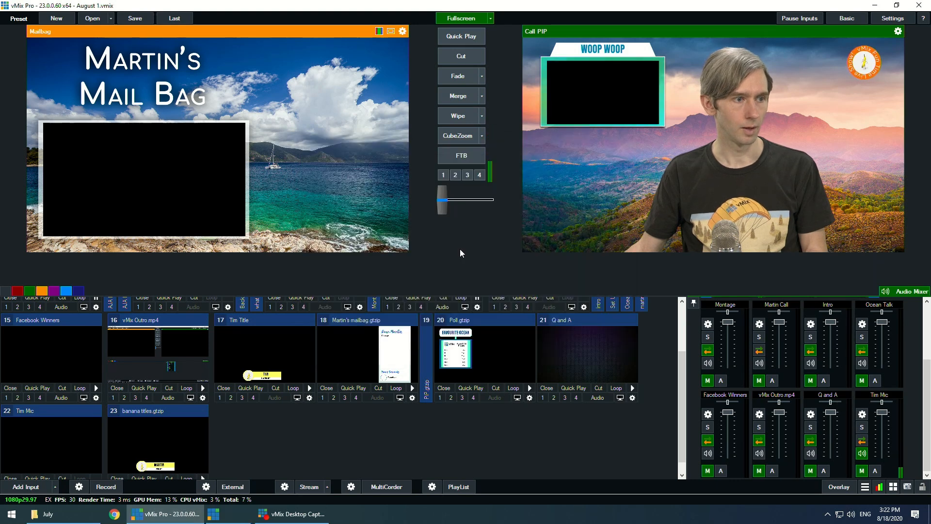
Rename the banana titles input (23) with the presenter's first name followed by "title", and close its input settings
scroll(222, 433, "down", 1)
left_click(202, 474)
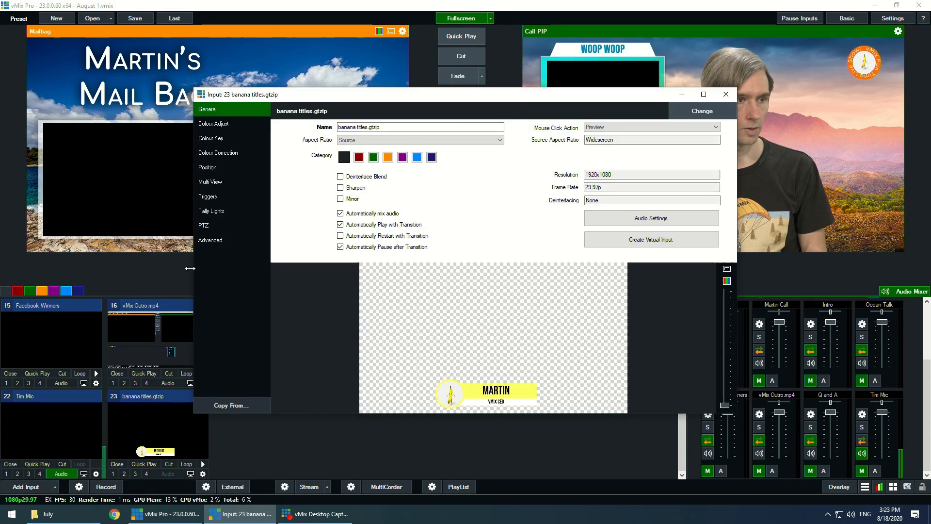
left_click_drag(390, 128, 291, 130)
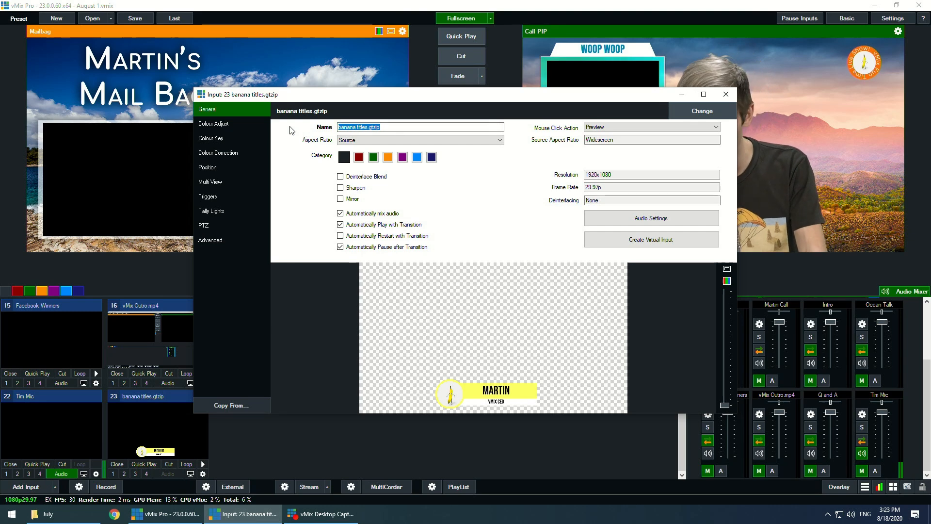
type("Martin title")
left_click(726, 94)
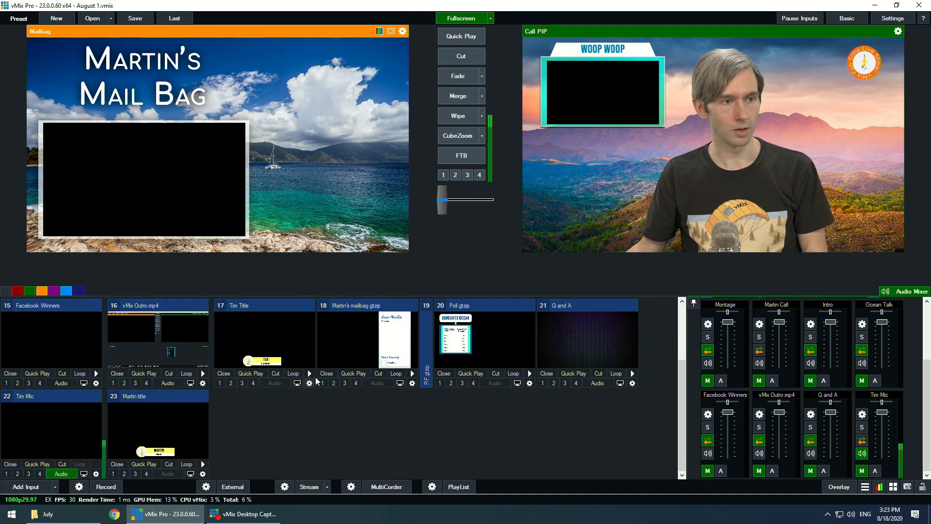
Look over the show's inputs in the input list, from Camera1 through the title and Q and A inputs
scroll(374, 401, "up", 1)
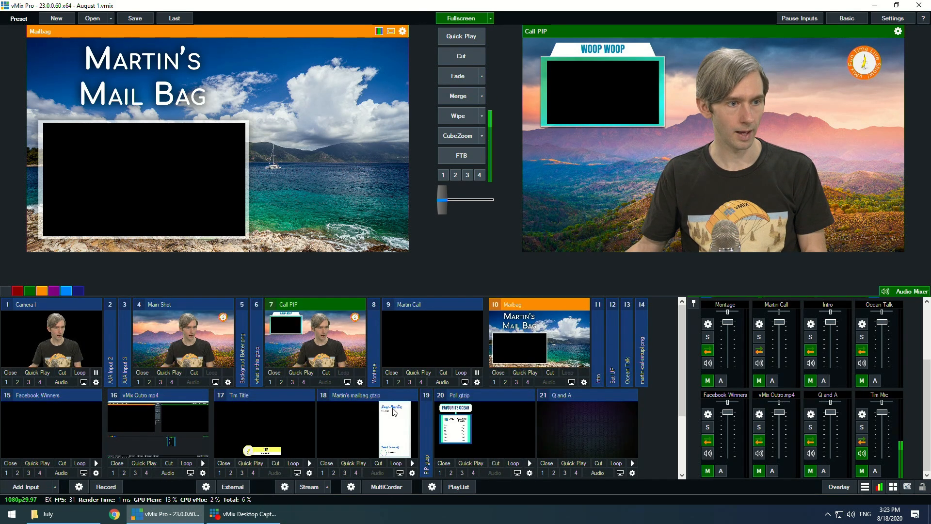
scroll(378, 427, "down", 1)
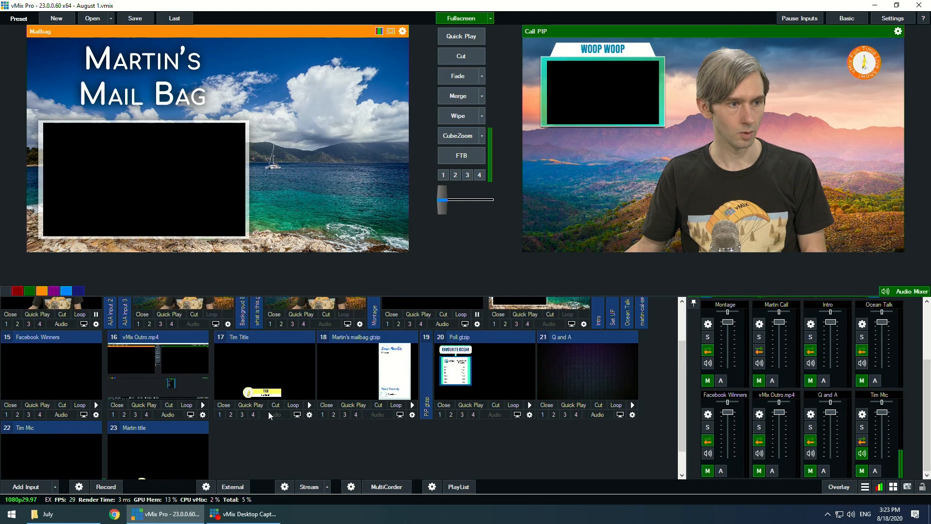
scroll(300, 413, "up", 1)
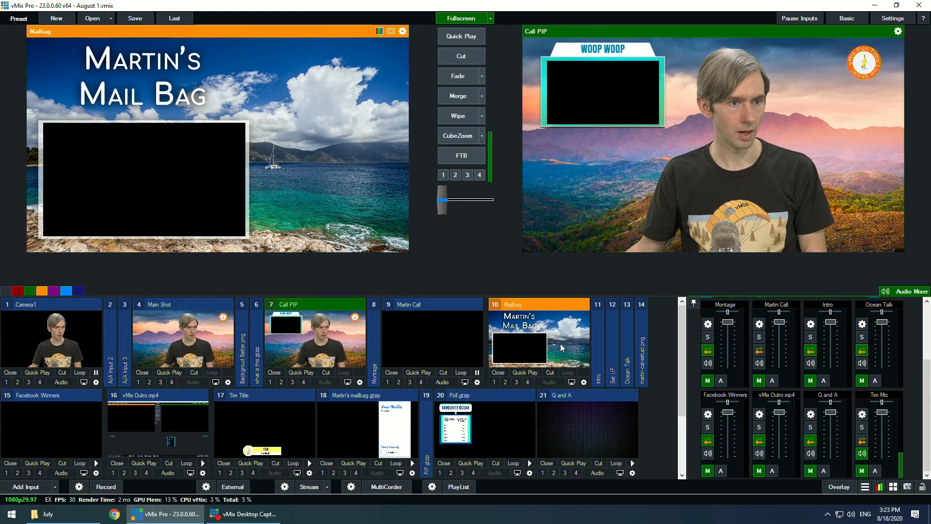
left_click(459, 76)
scroll(410, 369, "down", 1)
scroll(397, 384, "up", 1)
scroll(362, 405, "down", 1)
left_click(356, 383)
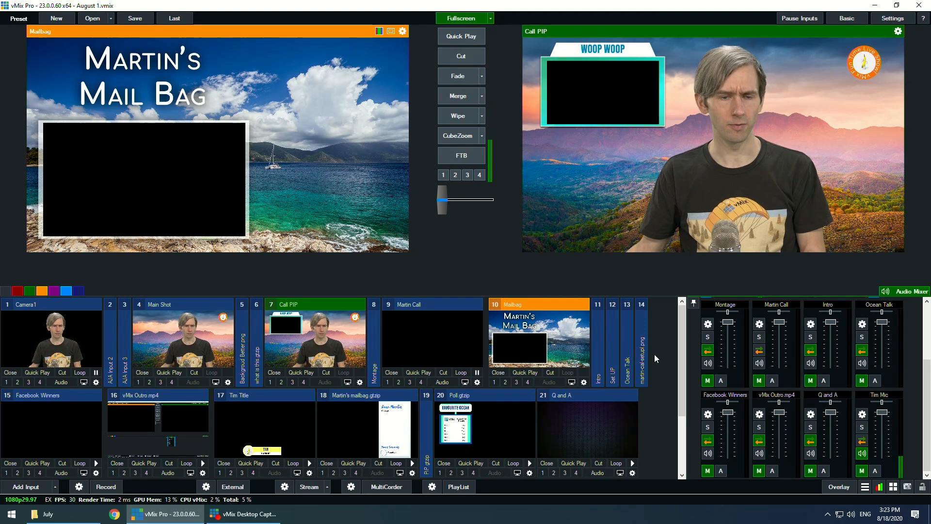
Open the Poll.gtzip title for editing, look through its result and choice text fields, and close the title editor
scroll(653, 360, "down", 1)
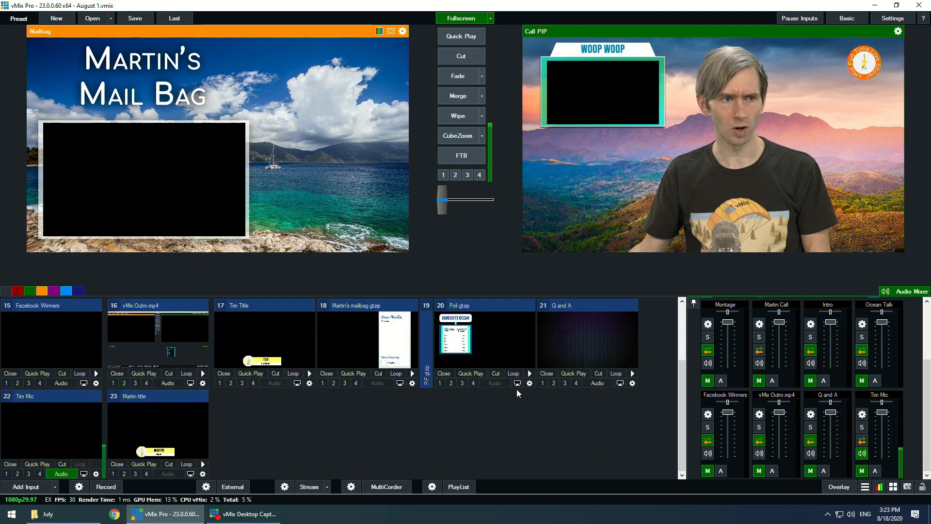
right_click(515, 348)
left_click(533, 355)
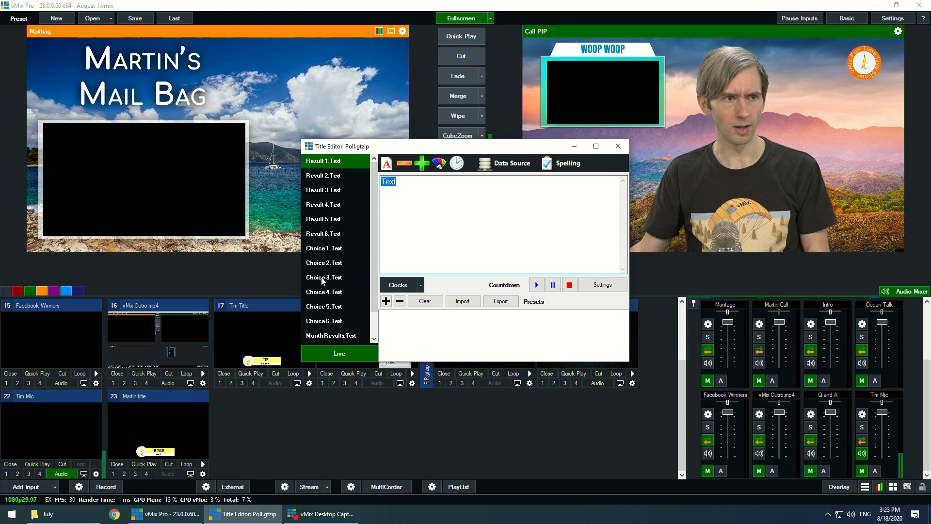
scroll(343, 211, "down", 1)
scroll(320, 267, "up", 1)
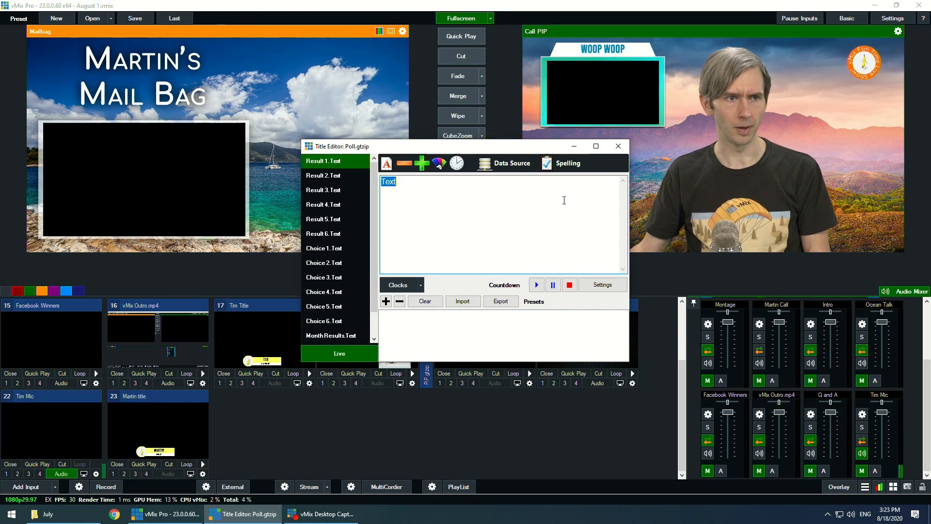
left_click(619, 146)
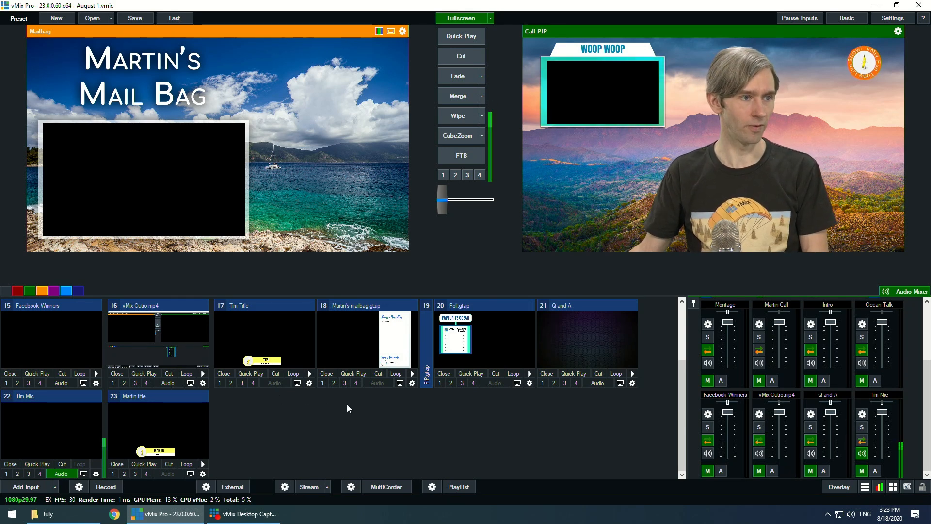
Expand the collapsed Set UP input (12) in the input list and put it in preview
scroll(375, 431, "up", 2)
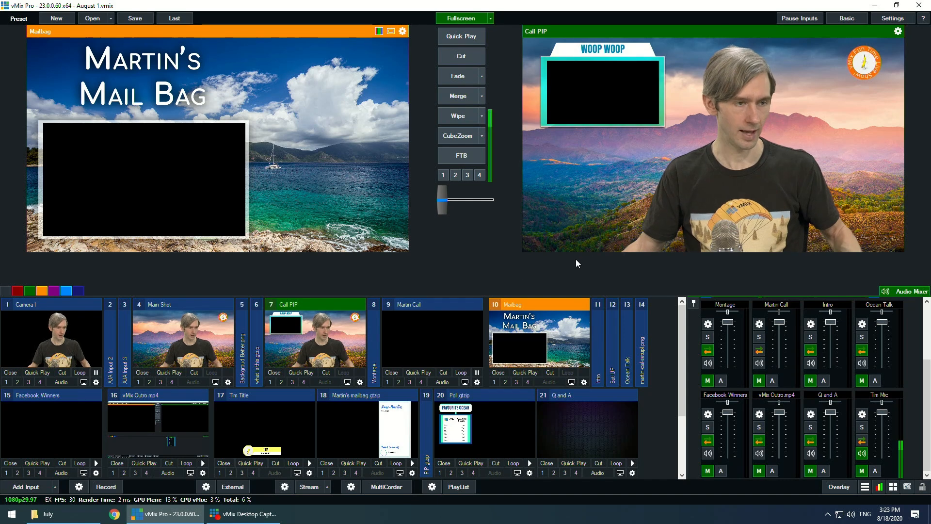
scroll(398, 356, "down", 1)
scroll(343, 361, "up", 1)
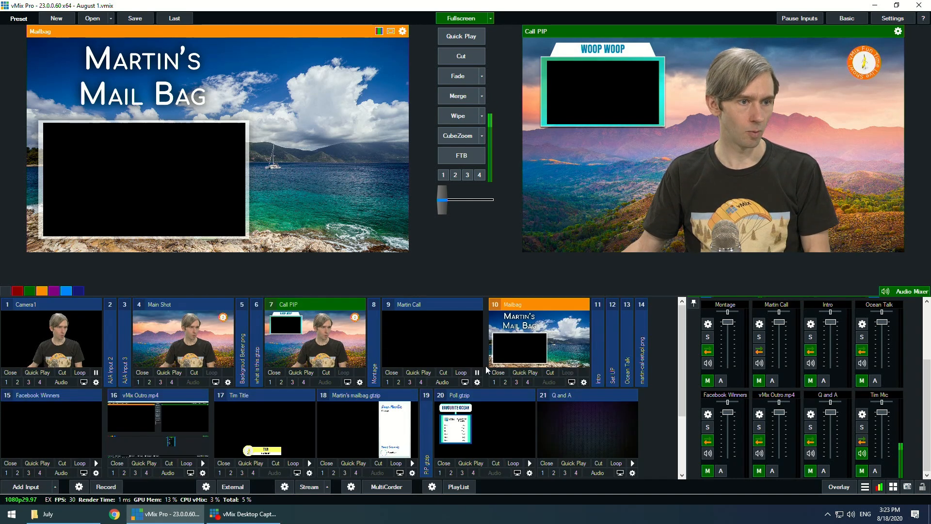
double_click(614, 372)
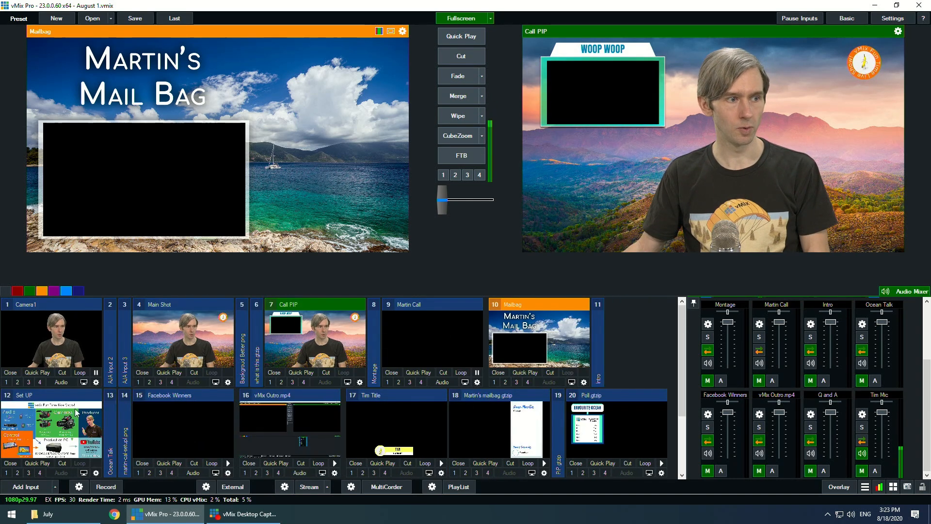
left_click(68, 426)
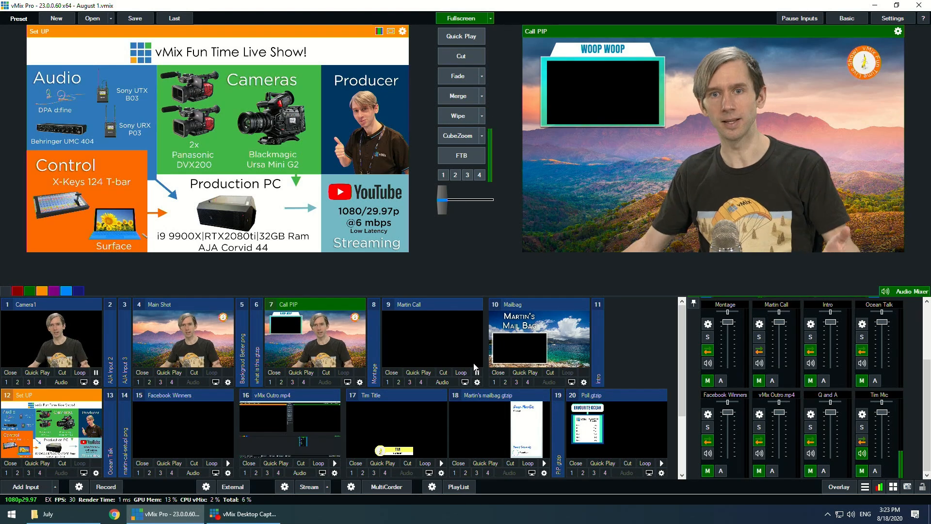
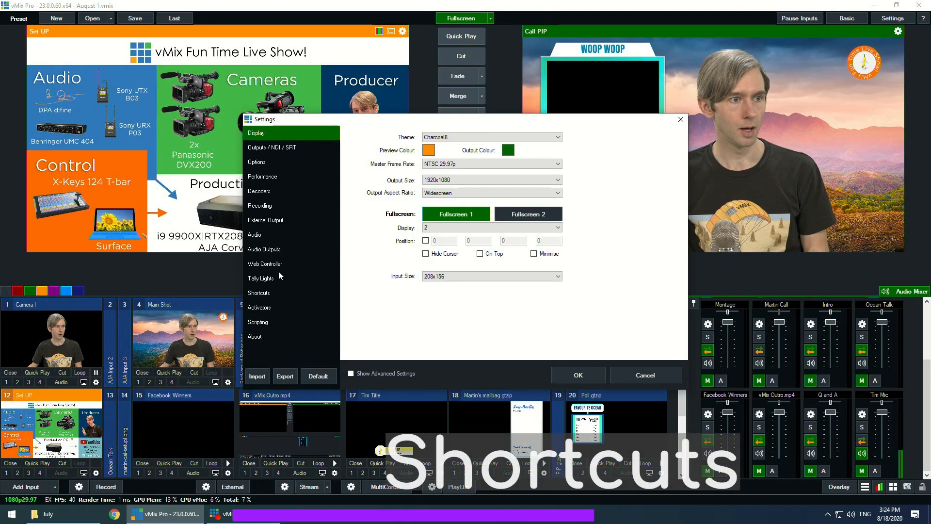
Start a new shortcut in the settings and assign the controller's MIDINoteOn channel 1, note 1 as its control
left_click(268, 293)
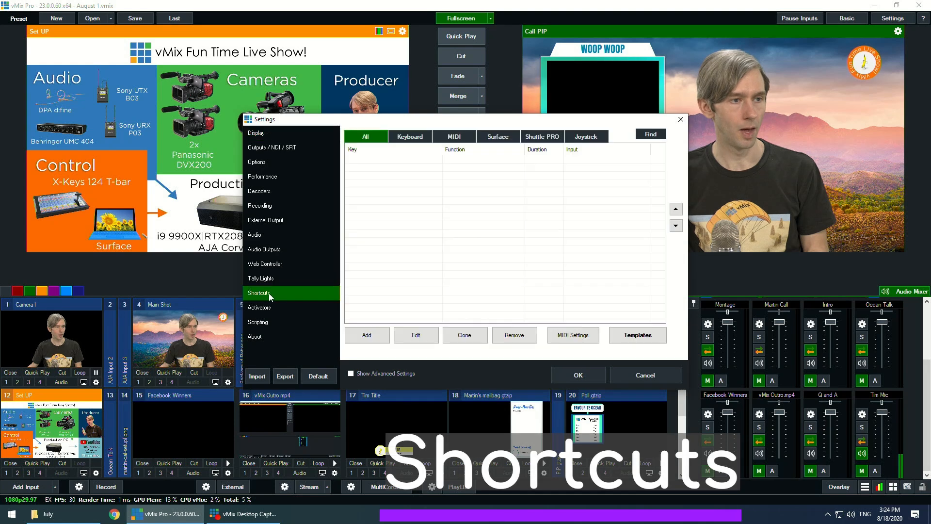
left_click(367, 335)
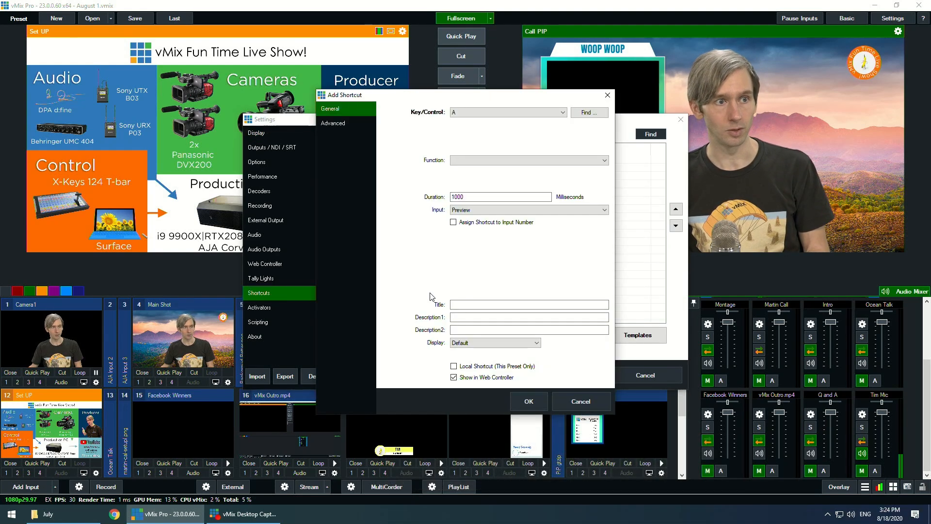
left_click(591, 113)
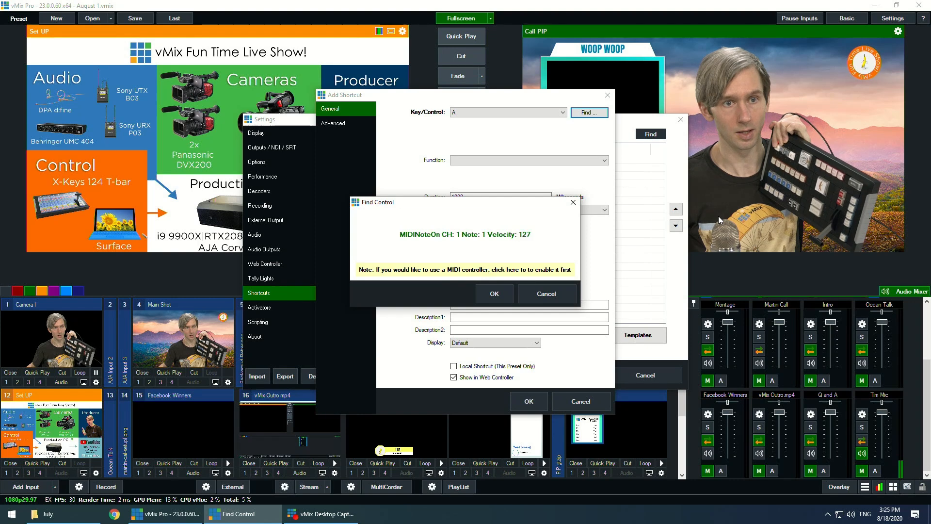
left_click(496, 292)
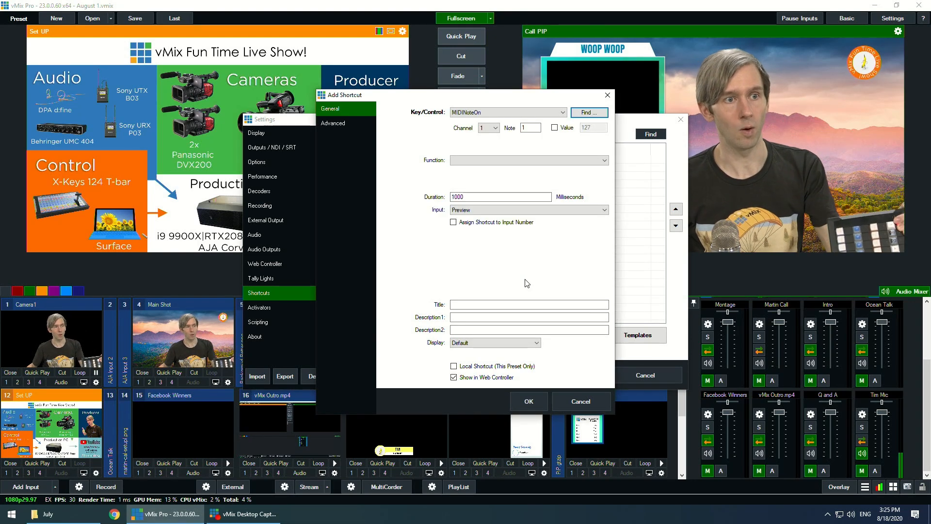
Set the shortcut to the Cut function on input 4 Main Shot, make it local to this preset and save it
left_click(484, 161)
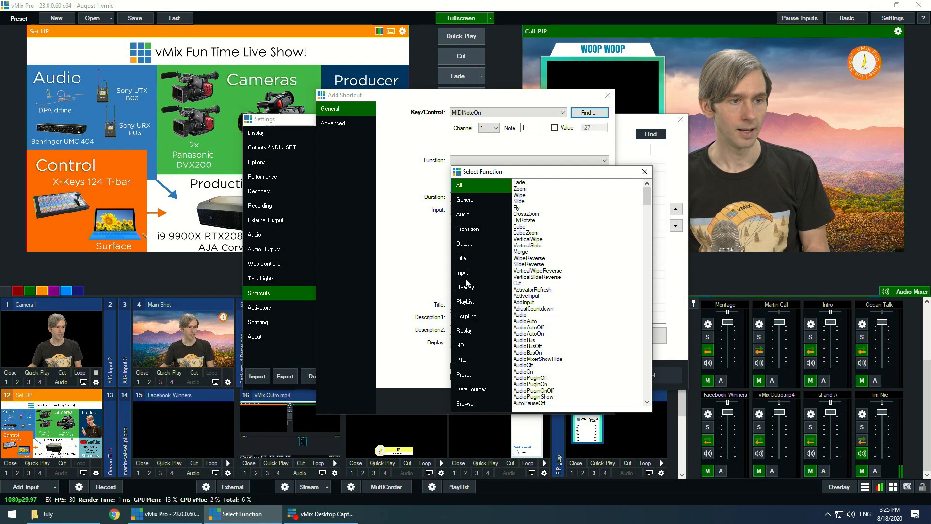
double_click(518, 284)
left_click(479, 211)
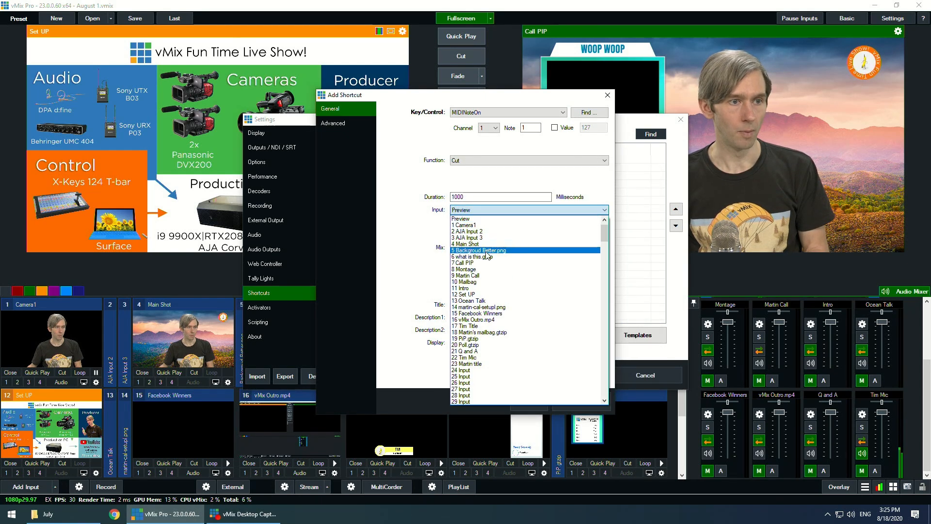
left_click(467, 244)
left_click(464, 304)
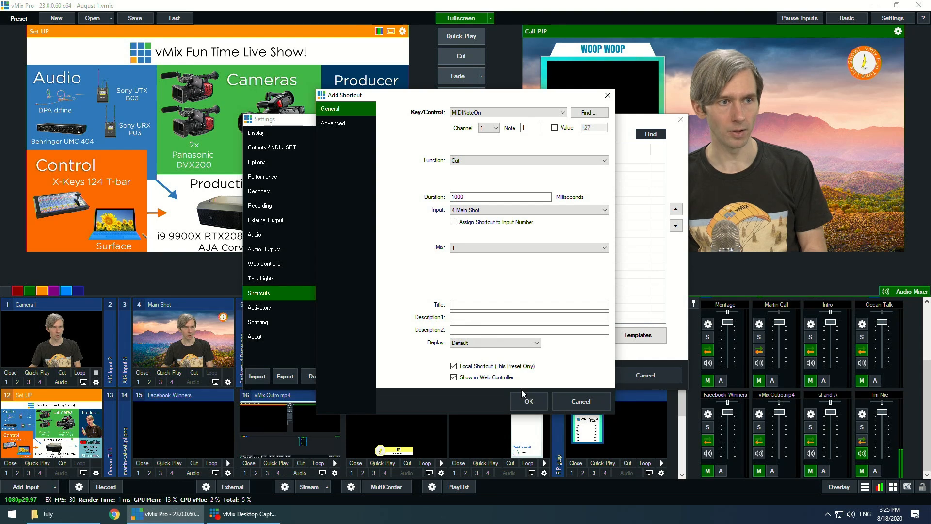
left_click(532, 404)
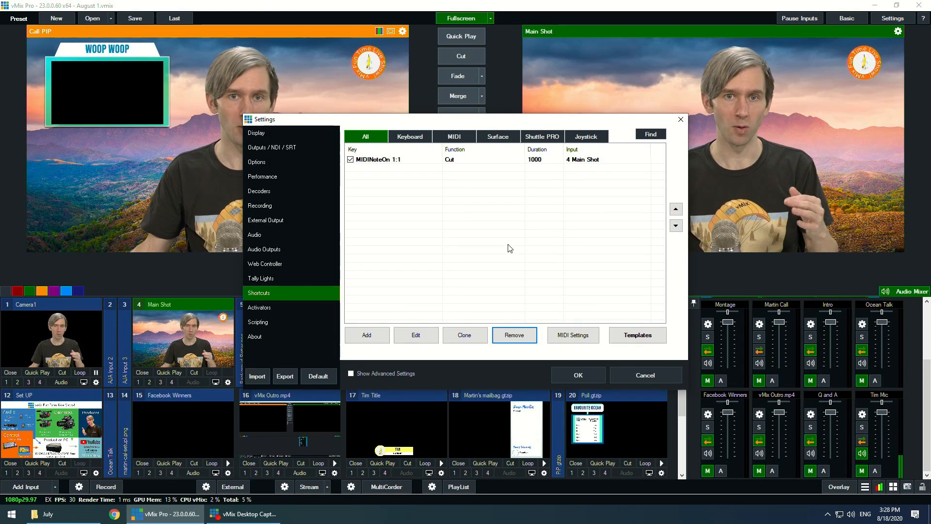
Clone the Main Shot shortcut and reassign the copy to MIDI note 9 with input 7 Call PIP
left_click(410, 163)
left_click(476, 341)
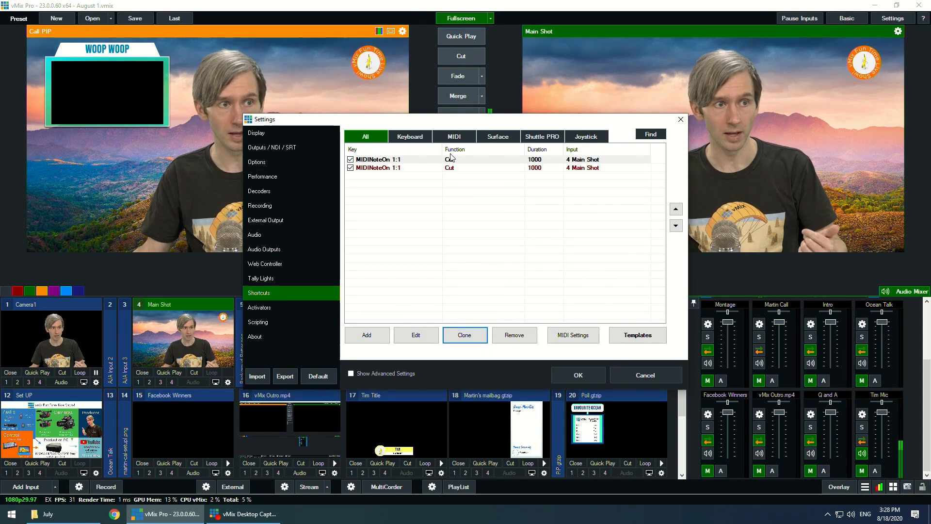
left_click(410, 168)
left_click(416, 334)
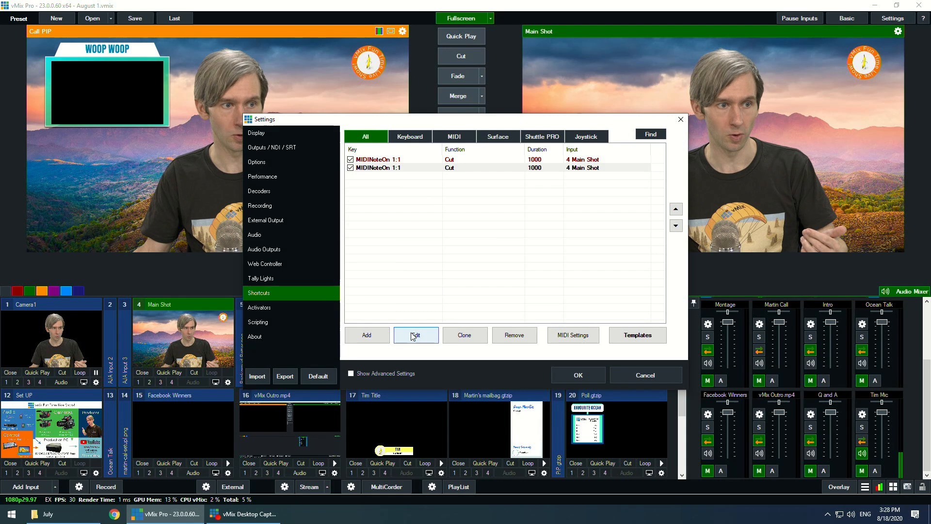
left_click(593, 113)
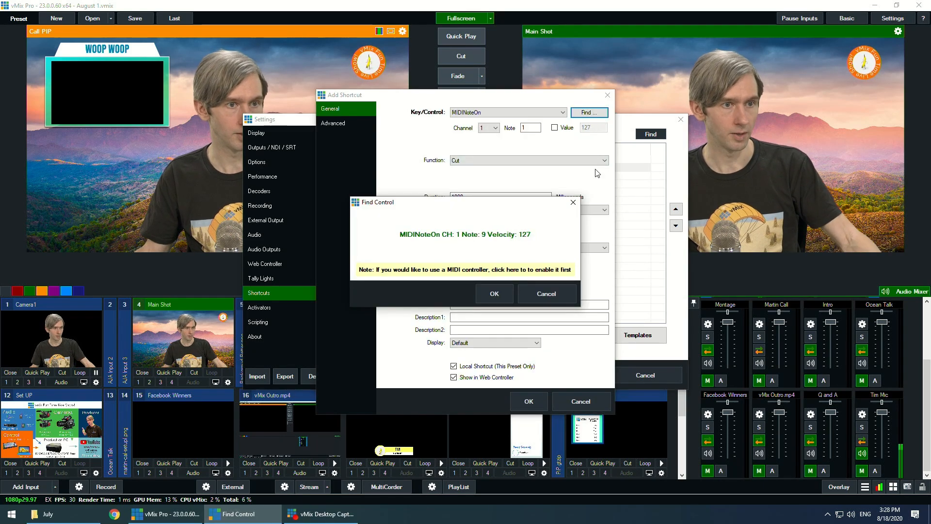
left_click(505, 293)
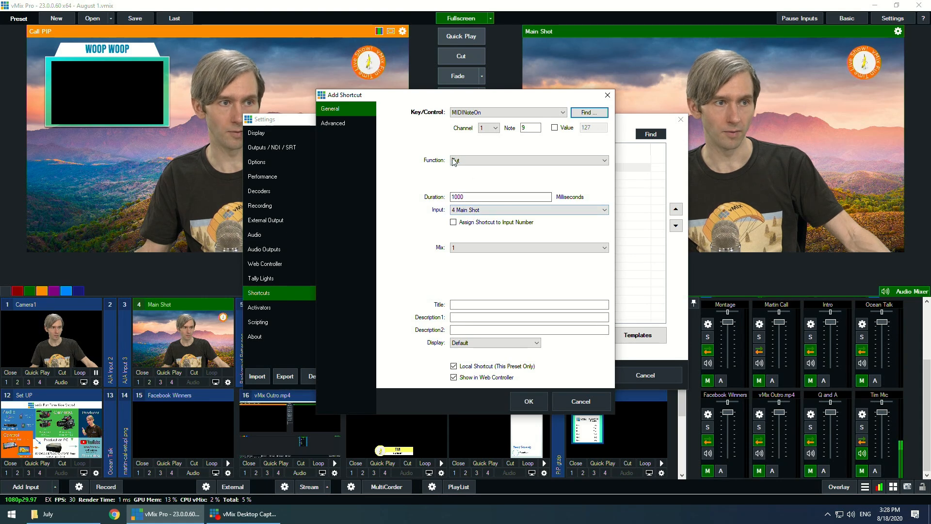
left_click(477, 210)
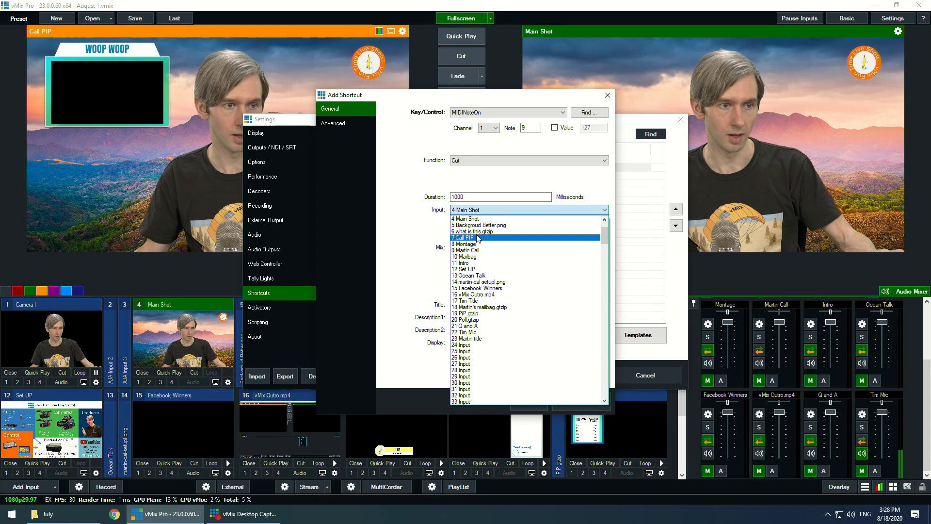
left_click(479, 238)
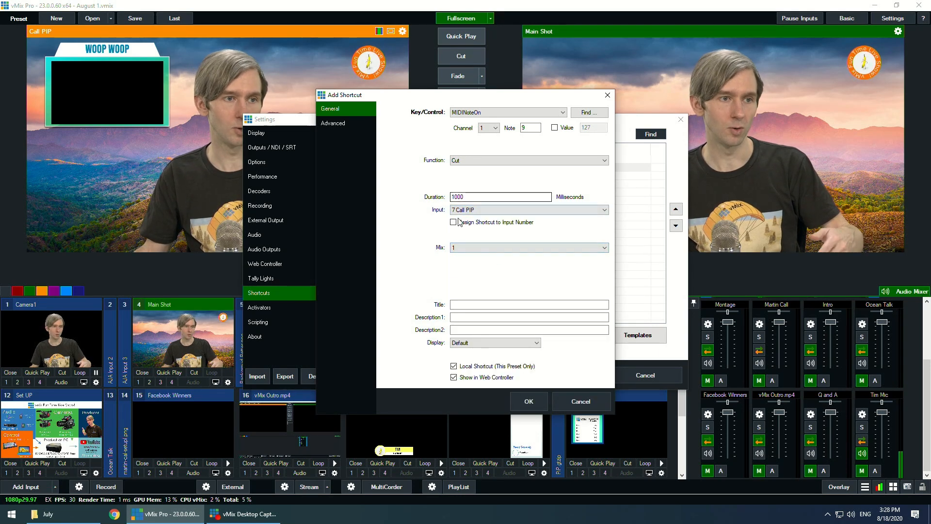
left_click(528, 401)
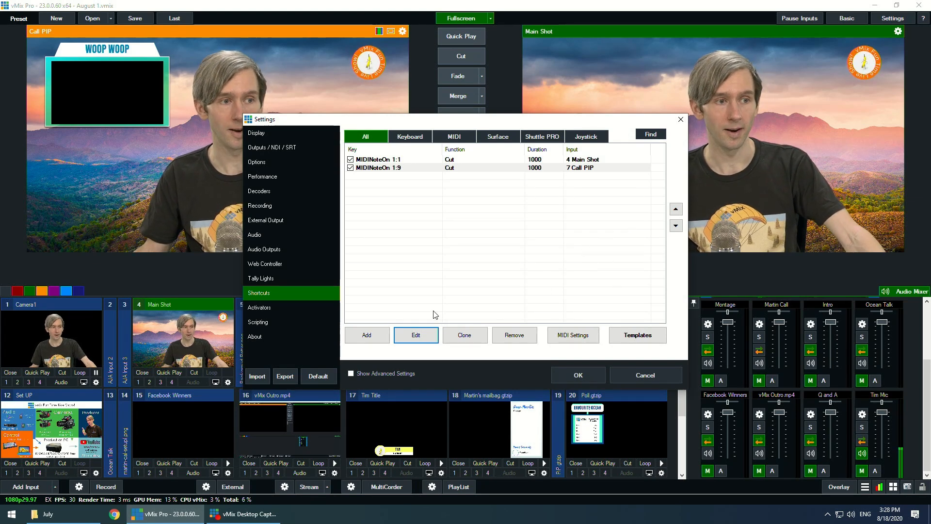
Add local Cut shortcuts on MIDI channel 1: note 25 for the video call input (9) and note 17 for input 10 Mailbag
left_click(372, 339)
left_click(595, 114)
left_click(500, 160)
left_click(519, 242)
left_click(513, 210)
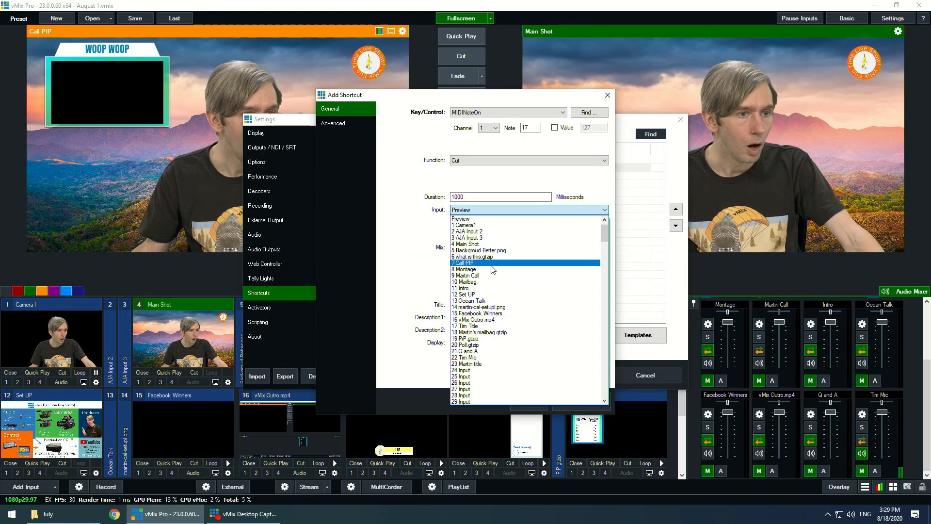
left_click(499, 263)
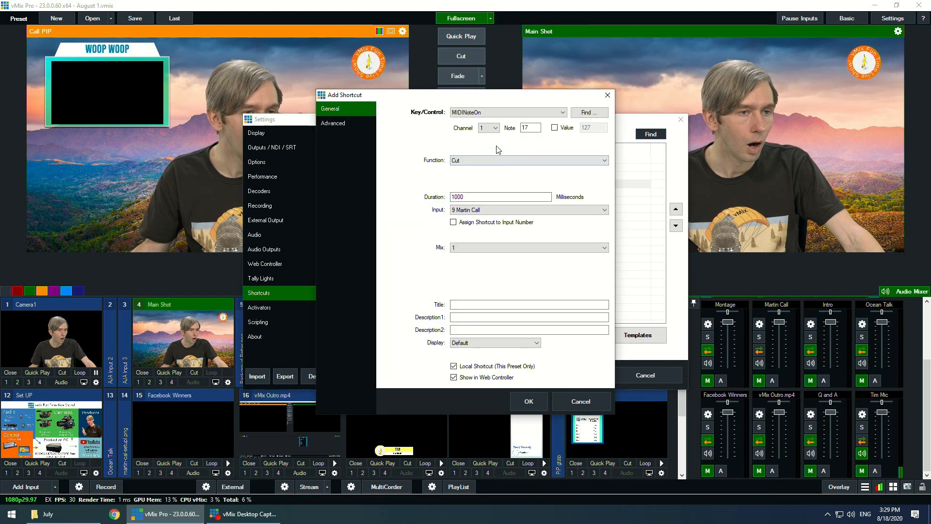
left_click(495, 210)
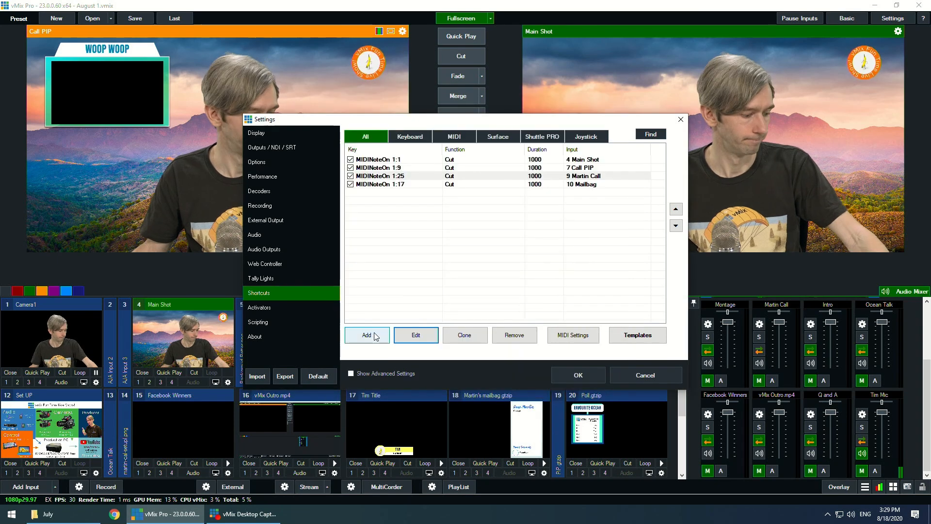
Add a local shortcut on MIDINoteOn channel 1, note 3 that toggles OverlayInput1 with the host's name title (input 17)
left_click(367, 335)
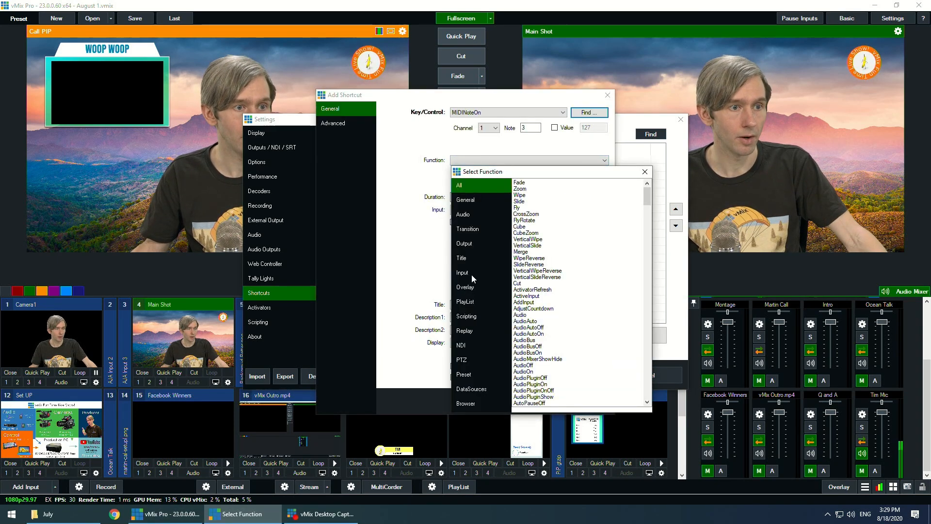
left_click(473, 287)
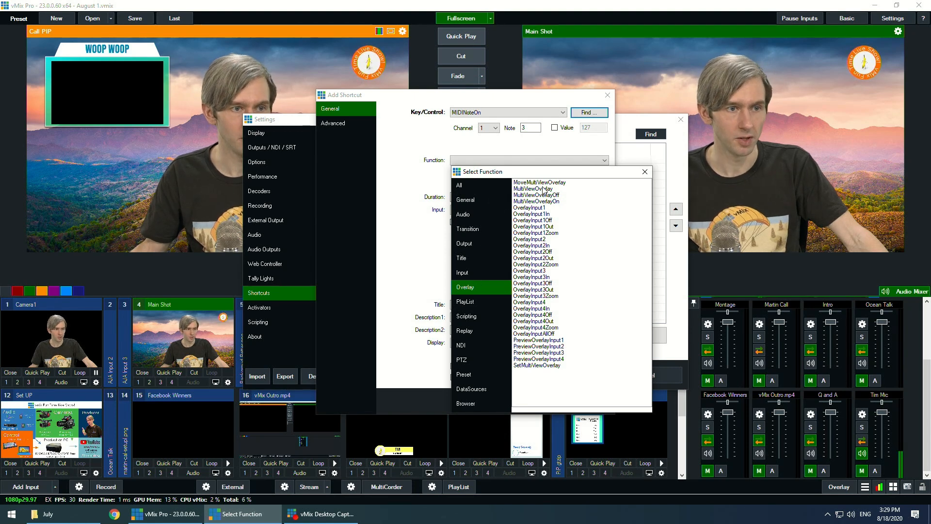
double_click(540, 209)
left_click(538, 210)
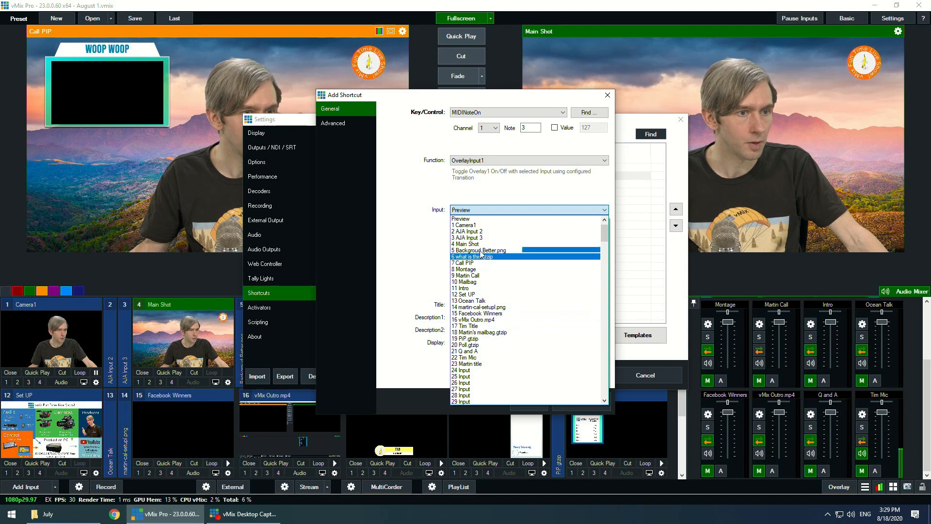
left_click(482, 326)
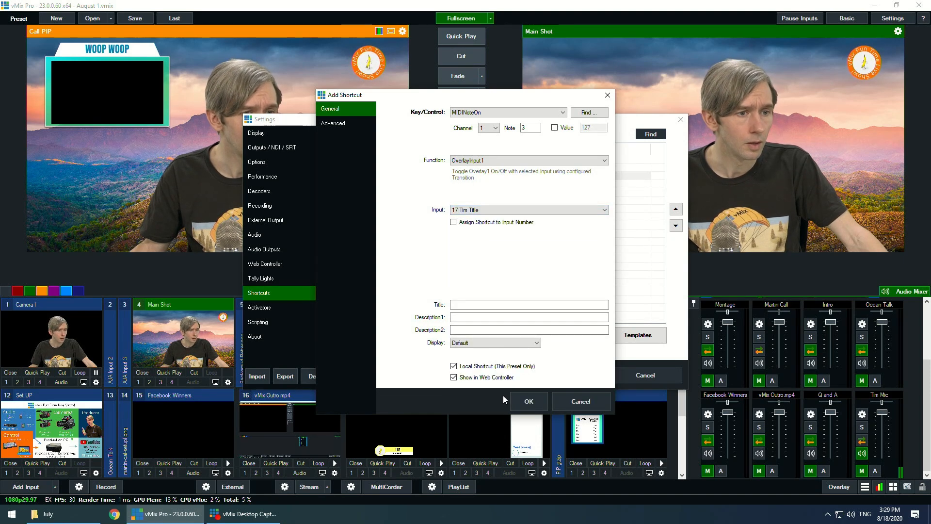
left_click(526, 403)
Clone the OverlayInput1 title shortcut and reassign the copy to MIDI note 11 with the guest's name title (input 23)
left_click(461, 335)
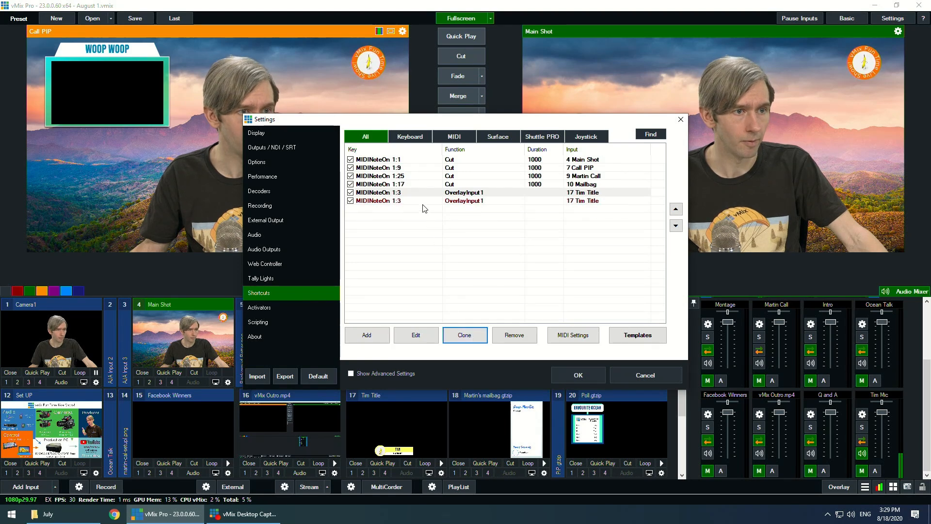
left_click(415, 334)
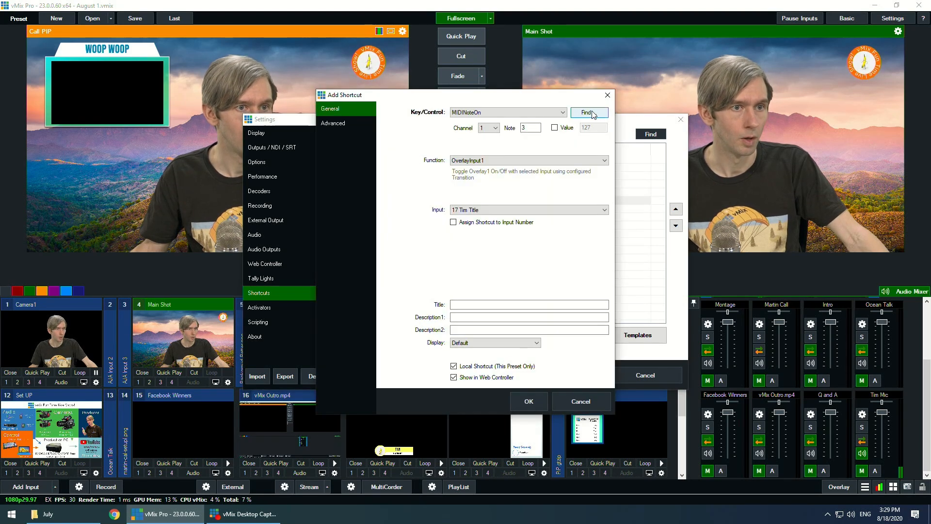
left_click(589, 112)
left_click(499, 294)
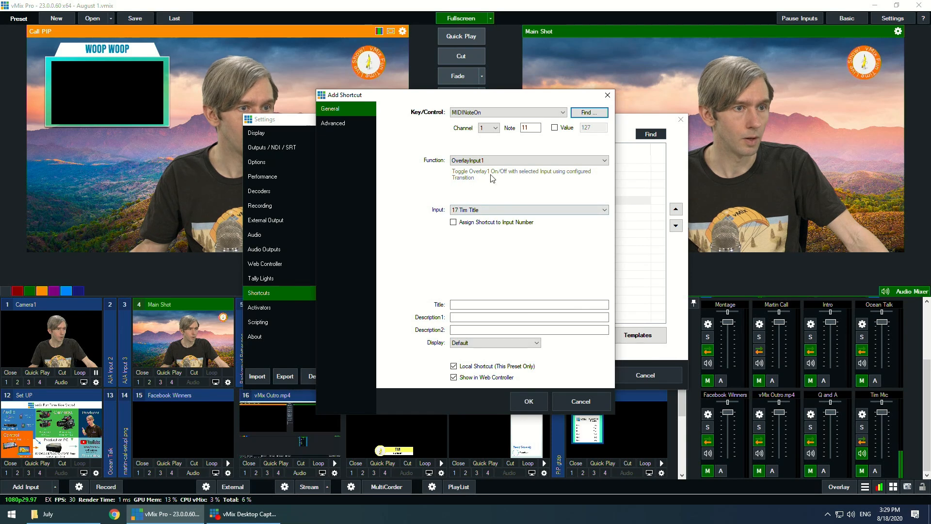
left_click(485, 212)
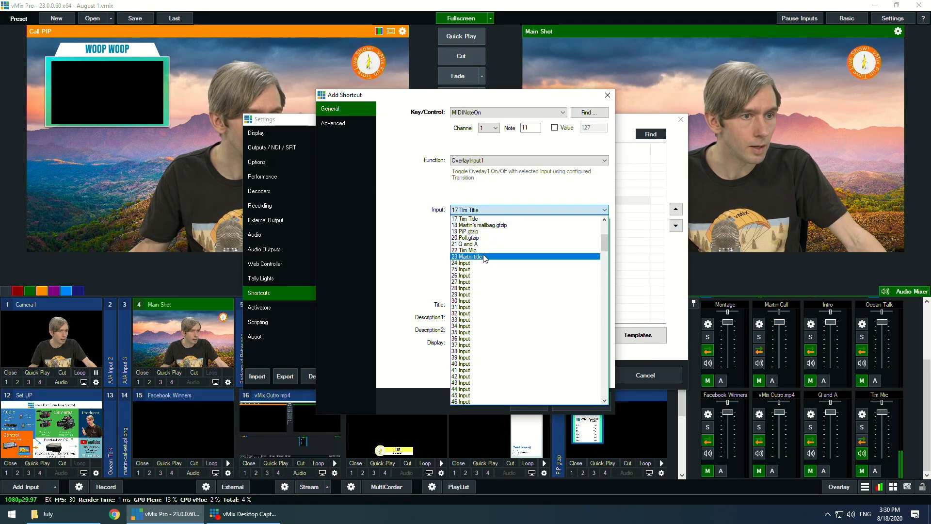
left_click(494, 261)
left_click(529, 402)
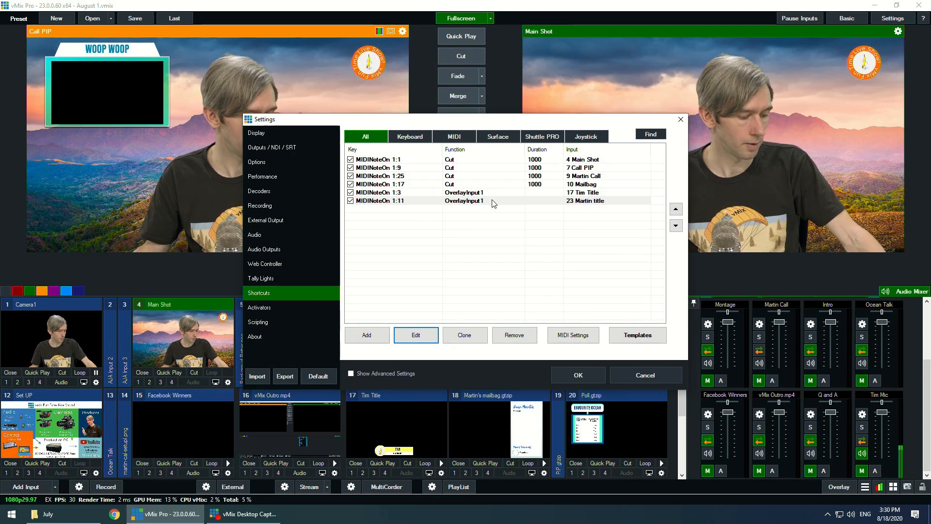
Add a local Cut shortcut on MIDINoteOn channel 1, note 5 for input 13 Ocean Talk
left_click(367, 335)
left_click(592, 111)
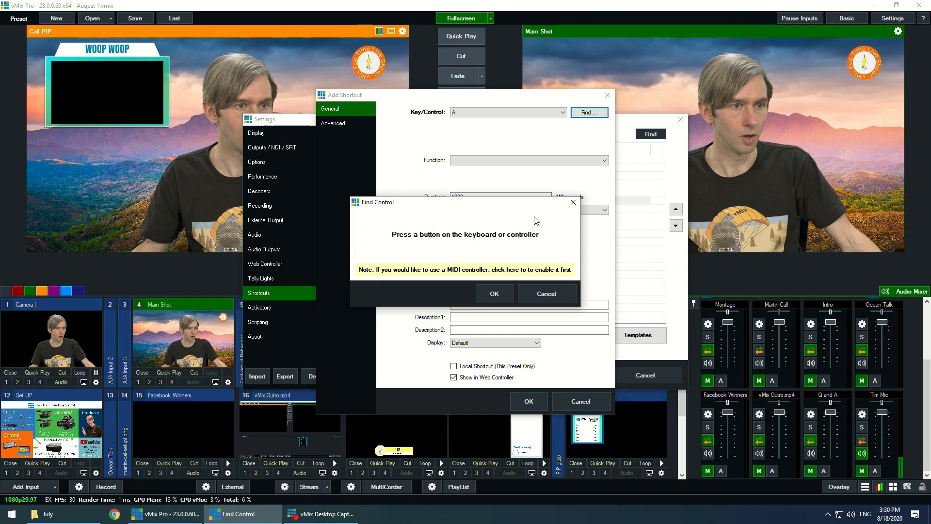
left_click(502, 289)
left_click(526, 160)
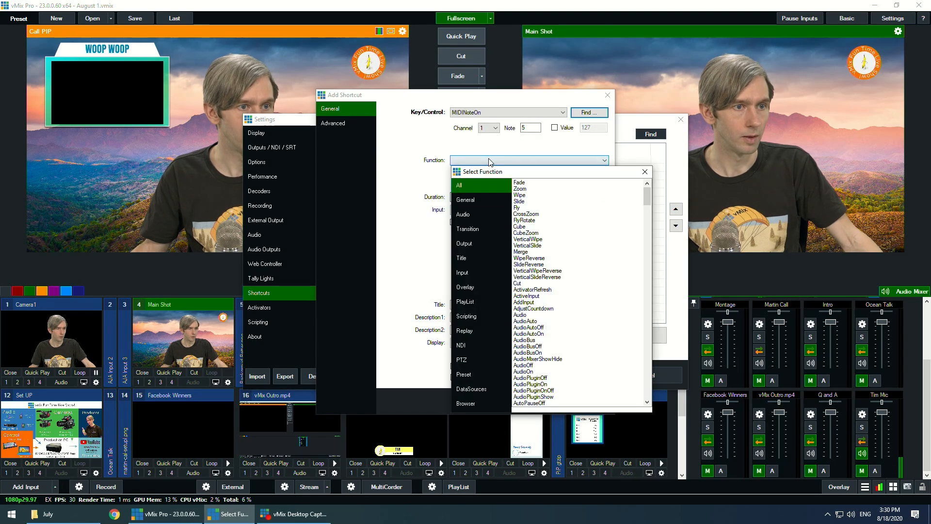
double_click(517, 283)
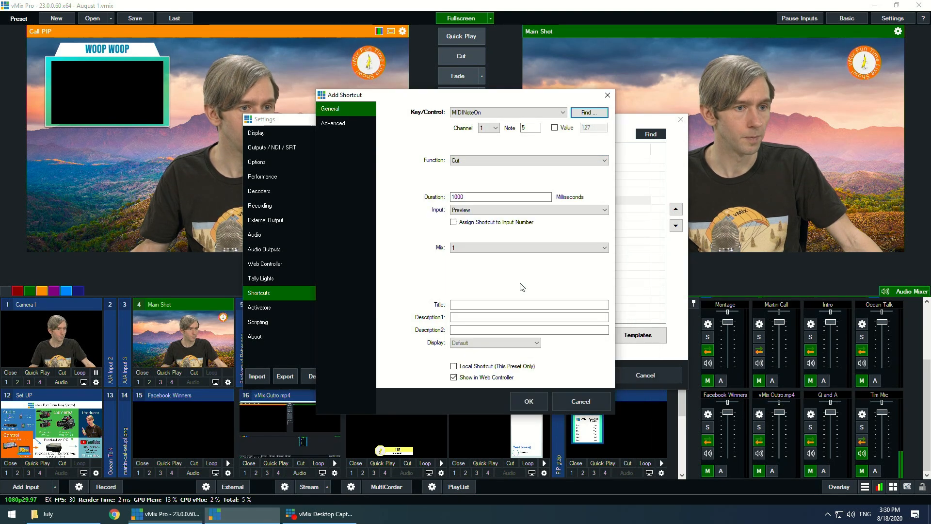
left_click(470, 210)
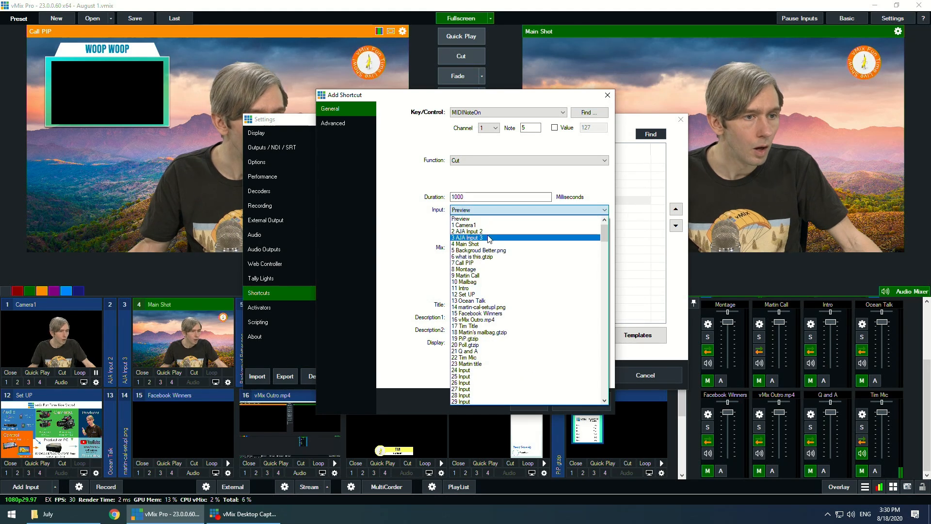
left_click(488, 302)
left_click(529, 403)
Clone the Ocean Talk shortcut and reassign the copy to MIDI note 13, cutting to input 15 Facebook Winners
left_click(469, 336)
left_click(418, 335)
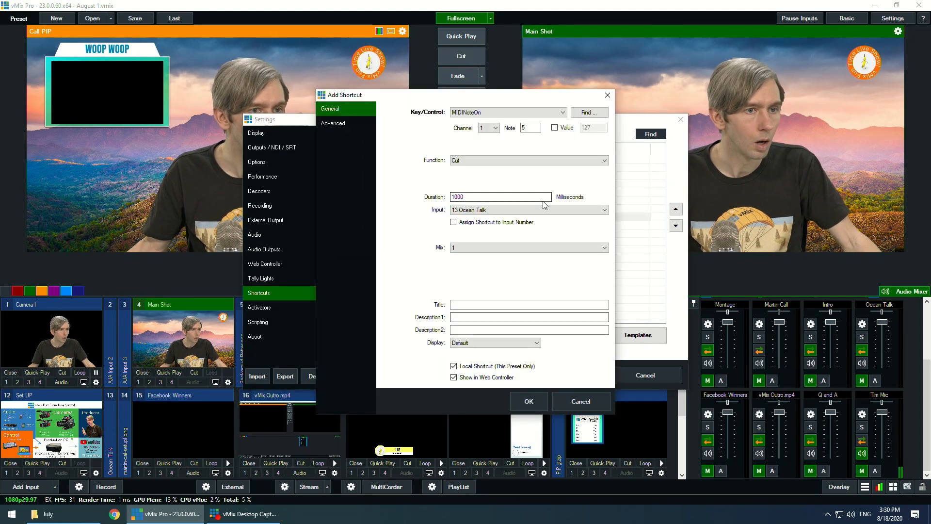
left_click(587, 113)
left_click(504, 293)
left_click(505, 160)
double_click(517, 284)
left_click(484, 211)
left_click(479, 315)
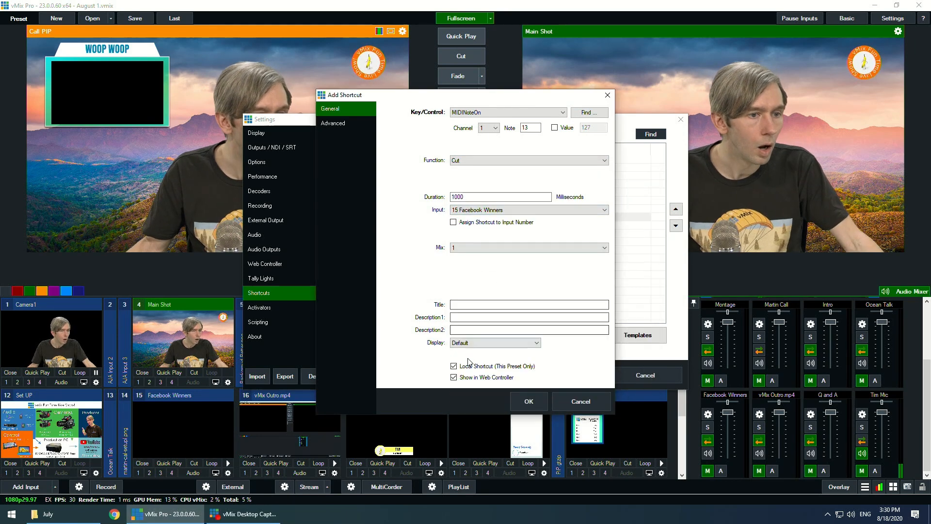
left_click(529, 402)
Add a local Cut shortcut on MIDINoteOn channel 1, note 45 for input 21 Q and A
left_click(365, 335)
left_click(588, 113)
left_click(503, 293)
left_click(510, 161)
double_click(518, 283)
left_click(478, 212)
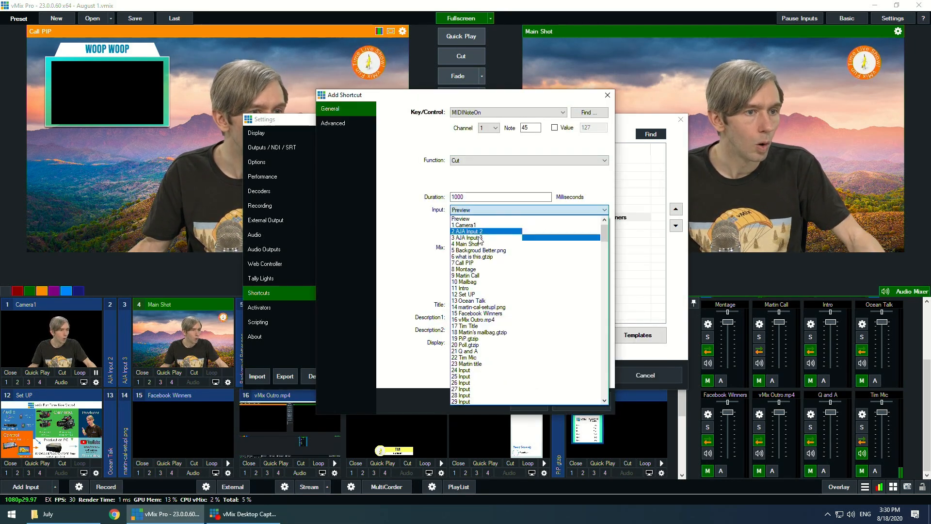
left_click(488, 352)
left_click(528, 401)
Clone the Q and A shortcut and reassign the copy to MIDI note 53 with input 16 vMix Outro.mp4
left_click(475, 336)
left_click(423, 334)
left_click(588, 112)
left_click(504, 293)
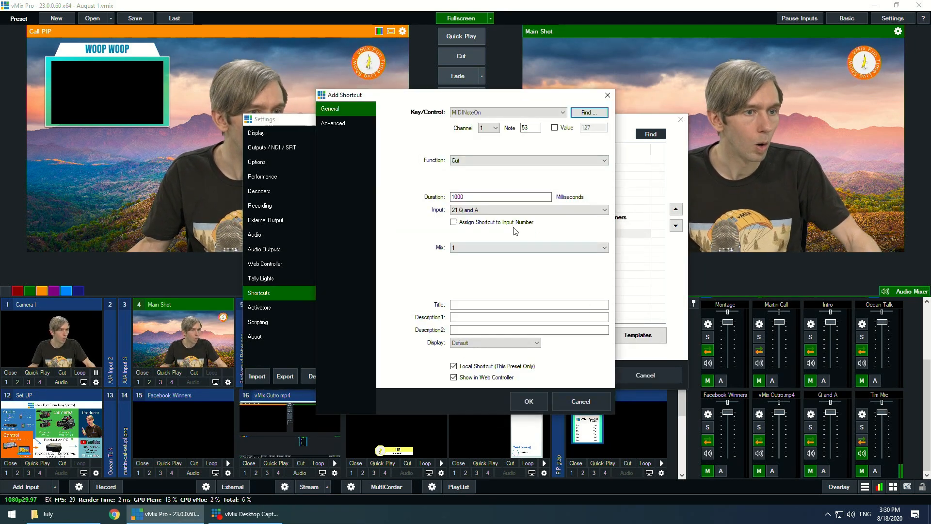
left_click(478, 212)
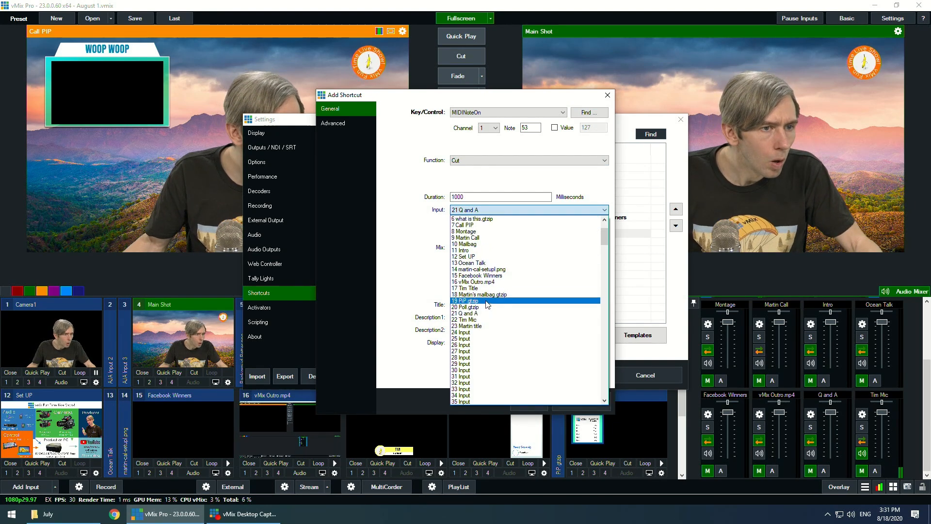
scroll(489, 291, "up", 1)
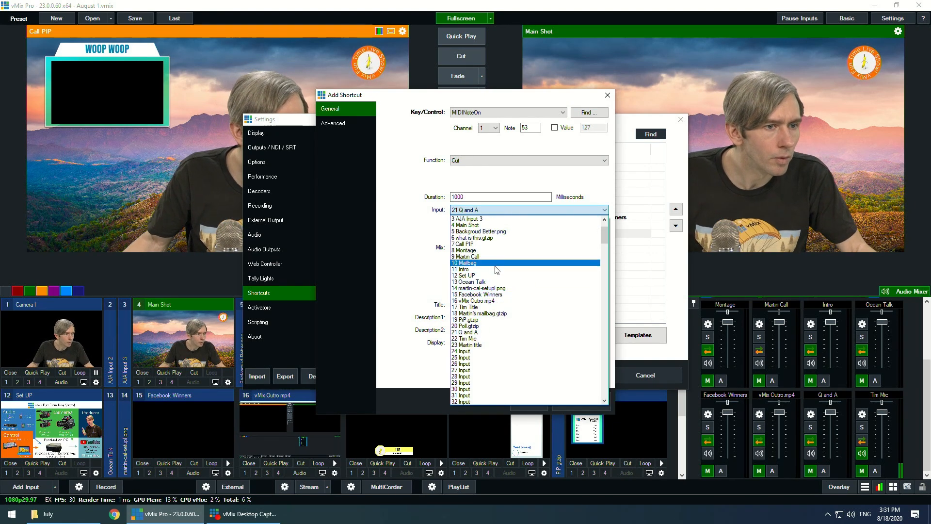
left_click(495, 301)
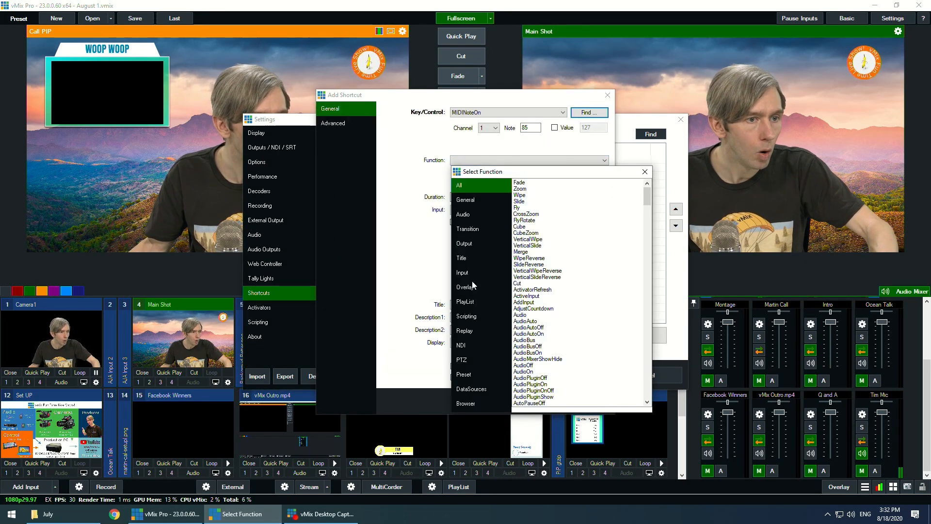
Set the new shortcut on MIDI note 85 to the Audio mute toggle for the host's microphone (input 22), local to this preset, and save it
left_click(558, 146)
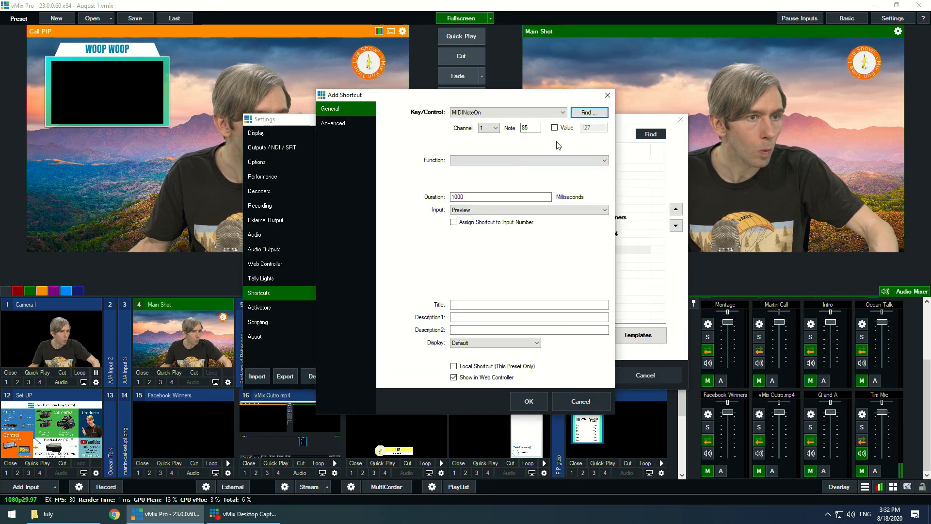
left_click(588, 113)
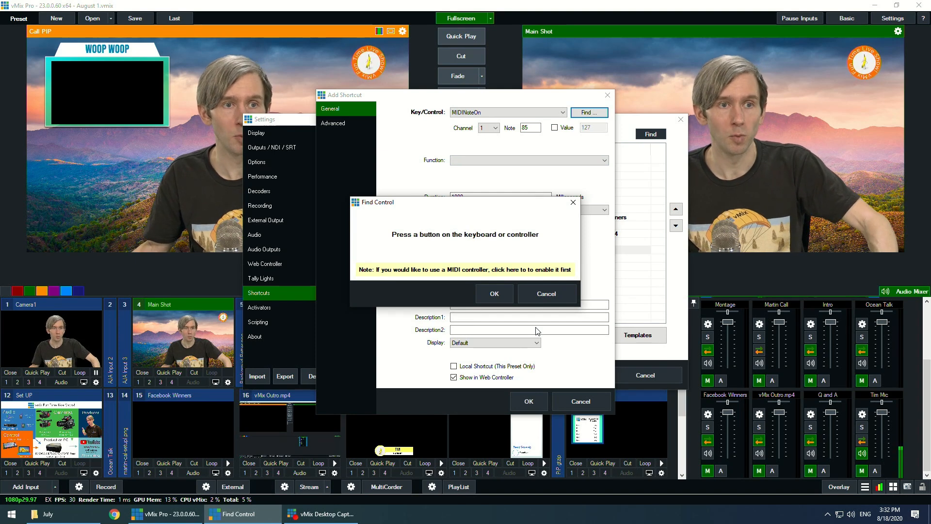
left_click(491, 294)
left_click(478, 161)
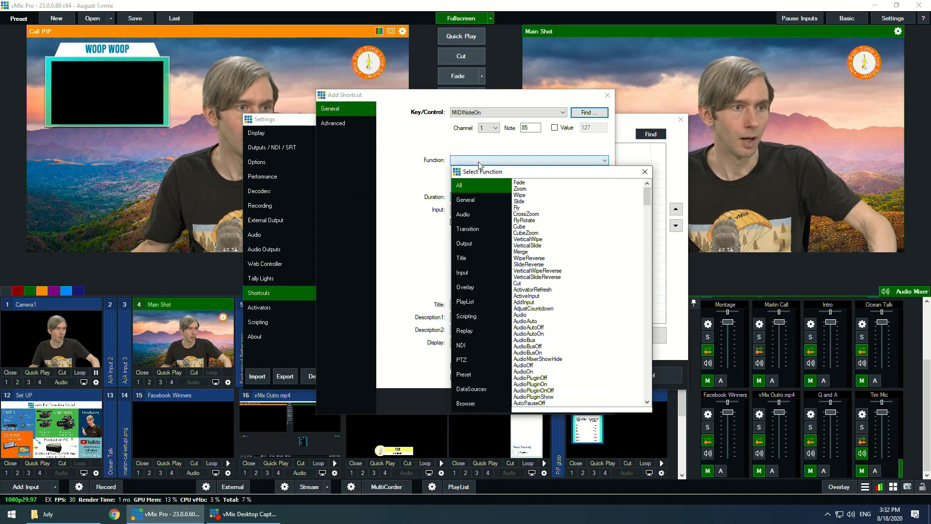
left_click(478, 213)
left_click(530, 184)
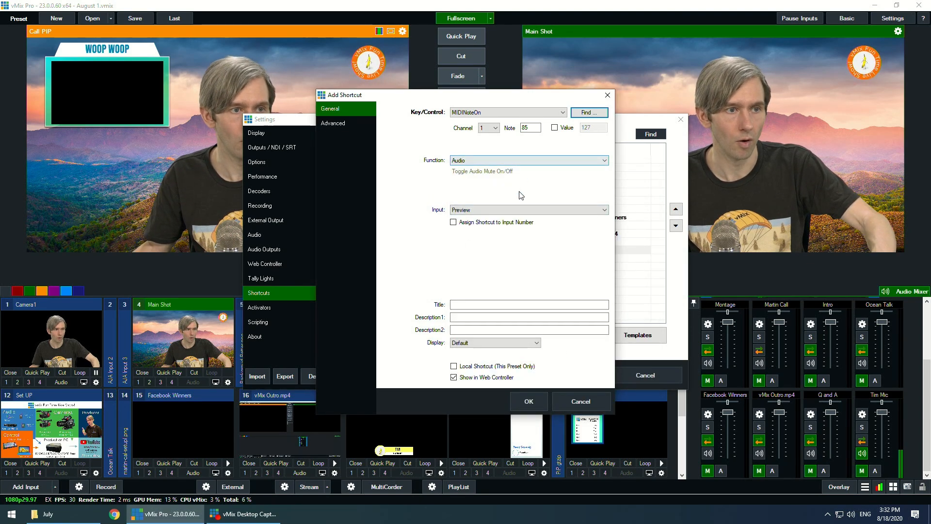
left_click(479, 213)
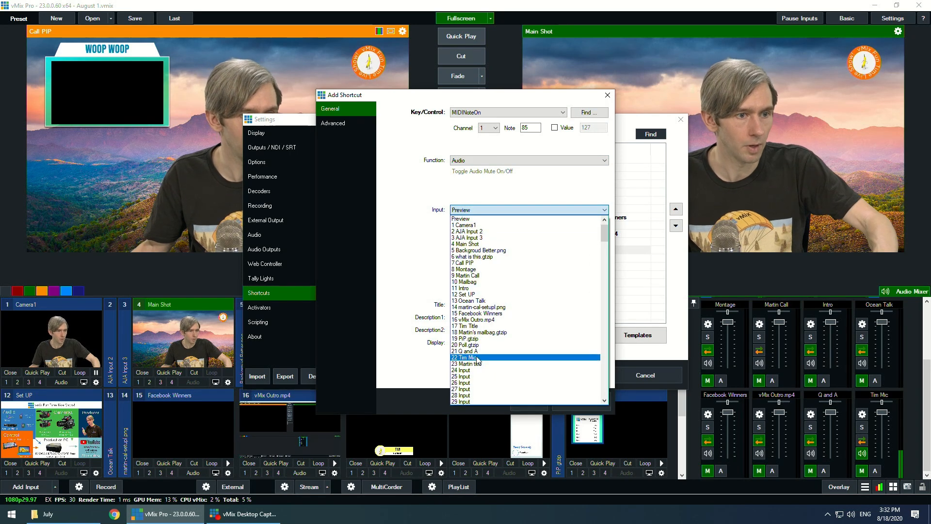
left_click(485, 356)
left_click(499, 367)
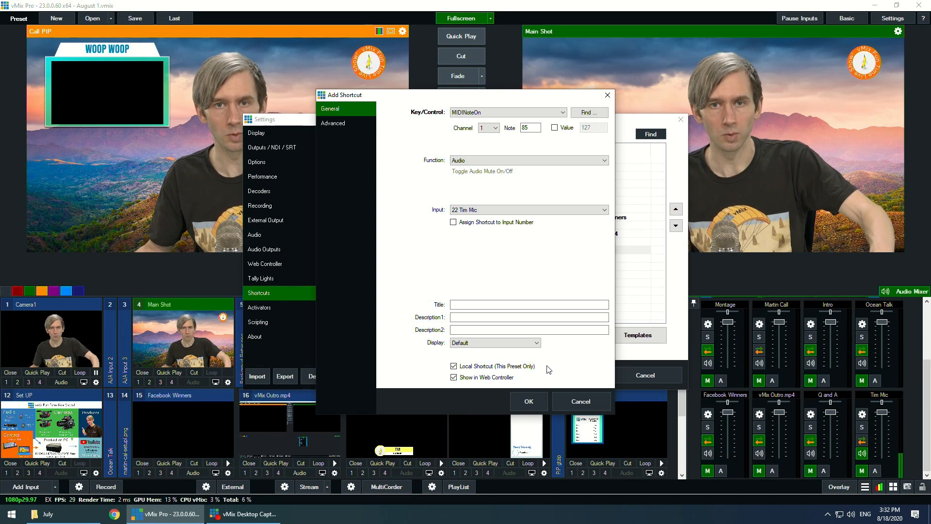
left_click(546, 397)
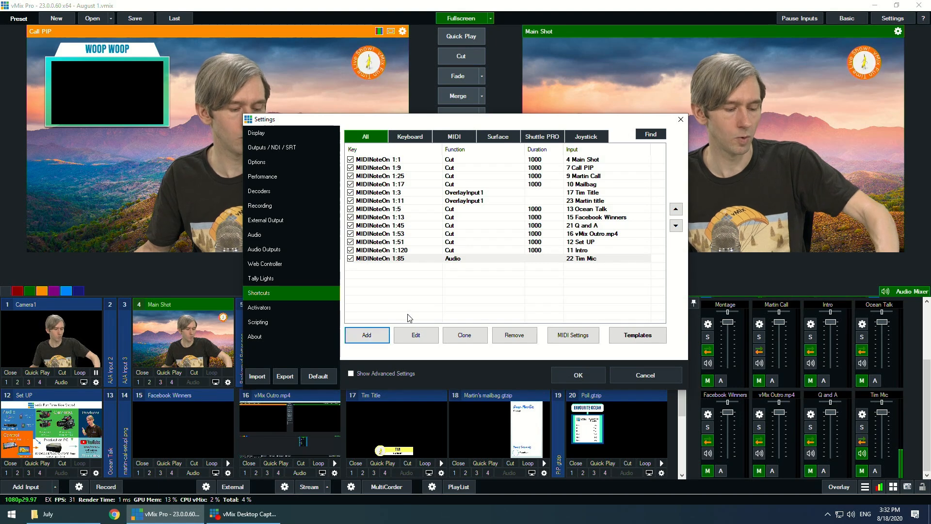
Clone the microphone Audio shortcut and reassign the copy to MIDI note 86 with the video call input (9)
left_click(416, 258)
left_click(464, 338)
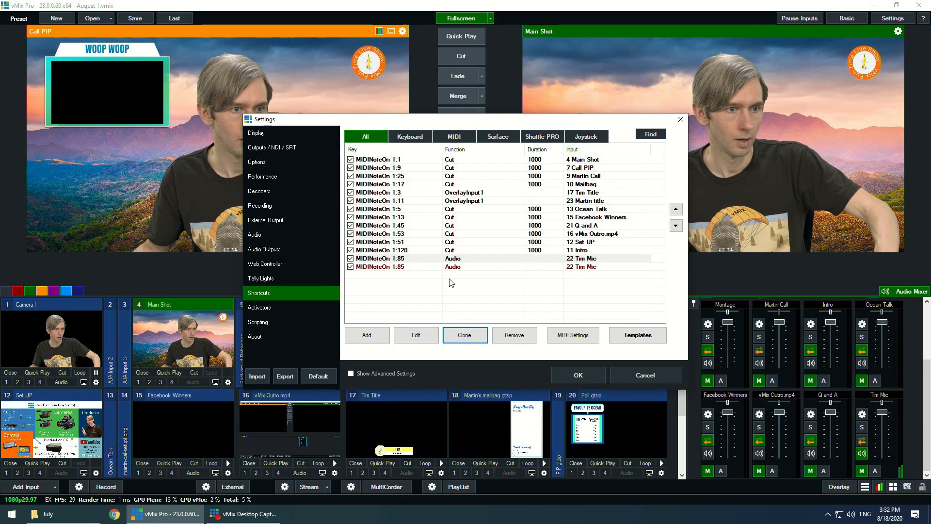
left_click(416, 335)
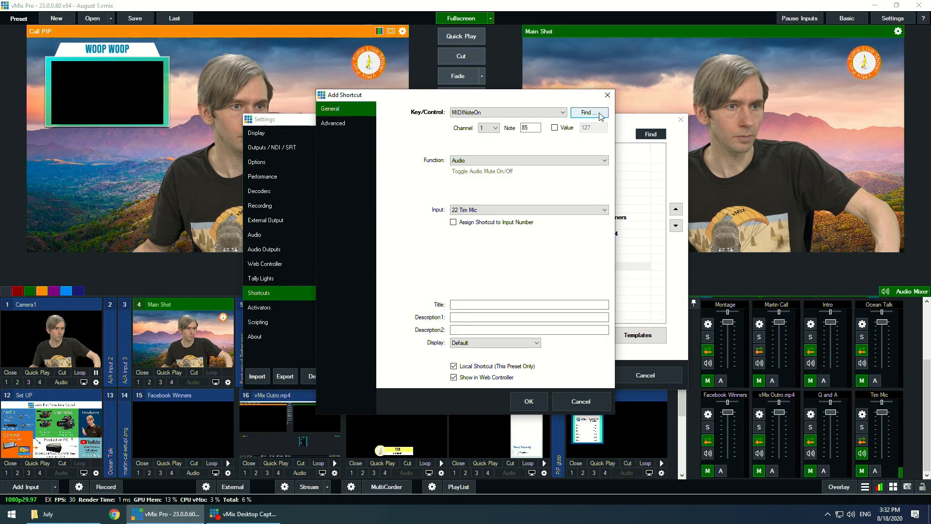
left_click(601, 115)
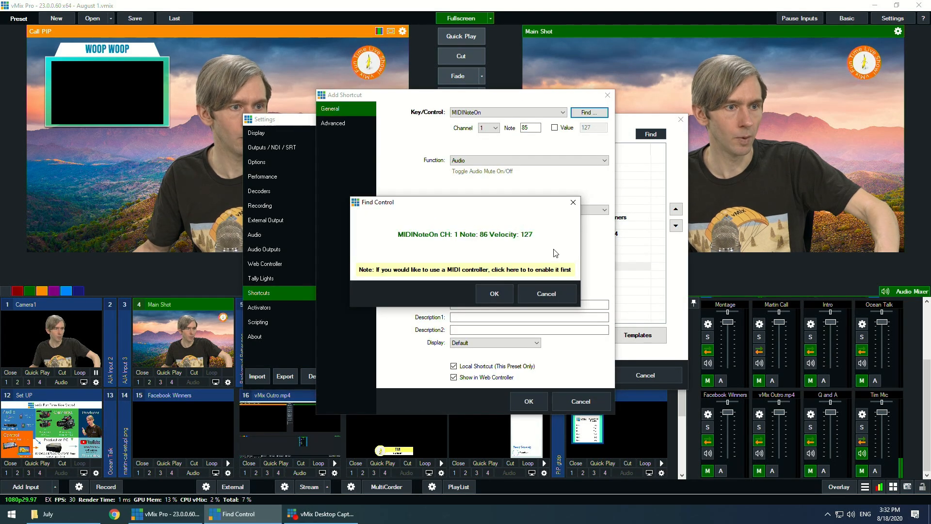
left_click(494, 293)
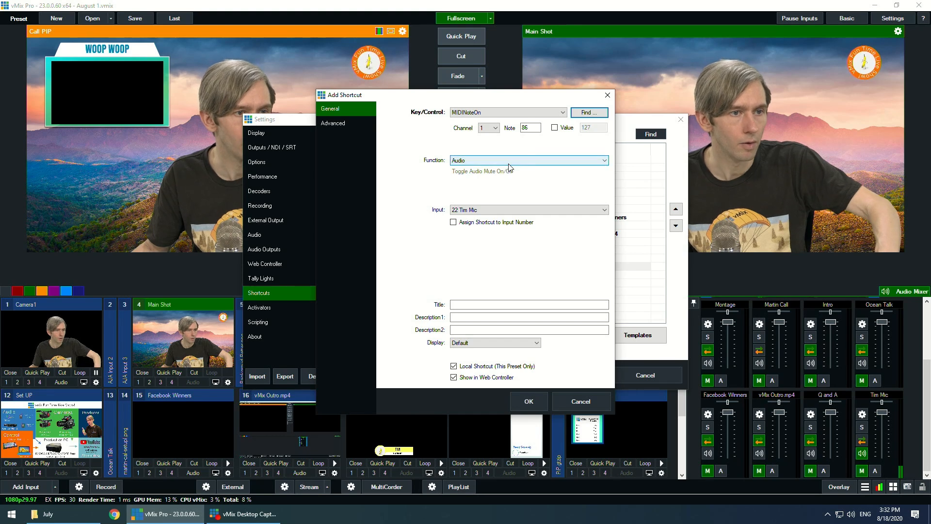
left_click(478, 212)
scroll(487, 245, "up", 6)
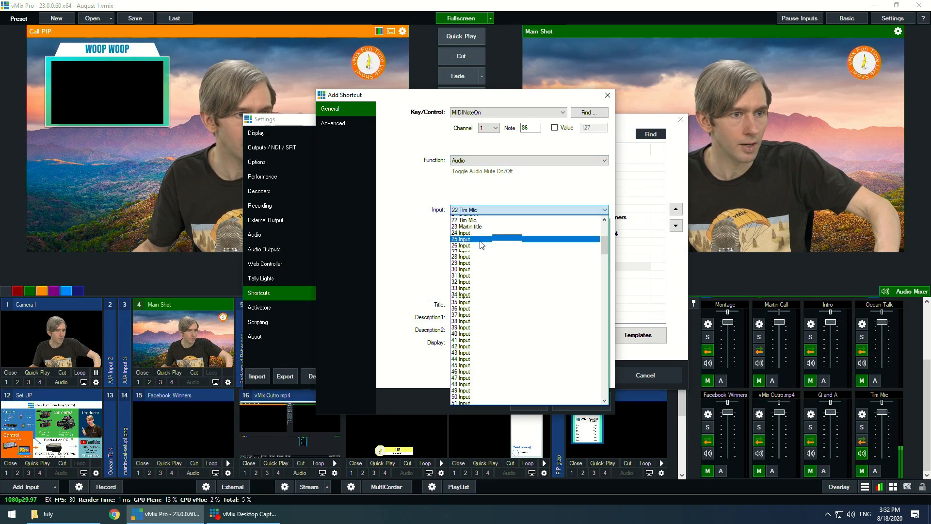
scroll(489, 249, "up", 2)
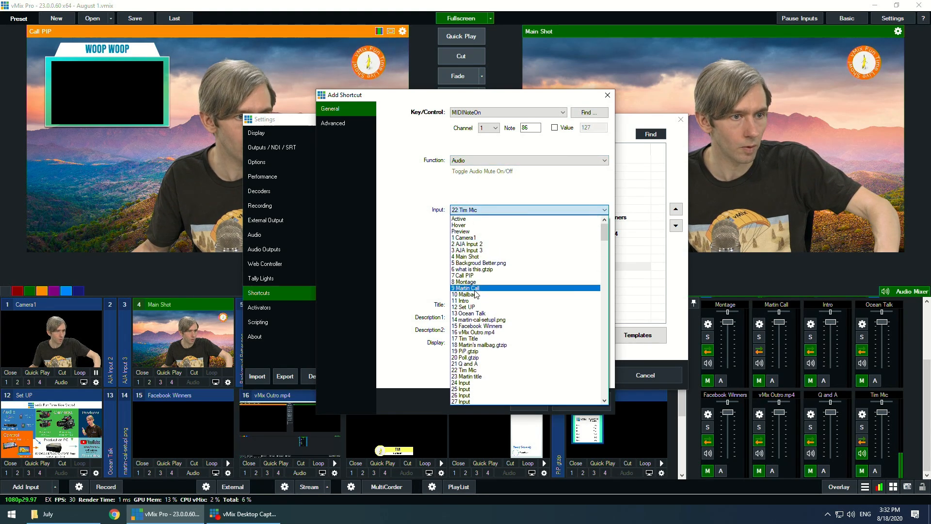
left_click(471, 288)
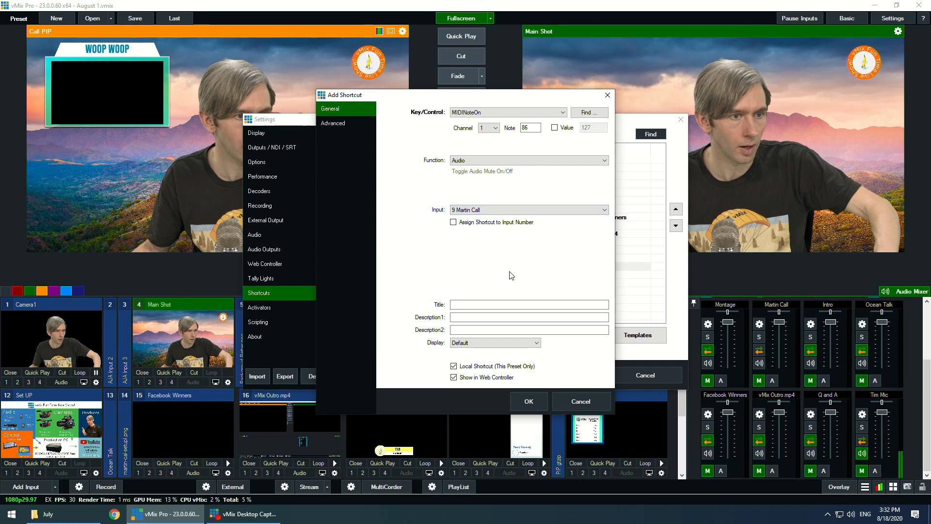
left_click(529, 401)
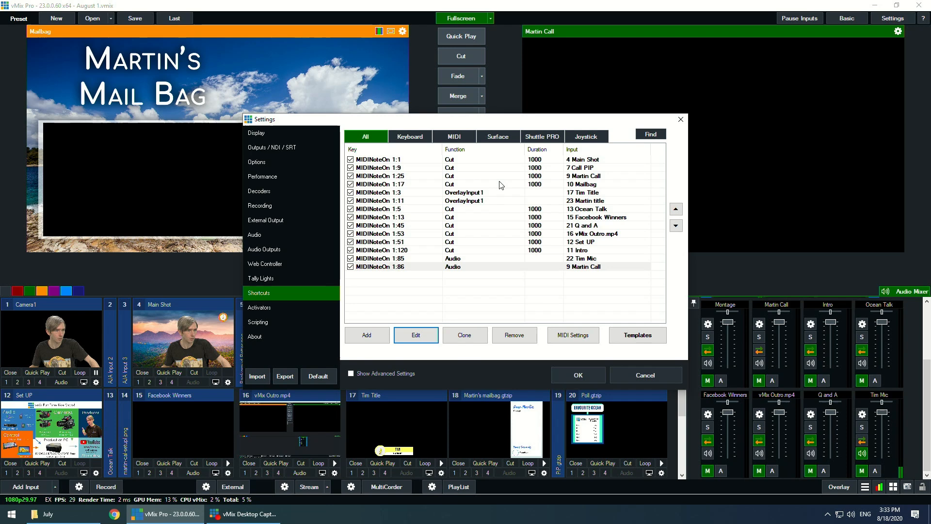
Reassign the Cut shortcut for the video call input (9) to MIDI note 17
left_click(420, 184)
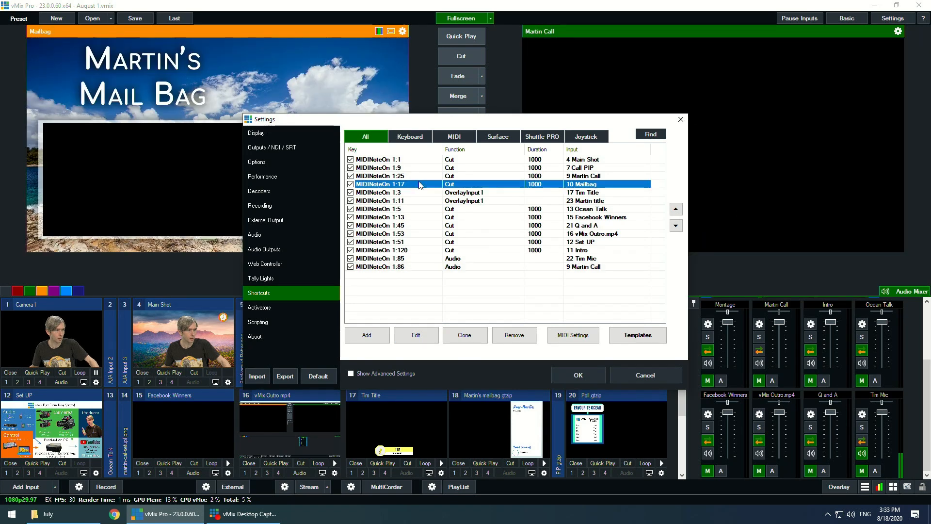
left_click(420, 176)
left_click(423, 339)
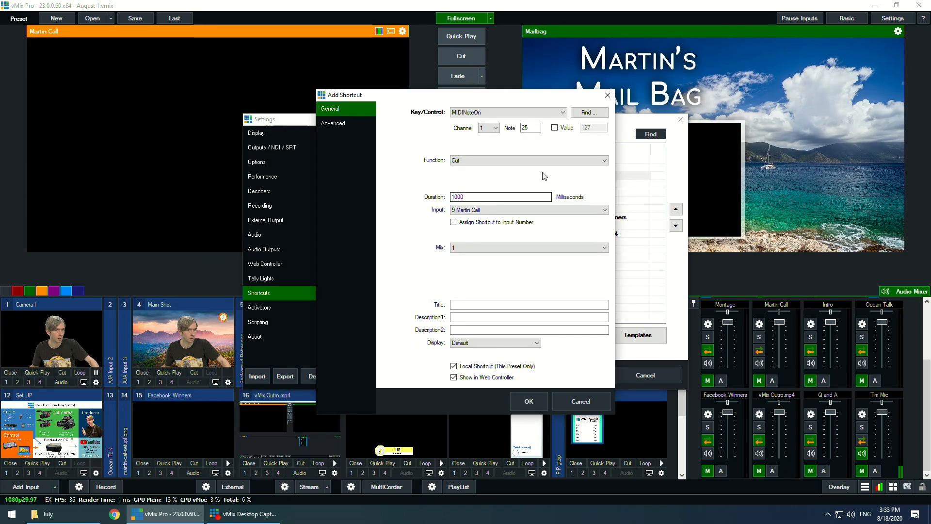
left_click(583, 113)
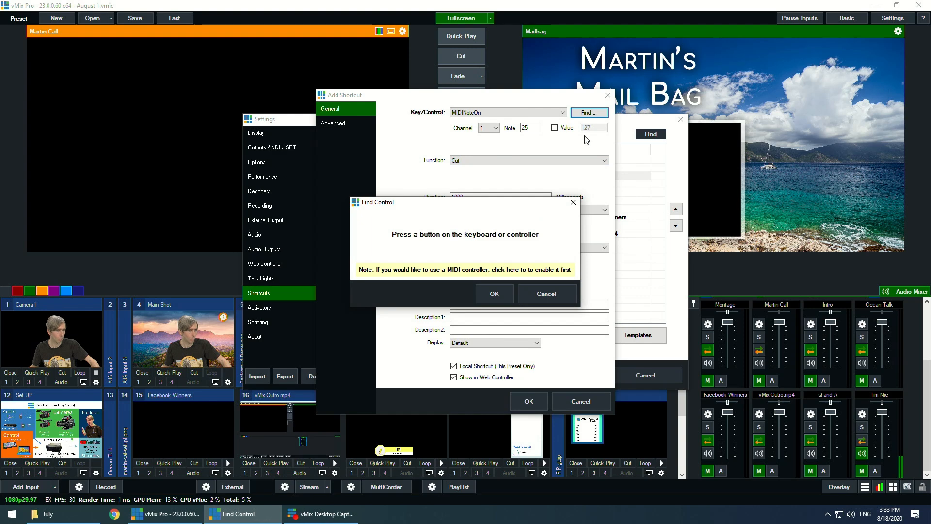
left_click(494, 294)
key("Return")
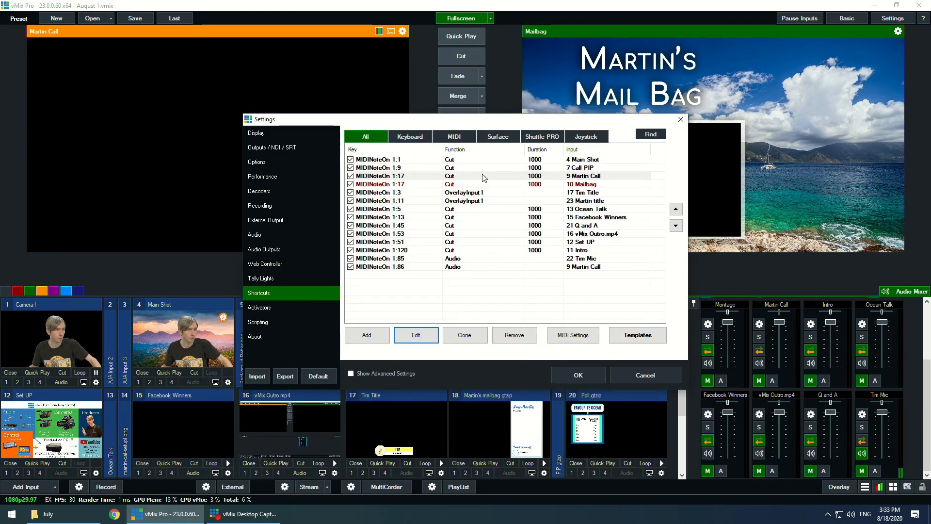
Reassign the Cut shortcut for input 10 Mailbag to MIDI note 25 and save it
left_click(447, 186)
left_click(415, 335)
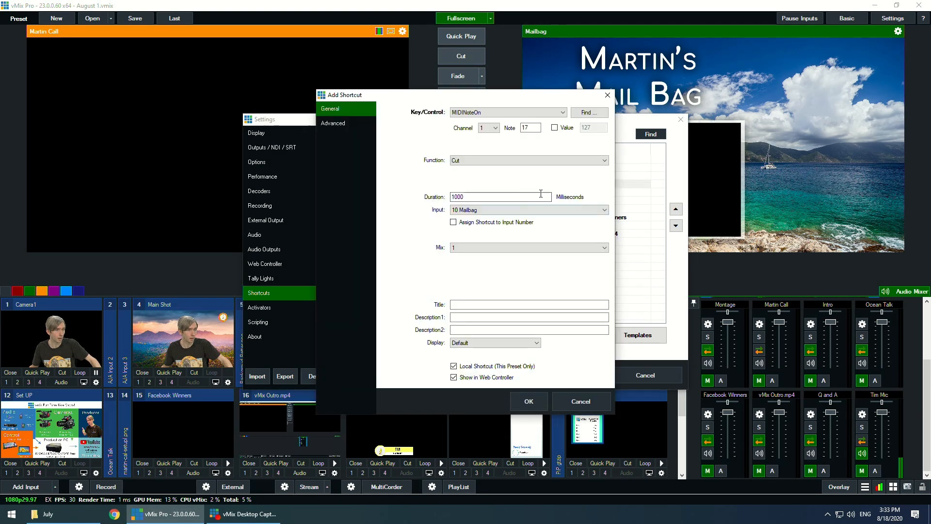
left_click(589, 112)
left_click(492, 294)
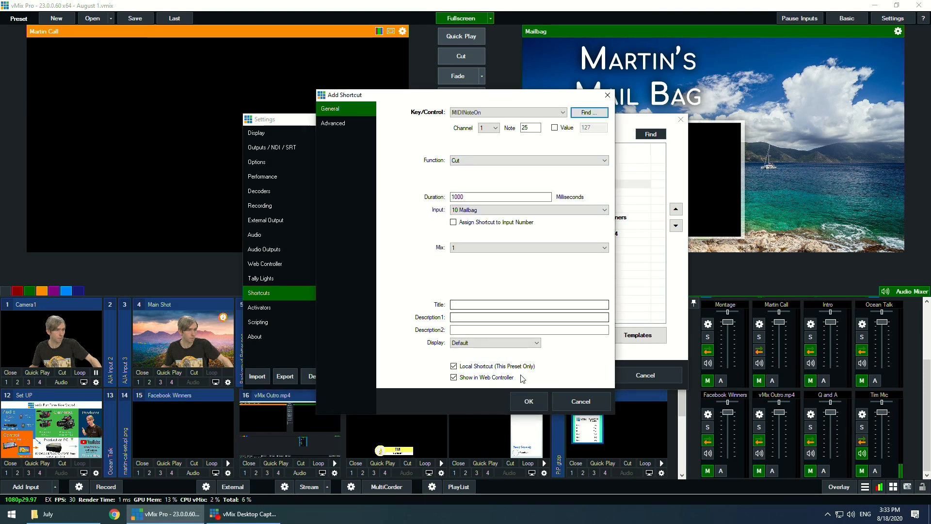
left_click(530, 403)
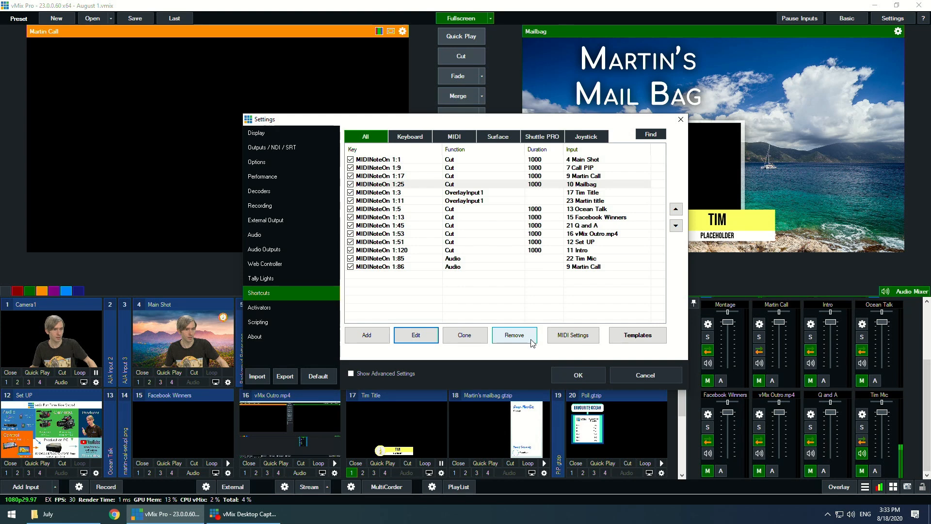
Create a new shortcut on MIDINoteOn channel 1, note 35 with the OverlayInput4 function
left_click_drag(572, 119, 443, 81)
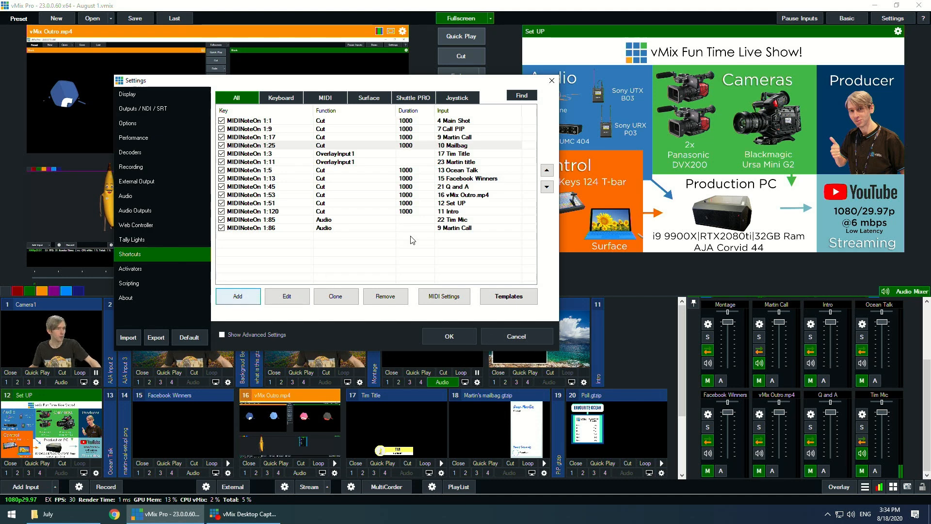
left_click(589, 113)
left_click(492, 291)
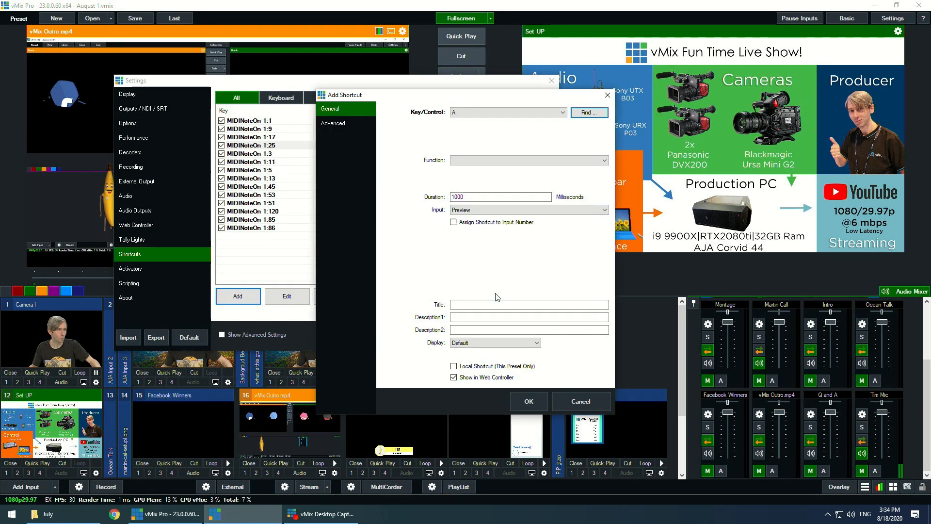
left_click(500, 161)
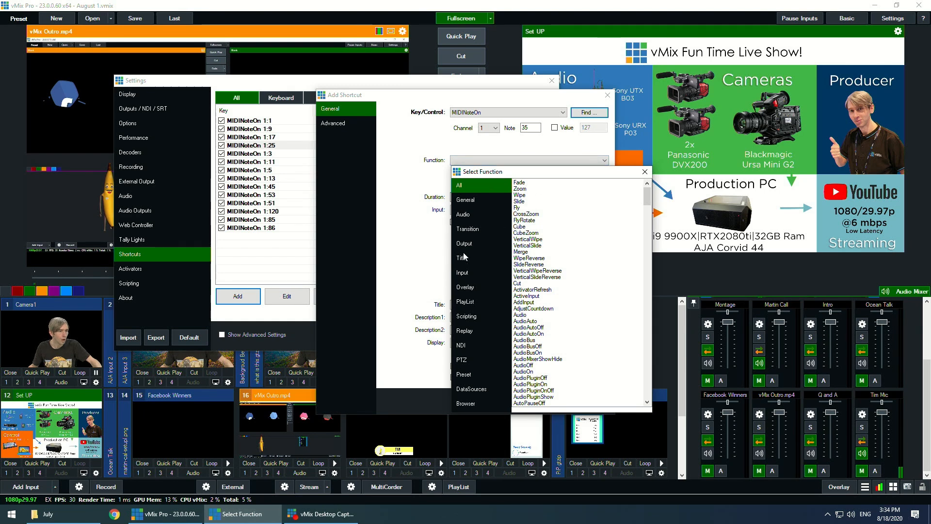
left_click(466, 287)
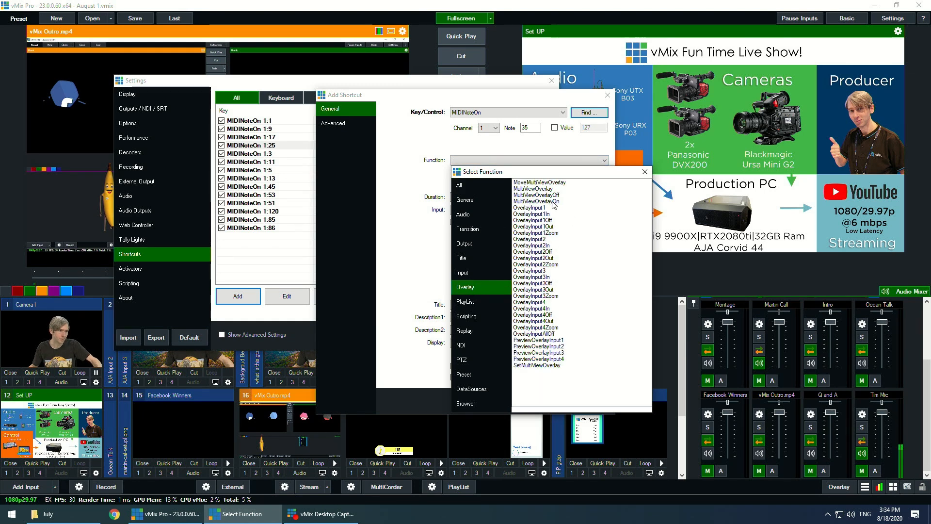
double_click(541, 303)
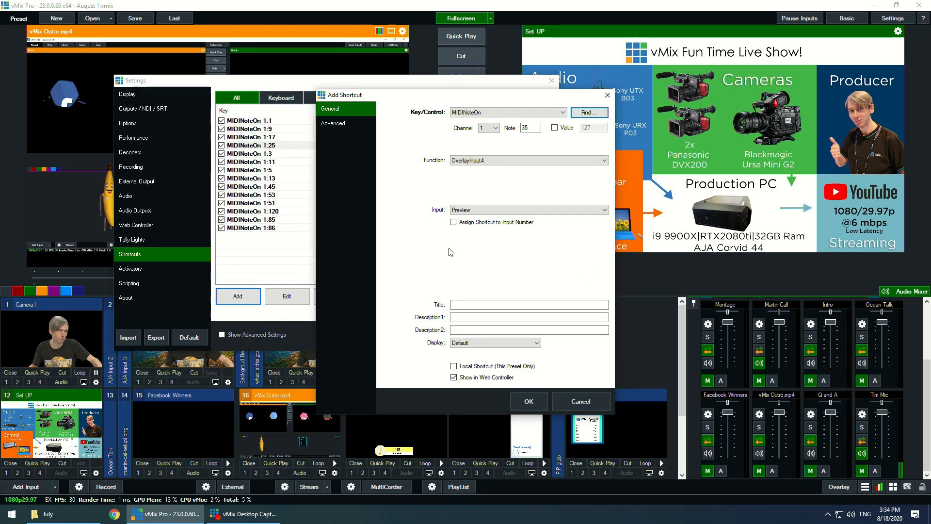
Target the OverlayInput4 shortcut at the mailbag title (input 18), make it local to this preset, save it and close the settings
left_click(484, 213)
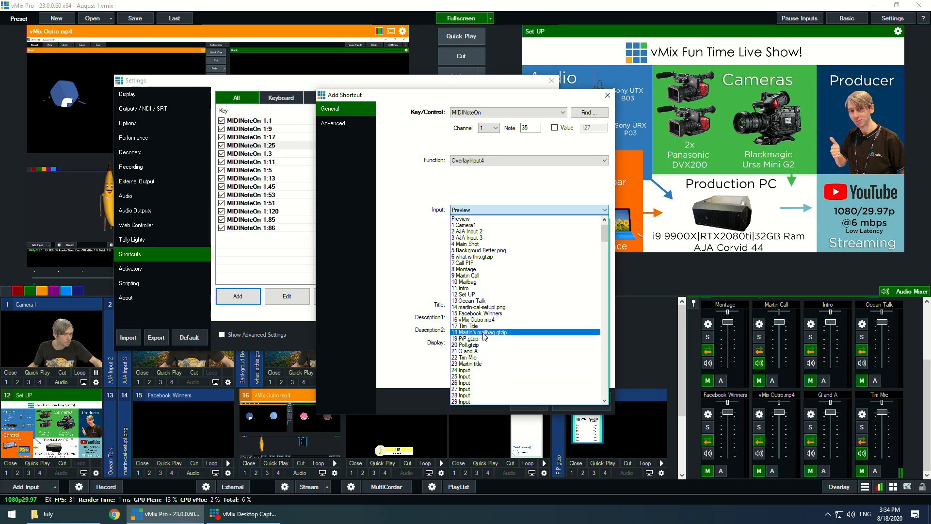
left_click(485, 333)
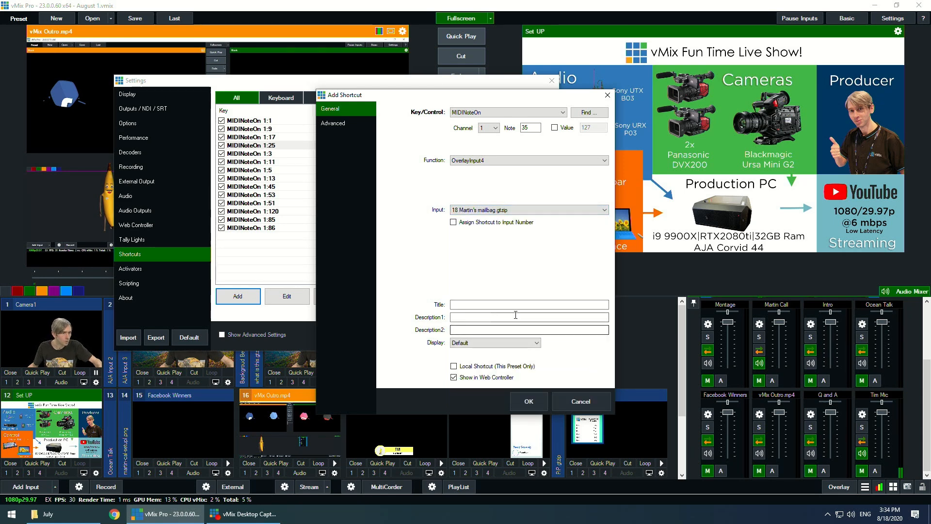
left_click(502, 214)
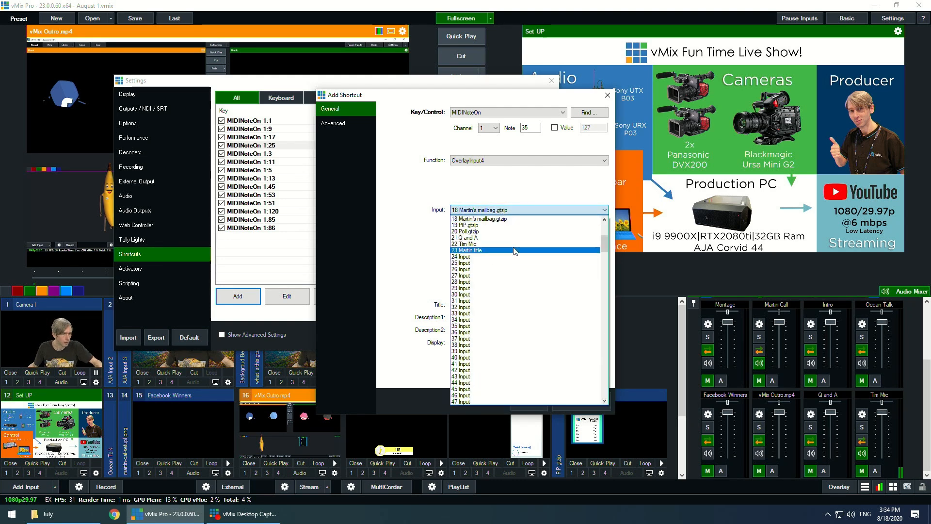
left_click(509, 219)
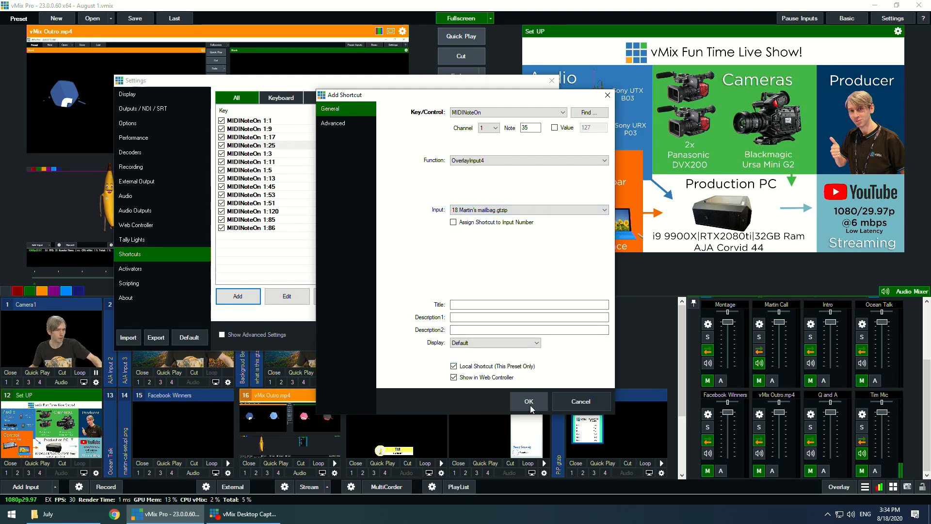
left_click(530, 403)
left_click(468, 335)
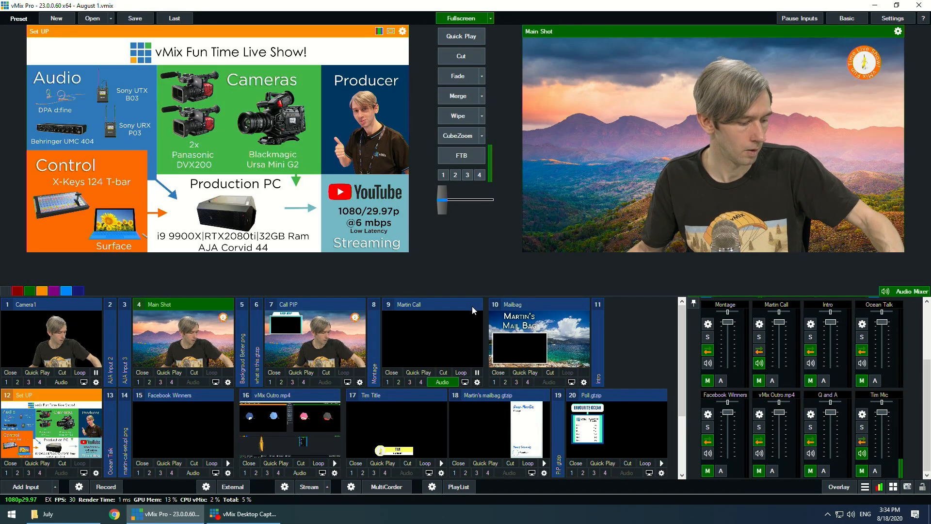
Test the shortcuts by toggling the mailbag title in overlay 4 while cutting to Mailbag and back to Main Shot
key("F10")
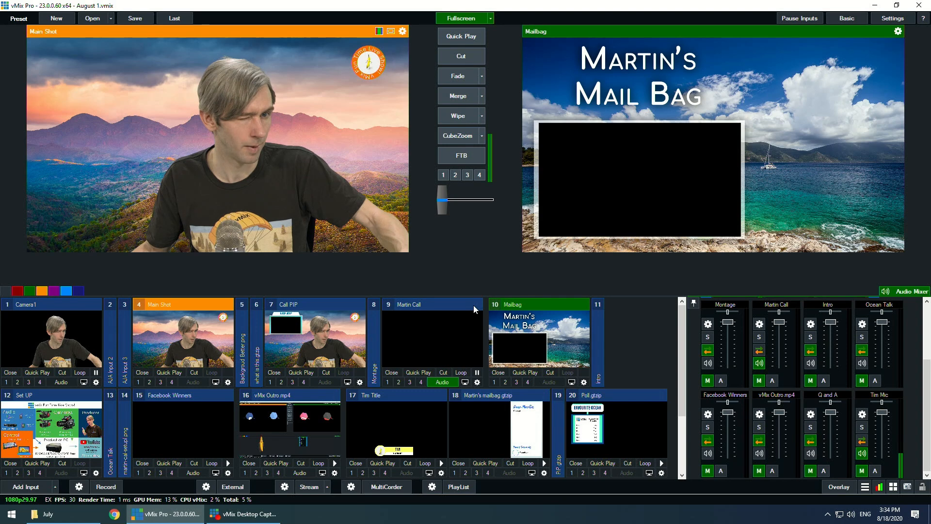
key("4")
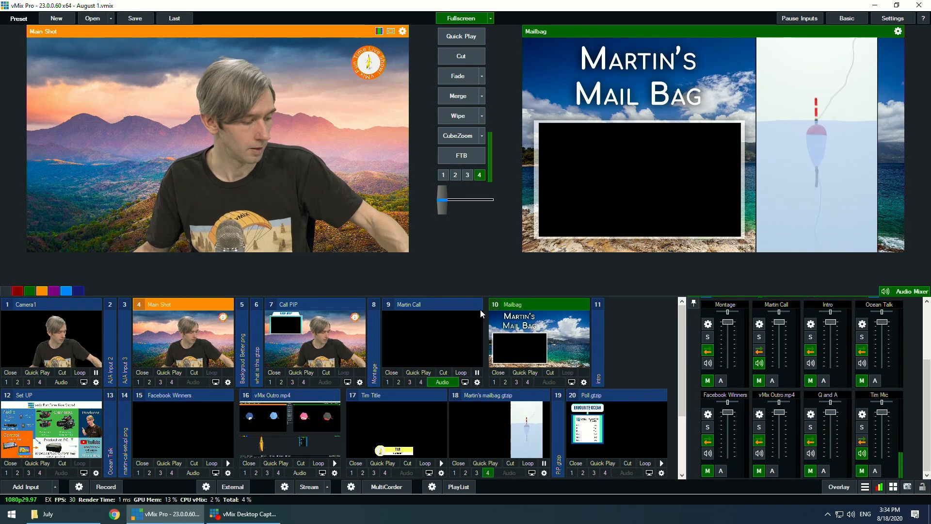
key("space")
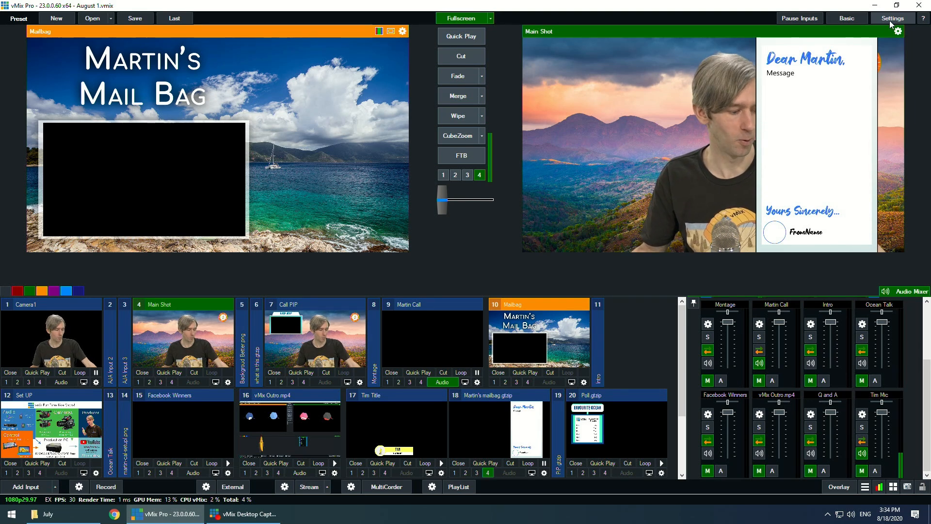
key("F4")
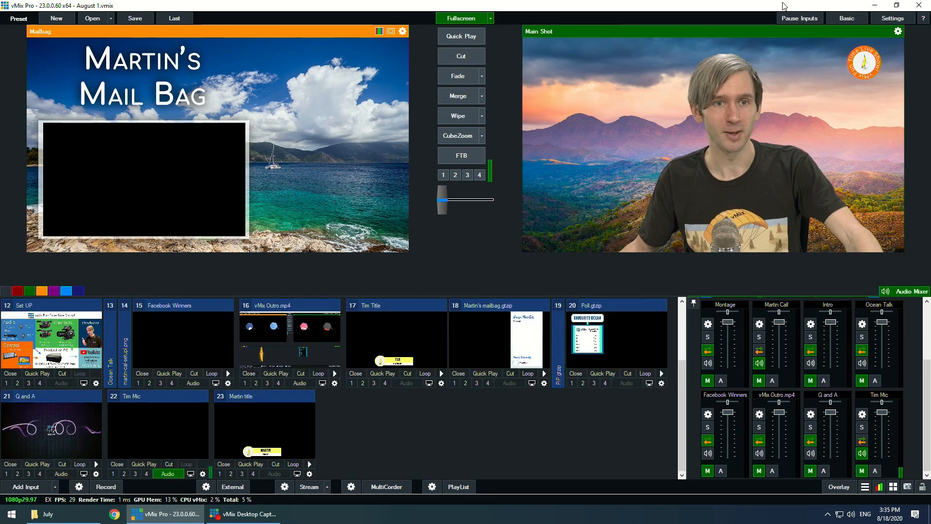
Add an activator for the Default event on channel 1, notes 0 to 127, with the type Off
left_click(893, 18)
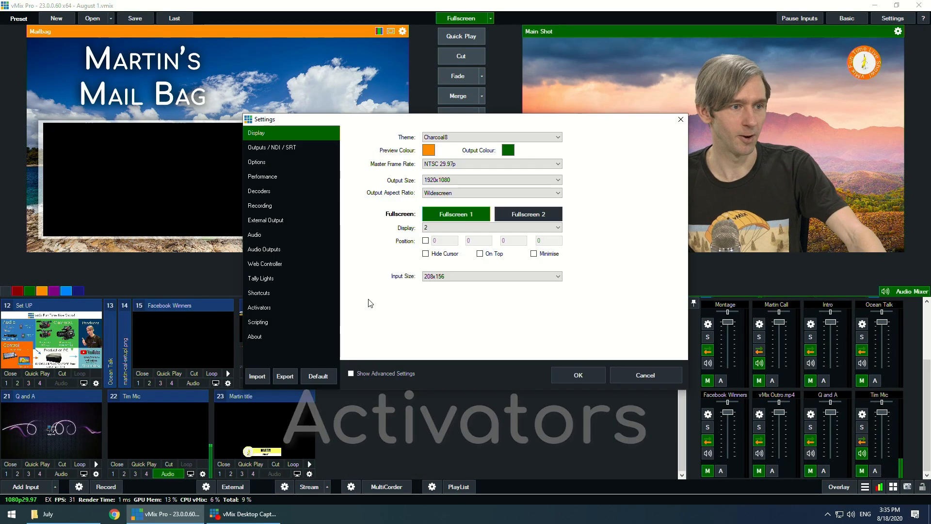
left_click(270, 308)
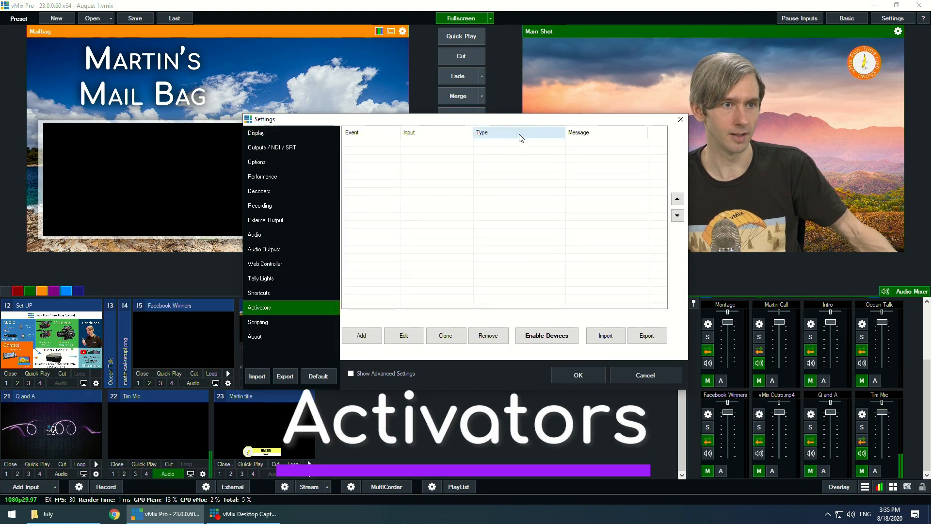
left_click_drag(521, 127, 338, 59)
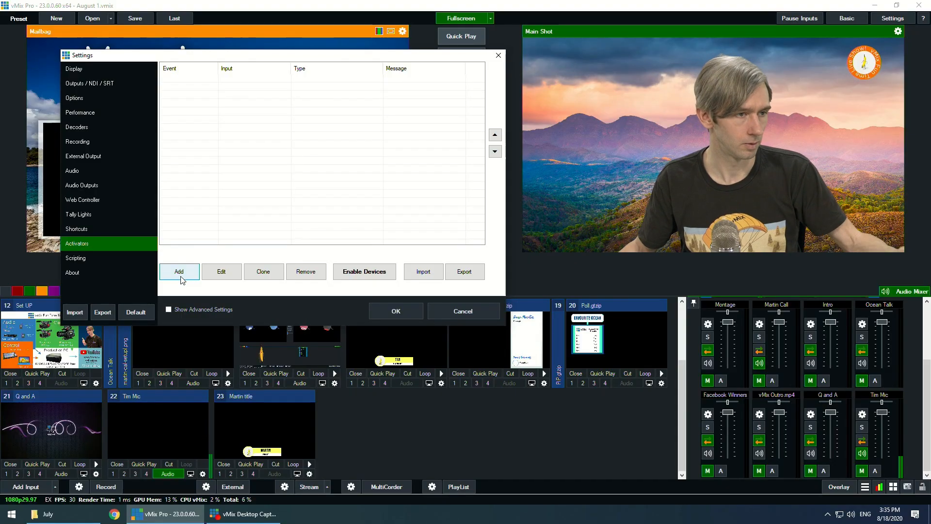
left_click(179, 272)
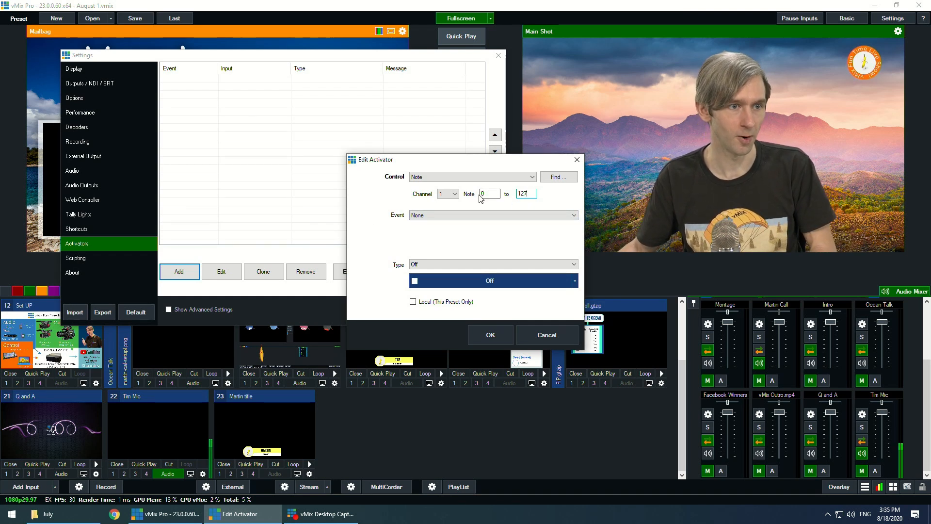
left_click(427, 215)
left_click(427, 232)
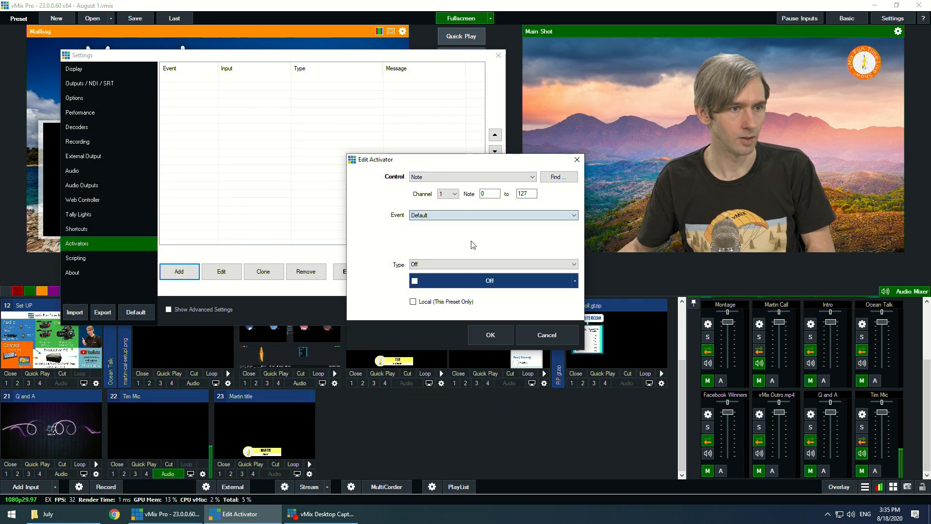
left_click(422, 266)
left_click(440, 270)
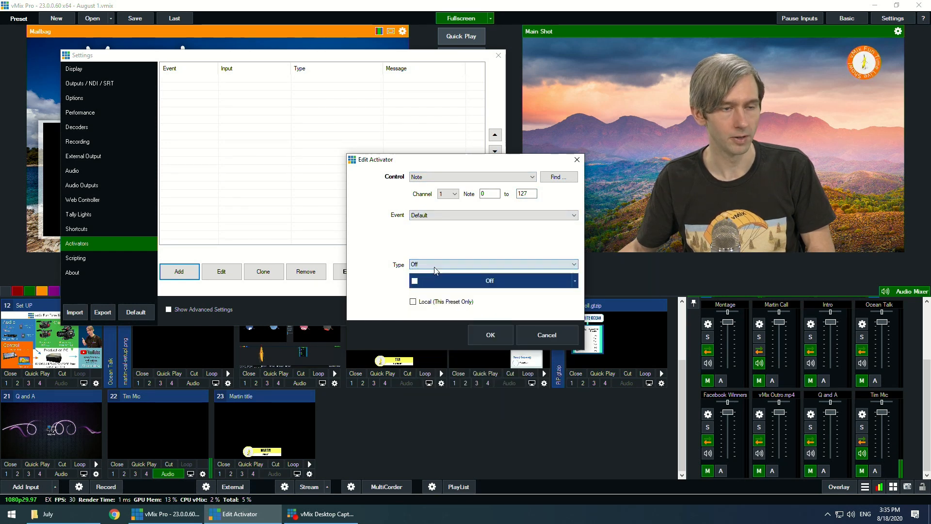
left_click(492, 334)
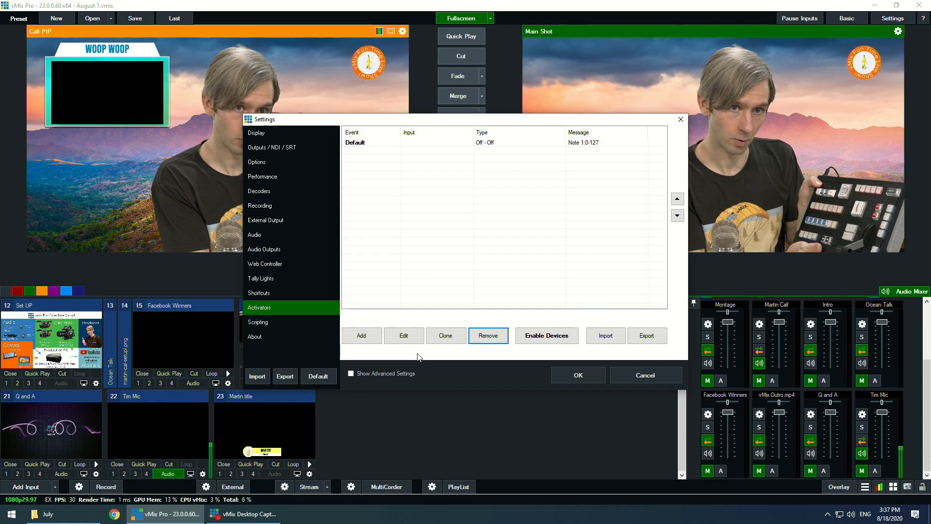
Add an activator on channel 1, note 0, for the Input event of input 4, Main Shot
left_click(362, 335)
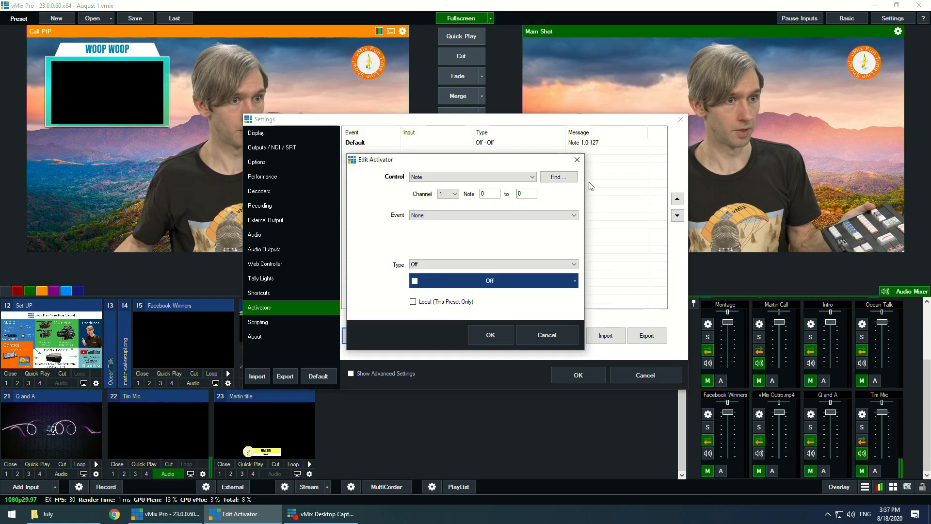
left_click(553, 178)
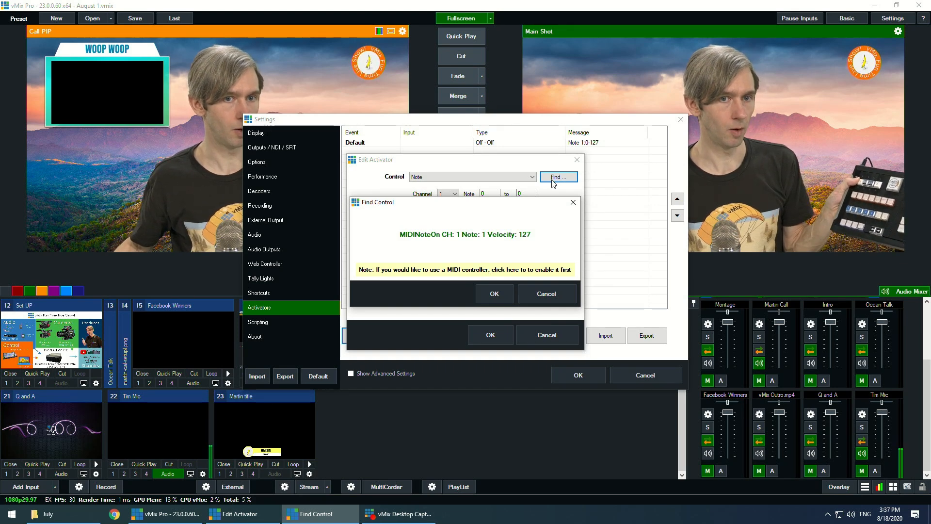
left_click(500, 291)
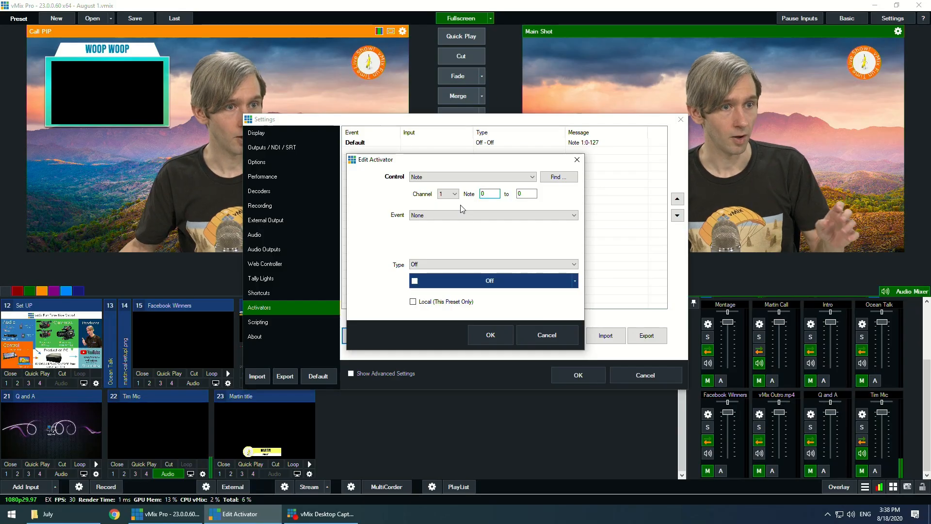
left_click(439, 215)
left_click(429, 237)
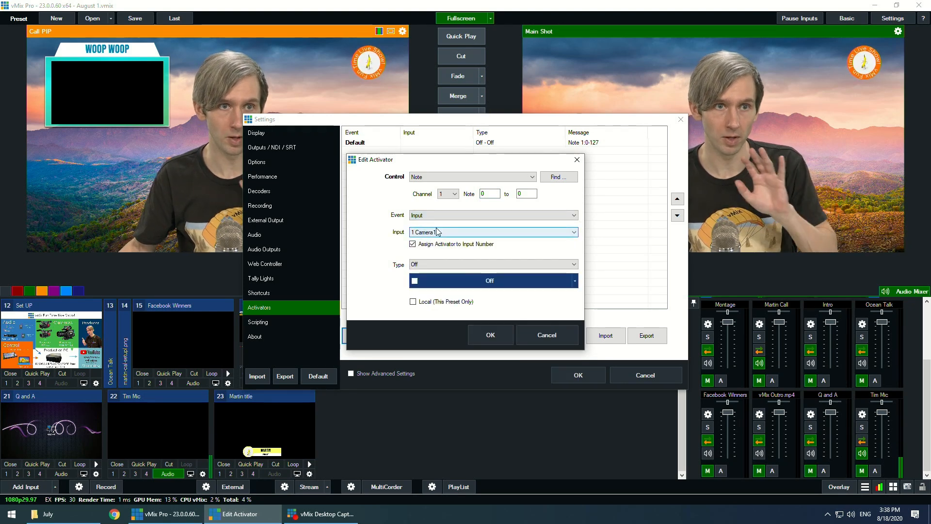
left_click(437, 231)
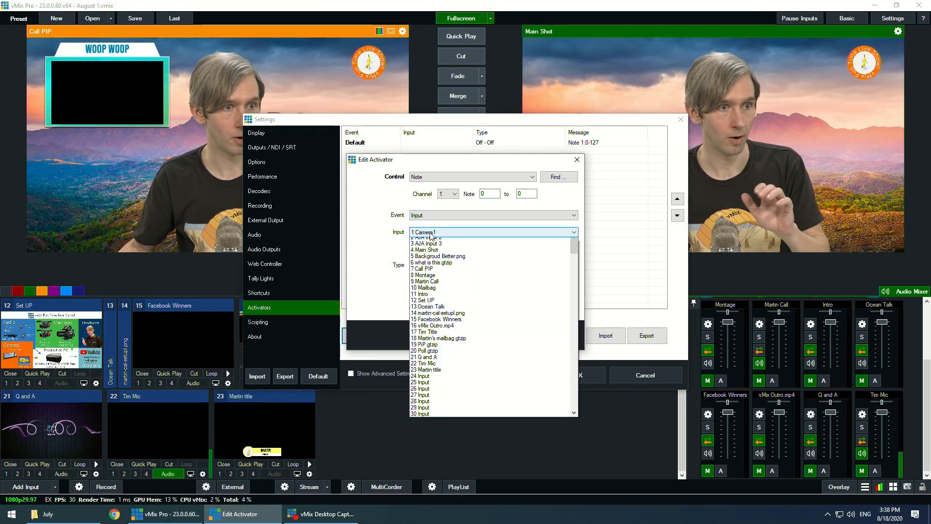
left_click(444, 260)
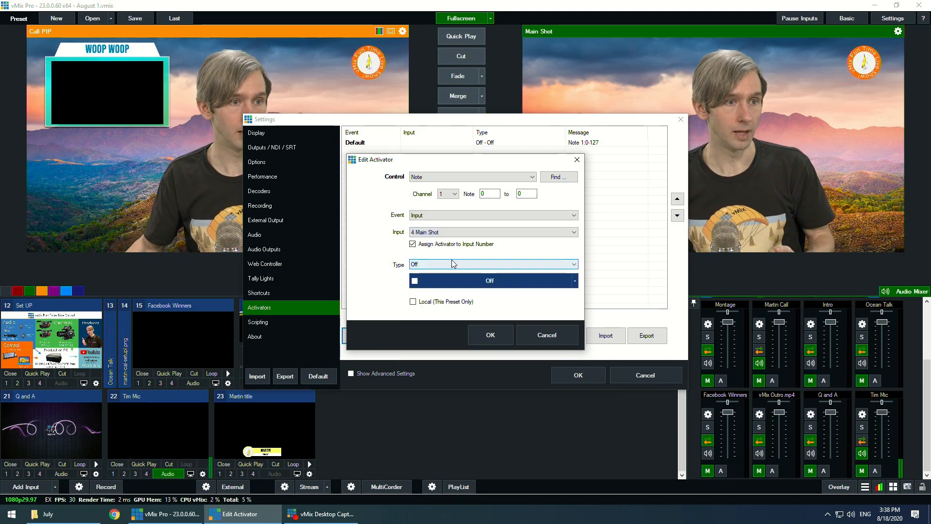
Give the Main Shot activator the type X-Keys Button LED in red and save it
left_click(449, 264)
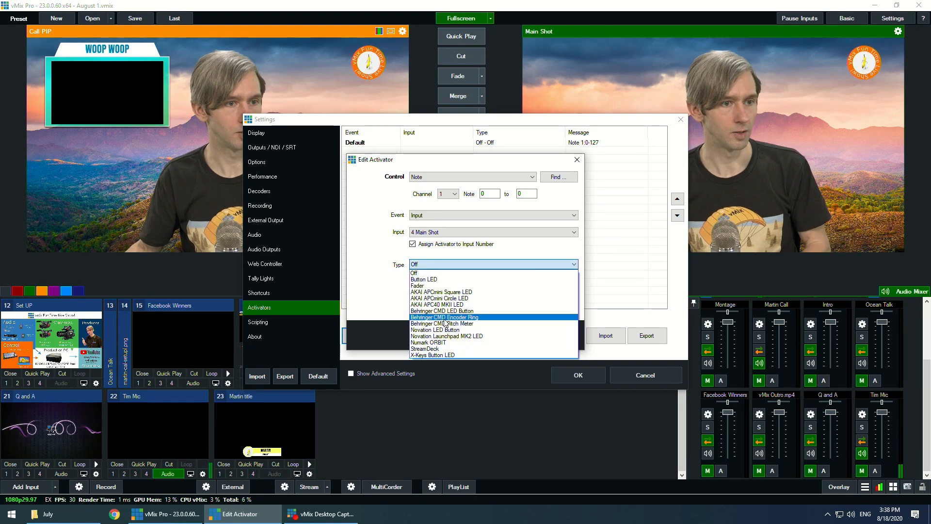
left_click(458, 354)
left_click(453, 274)
left_click(507, 322)
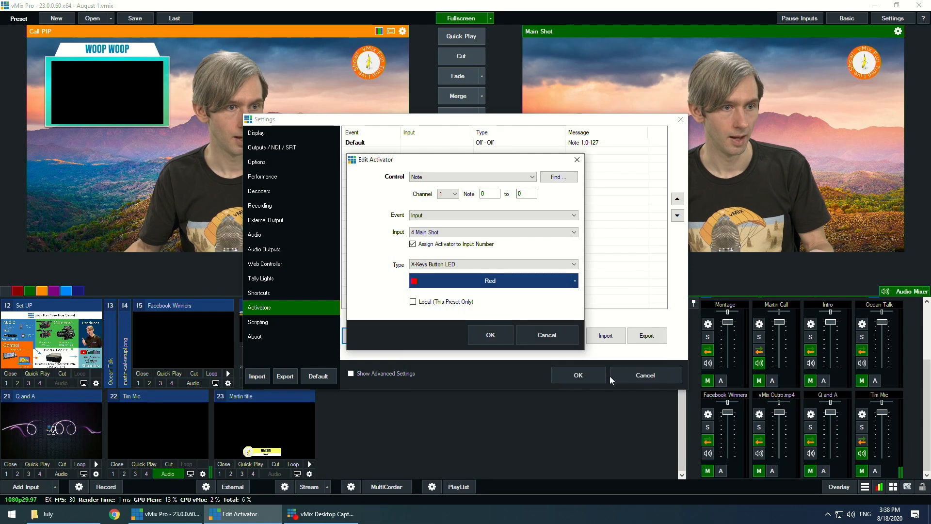
left_click(425, 305)
left_click(489, 335)
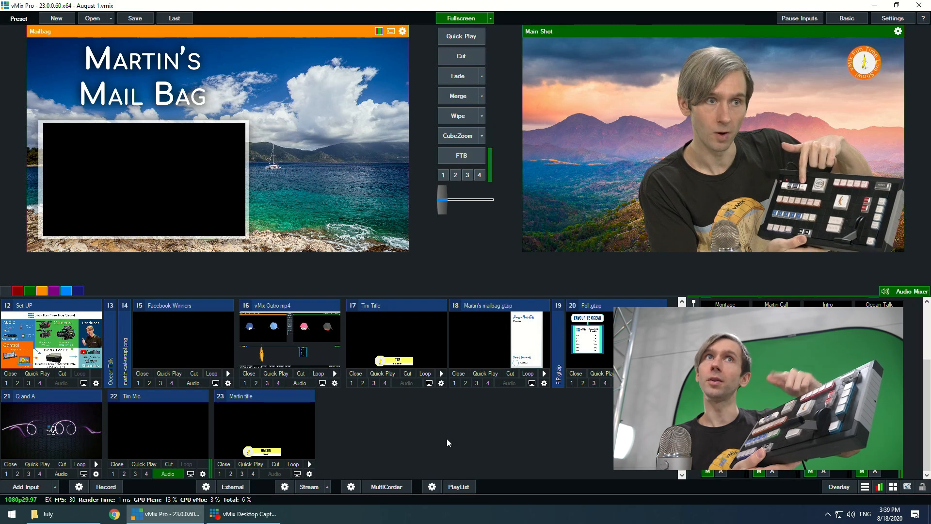
Test the button light by cutting back and forth between Main Shot and Mailbag
key("space")
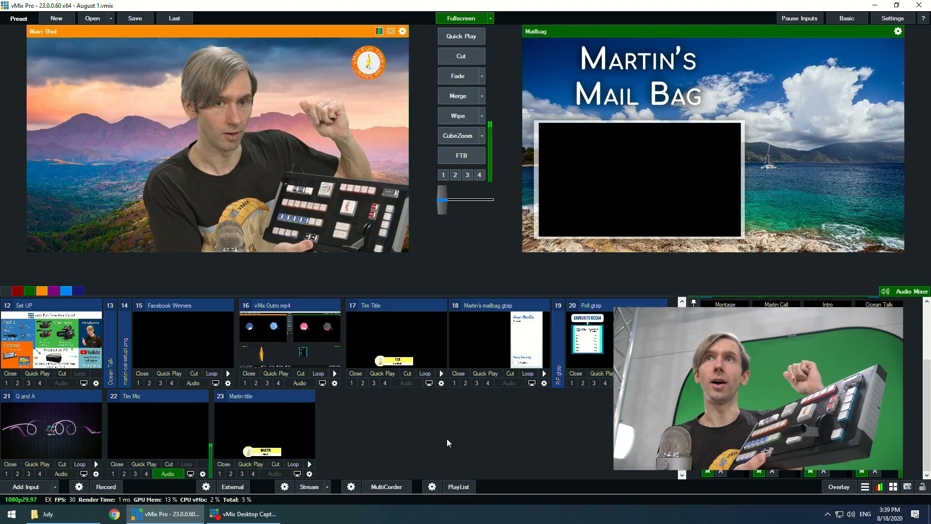
key("space")
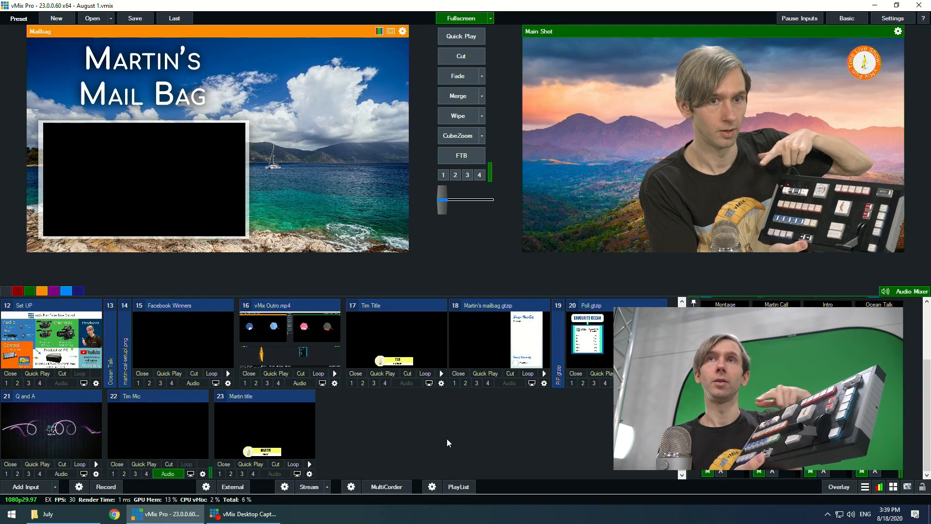
key("space")
key("space")
key("space")
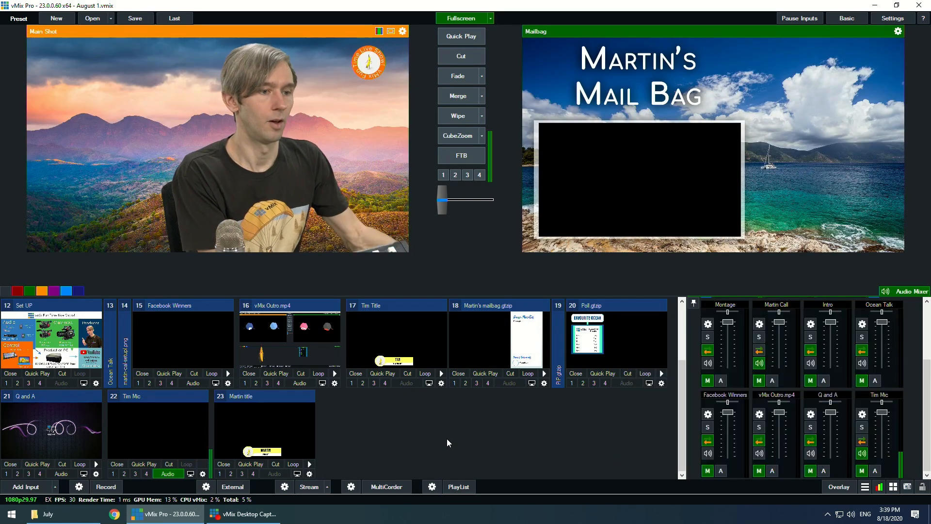
key("space")
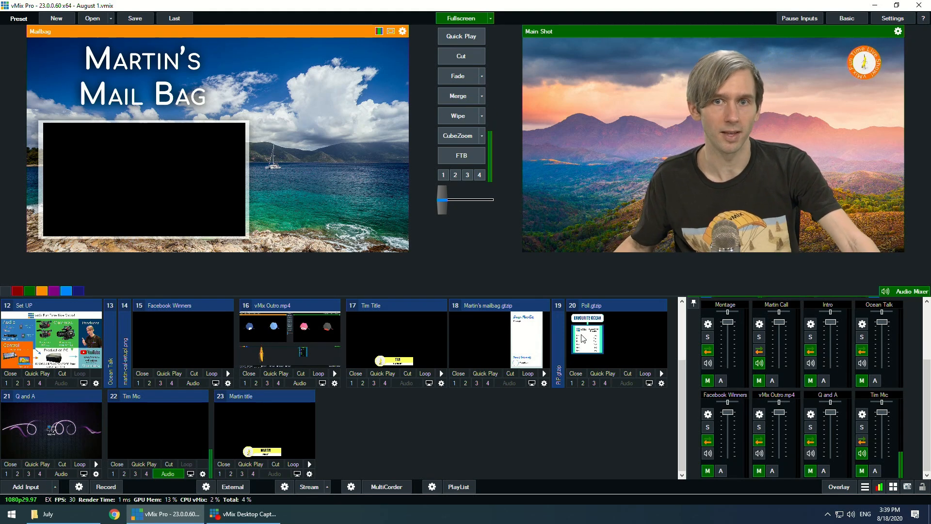
Clone the Main Shot activator and retarget the copy to input 7, Call PIP, on note 9
left_click(893, 18)
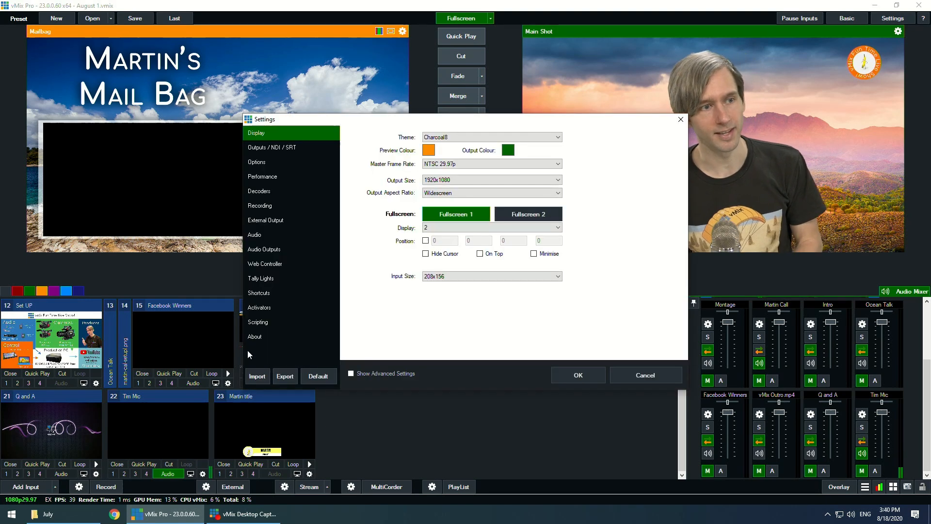
left_click(275, 308)
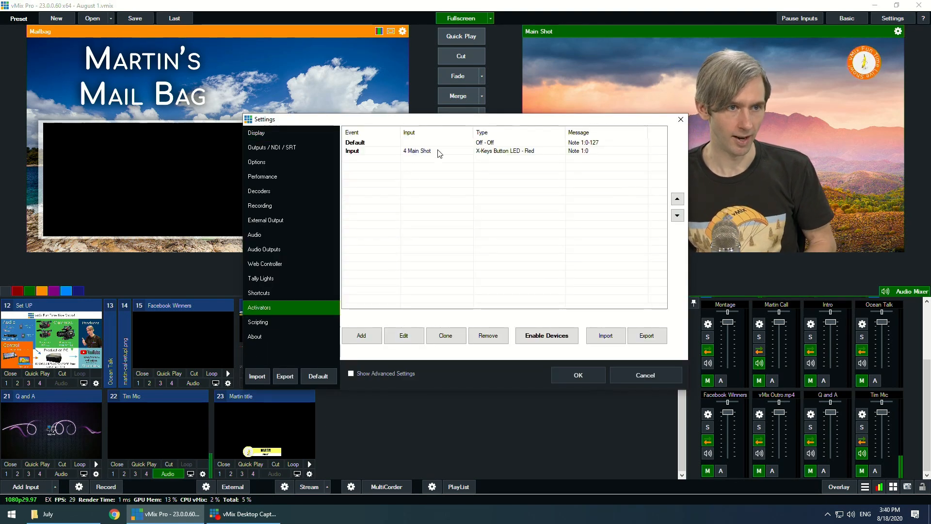
left_click(362, 336)
left_click(584, 154)
left_click(440, 153)
left_click(446, 335)
left_click(403, 332)
left_click(562, 177)
left_click(443, 231)
left_click(447, 265)
left_click(488, 336)
Clone the Call PIP activator and retarget the copy to input 9 on note 16
left_click(446, 335)
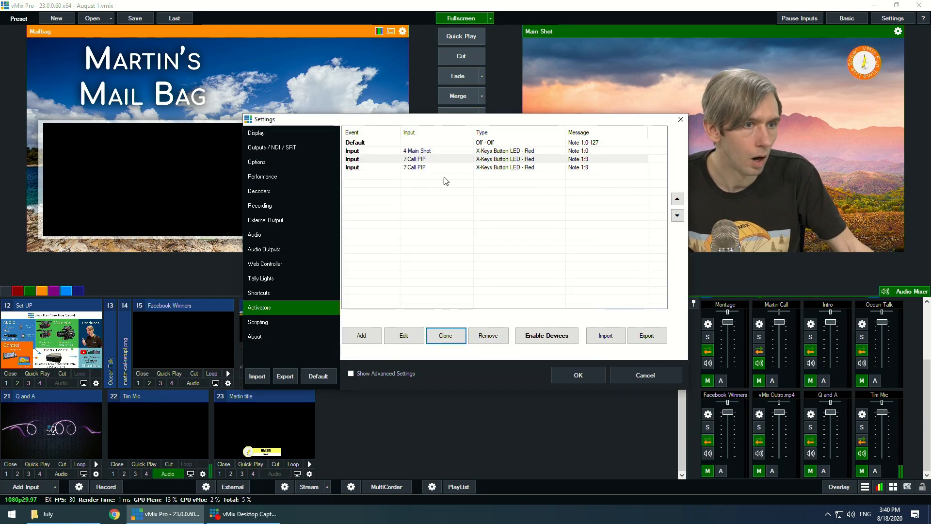
left_click(445, 167)
left_click(405, 336)
left_click(560, 177)
left_click(494, 293)
left_click(451, 233)
left_click(449, 254)
left_click(490, 335)
Set the Call PIP activator's note to 8
double_click(451, 159)
mouse_move(488, 194)
left_mouse_down()
mouse_move(459, 194)
mouse_move(469, 194)
left_mouse_up()
type("8")
left_click(490, 335)
Clone the input 9 activator and retarget the copy to input 10, Mailbag, on note 24
left_click(446, 167)
left_click(451, 337)
double_click(565, 176)
type("24")
left_click(456, 233)
scroll(458, 280, "up", 2)
scroll(458, 285, "up", 3)
left_click(456, 306)
left_click(489, 338)
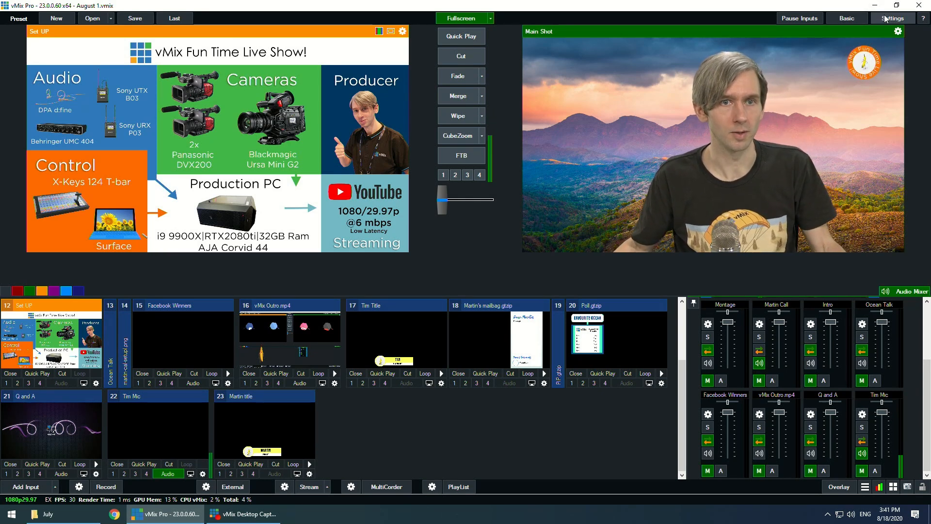
Add an activator on channel 1, note 5, for the Input event of input 13, Ocean Talk
left_click(335, 307)
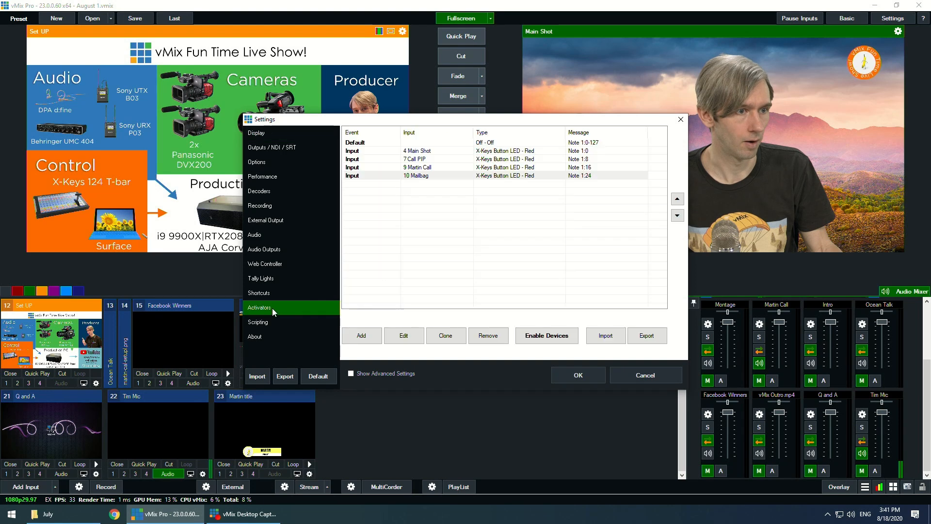
left_click(360, 336)
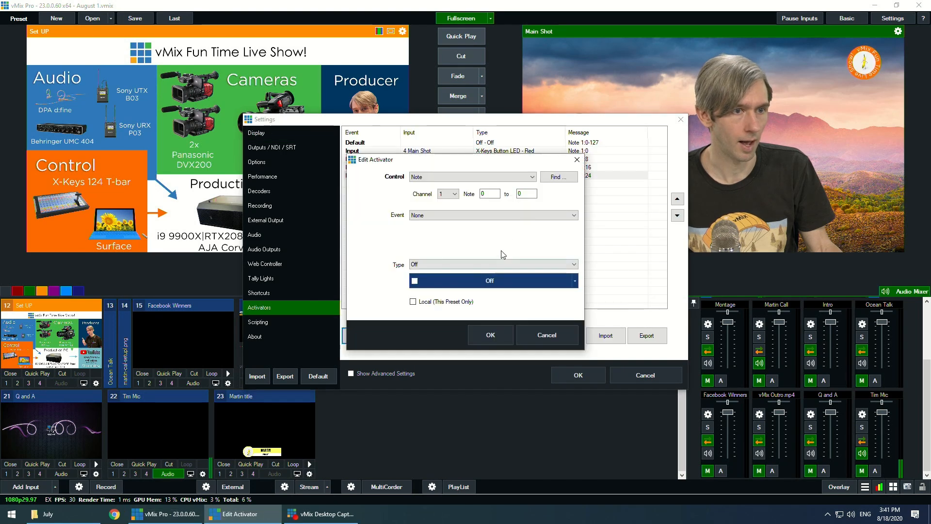
left_click(557, 175)
left_click(485, 295)
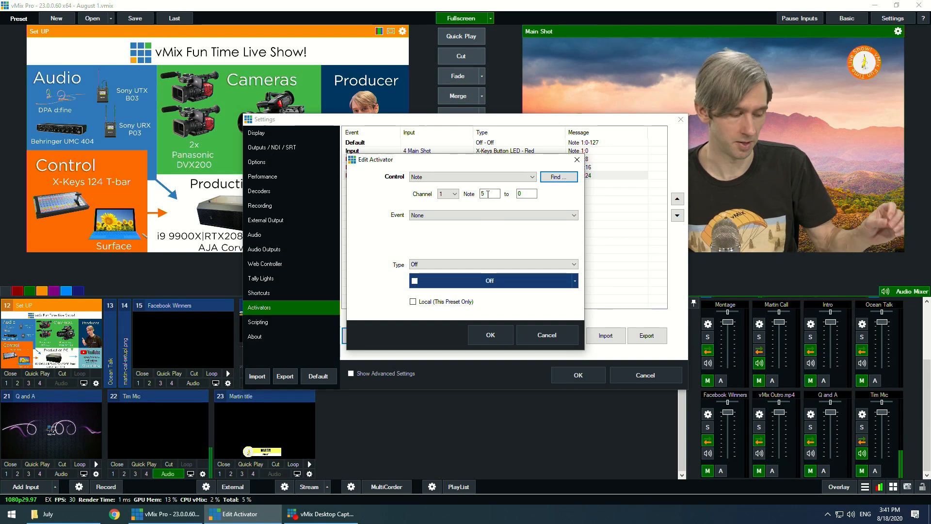
left_click(442, 215)
left_click(430, 237)
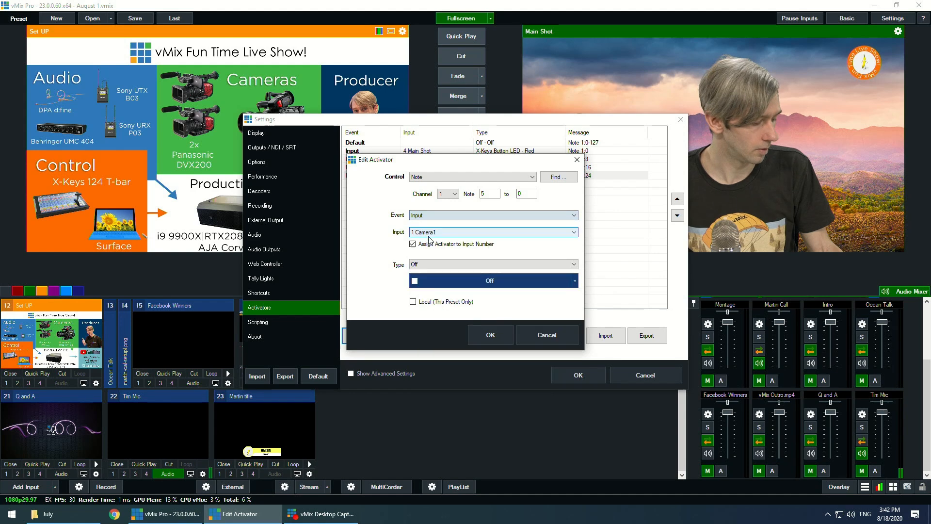
left_click(457, 232)
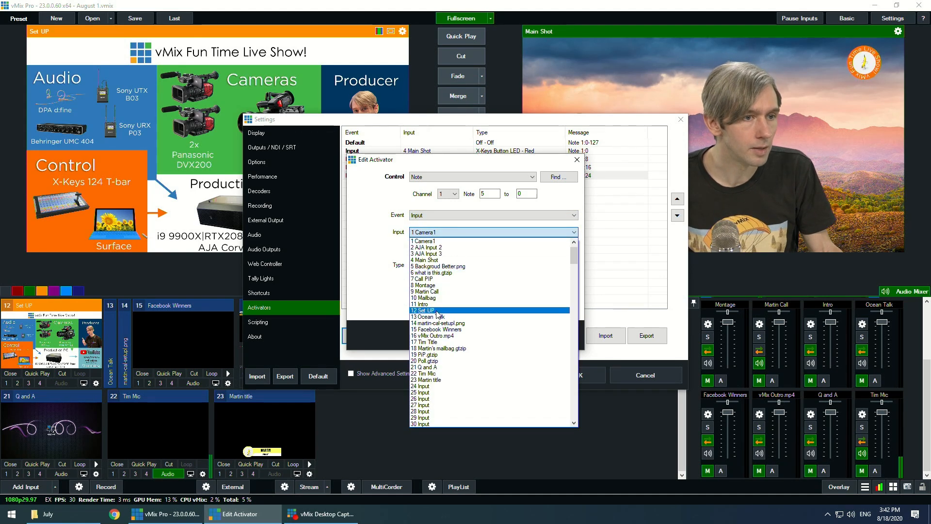
left_click(434, 310)
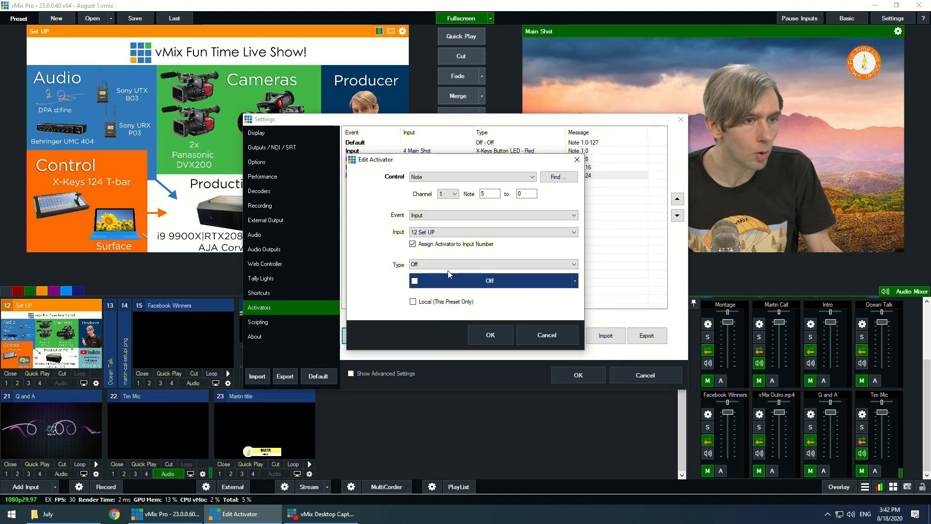
left_click(440, 233)
left_click(428, 250)
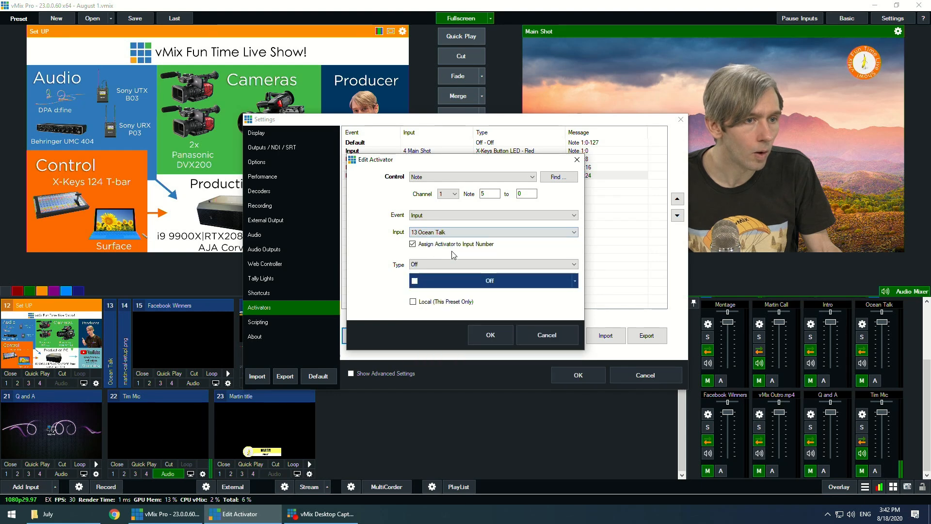
Give the Ocean Talk activator the type X-Keys Button LED in blue and save it
left_click(425, 265)
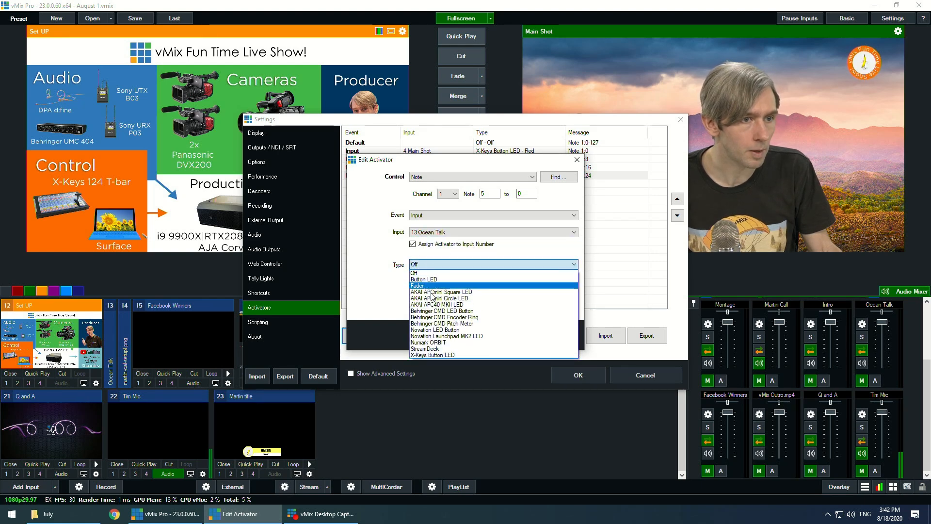
left_click(437, 355)
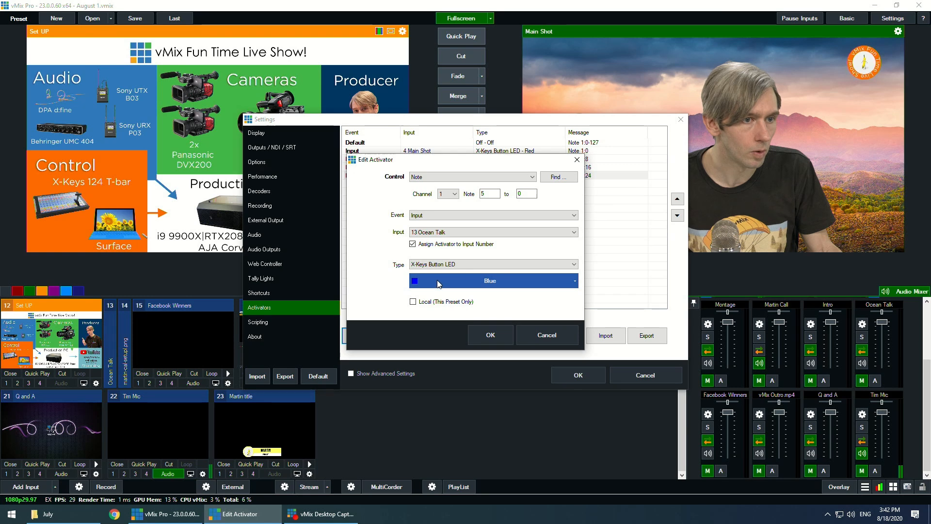
left_click(482, 336)
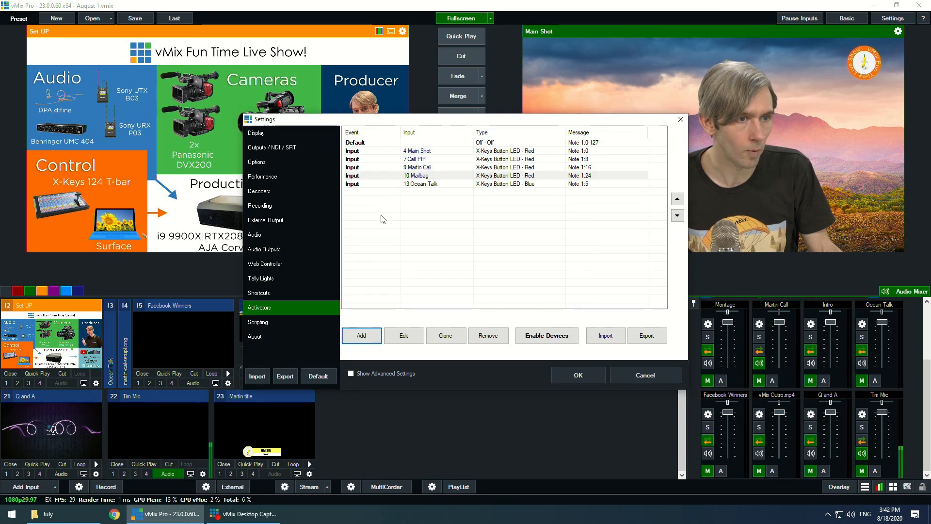
Clone the Ocean Talk activator, retarget the copy to input 15, Facebook Winners, on note 13, and save the settings
left_click(416, 185)
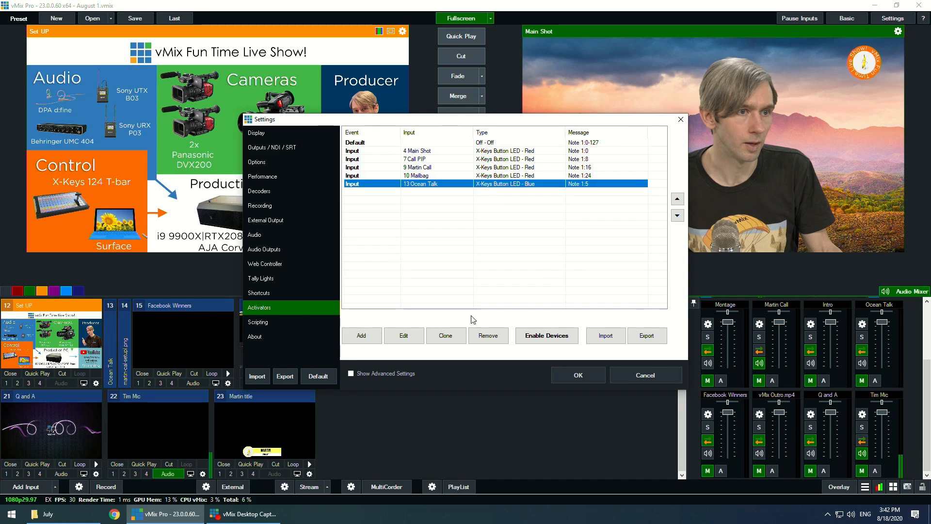
left_click(444, 335)
left_click(421, 192)
left_click(404, 335)
left_click(492, 232)
left_click(436, 291)
left_click(490, 335)
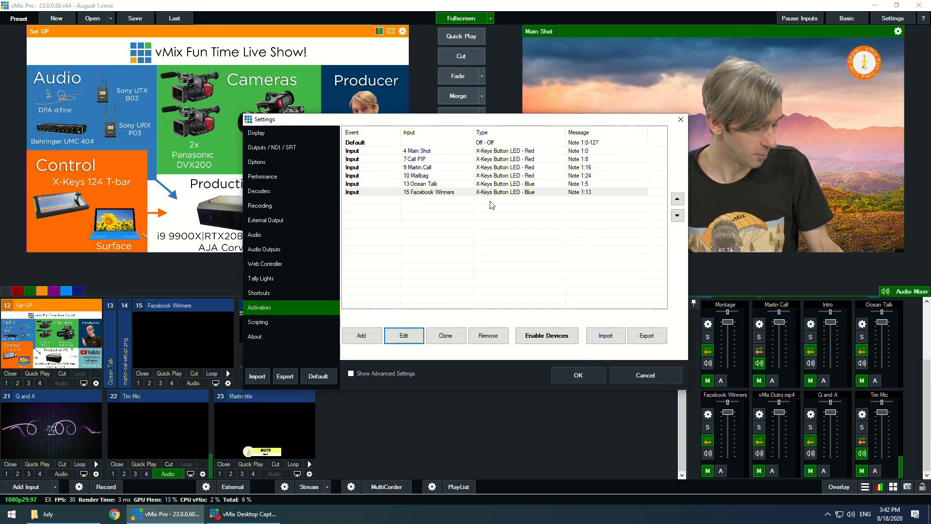
left_click(585, 374)
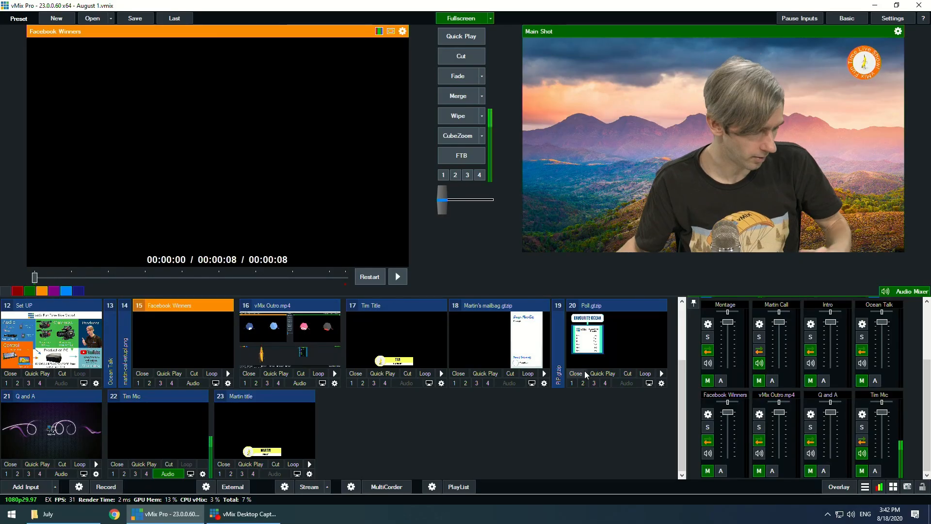
Start another activator in the settings on channel 1 with note 93
scroll(586, 375, "up", 2)
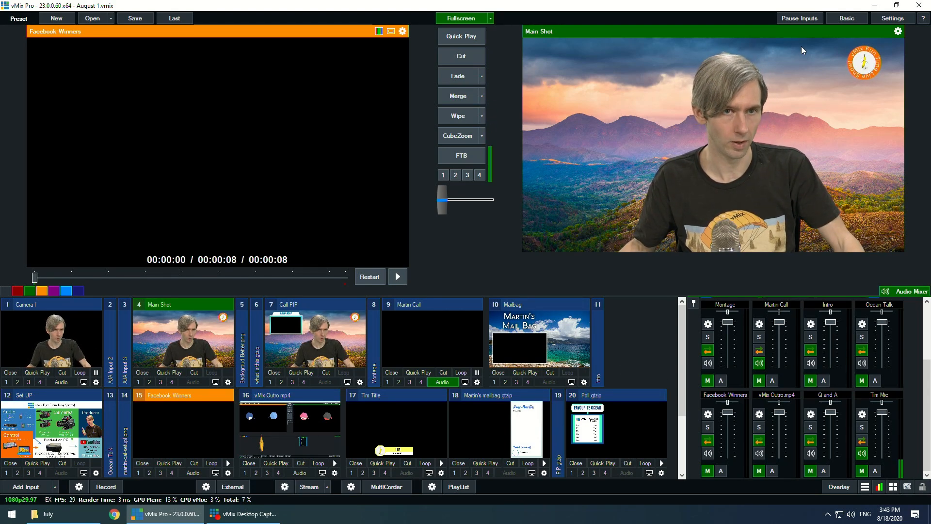
left_click(885, 21)
left_click(285, 310)
left_click(362, 336)
left_click(559, 177)
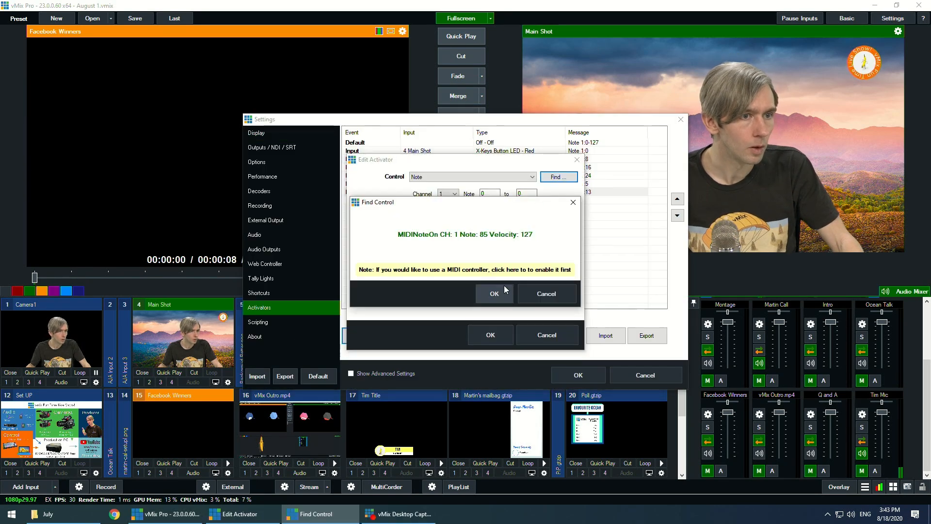
left_click(545, 293)
left_click_drag(489, 194, 430, 195)
type("93")
Set the activator's event to InputAudio for microphone input 22 with type X-Keys Button LED in blue, and save it
left_click(492, 215)
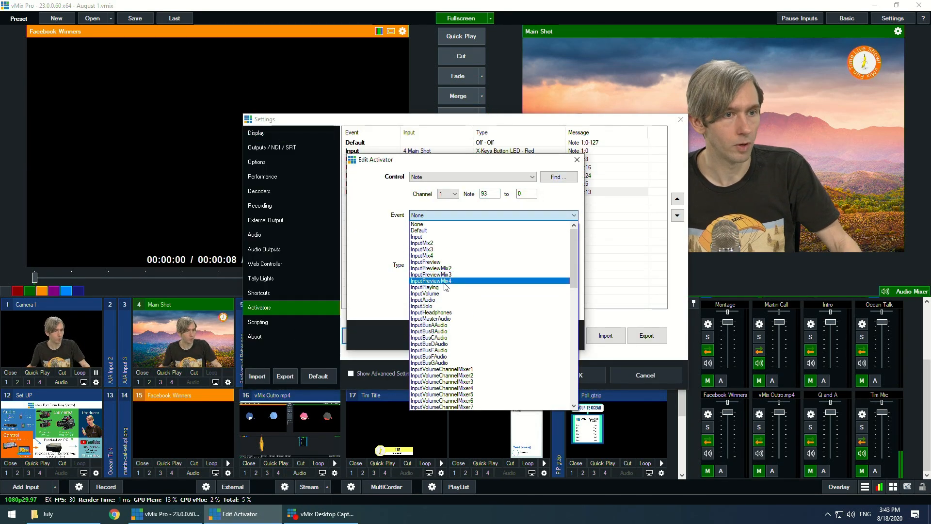
left_click(424, 300)
left_click(454, 232)
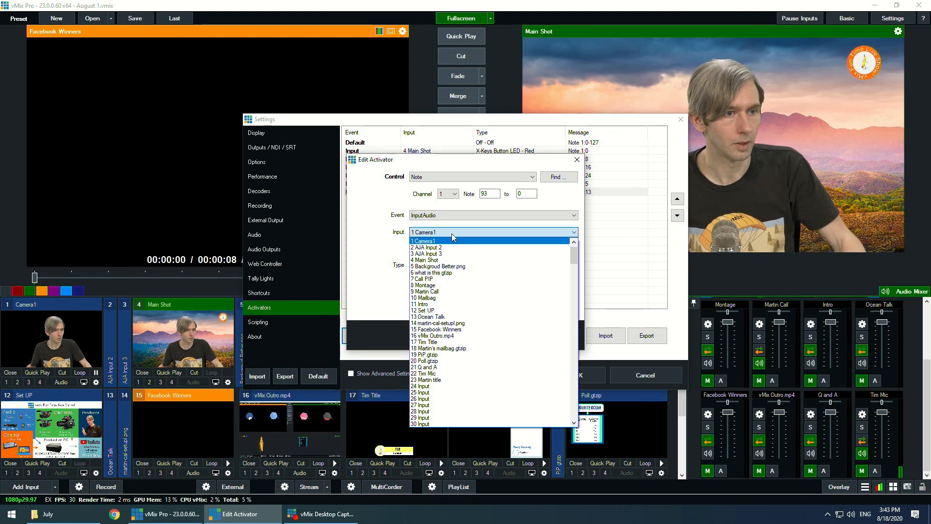
left_click(441, 374)
left_click(491, 264)
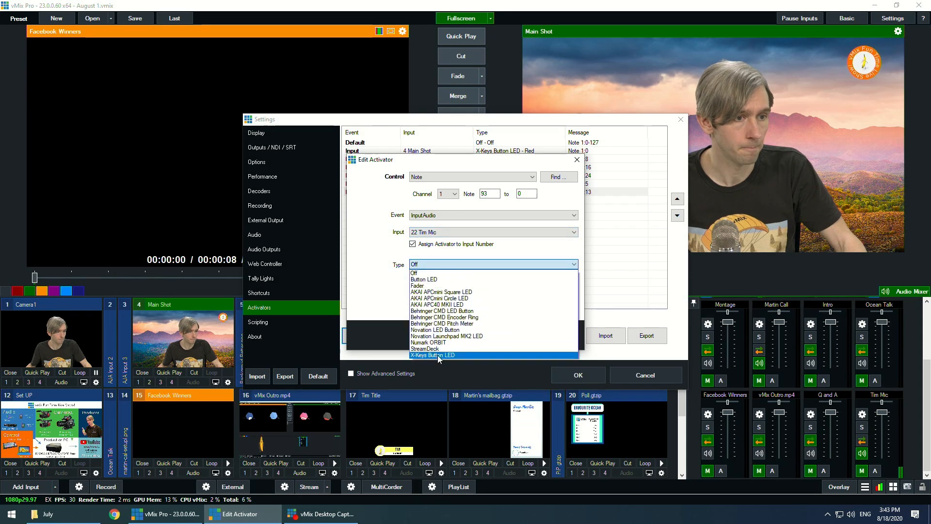
left_click(440, 352)
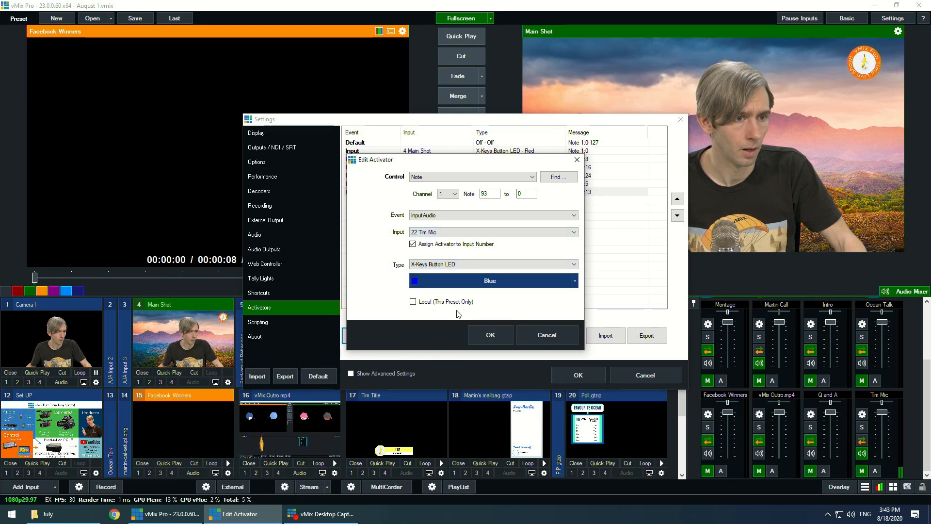
left_click(481, 337)
Clone the InputAudio activator of microphone input 22 and retarget the copy to note 94 and call input 9
left_click(417, 200)
left_click(445, 336)
double_click(418, 208)
left_click_drag(491, 194, 455, 195)
type("94")
left_click(466, 232)
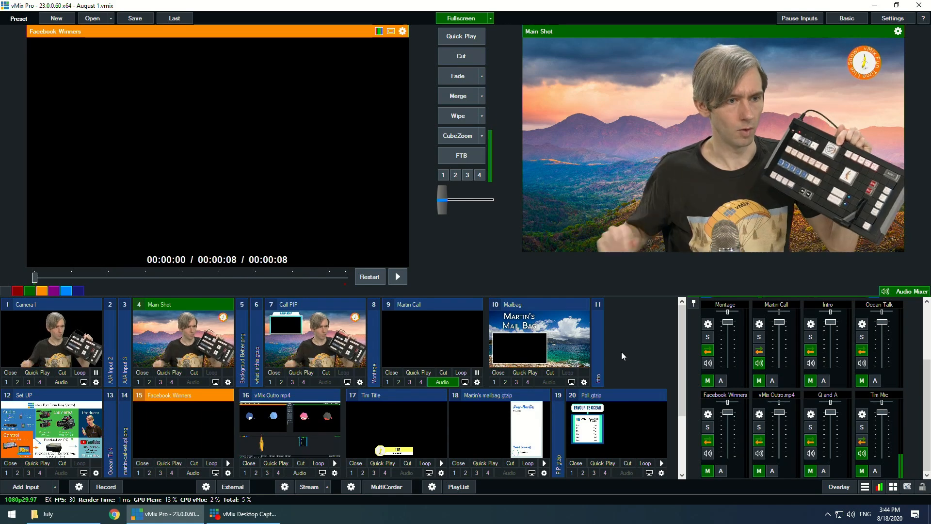
Toggle the audio of call input 9 off and on repeatedly to test its button light
left_click(442, 383)
left_click(441, 383)
left_click(442, 383)
left_click(442, 383)
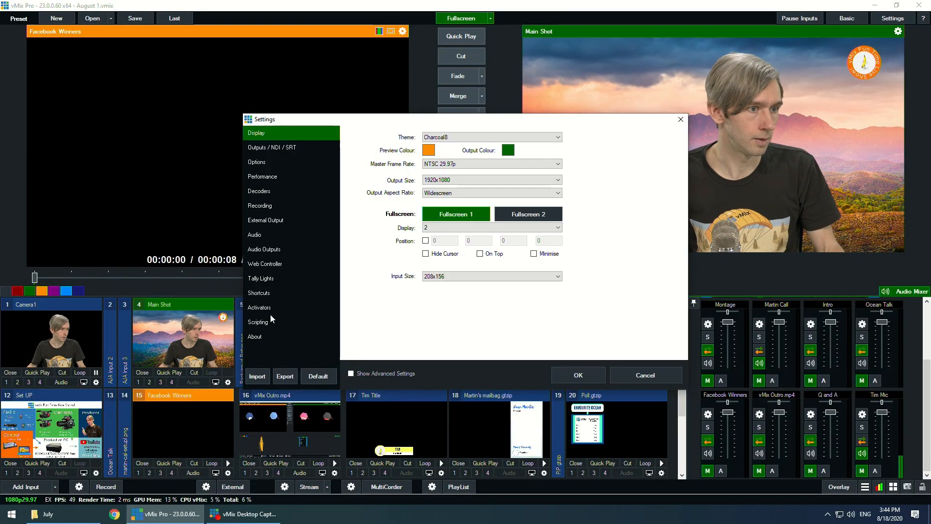
Add an activator in the settings on channel 1, note 106, for the Streaming event
left_click(299, 308)
left_click(361, 336)
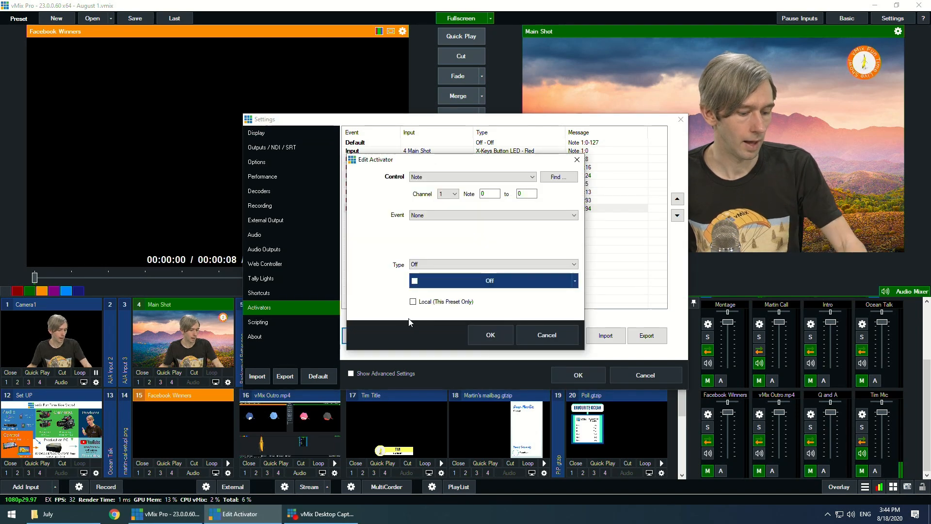
left_click(562, 177)
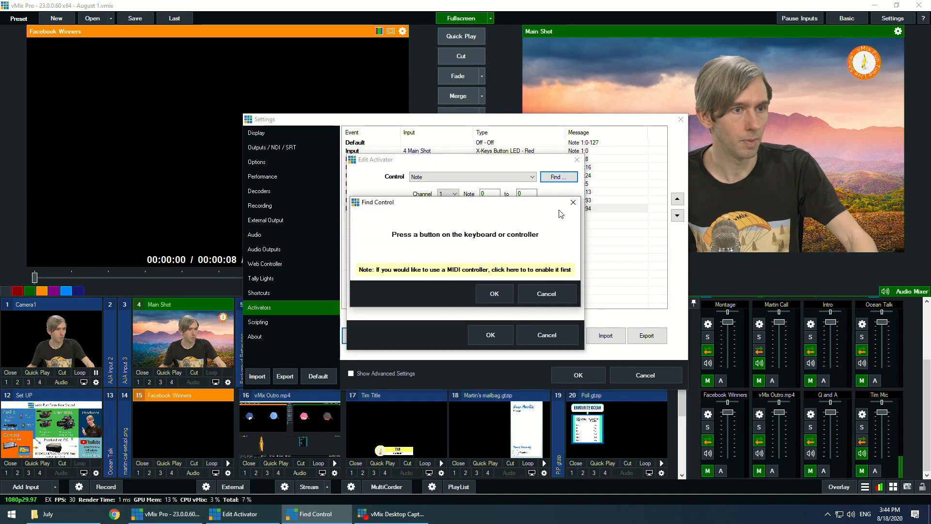
left_click(493, 291)
left_click(452, 215)
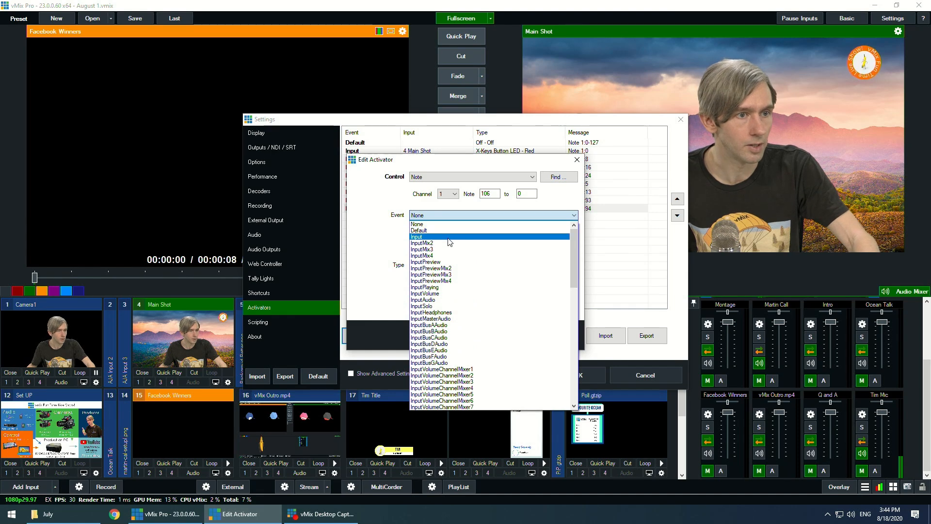
scroll(517, 311, "down", 10)
scroll(517, 309, "down", 9)
scroll(456, 294, "up", 7)
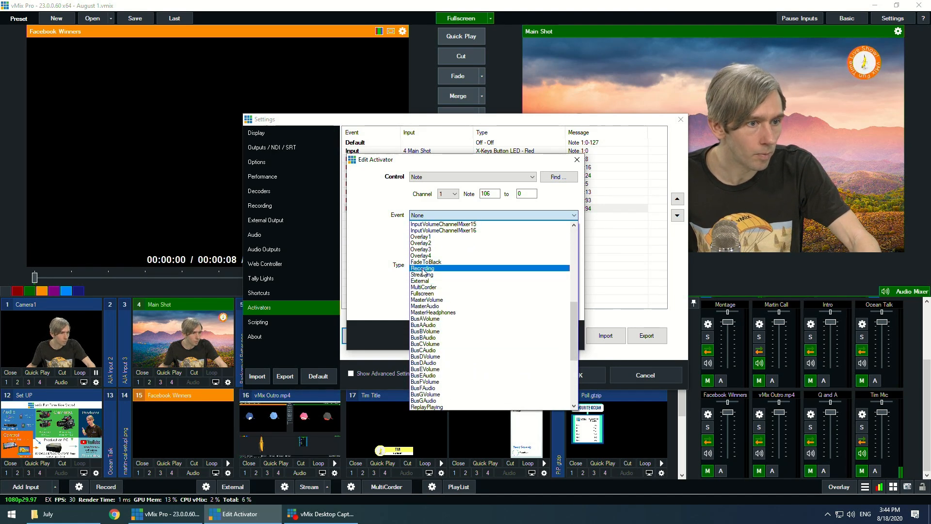
left_click(423, 275)
Give the Streaming activator the type X-Keys Button LED in Red Blinking, local to this preset, and save it
left_click(460, 264)
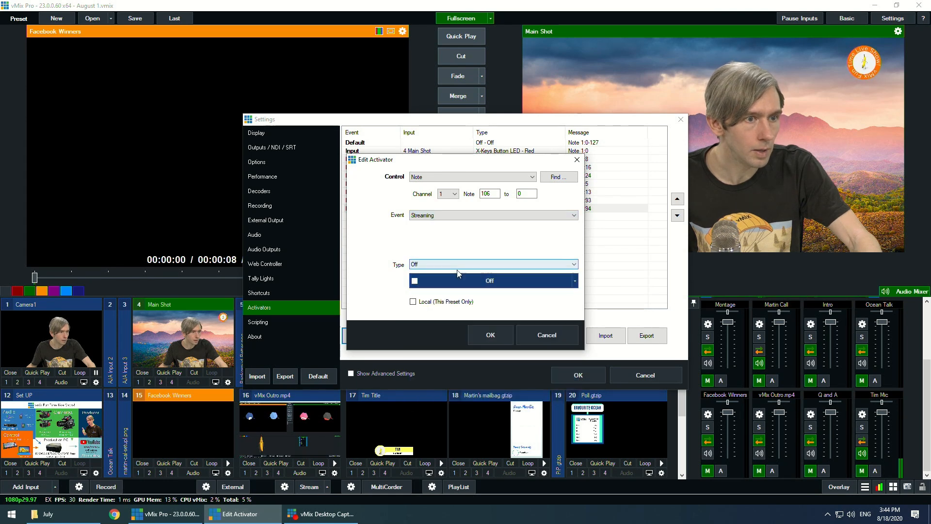
left_click(459, 281)
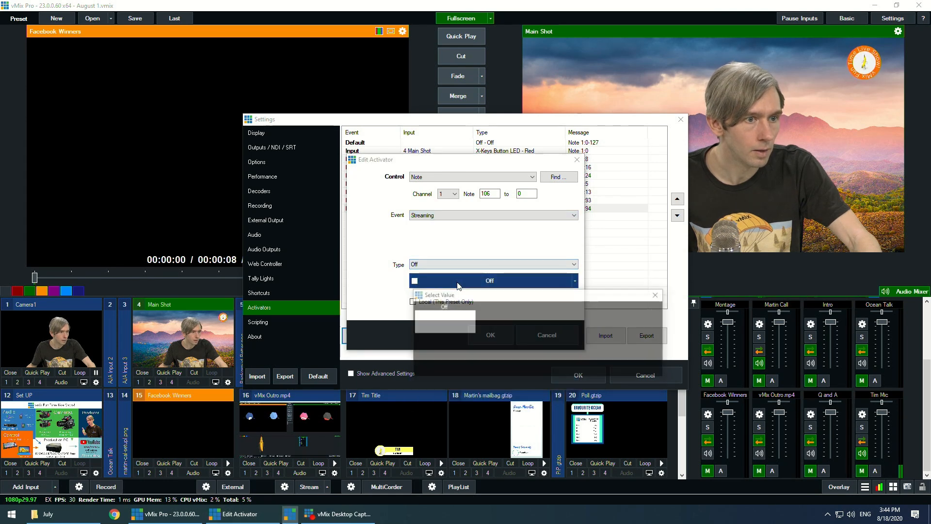
left_click(655, 296)
left_click(497, 279)
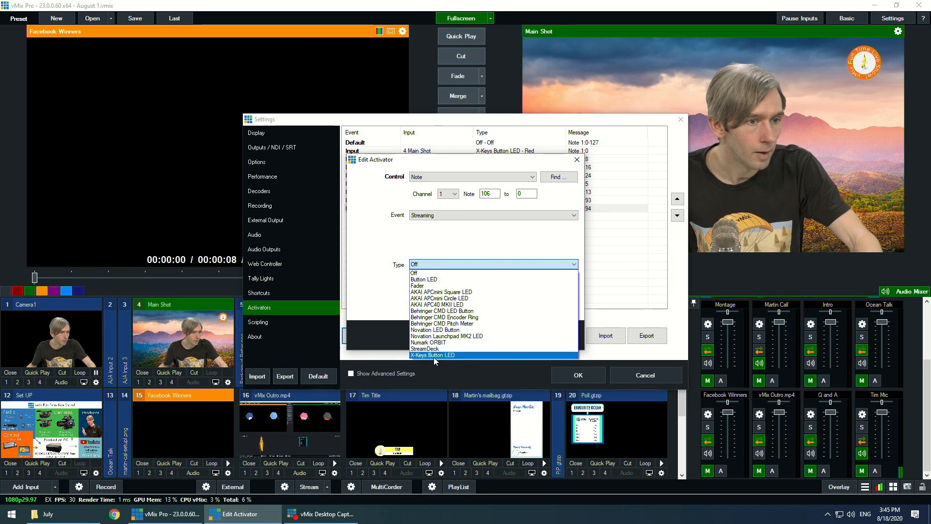
left_click(435, 355)
left_click(490, 281)
left_click(500, 319)
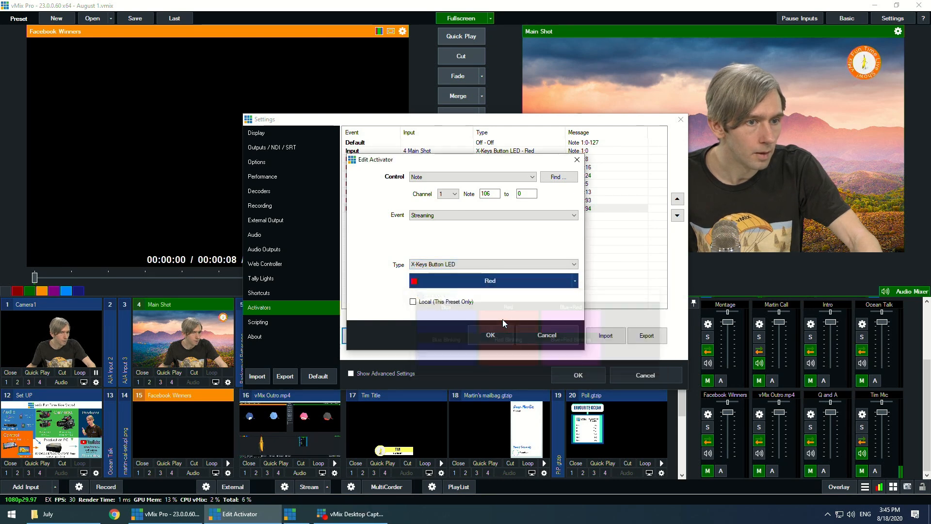
left_click(500, 282)
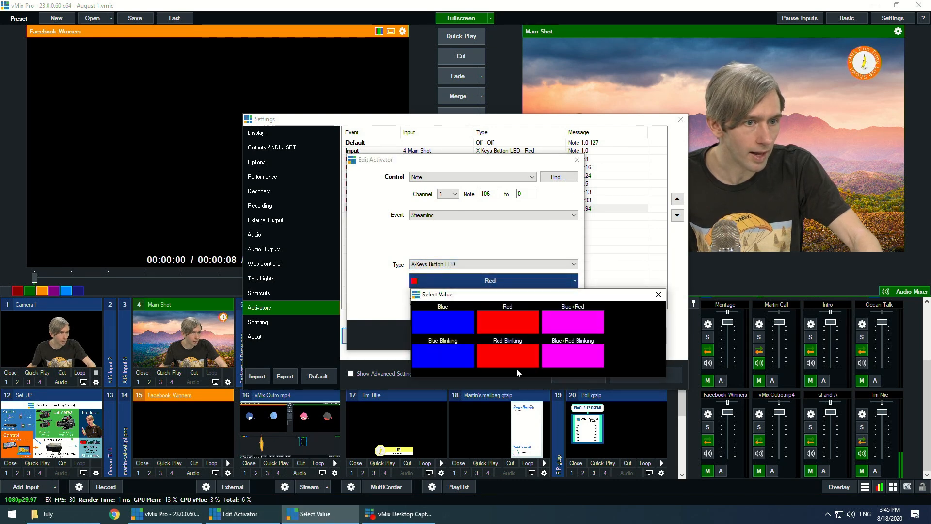
left_click(509, 359)
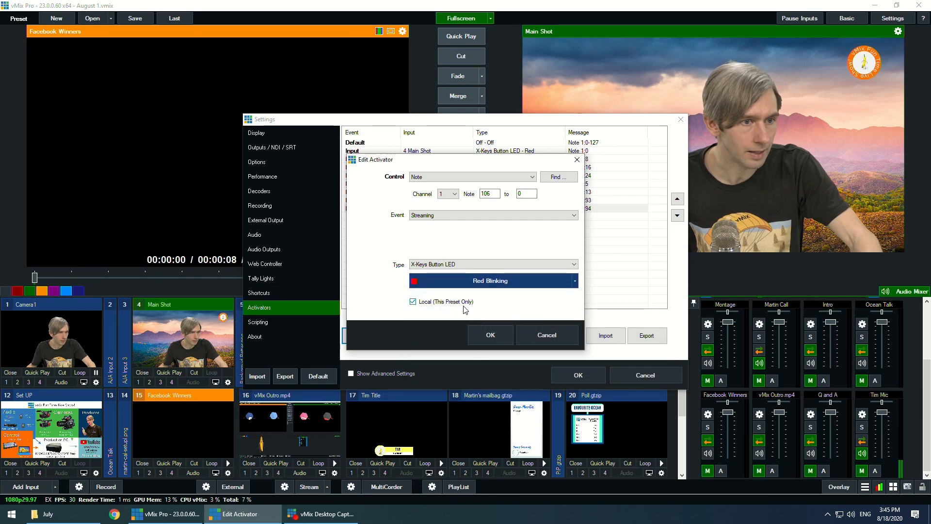
left_click(490, 335)
Clone the Streaming activator, change the copy to note 107 and the Recording event, and save the settings
left_click(479, 218)
left_click(445, 335)
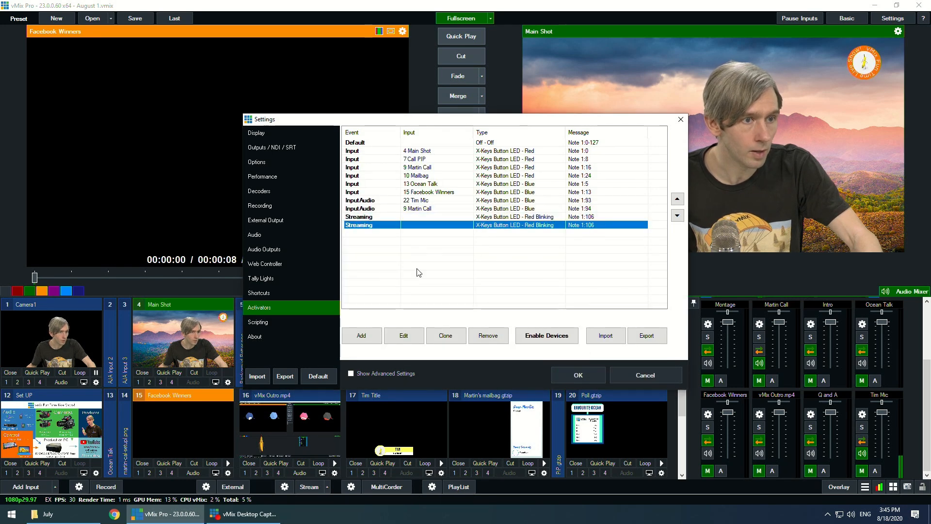
double_click(436, 226)
double_click(487, 194)
type("107")
left_click(451, 216)
left_click(427, 226)
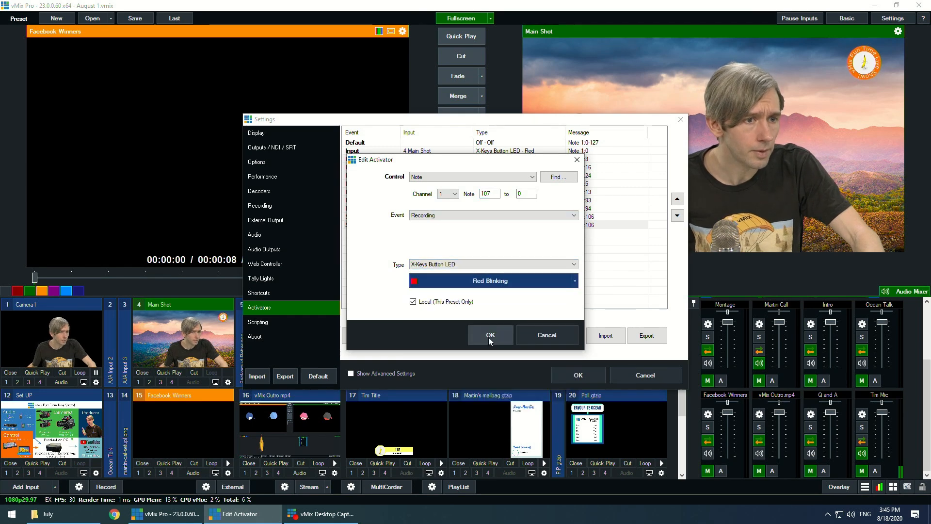
left_click(490, 336)
left_click(578, 376)
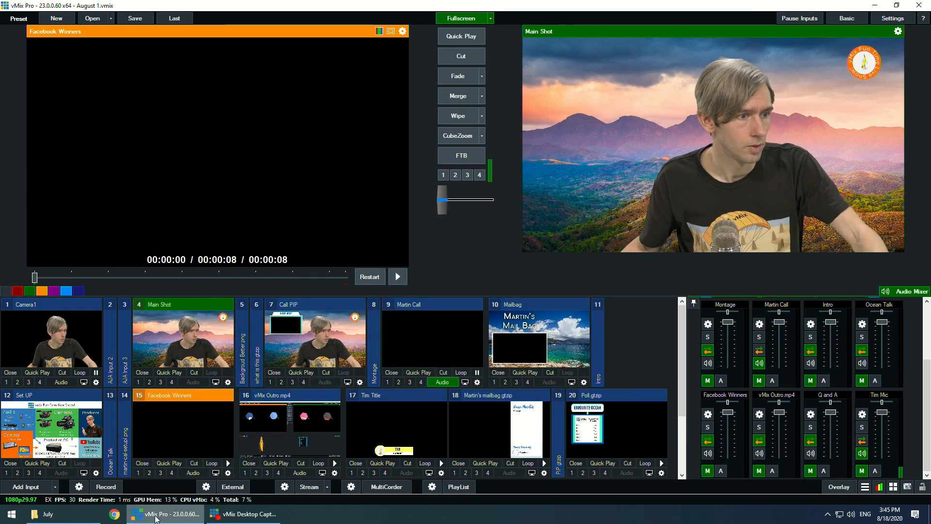
Start a recording and stop it again to test the Recording activator
left_click(112, 487)
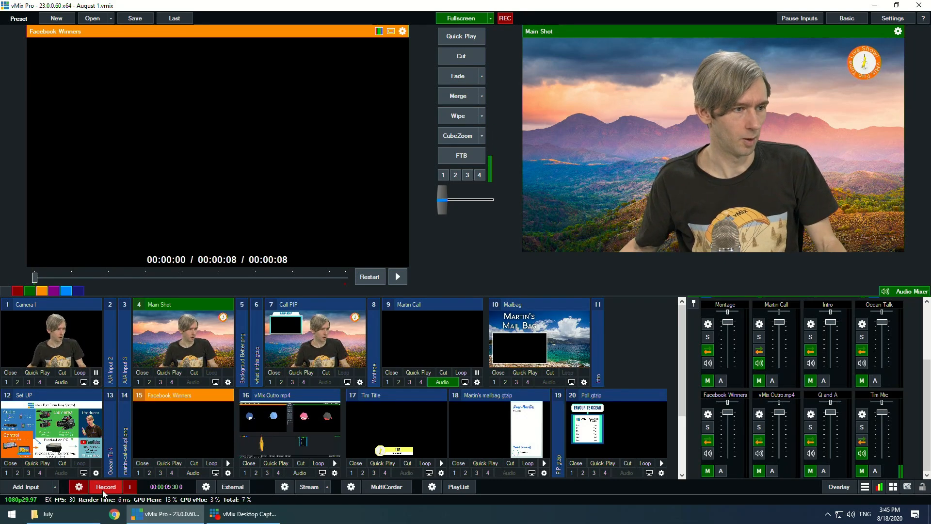
left_click(108, 486)
left_click(449, 290)
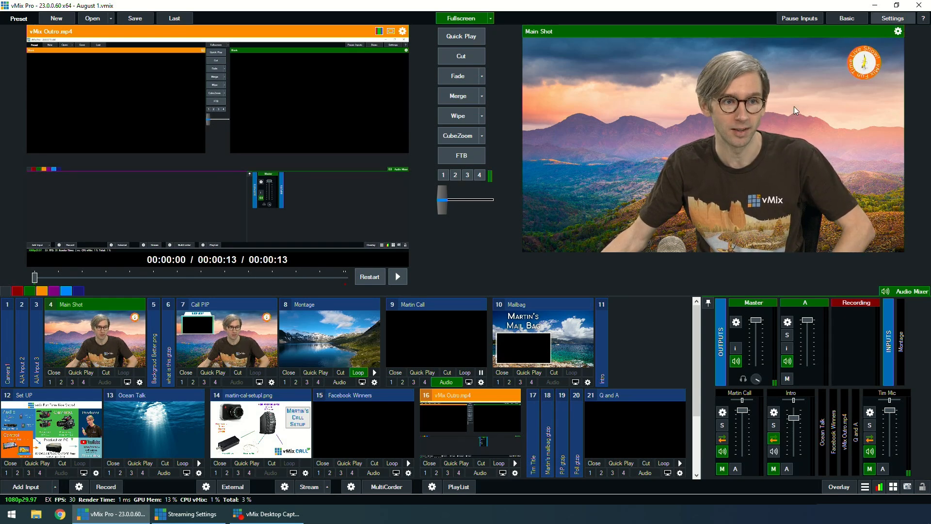
Turn off Assign Activator to Input Number for the InputAudio activator of call input 9 and save it
left_click(259, 308)
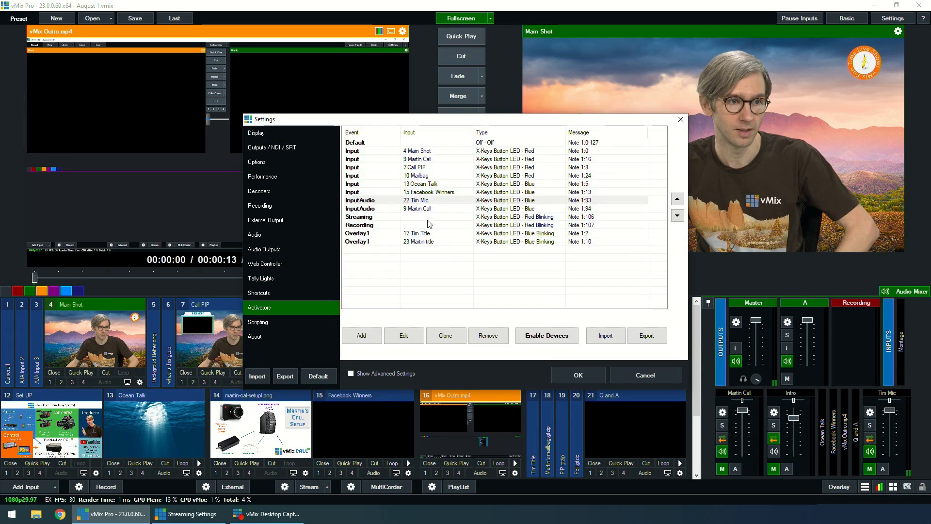
left_click(395, 208)
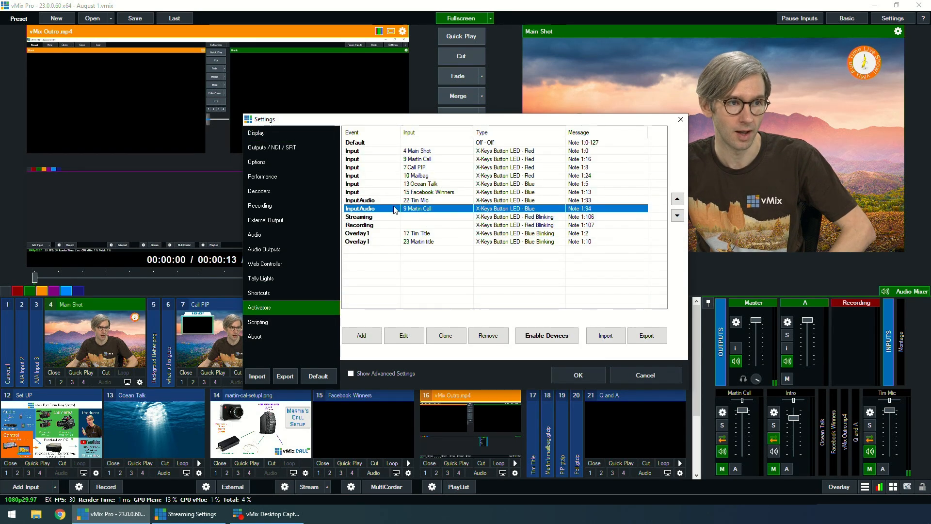
left_click(403, 339)
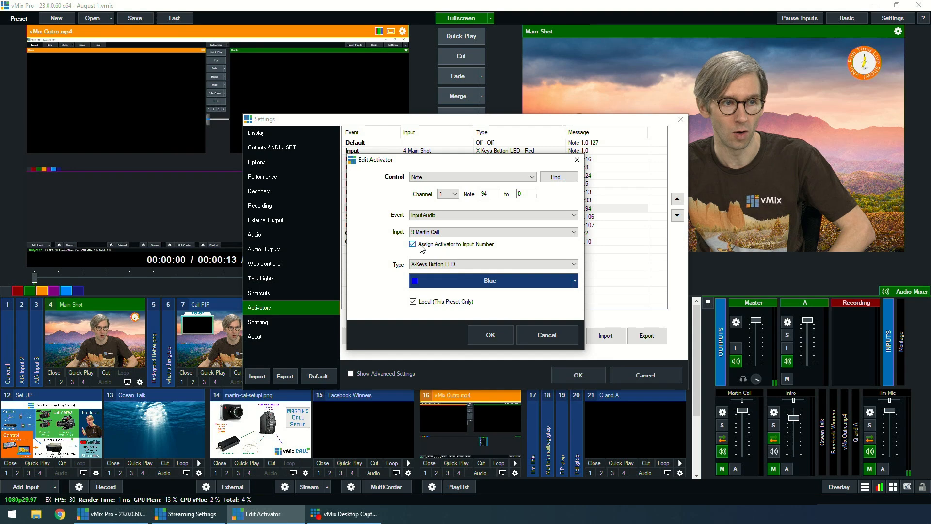
left_click(434, 245)
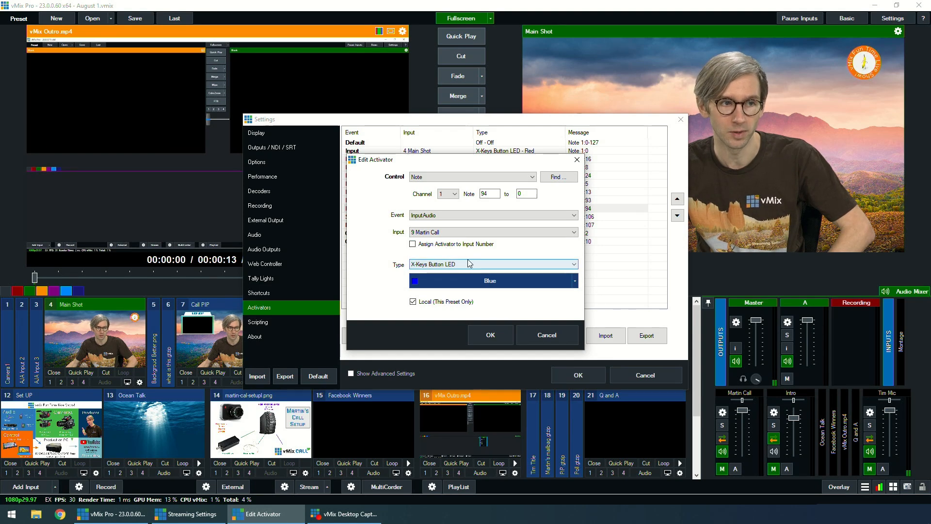
left_click(491, 332)
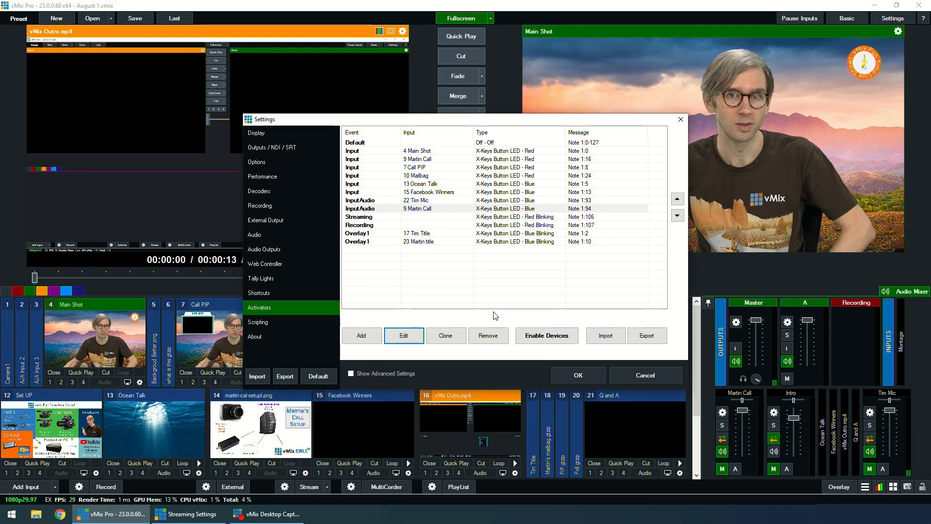
Review the Streaming activator's event, type and color settings and leave without changing them
left_click(421, 219)
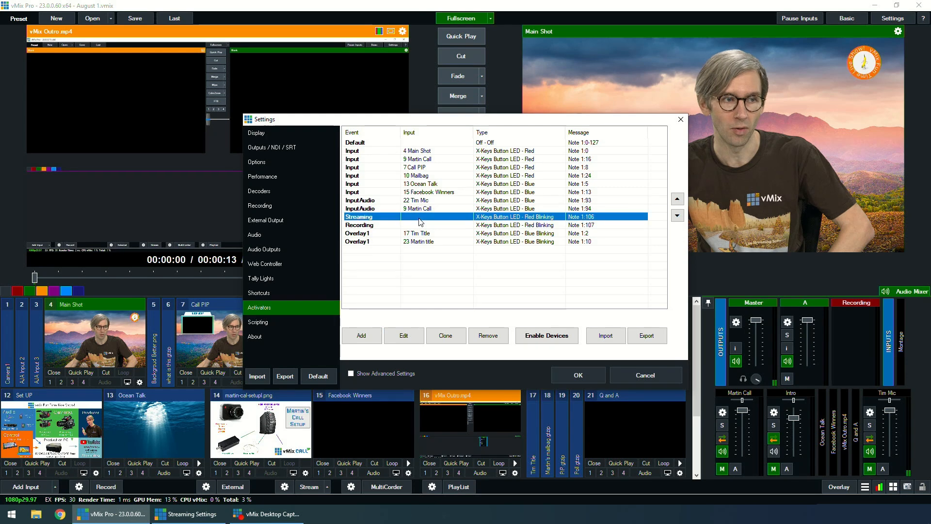
left_click(410, 331)
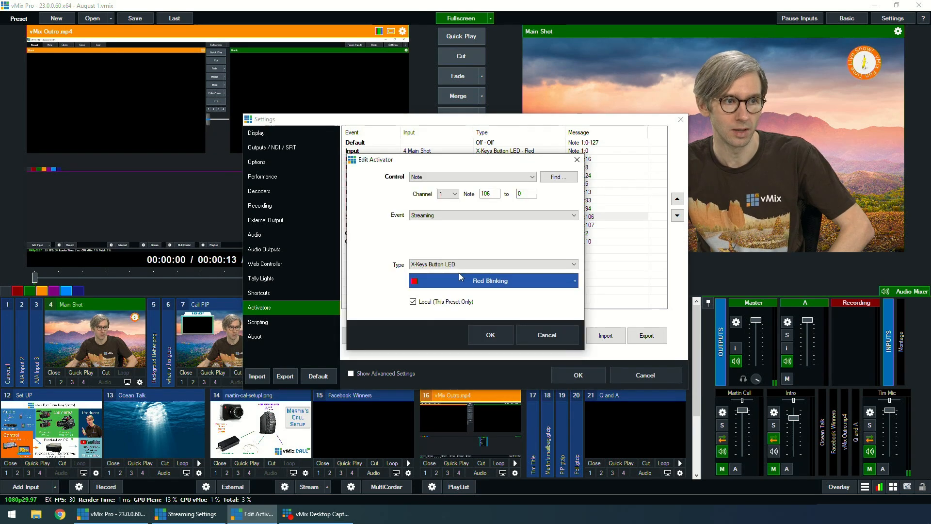
left_click(544, 334)
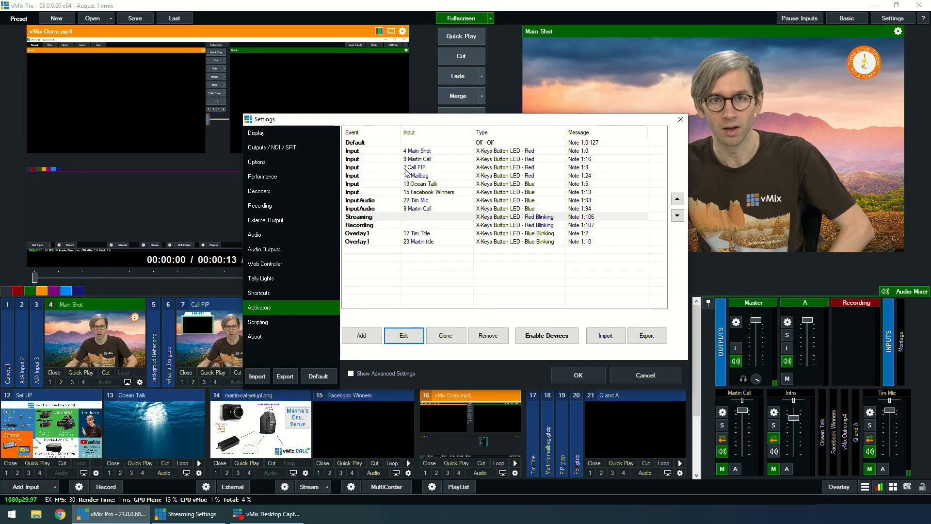
Review the Overlay1 activators for title inputs 17 and 23, confirming each one
left_click(405, 234)
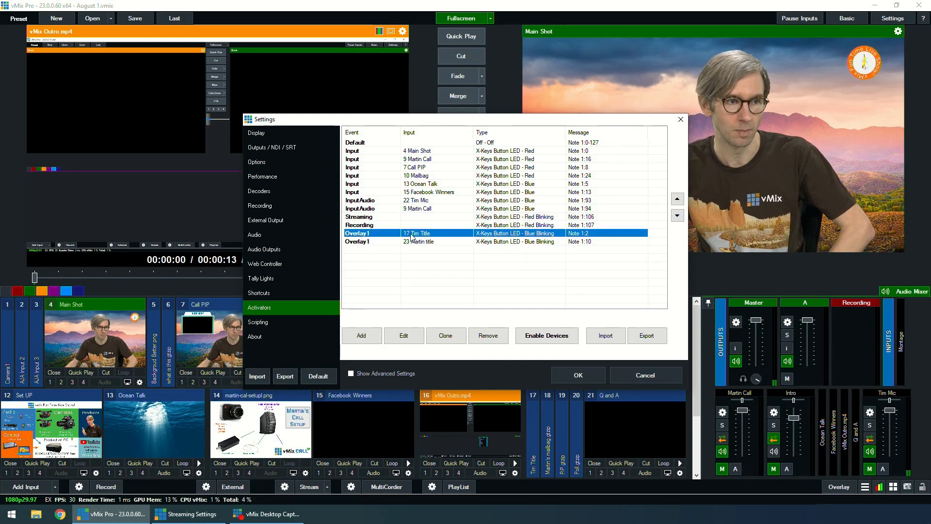
left_click(405, 335)
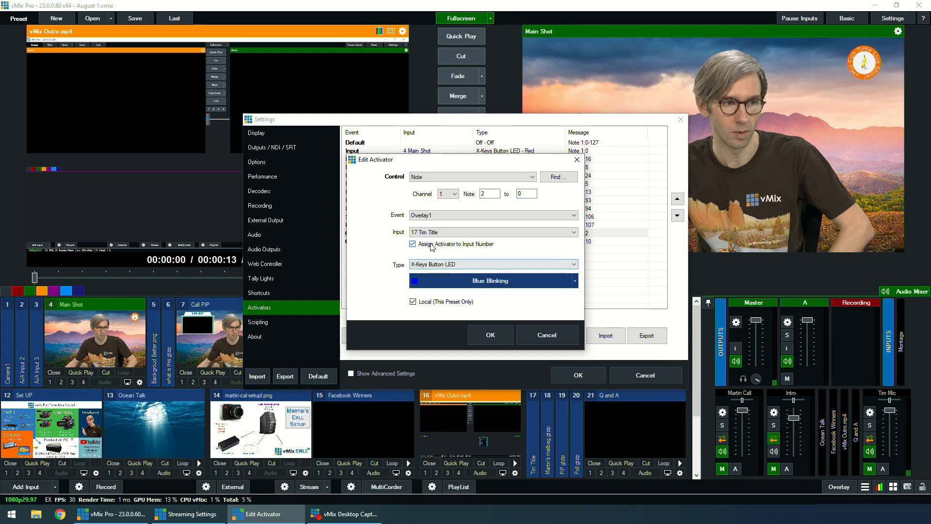
left_click(480, 336)
left_click(416, 242)
left_click(410, 340)
left_click(490, 339)
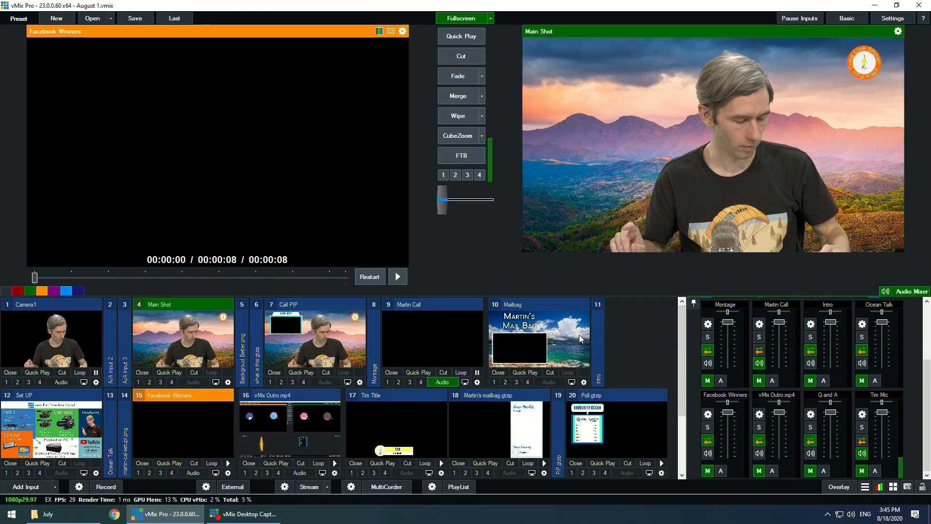
Start a new shortcut and capture the controller button for MIDINoteOn channel 1, note 7
scroll(505, 431, "down", 2)
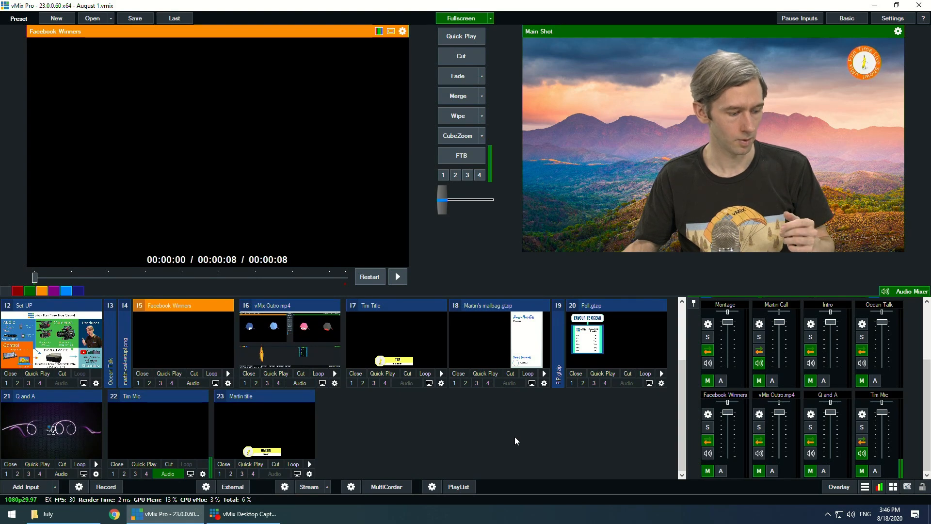
scroll(612, 434, "up", 1)
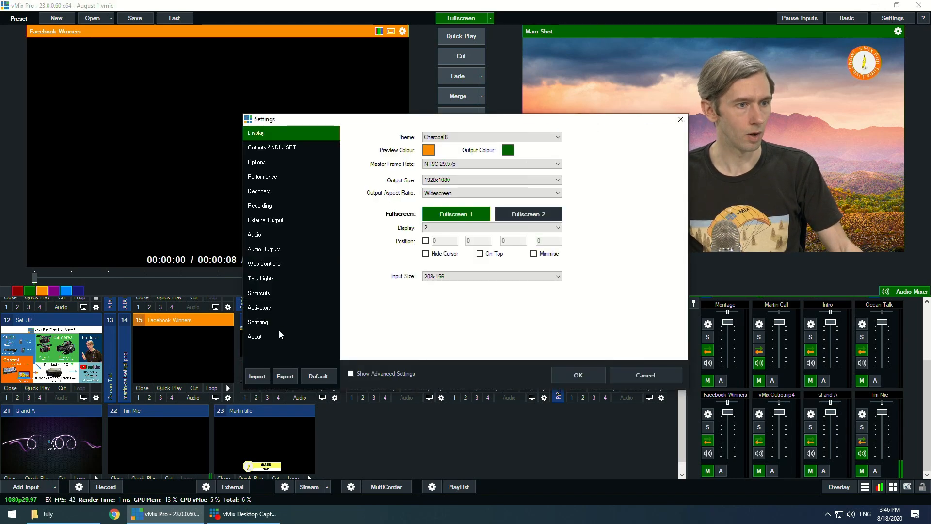
left_click(262, 293)
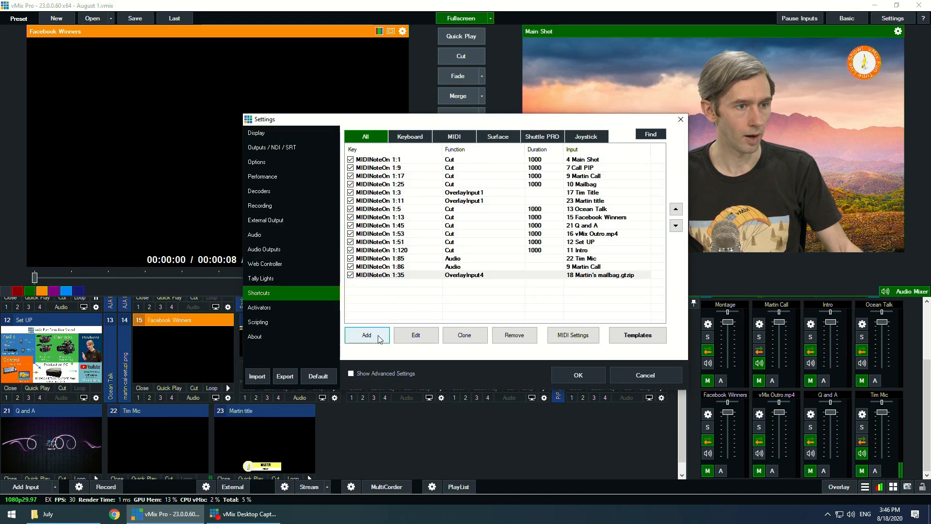
left_click(366, 335)
left_click(586, 113)
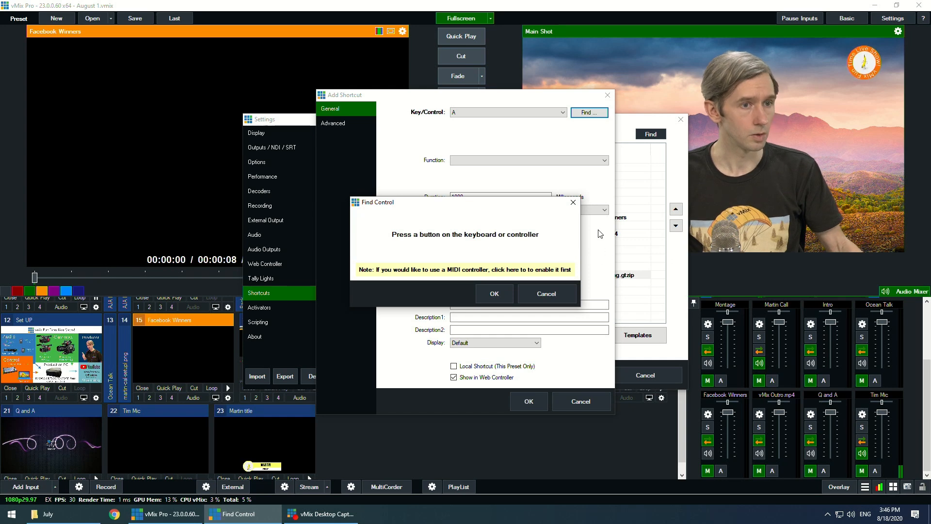
left_click(491, 295)
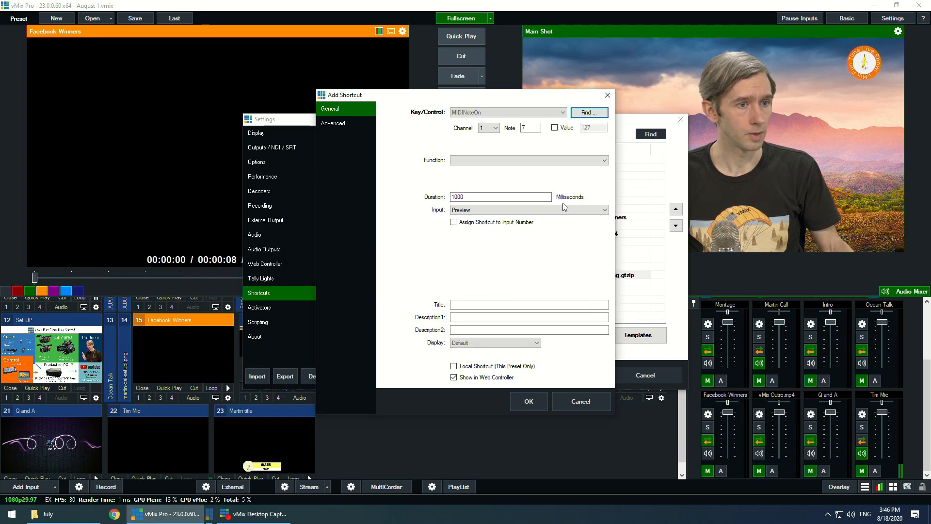
Assign the OverlayInput3 function on input 20 Poll.gtzip to the new shortcut, then save the shortcut and the settings
left_click(571, 162)
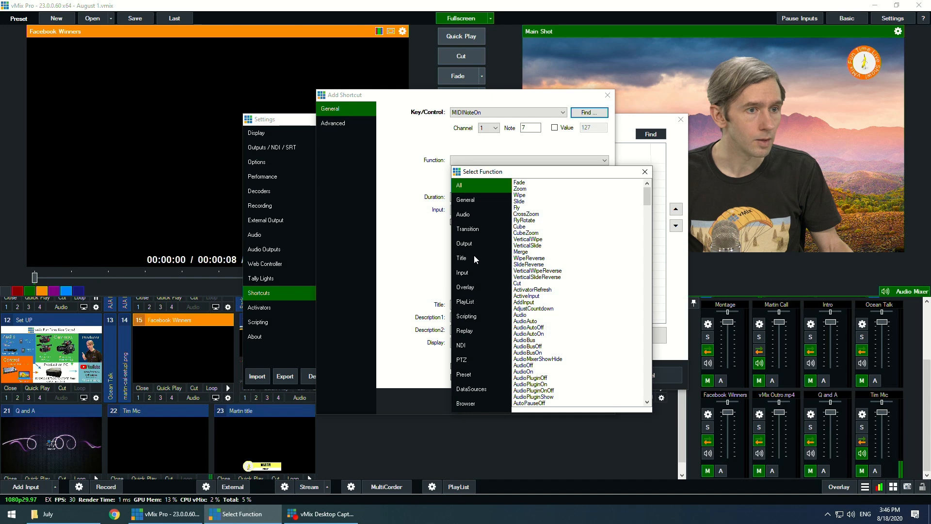
left_click(465, 288)
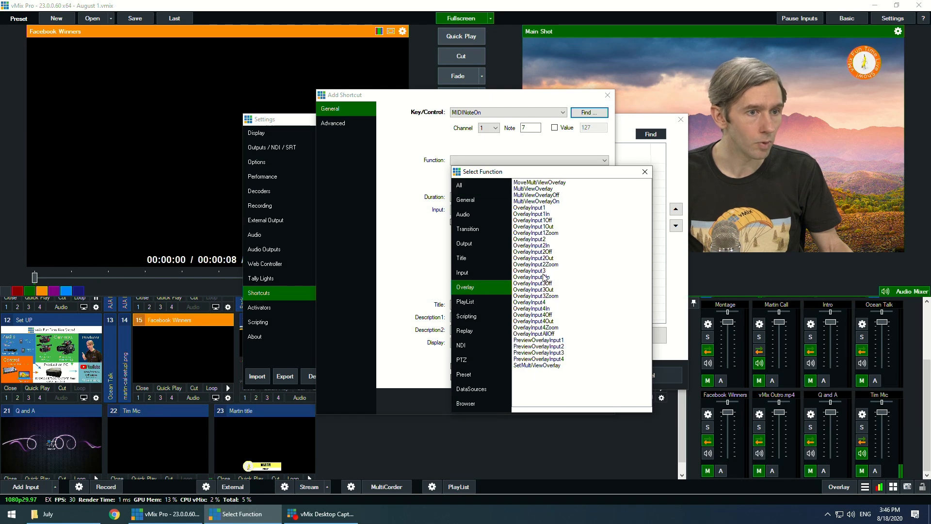
double_click(543, 272)
left_click(536, 210)
scroll(518, 305, "down", 2)
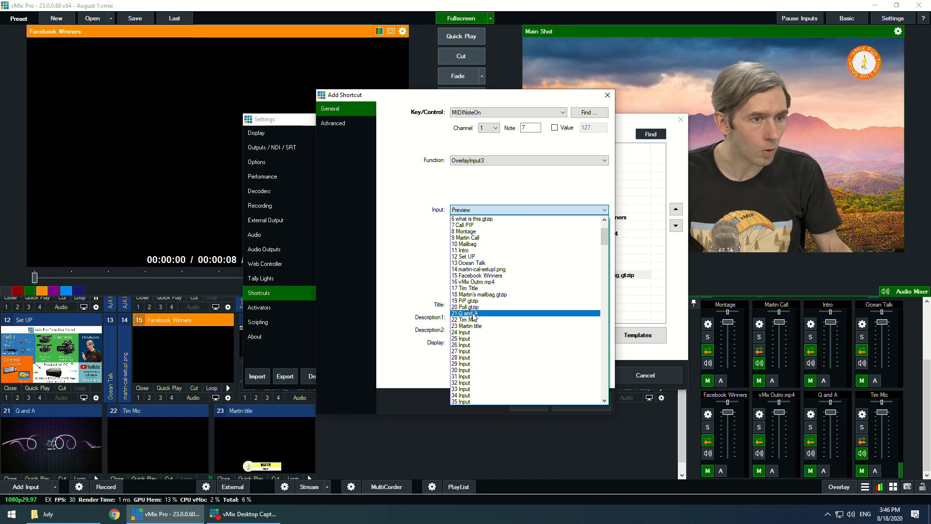
left_click(467, 307)
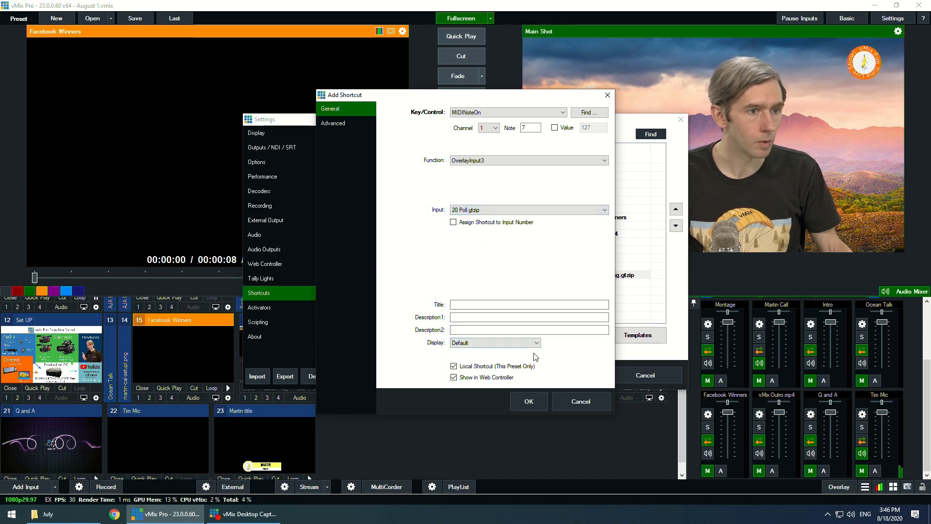
left_click(528, 399)
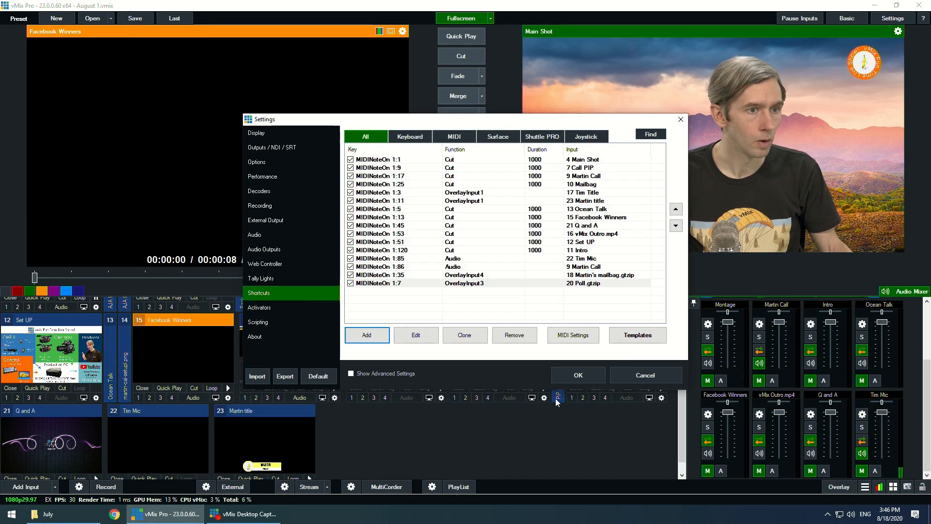
left_click(579, 375)
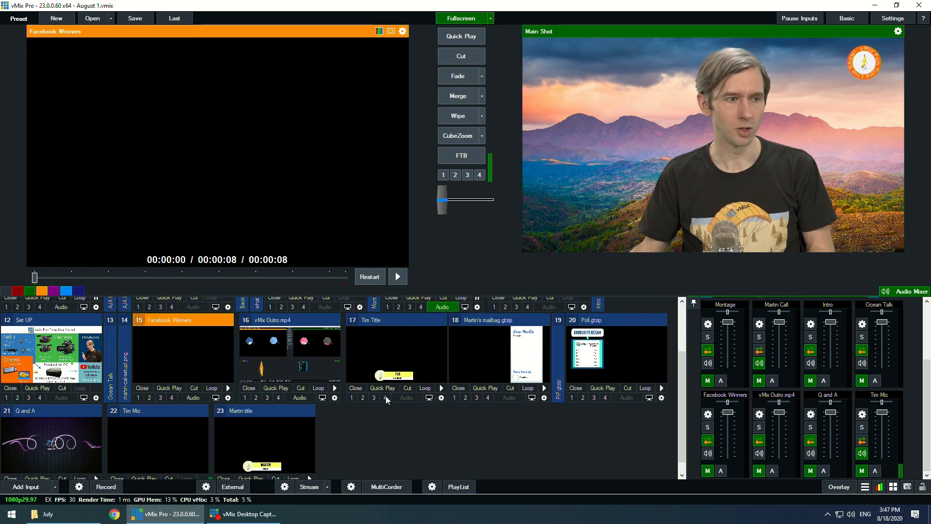
Add an OnTransitionIn trigger to input 16 vMix Outro.mp4 that runs AudioOff on microphone input 22
left_click(335, 398)
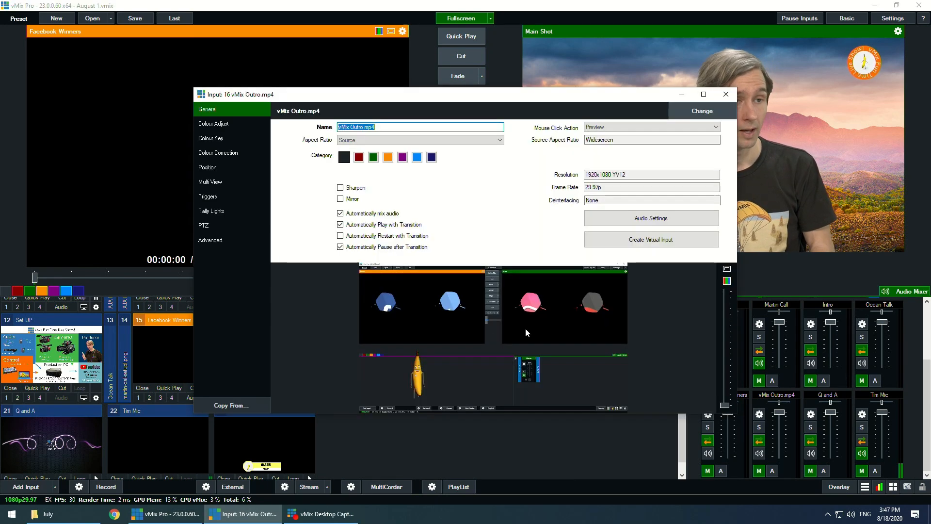
left_click(217, 197)
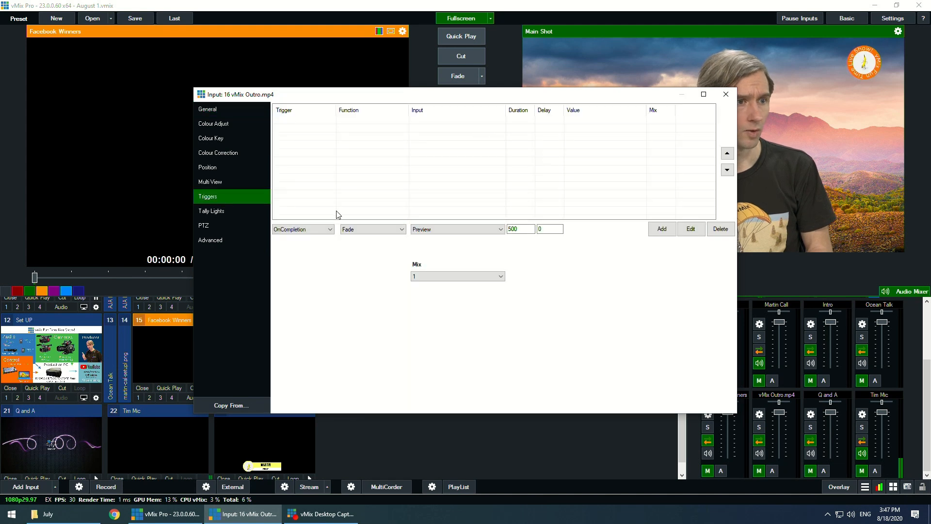
left_click(318, 230)
left_click(313, 248)
left_click(315, 229)
left_click(301, 244)
left_click(372, 229)
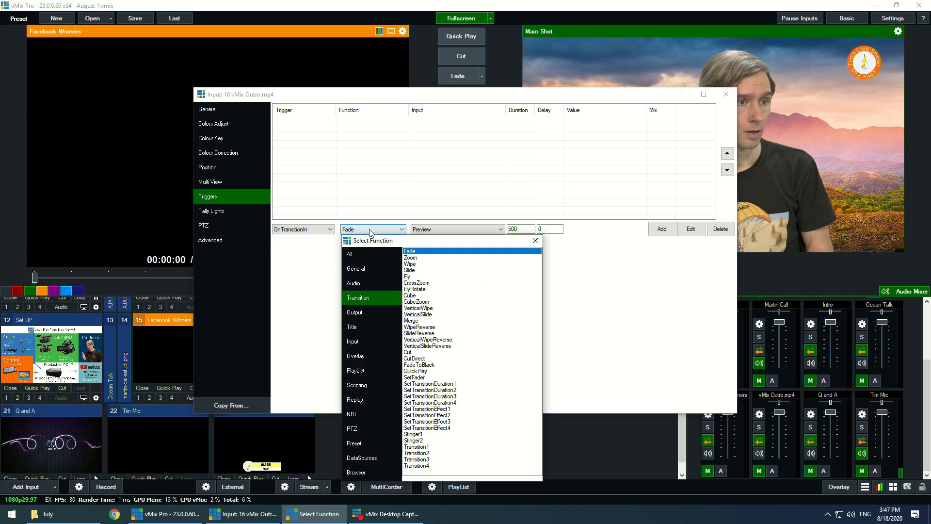
left_click(364, 282)
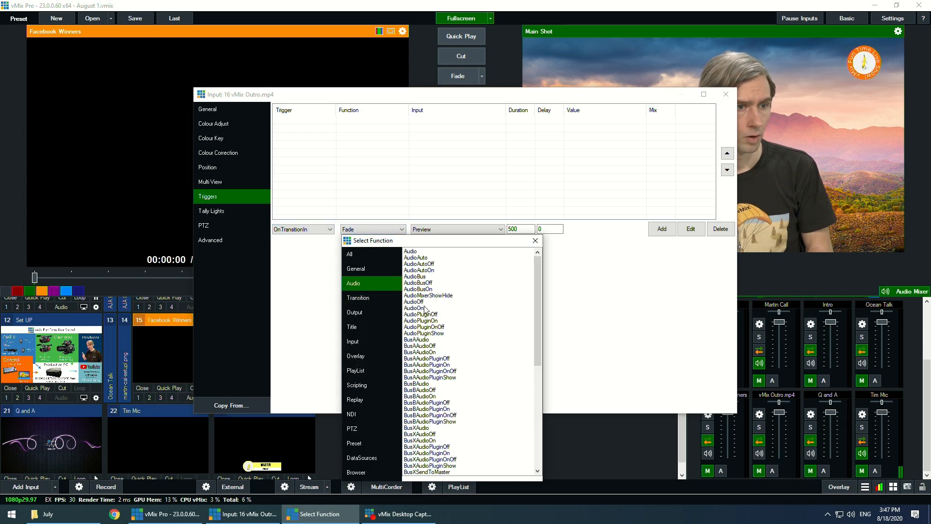
double_click(427, 302)
left_click(461, 230)
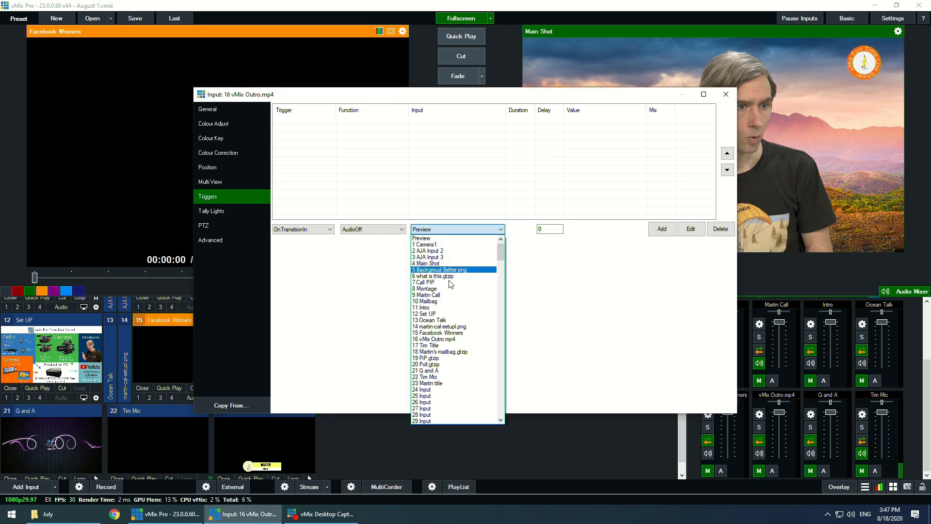
left_click(445, 377)
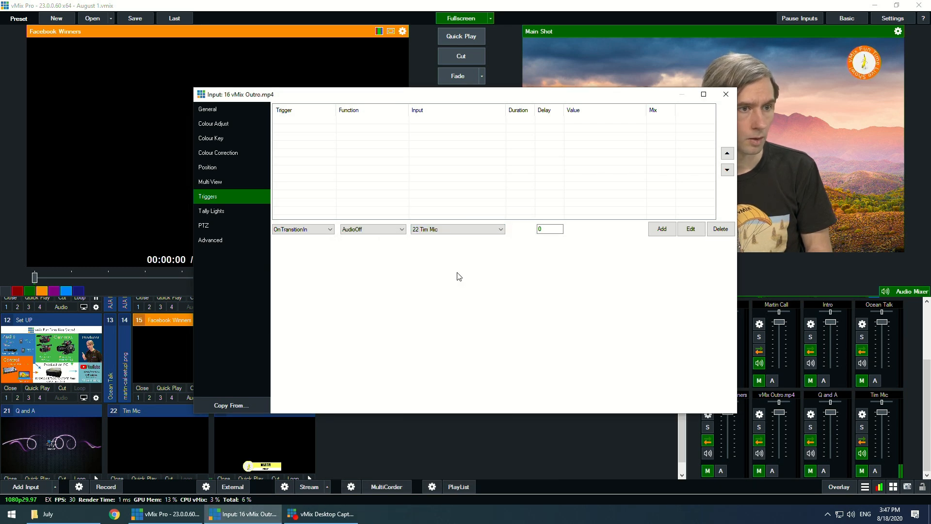
left_click(660, 229)
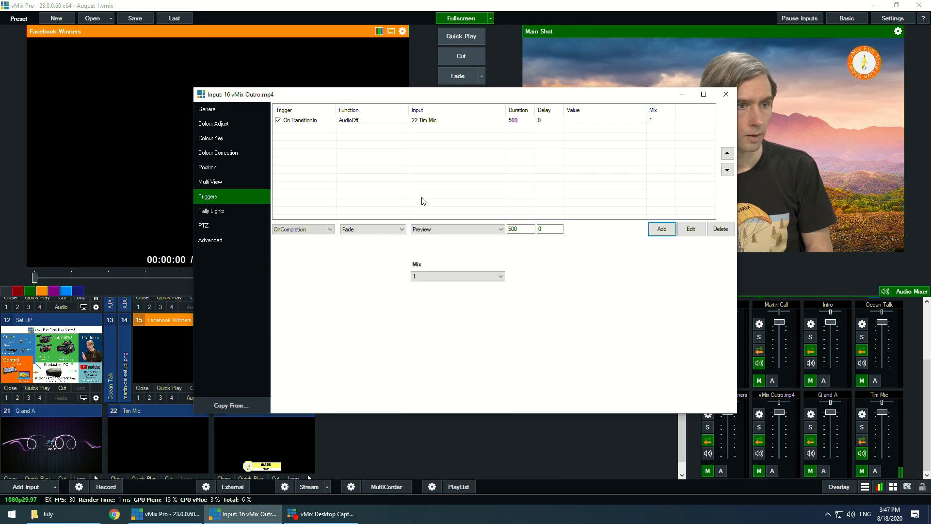
Add a second OnTransitionIn AudioOff trigger for call input 9 and check both entries in the trigger list
left_click(333, 121)
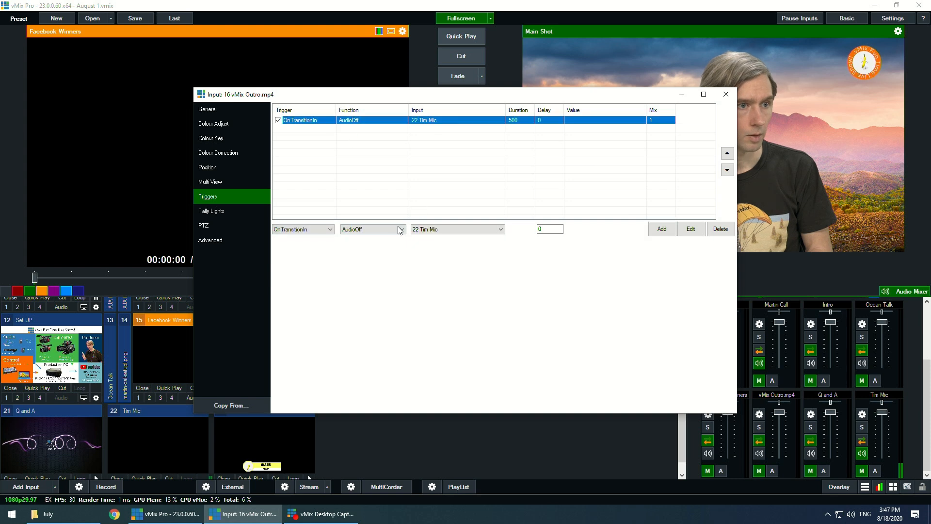
left_click(500, 229)
left_click(437, 301)
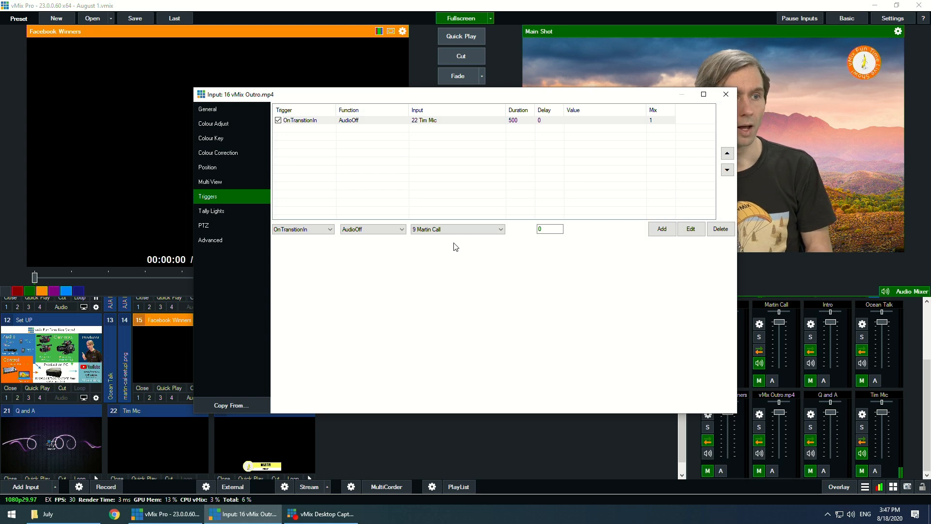
left_click(662, 235)
left_click(423, 121)
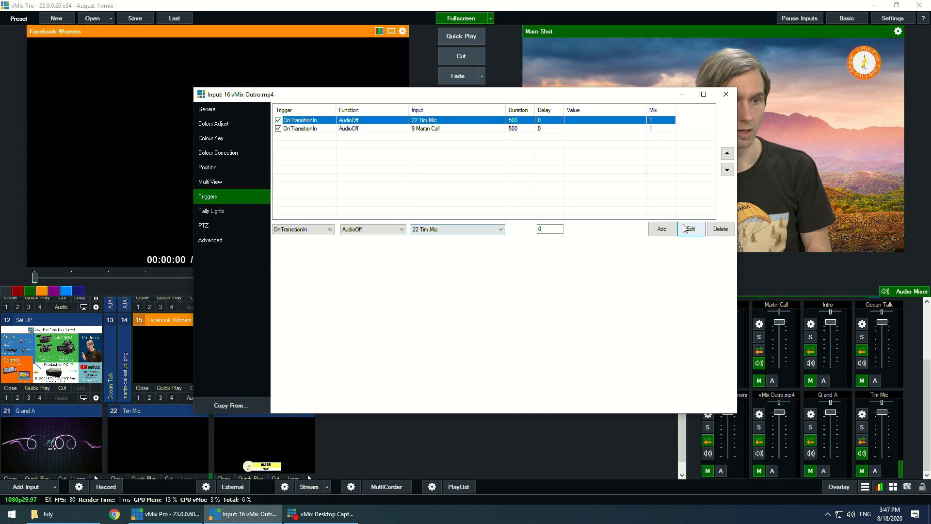
left_click(325, 136)
left_click(329, 121)
left_click(329, 128)
left_click(343, 121)
left_click(350, 126)
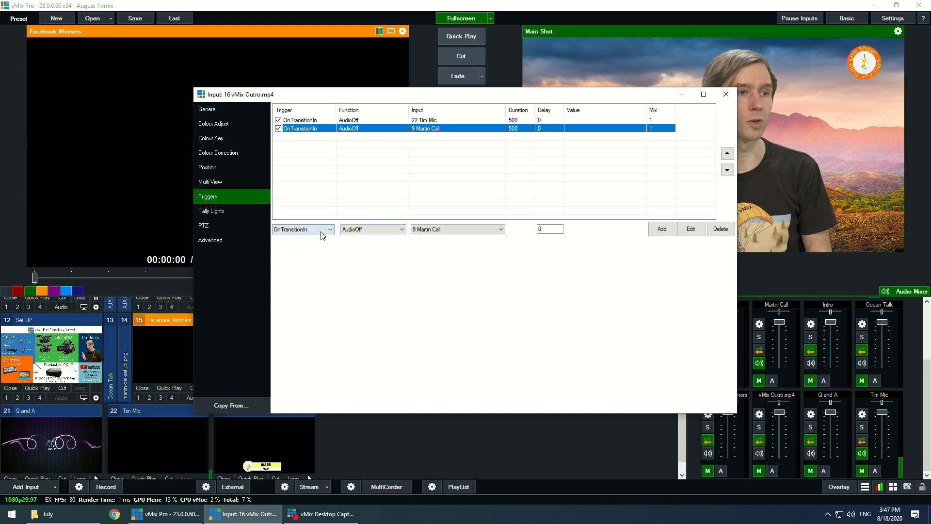
Add an OnCompletion trigger that runs StopRecording to the vMix Outro.mp4 input and close its settings
left_click(357, 233)
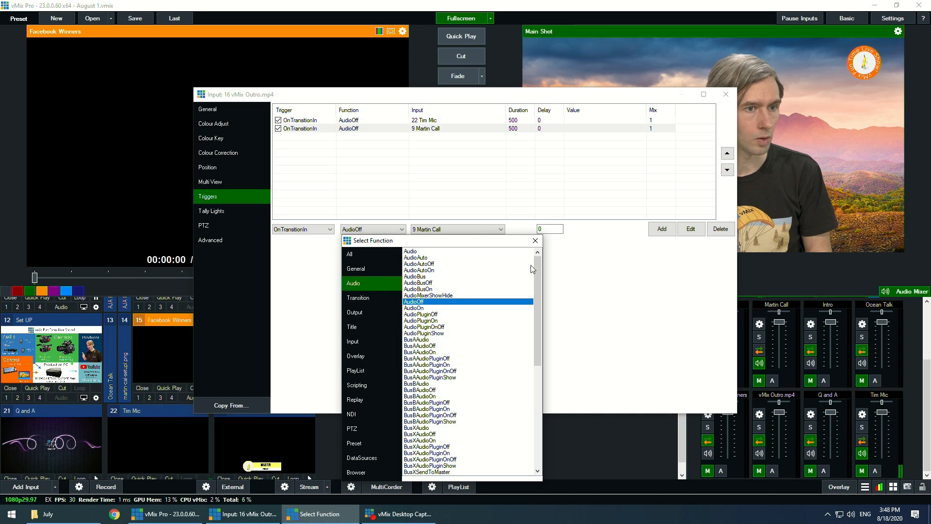
left_click(382, 255)
left_click_drag(537, 263, 543, 454)
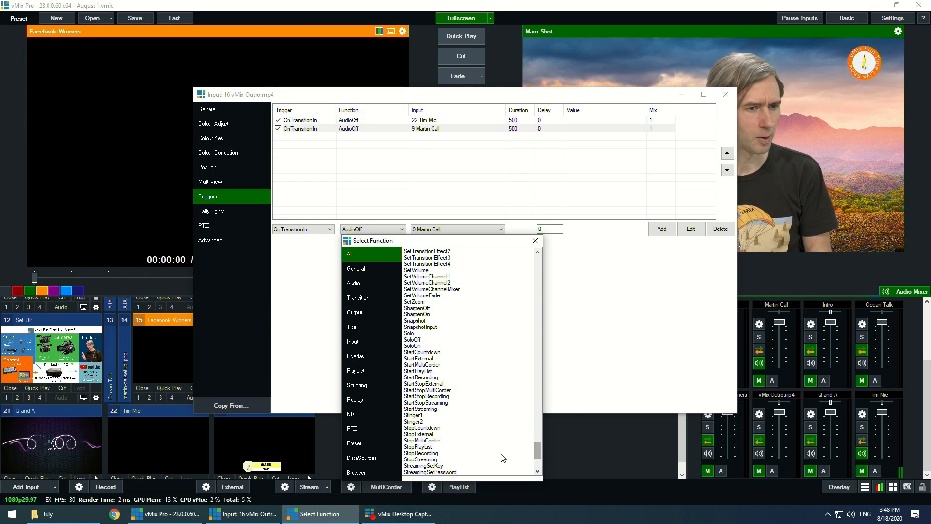
double_click(437, 454)
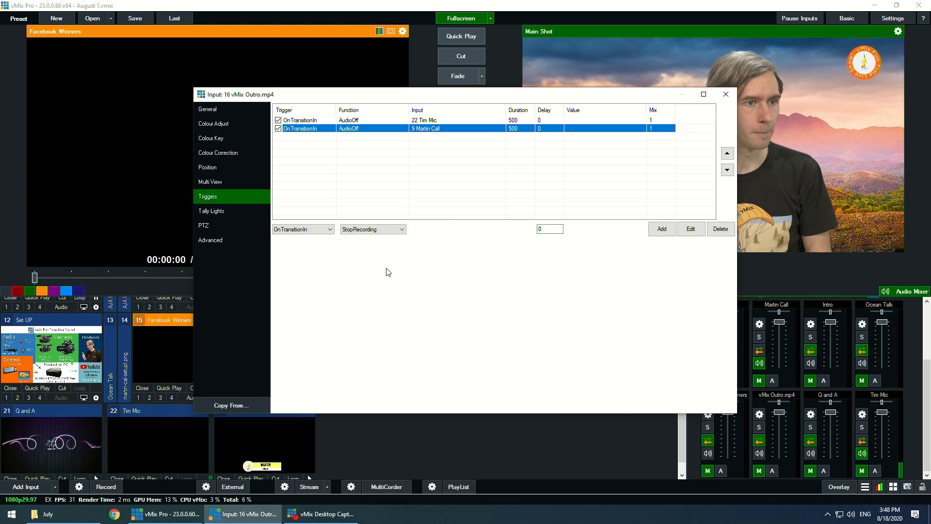
left_click(314, 230)
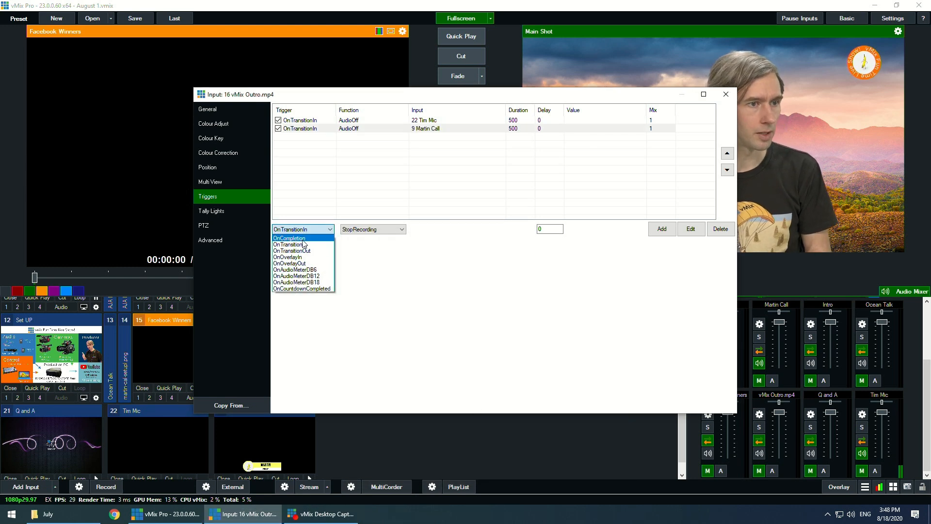
left_click(291, 238)
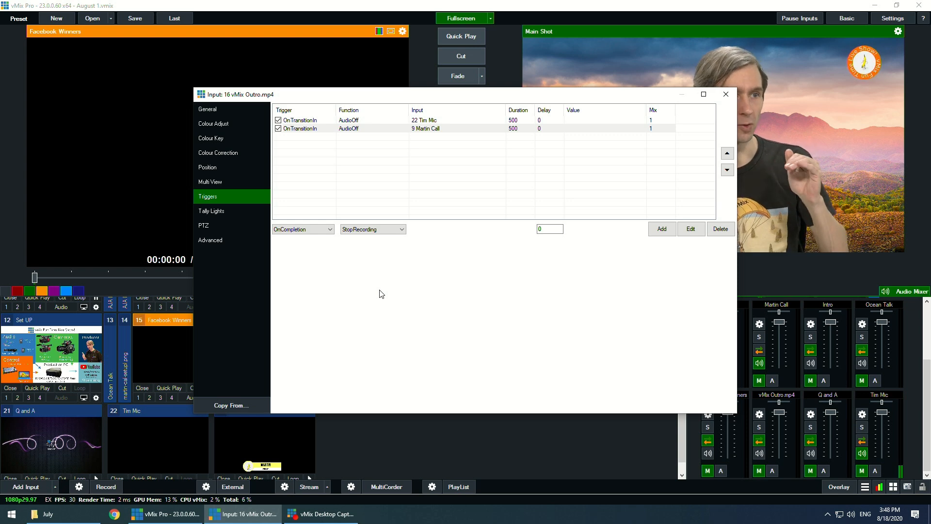
left_click(661, 229)
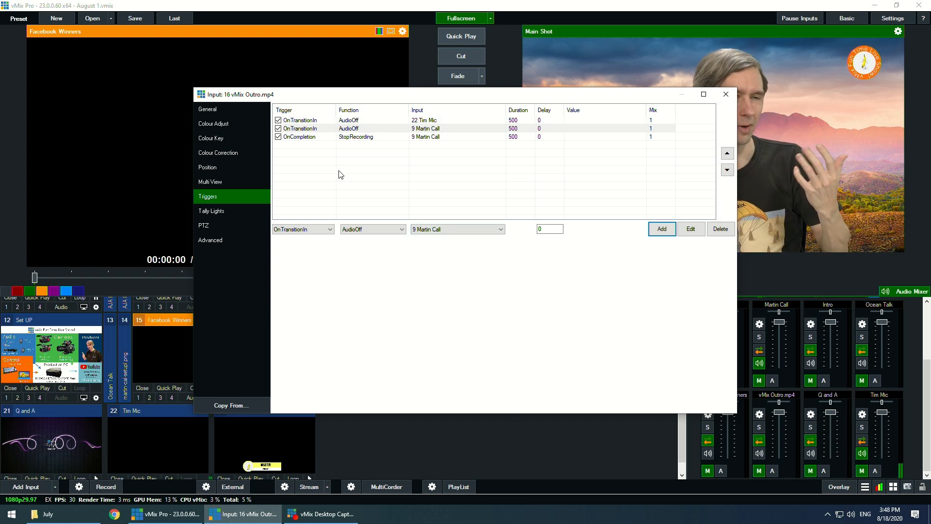
left_click(374, 137)
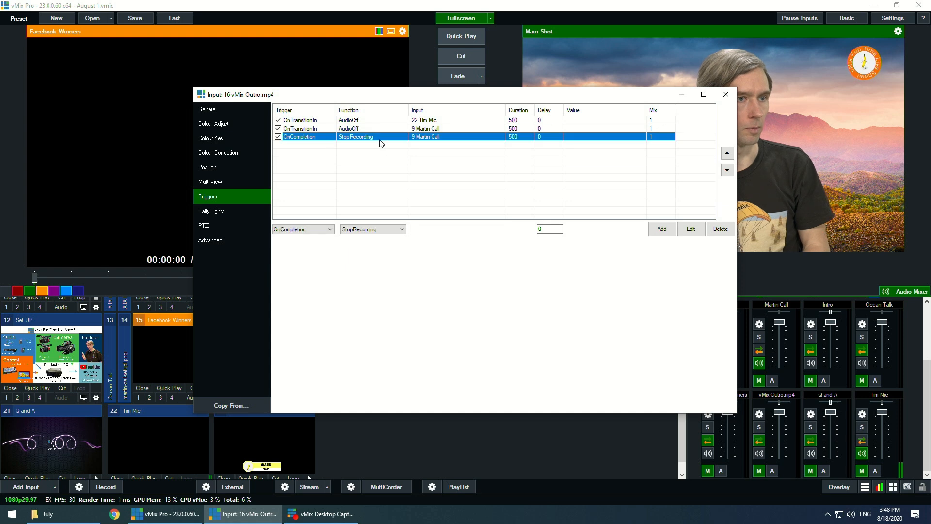
left_click(726, 94)
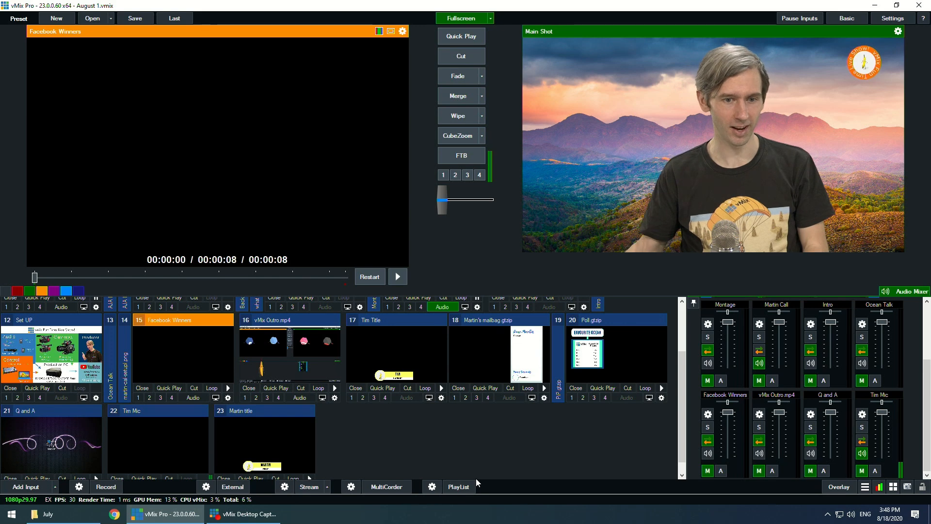
Expand the collapsed input 11 Intro to view it, and collapse it again
scroll(642, 440, "up", 2)
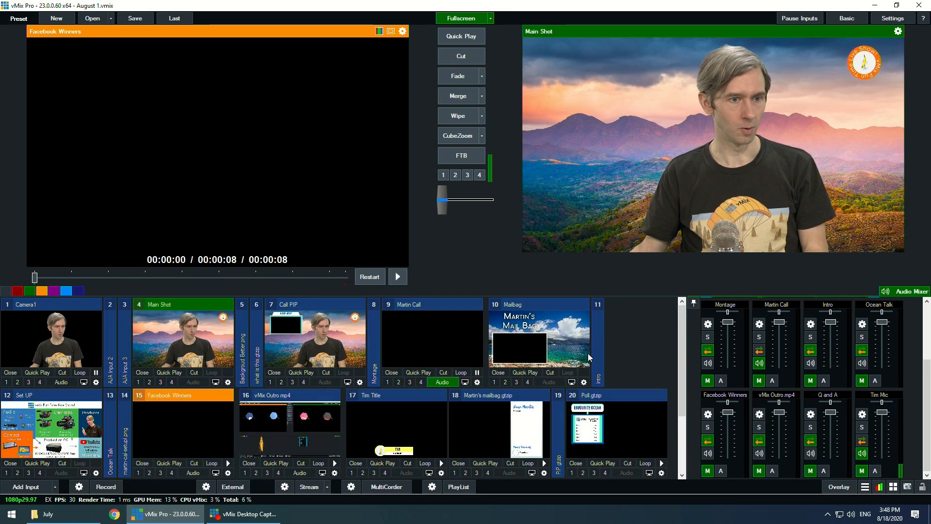
left_click(600, 342)
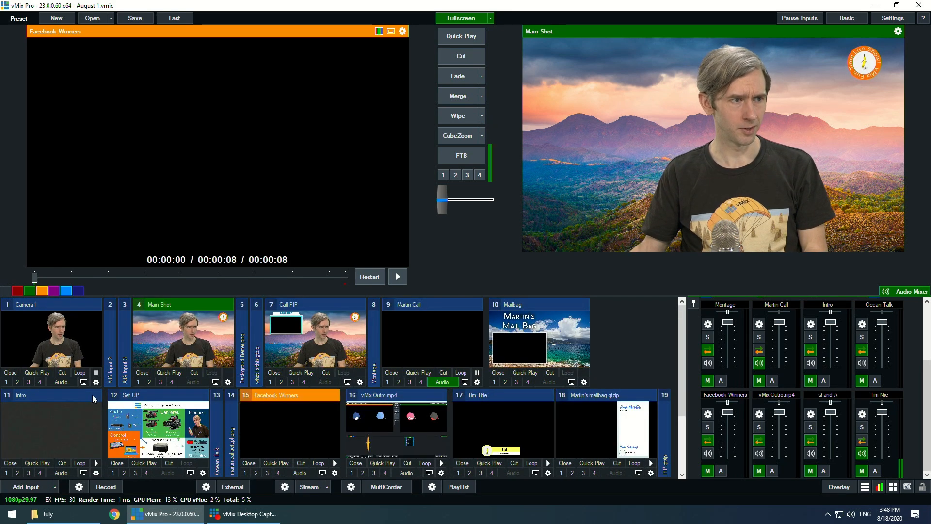
left_click(8, 395)
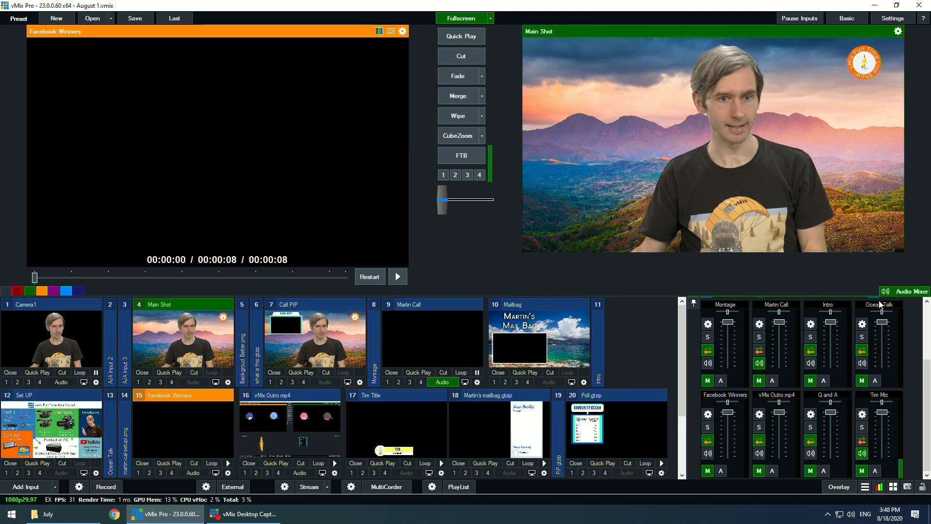